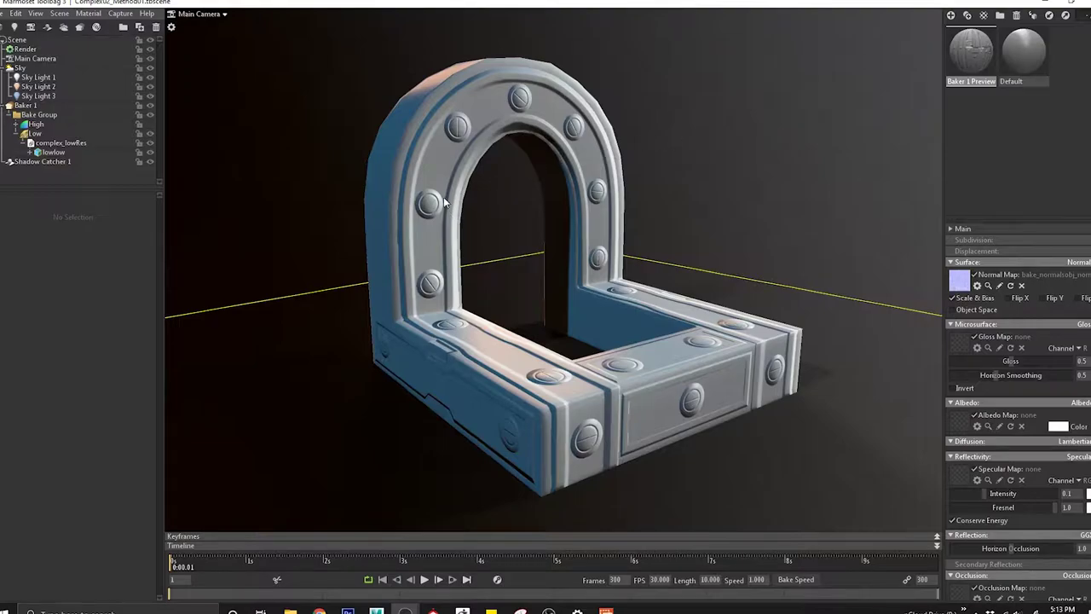
Step: Select the low-poly arch mesh in the viewport to check its vertex and triangle counts
{"action": "left_click", "coordinate": [546, 414]}
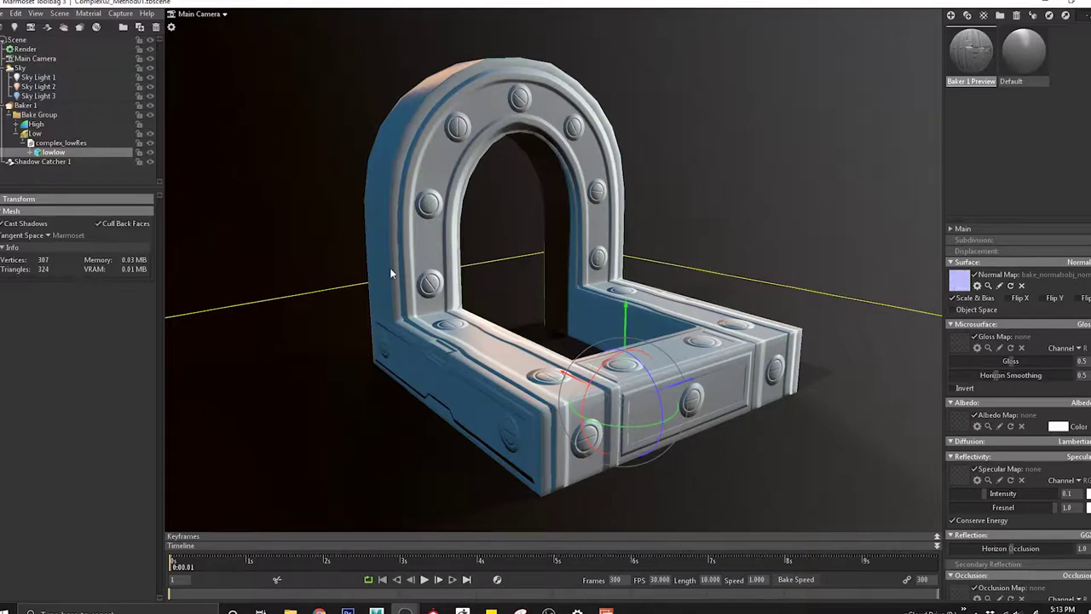
{"action": "left_click", "coordinate": [798, 266]}
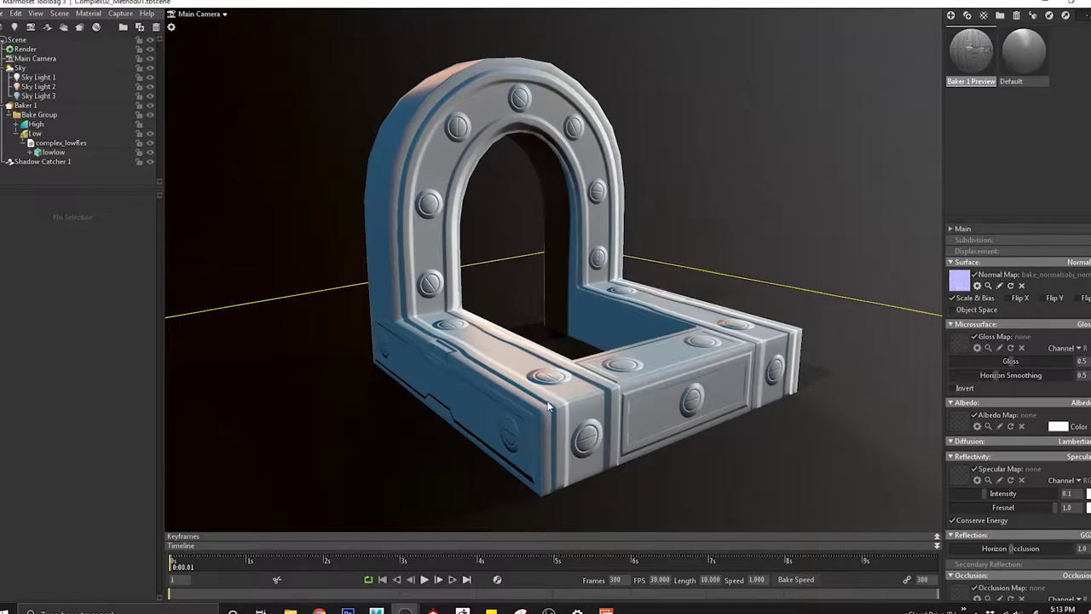
{"action": "left_click", "coordinate": [447, 376]}
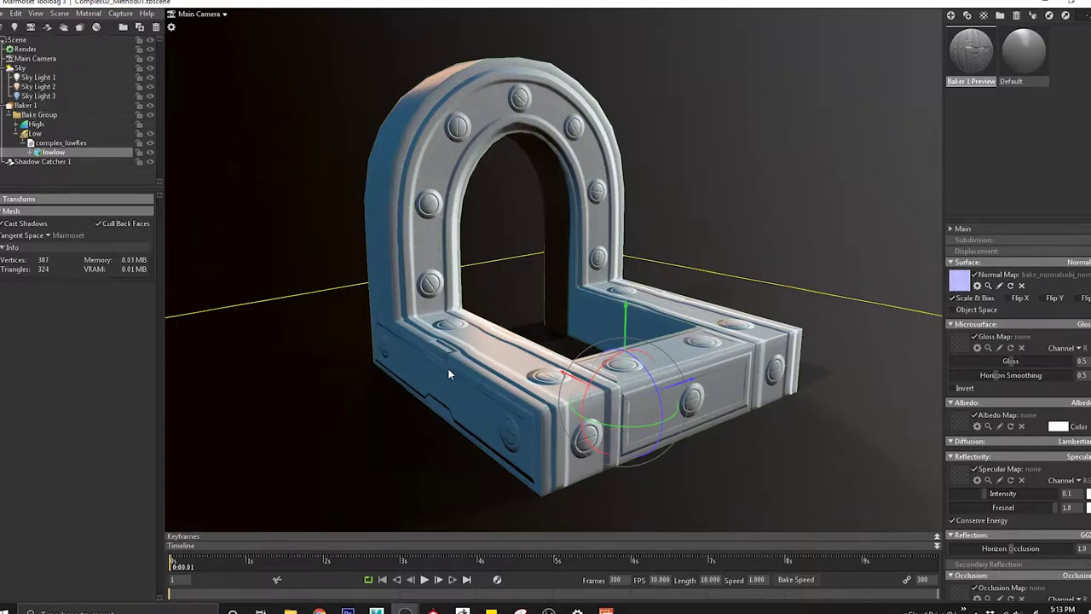
{"action": "left_click", "coordinate": [444, 351]}
Step: Switch to the Complex02_Method03 scene and examine the lowlow_MustGOLOWER mesh's triangle count, wireframe and baked details, then clear the selection
{"action": "mouse_move", "coordinate": [405, 611]}
{"action": "left_click", "coordinate": [360, 576]}
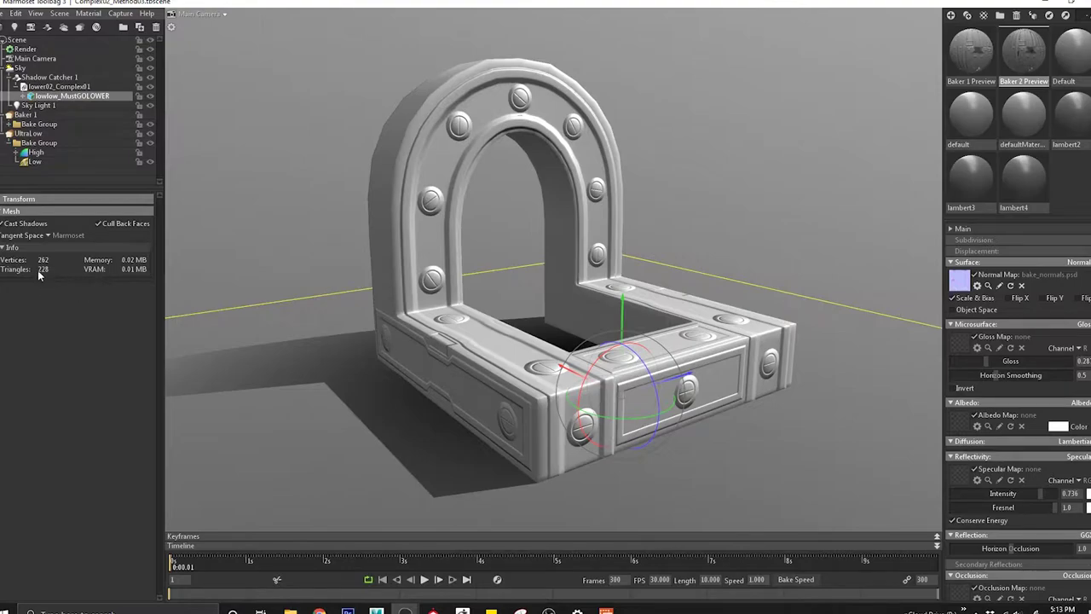
{"action": "left_click", "coordinate": [417, 365]}
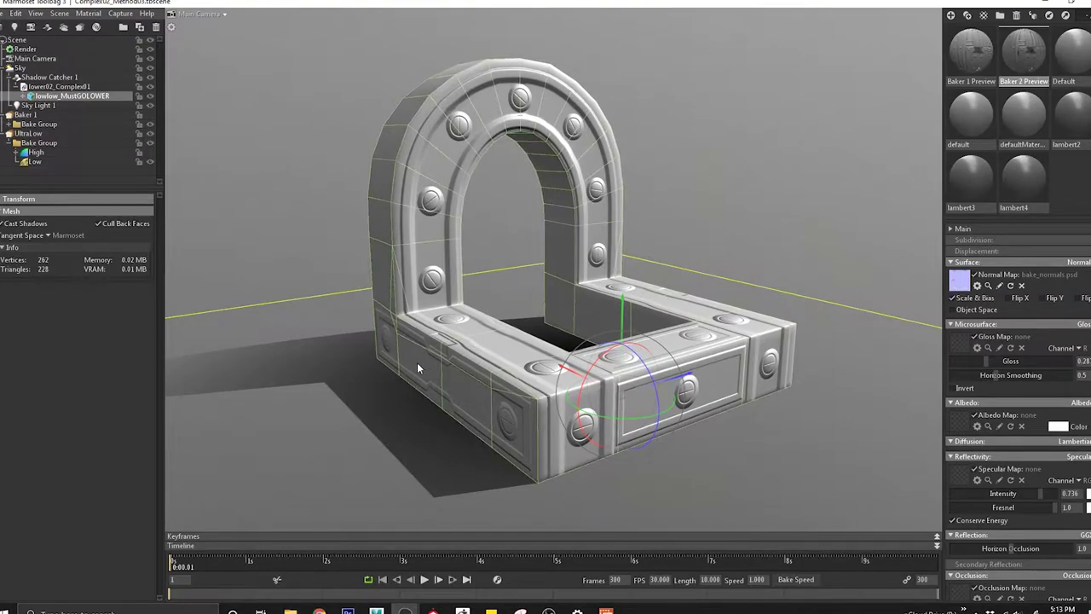
{"action": "left_click_drag", "start_coordinate": [766, 188], "coordinate": [709, 246]}
{"action": "scroll", "coordinate": [709, 223], "scroll_direction": "up", "scroll_amount": 4}
{"action": "scroll", "coordinate": [674, 394], "scroll_direction": "down", "scroll_amount": 1}
{"action": "left_click", "coordinate": [404, 297]}
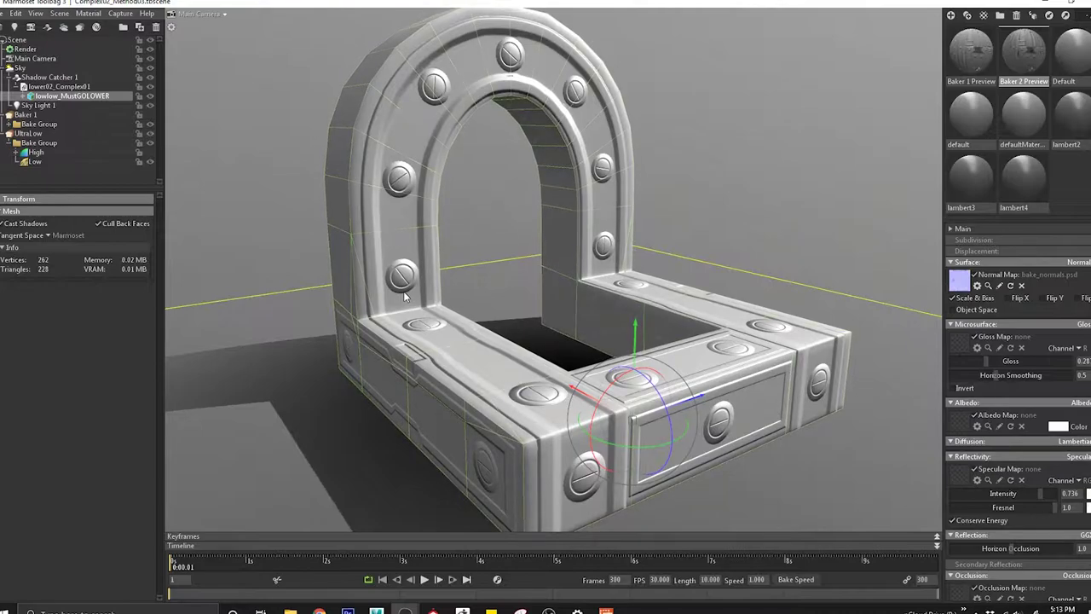
{"action": "left_click", "coordinate": [475, 229]}
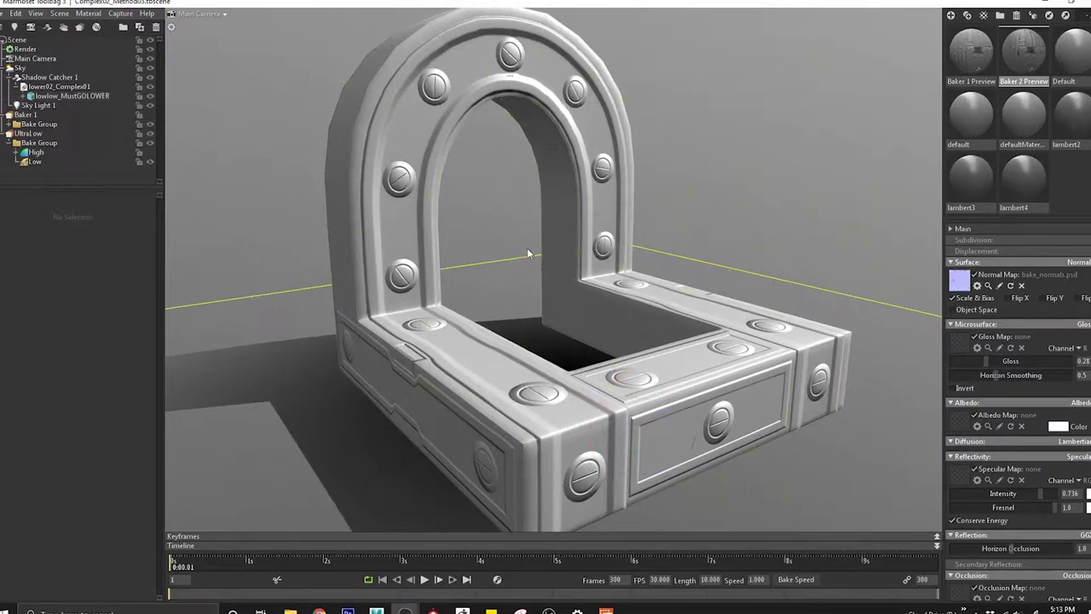
{"action": "scroll", "coordinate": [525, 239], "scroll_direction": "down", "scroll_amount": 2}
{"action": "mouse_move", "coordinate": [651, 327]}
{"action": "middle_mouse_down", "text": "alt"}
{"action": "mouse_move", "coordinate": [657, 306]}
{"action": "mouse_move", "coordinate": [658, 336]}
{"action": "middle_mouse_up", "text": "alt"}
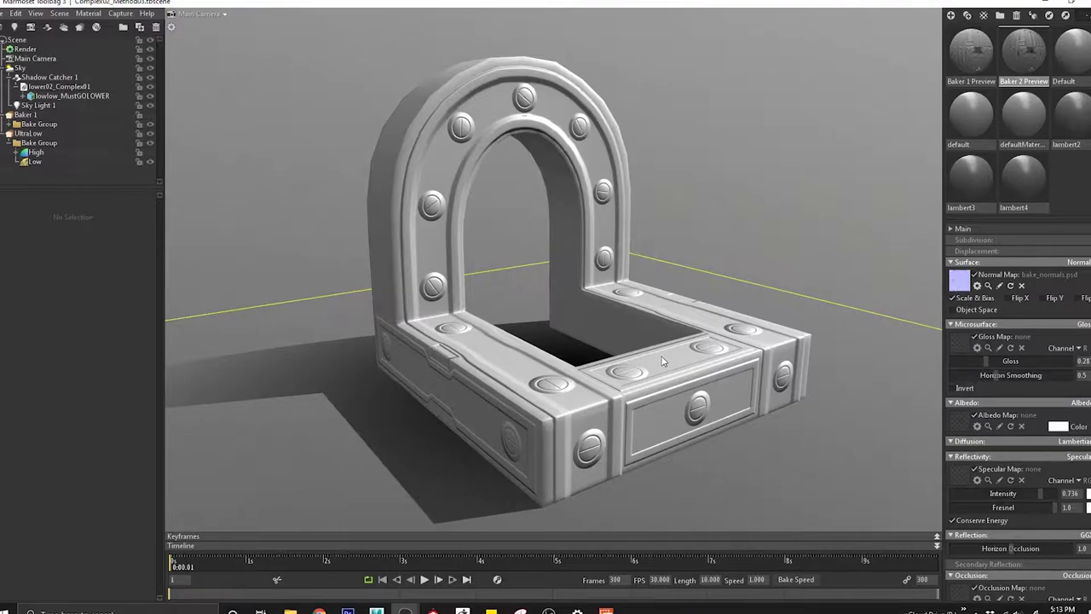
Step: Switch to Maya and isolate the HiREs1 group in the viewport
{"action": "left_click", "coordinate": [380, 610]}
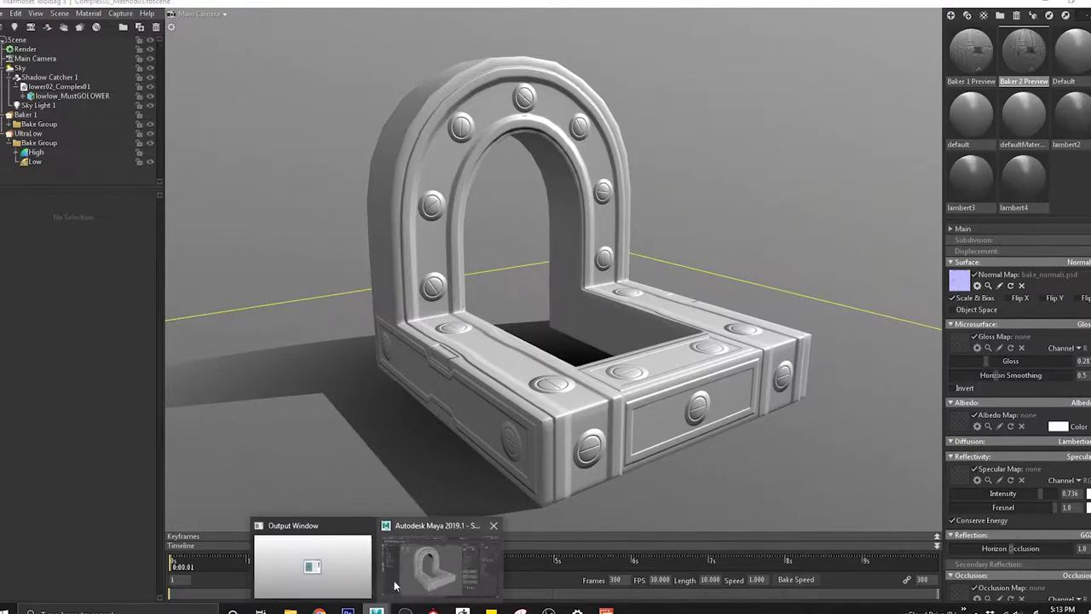
{"action": "left_click", "coordinate": [424, 566]}
{"action": "left_click_drag", "start_coordinate": [616, 510], "coordinate": [594, 503], "text": "alt"}
{"action": "left_click_drag", "start_coordinate": [584, 460], "coordinate": [642, 497]}
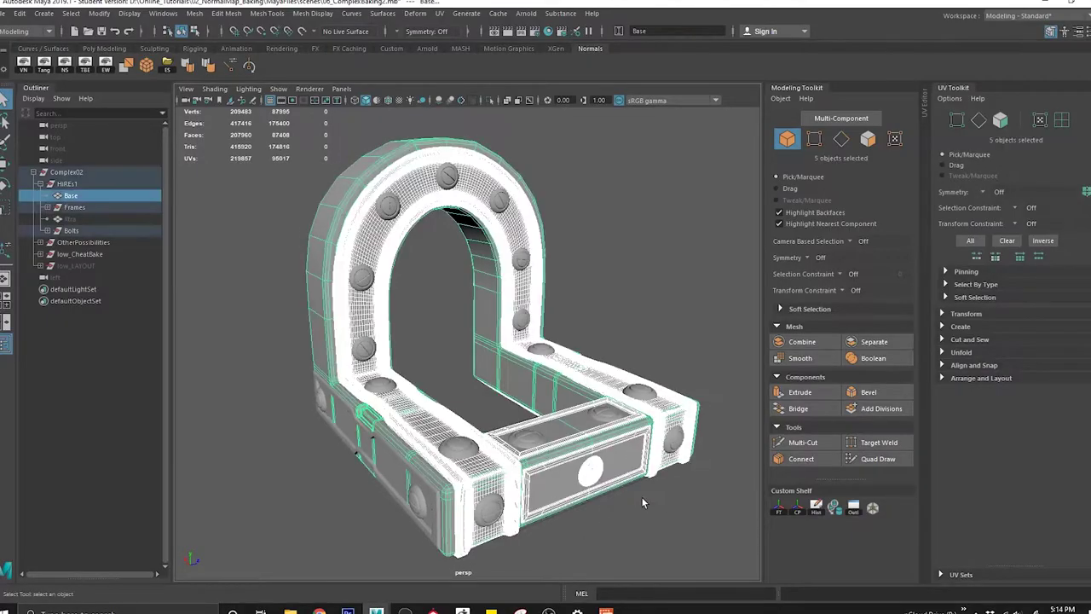
{"action": "left_click", "coordinate": [68, 184]}
{"action": "key", "text": "ctrl+1"}
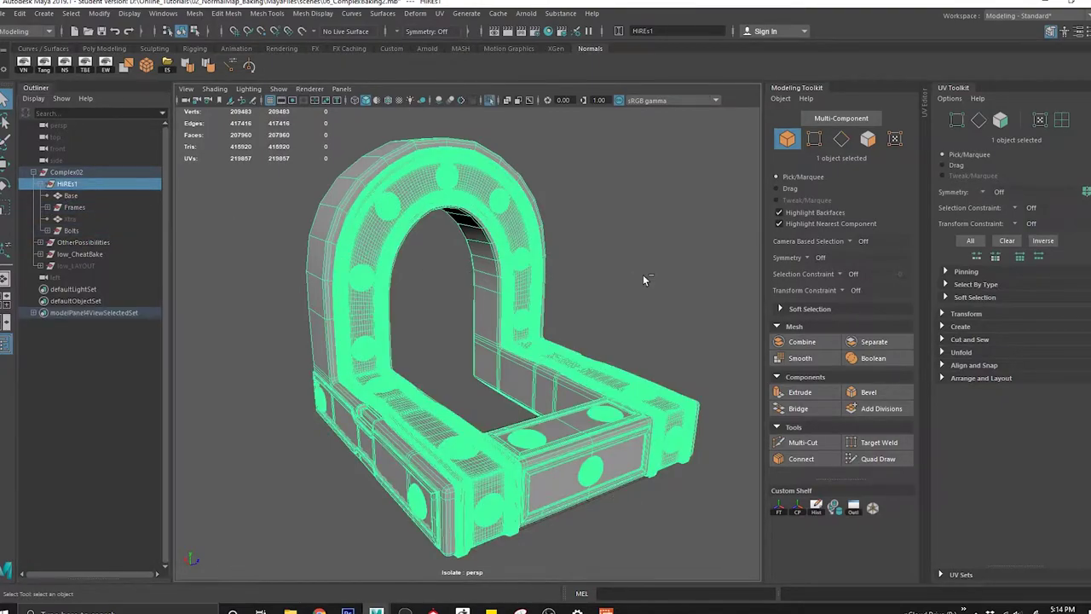
Step: Preview the high-poly Base mesh with smooth display, examine its arch from several angles, and restore the unsmoothed display
{"action": "left_click", "coordinate": [644, 277]}
{"action": "left_click_drag", "start_coordinate": [611, 288], "coordinate": [639, 299], "text": "alt"}
{"action": "left_click", "coordinate": [317, 282]}
{"action": "left_click_drag", "start_coordinate": [399, 288], "coordinate": [620, 350], "text": "alt"}
{"action": "key", "text": "3"}
{"action": "left_click_drag", "start_coordinate": [660, 295], "coordinate": [553, 277], "text": "alt"}
{"action": "left_click", "coordinate": [664, 350]}
{"action": "left_click_drag", "start_coordinate": [664, 349], "coordinate": [333, 293], "text": "alt"}
{"action": "left_click", "coordinate": [333, 293]}
{"action": "key", "text": "1"}
Step: Apply Smooth with one division to the high-poly Base mesh twice, and clear the selection
{"action": "left_click", "coordinate": [478, 456]}
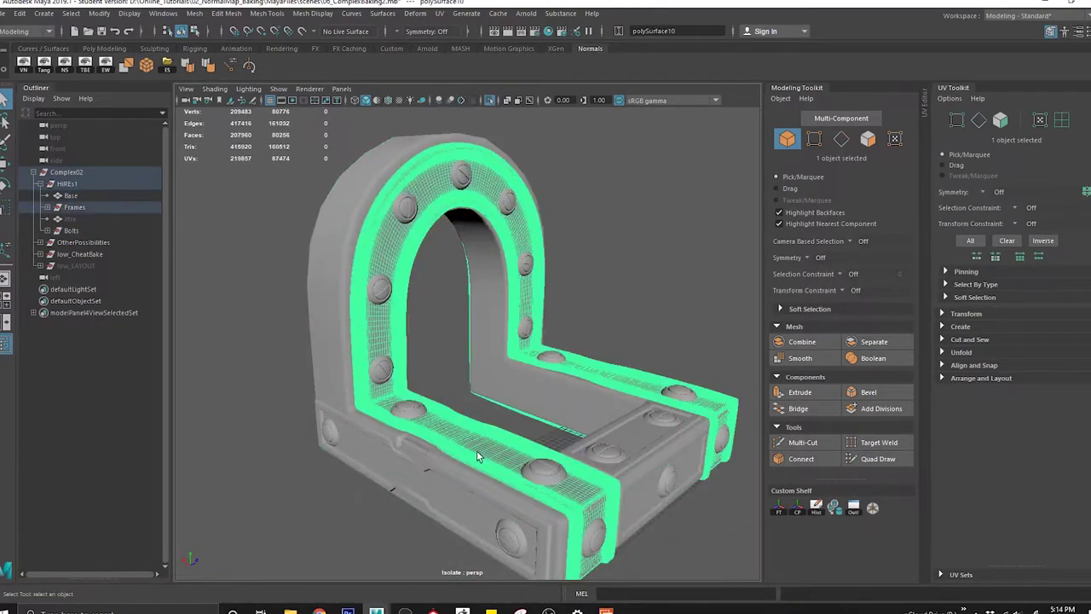
{"action": "left_click", "coordinate": [329, 365]}
{"action": "left_click_drag", "start_coordinate": [479, 354], "coordinate": [562, 389], "text": "alt"}
{"action": "left_click", "coordinate": [203, 15]}
{"action": "left_click", "coordinate": [218, 124]}
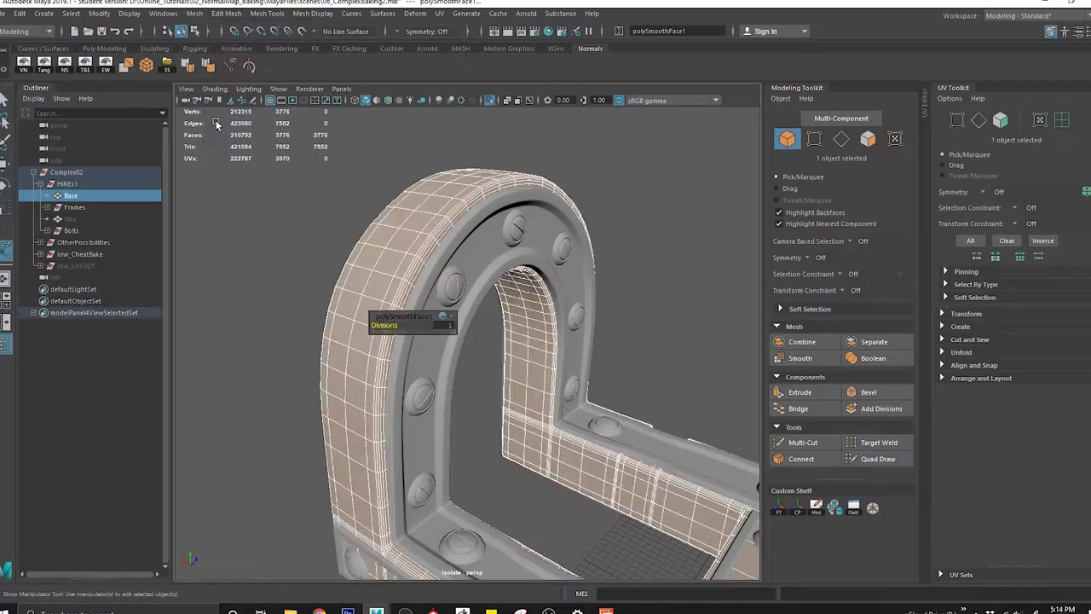
{"action": "left_click_drag", "start_coordinate": [584, 247], "coordinate": [491, 296], "text": "alt"}
{"action": "left_click", "coordinate": [445, 177]}
{"action": "left_click", "coordinate": [412, 208]}
{"action": "left_click", "coordinate": [492, 296]}
Step: Compare the low-poly arch's curvature in Marmoset Toolbag with the smoothed high-poly arch in Maya
{"action": "left_click", "coordinate": [405, 611]}
{"action": "left_click", "coordinate": [467, 559]}
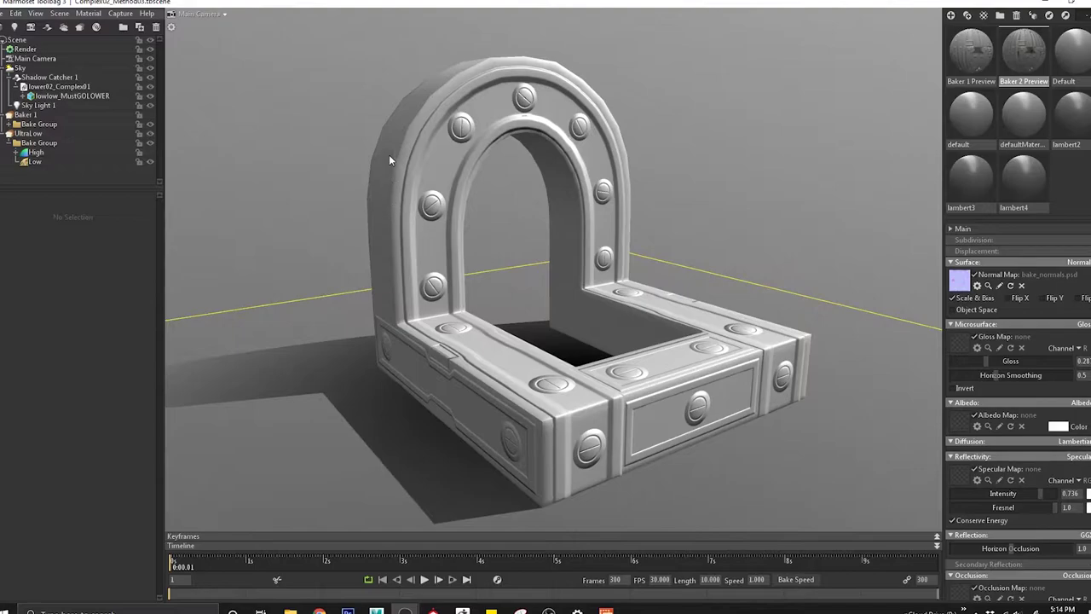
{"action": "left_click", "coordinate": [389, 160]}
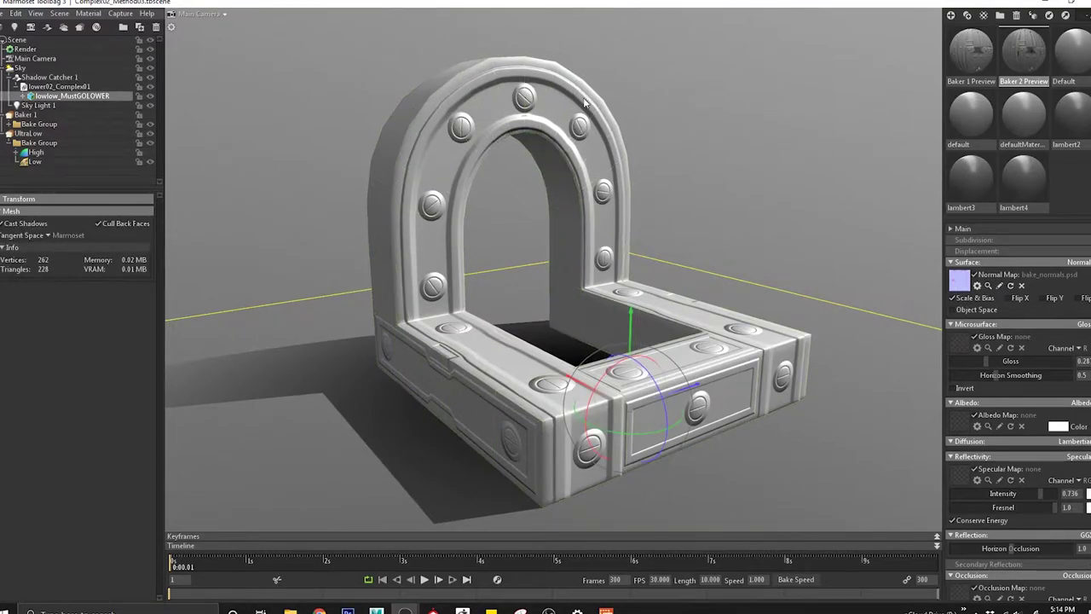
{"action": "left_click", "coordinate": [378, 611]}
{"action": "left_click", "coordinate": [442, 583]}
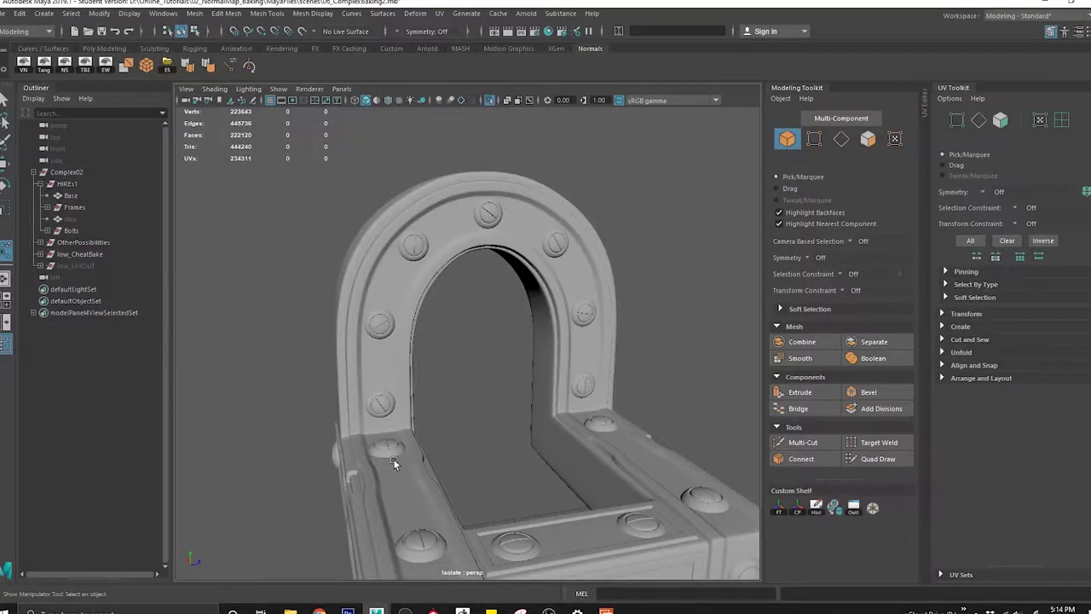
{"action": "left_click", "coordinate": [406, 225]}
{"action": "left_click_drag", "start_coordinate": [532, 367], "coordinate": [504, 296], "text": "alt"}
{"action": "left_click", "coordinate": [469, 301]}
{"action": "middle_click_drag", "start_coordinate": [476, 277], "coordinate": [479, 314], "text": "alt"}
{"action": "left_click_drag", "start_coordinate": [479, 313], "coordinate": [442, 320], "text": "alt"}
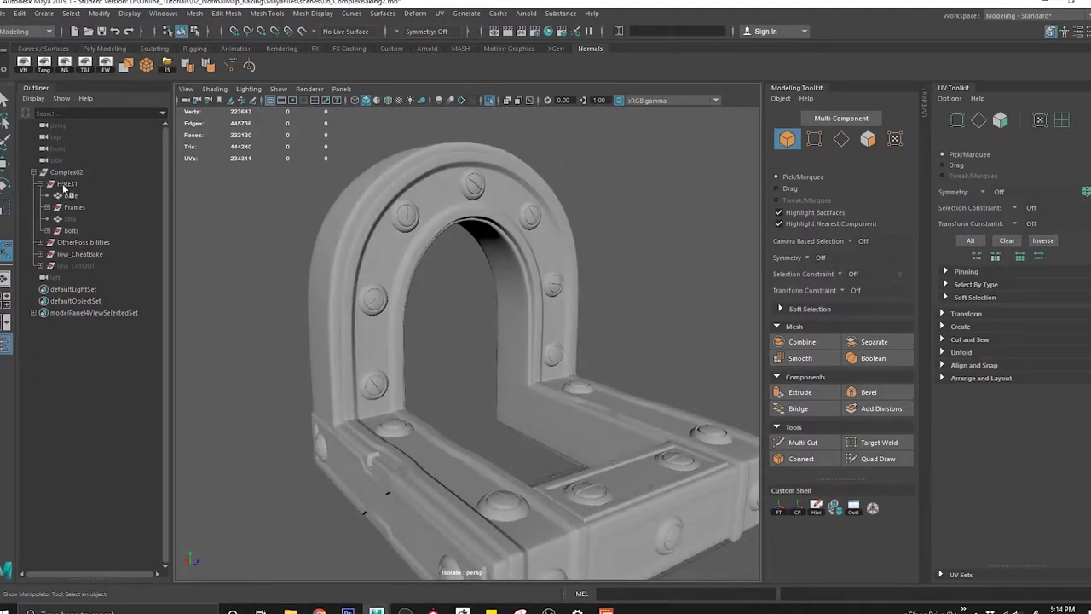
Step: Collapse and select the HiREs1 group, collapse the Modeling Toolkit, and frame the whole model
{"action": "left_click", "coordinate": [40, 185]}
{"action": "left_click", "coordinate": [76, 185]}
{"action": "left_click_drag", "start_coordinate": [364, 283], "coordinate": [407, 300], "text": "alt"}
{"action": "left_click", "coordinate": [794, 89]}
{"action": "right_click_drag", "start_coordinate": [653, 275], "coordinate": [623, 246], "text": "alt"}
{"action": "middle_click_drag", "start_coordinate": [623, 246], "coordinate": [575, 252], "text": "alt"}
Step: Start an export of the selection and create a folder named Demo inside 05_BakingComplex02
{"action": "left_click", "coordinate": [6, 13]}
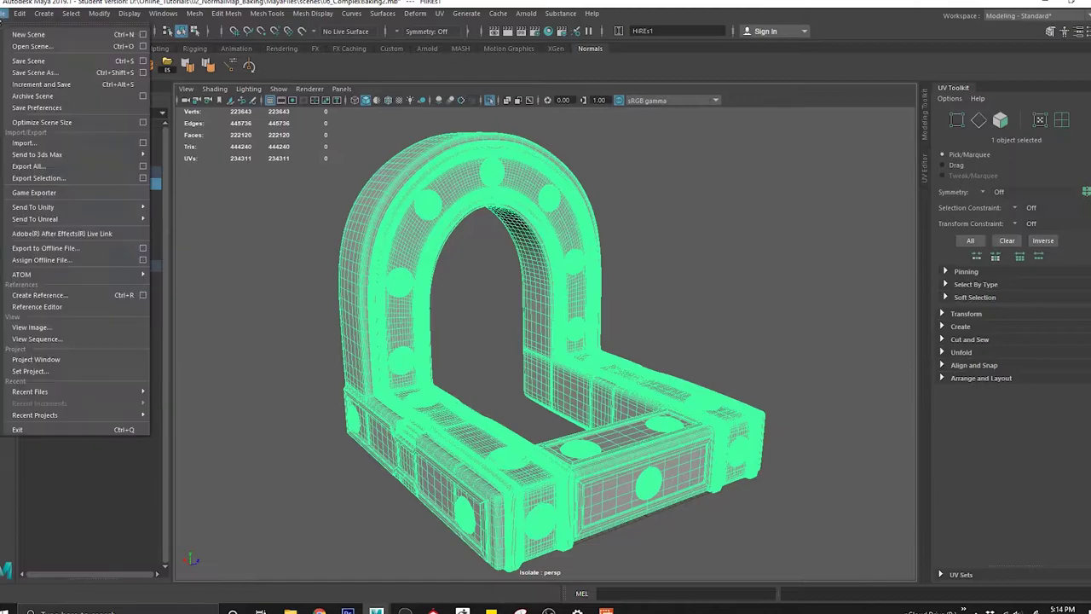
{"action": "left_click", "coordinate": [38, 179]}
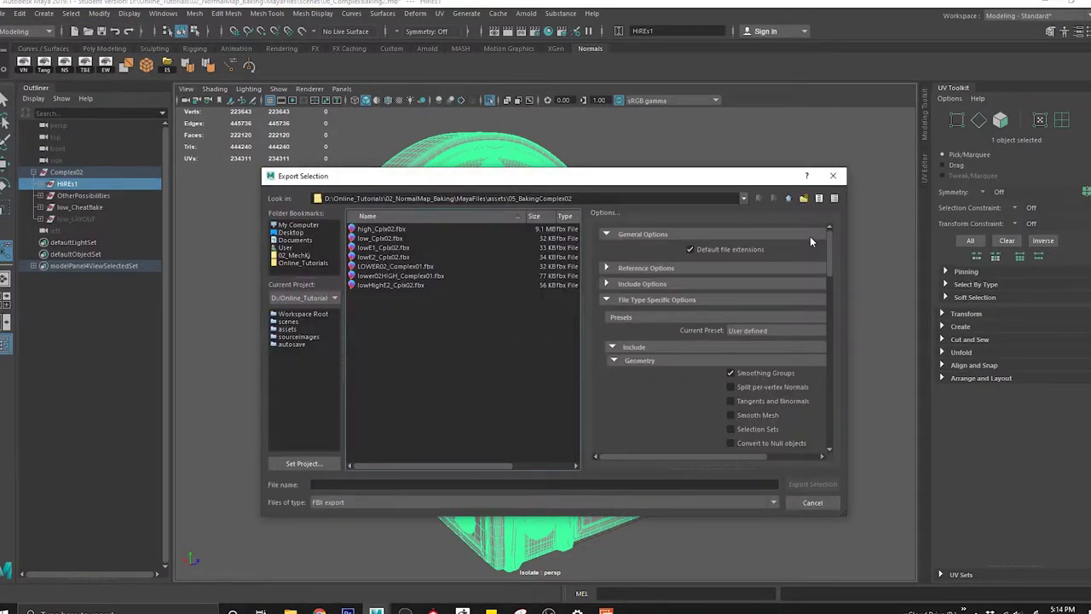
{"action": "right_click", "coordinate": [445, 324]}
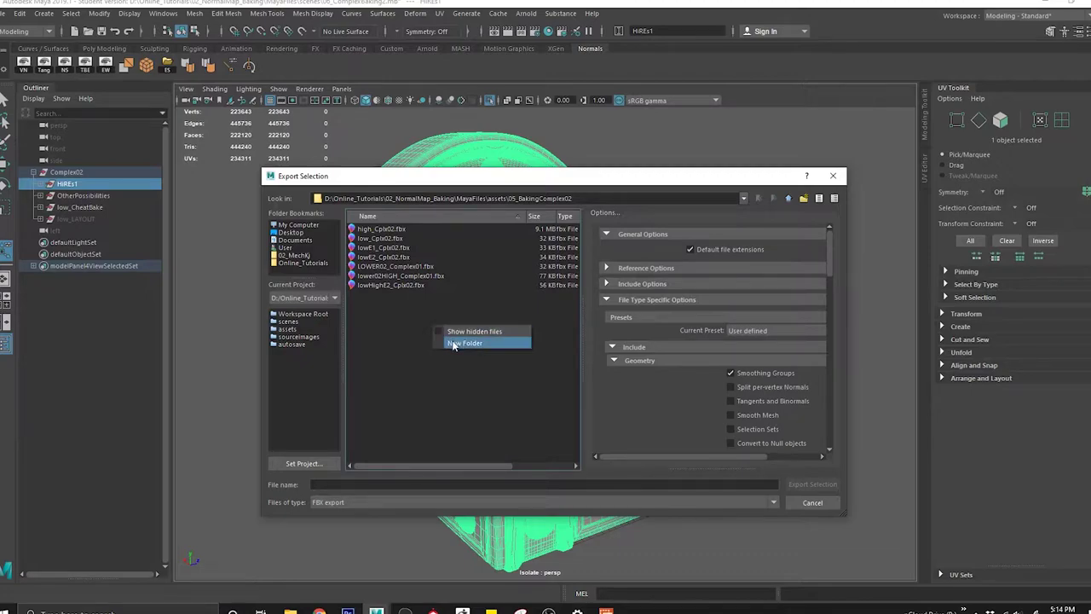
{"action": "left_click", "coordinate": [452, 345]}
{"action": "type", "text": "Demo"}
{"action": "key", "text": "Return"}
{"action": "key", "text": "Return"}
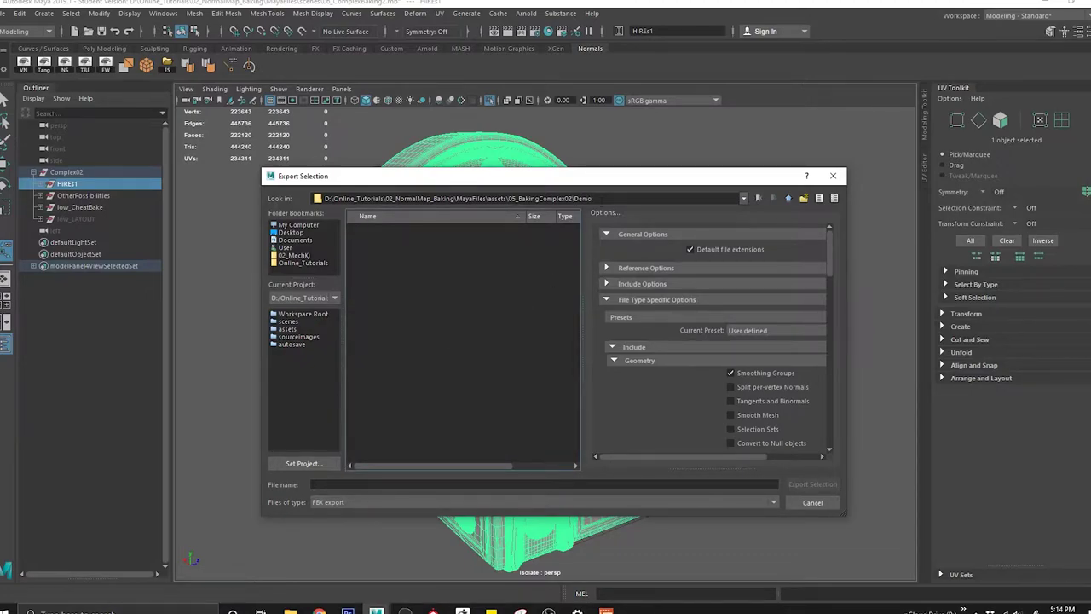
Step: Highlight the Demo folder's path and export the selected HiREs1 group there as an FBX file named High
{"action": "left_click_drag", "start_coordinate": [601, 200], "coordinate": [295, 224]}
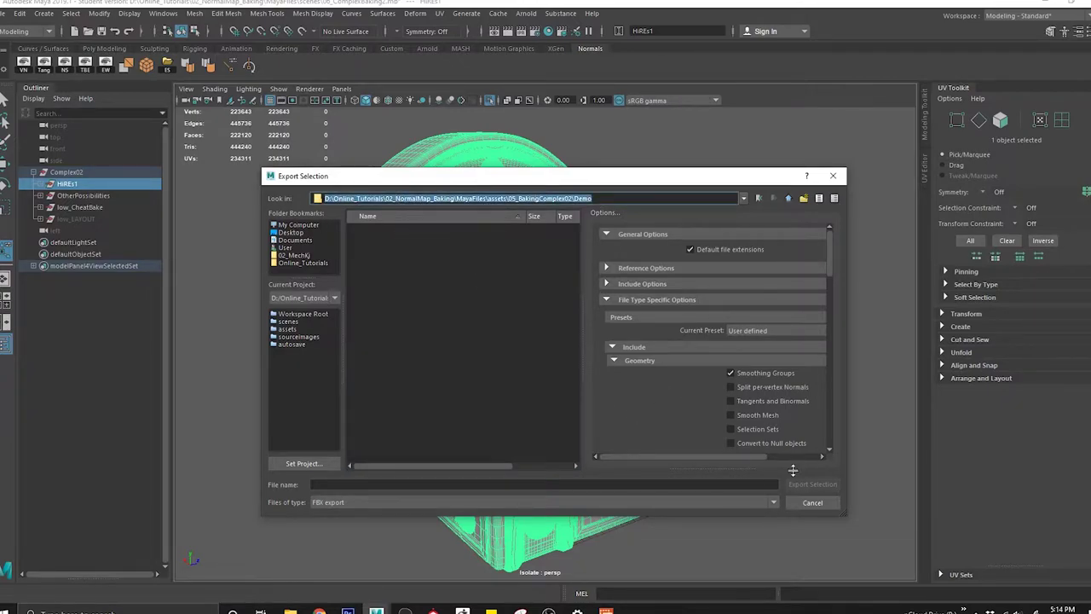
{"action": "left_click", "coordinate": [482, 484]}
{"action": "type", "text": "High"}
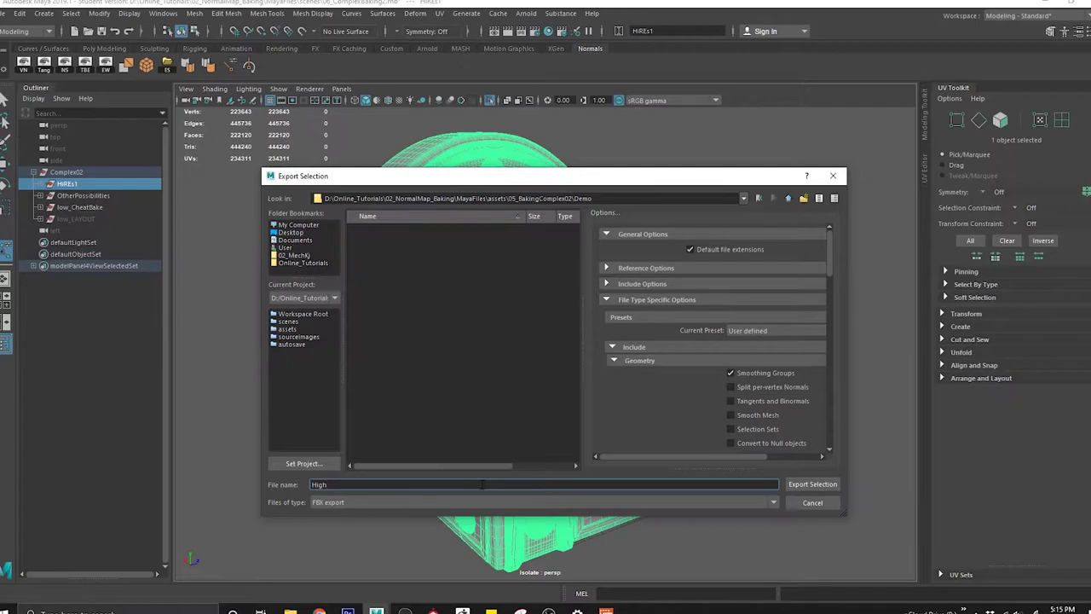
{"action": "key", "text": "Return"}
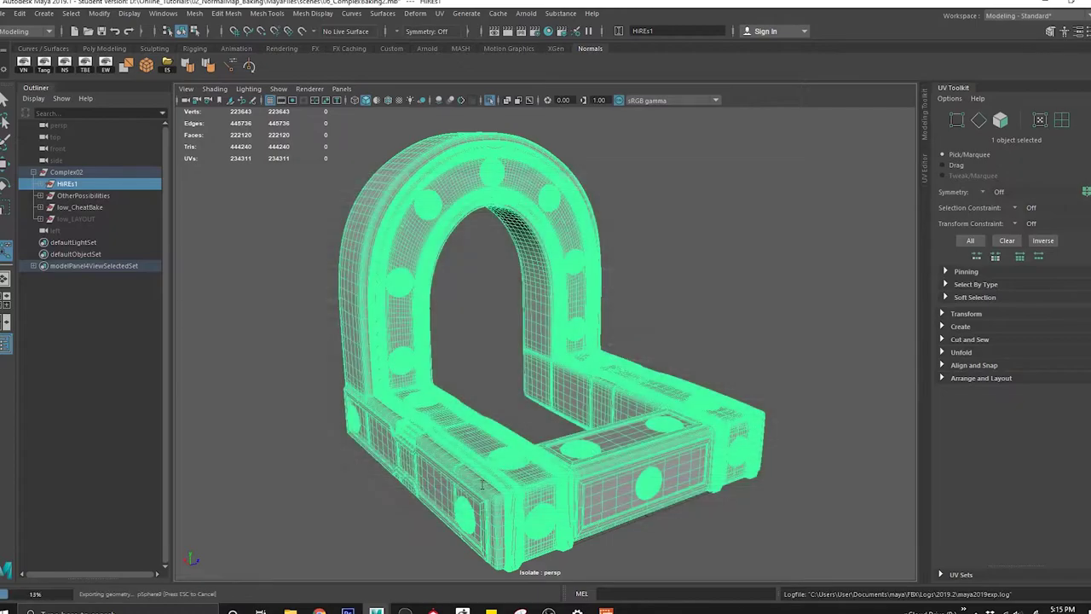
Step: Marquee-select all the high-poly parts to check their combined polygon counts, then clear the selection
{"action": "left_click", "coordinate": [487, 315]}
{"action": "middle_click_drag", "start_coordinate": [515, 299], "coordinate": [518, 265], "text": "alt"}
{"action": "left_click_drag", "start_coordinate": [334, 249], "coordinate": [796, 515]}
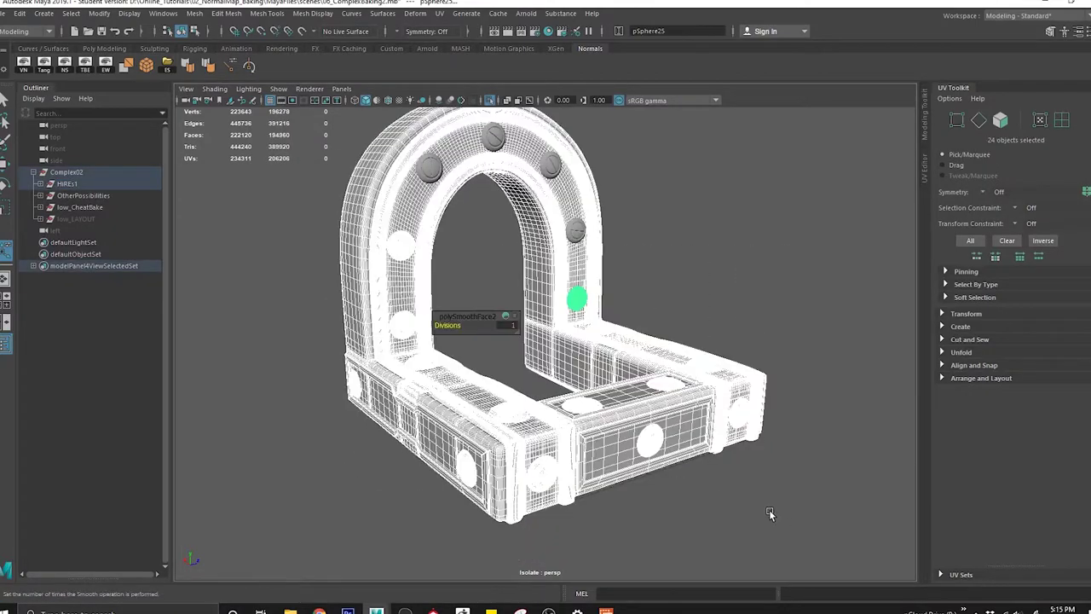
{"action": "right_click_drag", "start_coordinate": [577, 336], "coordinate": [551, 296], "text": "alt"}
{"action": "left_click_drag", "start_coordinate": [322, 161], "coordinate": [779, 516]}
{"action": "right_click_drag", "start_coordinate": [671, 357], "coordinate": [774, 389], "text": "alt"}
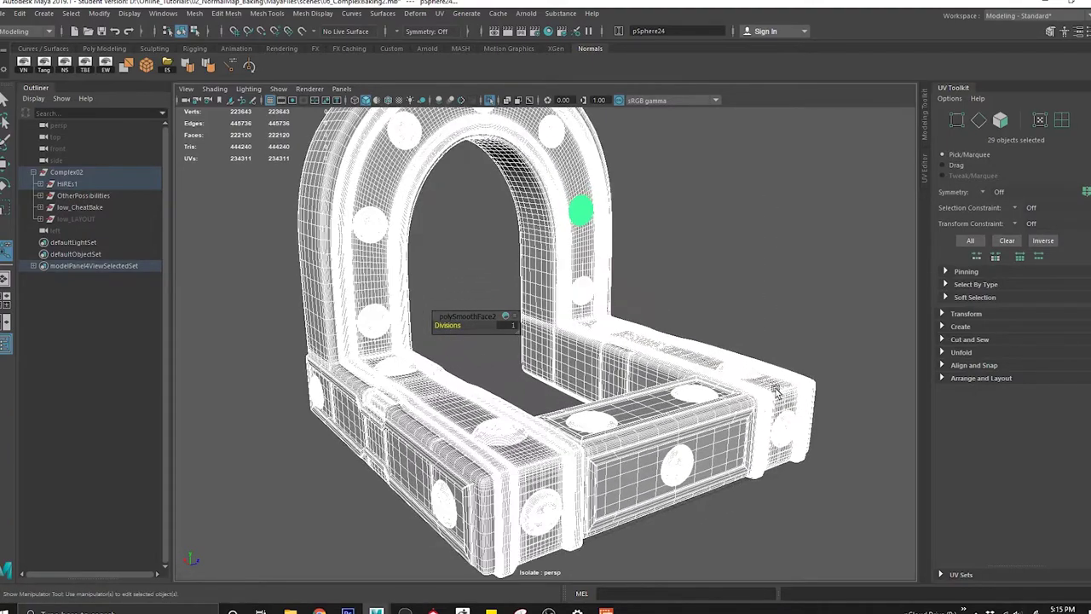
{"action": "left_click", "coordinate": [816, 253]}
Step: Select the Base mesh and examine the wireframe density around the recessed detail on the side beam's edge
{"action": "mouse_move", "coordinate": [602, 394]}
{"action": "left_mouse_down", "text": "alt"}
{"action": "mouse_move", "coordinate": [473, 398]}
{"action": "mouse_move", "coordinate": [474, 385]}
{"action": "left_mouse_up", "text": "alt"}
{"action": "middle_click_drag", "start_coordinate": [474, 385], "coordinate": [541, 298], "text": "alt"}
{"action": "right_click_drag", "start_coordinate": [528, 350], "coordinate": [639, 385], "text": "alt"}
{"action": "middle_click_drag", "start_coordinate": [556, 332], "coordinate": [607, 368], "text": "alt"}
{"action": "right_click_drag", "start_coordinate": [607, 367], "coordinate": [625, 375], "text": "alt"}
{"action": "left_click_drag", "start_coordinate": [554, 351], "coordinate": [610, 368], "text": "alt"}
{"action": "left_click", "coordinate": [738, 460]}
{"action": "left_click_drag", "start_coordinate": [740, 443], "coordinate": [692, 407], "text": "alt"}
{"action": "left_click_drag", "start_coordinate": [625, 373], "coordinate": [605, 407], "text": "alt"}
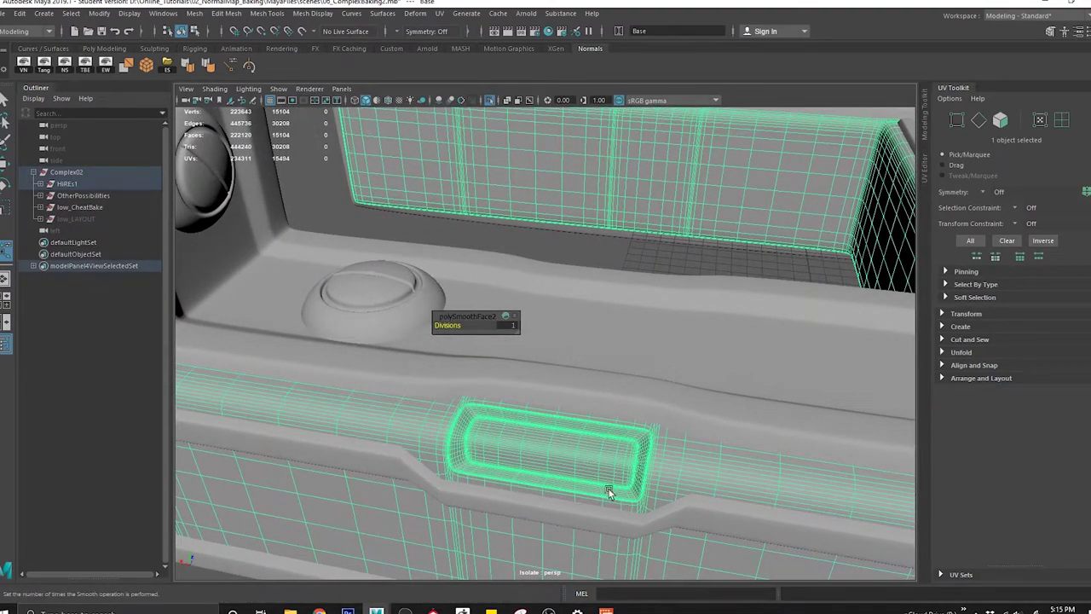
{"action": "right_click_drag", "start_coordinate": [612, 489], "coordinate": [579, 426], "text": "alt"}
{"action": "left_click", "coordinate": [651, 261]}
Step: Examine how the smoothed Base mesh meets the side trim and bolts, with and without its wireframe
{"action": "left_click_drag", "start_coordinate": [512, 399], "coordinate": [424, 377], "text": "alt"}
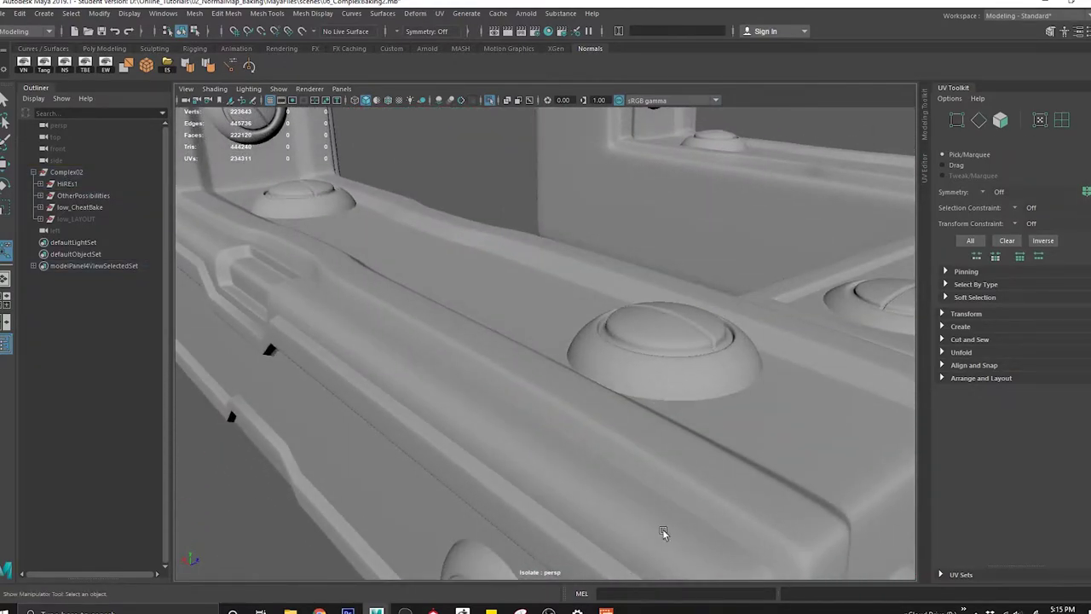
{"action": "left_click_drag", "start_coordinate": [536, 494], "coordinate": [500, 361], "text": "alt"}
{"action": "right_click_drag", "start_coordinate": [499, 361], "coordinate": [545, 405], "text": "alt"}
{"action": "left_click", "coordinate": [702, 503]}
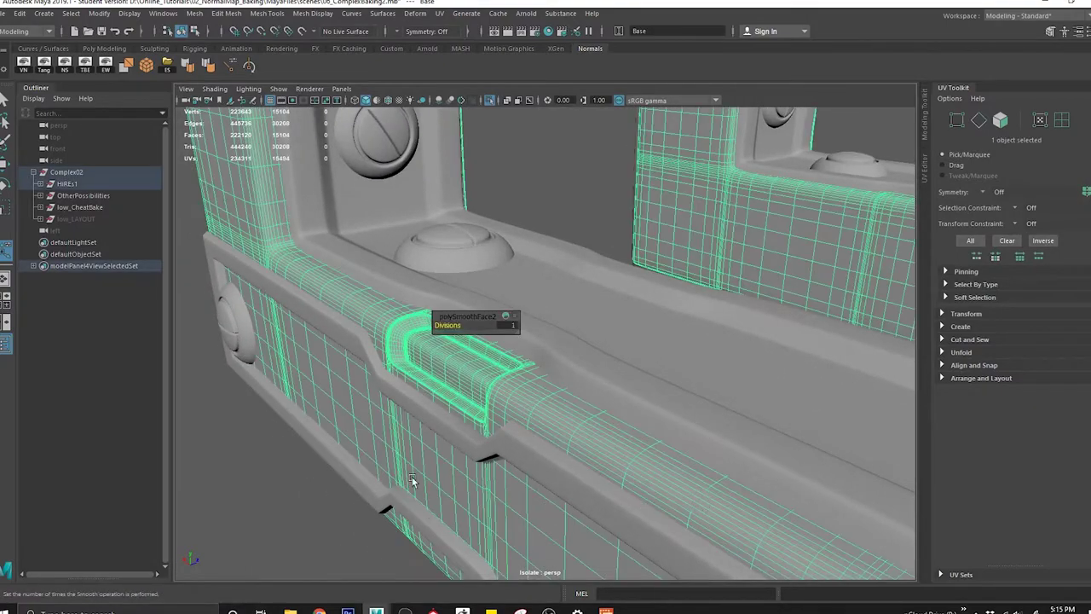
{"action": "left_click_drag", "start_coordinate": [478, 383], "coordinate": [551, 412], "text": "alt"}
{"action": "middle_click_drag", "start_coordinate": [682, 417], "coordinate": [575, 390], "text": "alt"}
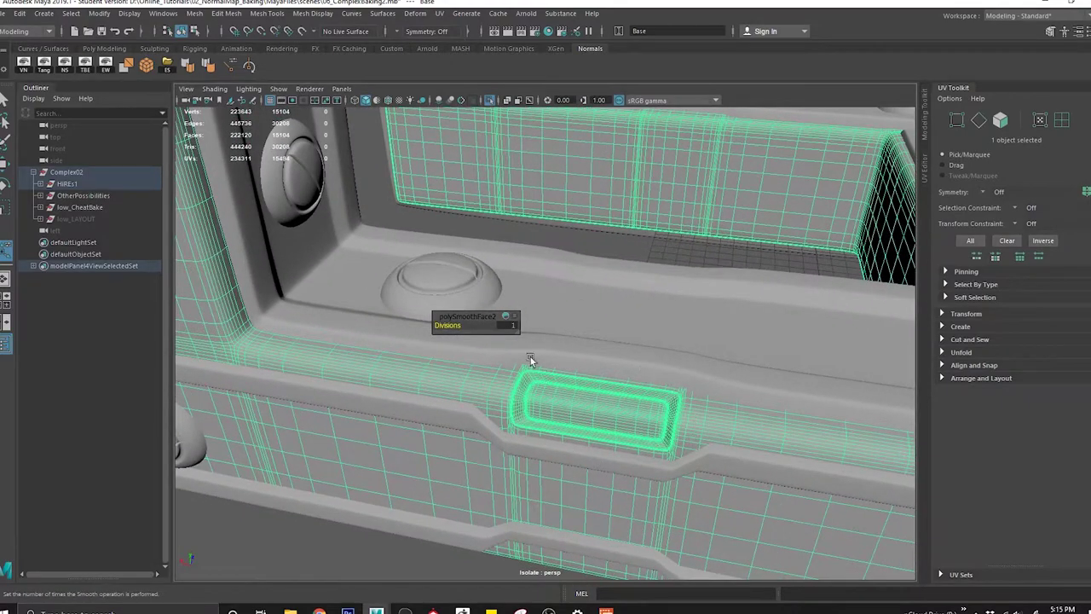
{"action": "left_click", "coordinate": [653, 246]}
{"action": "right_click_drag", "start_coordinate": [650, 358], "coordinate": [599, 380], "text": "alt"}
{"action": "left_click_drag", "start_coordinate": [678, 382], "coordinate": [515, 365], "text": "alt"}
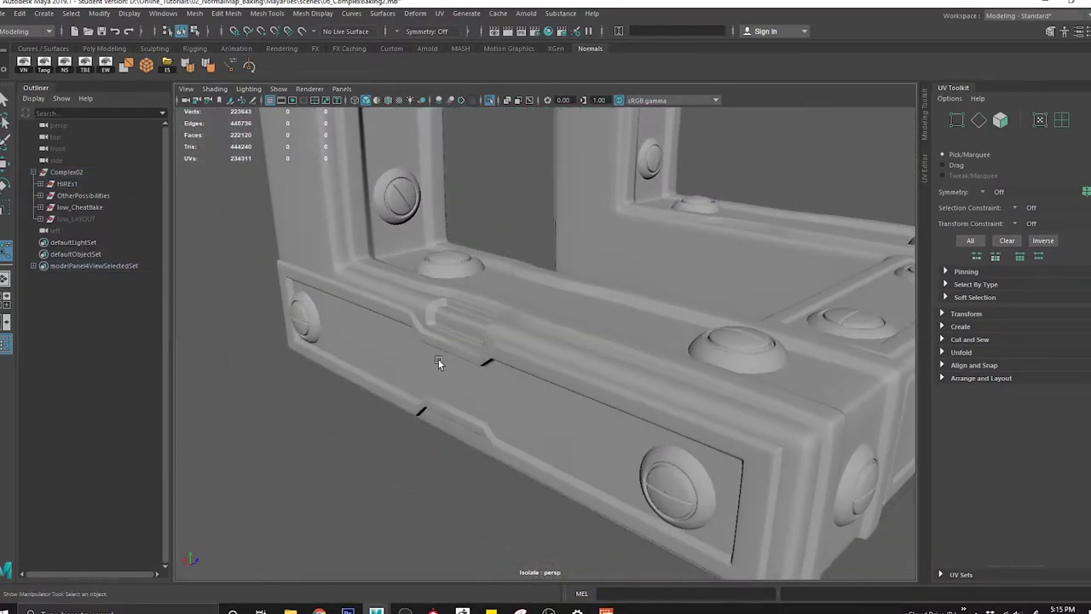
Step: Inspect the side beam's recess and trim from several angles, then the high-poly model as a whole
{"action": "left_click_drag", "start_coordinate": [522, 314], "coordinate": [583, 314], "text": "alt"}
{"action": "left_click_drag", "start_coordinate": [463, 336], "coordinate": [505, 365], "text": "alt"}
{"action": "right_click_drag", "start_coordinate": [505, 364], "coordinate": [559, 351], "text": "alt"}
{"action": "left_click_drag", "start_coordinate": [558, 345], "coordinate": [641, 322], "text": "alt"}
{"action": "middle_click_drag", "start_coordinate": [640, 322], "coordinate": [545, 338], "text": "alt"}
{"action": "right_click_drag", "start_coordinate": [596, 359], "coordinate": [540, 278], "text": "alt"}
{"action": "middle_click_drag", "start_coordinate": [541, 278], "coordinate": [534, 338], "text": "alt"}
{"action": "right_click_drag", "start_coordinate": [533, 337], "coordinate": [495, 291], "text": "alt"}
{"action": "middle_click_drag", "start_coordinate": [495, 291], "coordinate": [504, 326], "text": "alt"}
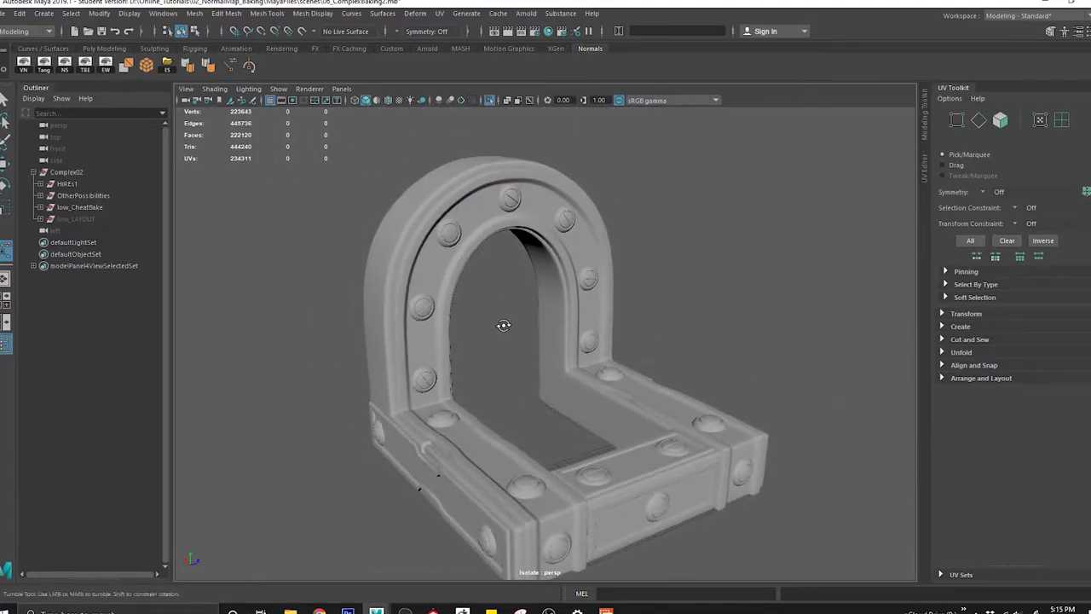
{"action": "left_click_drag", "start_coordinate": [504, 327], "coordinate": [502, 319], "text": "alt"}
{"action": "middle_click_drag", "start_coordinate": [537, 330], "coordinate": [530, 302], "text": "alt"}
{"action": "left_click_drag", "start_coordinate": [529, 302], "coordinate": [546, 312], "text": "alt"}
{"action": "right_click_drag", "start_coordinate": [546, 313], "coordinate": [577, 318], "text": "alt"}
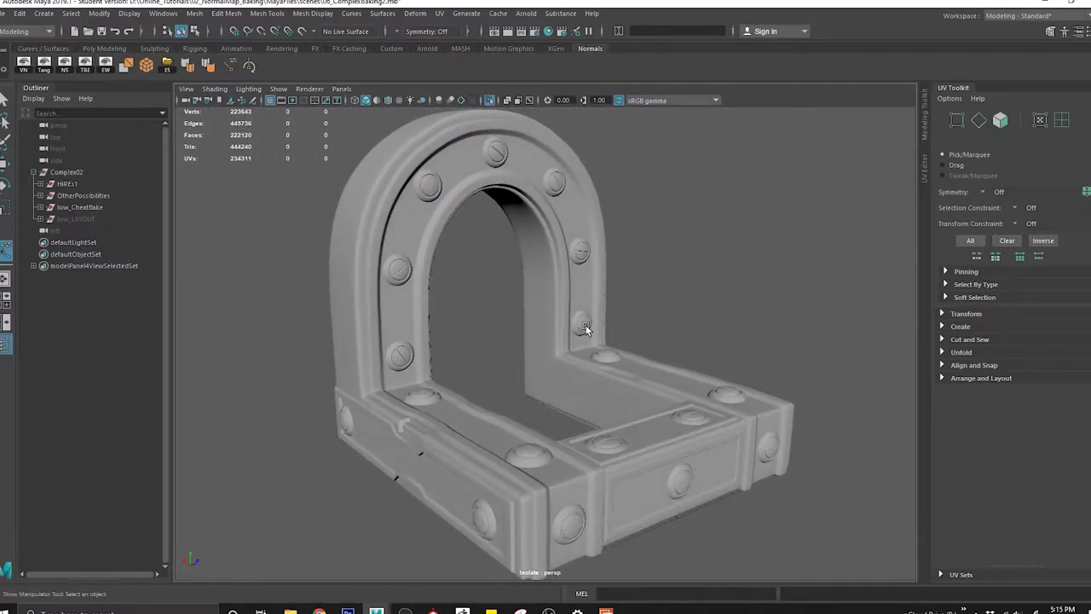
{"action": "middle_click_drag", "start_coordinate": [577, 317], "coordinate": [576, 325], "text": "alt"}
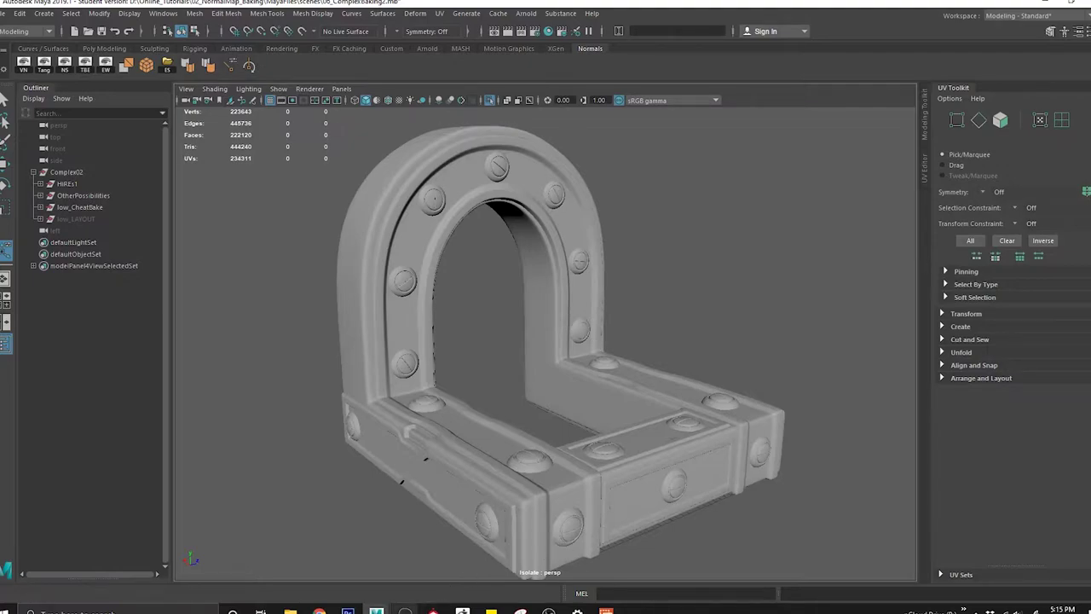
{"action": "mouse_move", "coordinate": [431, 610]}
{"action": "left_click", "coordinate": [347, 578]}
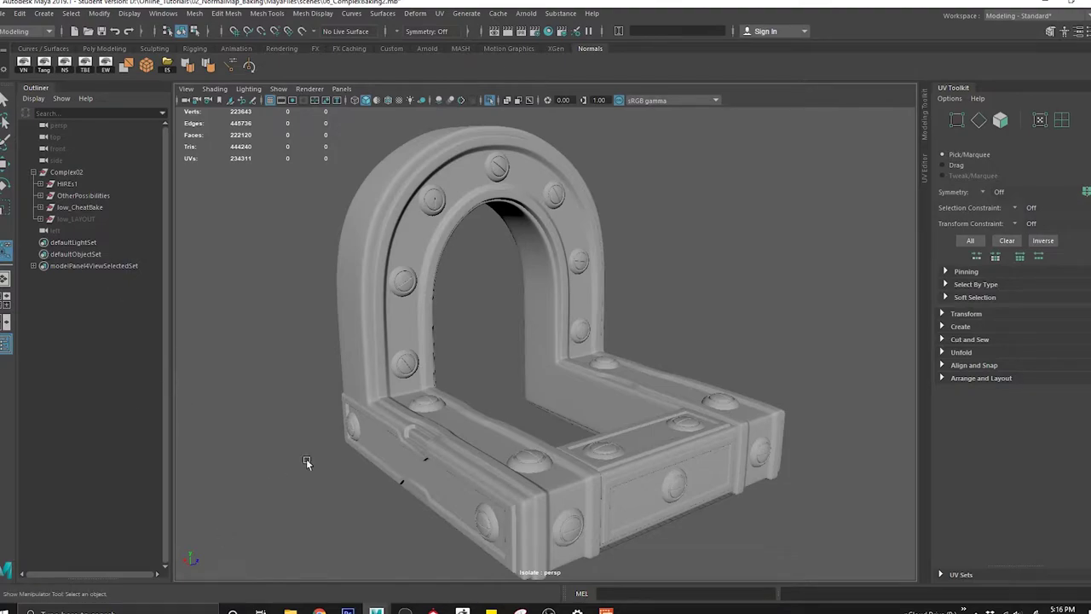
Step: Hide the HiREs1 and OtherPossibilities groups and end the isolated view with the low_CheatBake group selected
{"action": "left_click", "coordinate": [86, 187]}
{"action": "key", "text": "ctrl+z"}
{"action": "key", "text": "ctrl+y"}
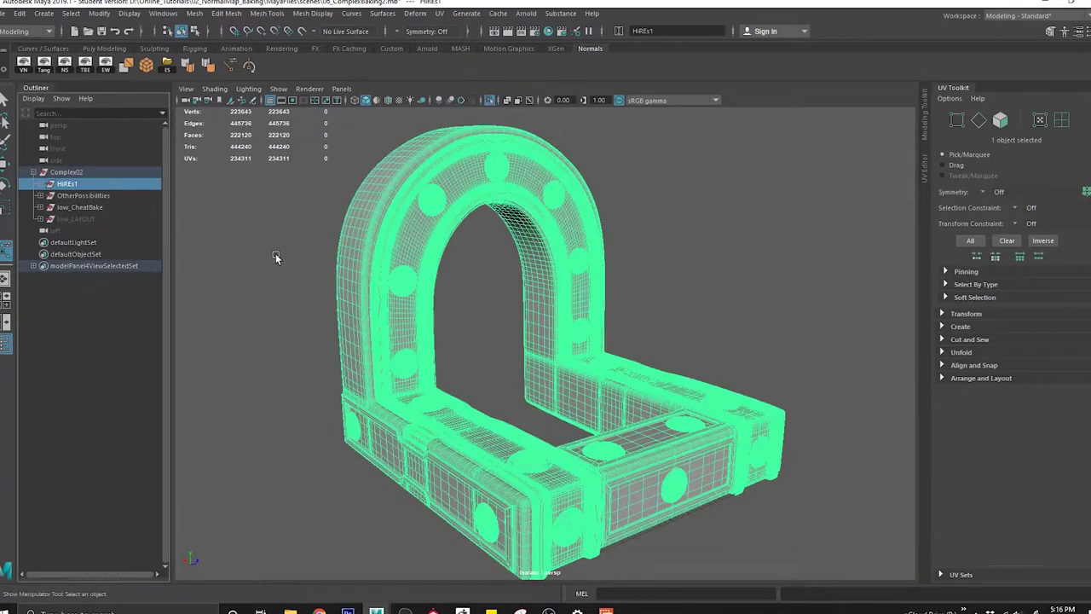
{"action": "key", "text": "h"}
{"action": "left_click", "coordinate": [116, 195]}
{"action": "key", "text": "h"}
{"action": "left_click", "coordinate": [116, 207]}
{"action": "key", "text": "ctrl+1"}
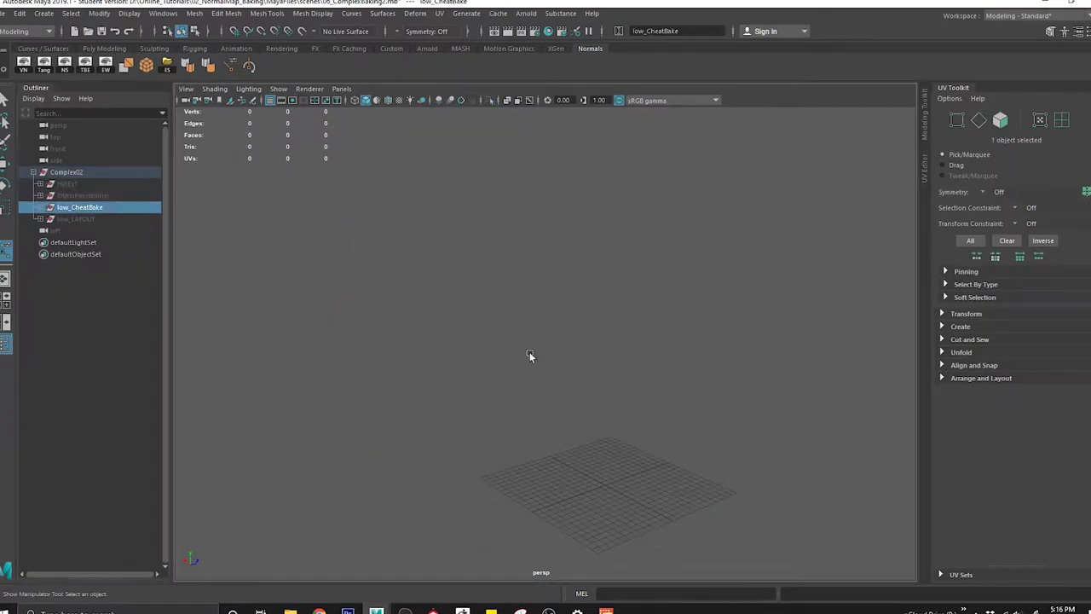
Step: Expand the low_CheatBake group and make its lowlow_Full mesh visible
{"action": "left_click", "coordinate": [39, 207]}
{"action": "left_click", "coordinate": [119, 219]}
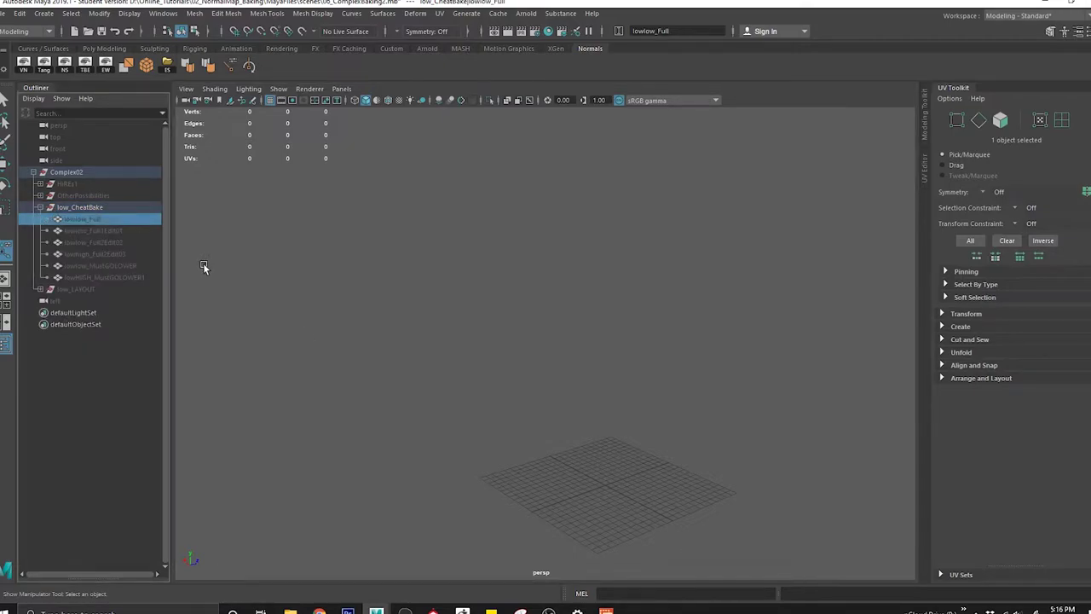
{"action": "key", "text": "h"}
{"action": "mouse_move", "coordinate": [492, 308]}
{"action": "left_mouse_down", "text": "alt"}
{"action": "mouse_move", "coordinate": [492, 324]}
{"action": "mouse_move", "coordinate": [494, 308]}
{"action": "left_mouse_up", "text": "alt"}
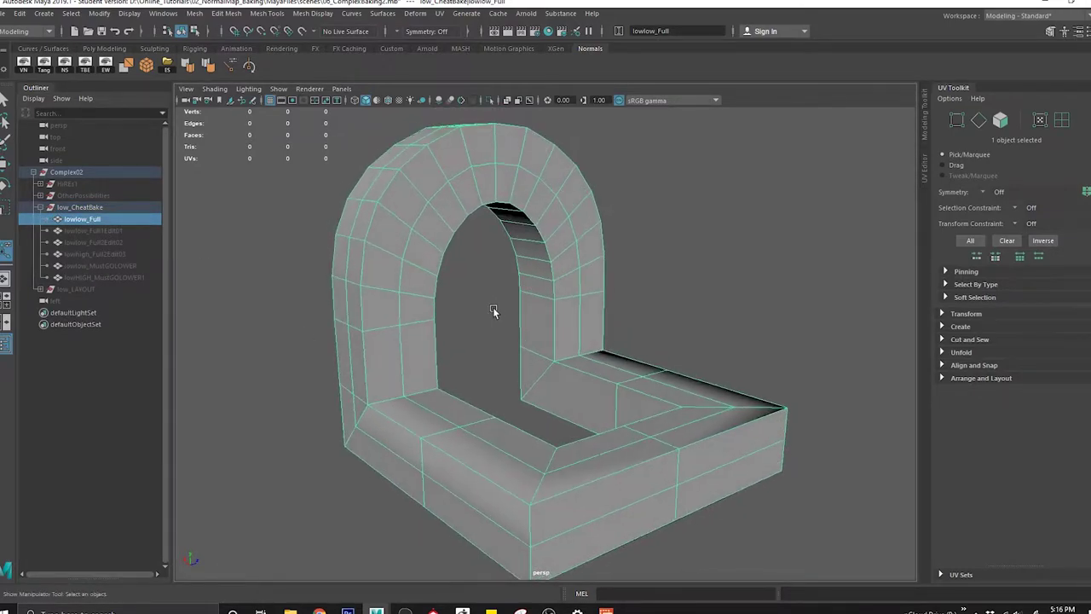
Step: Show the HiREs1 group together with the low-poly mesh and reselect lowlow_Full
{"action": "left_click", "coordinate": [88, 185]}
{"action": "key", "text": "h"}
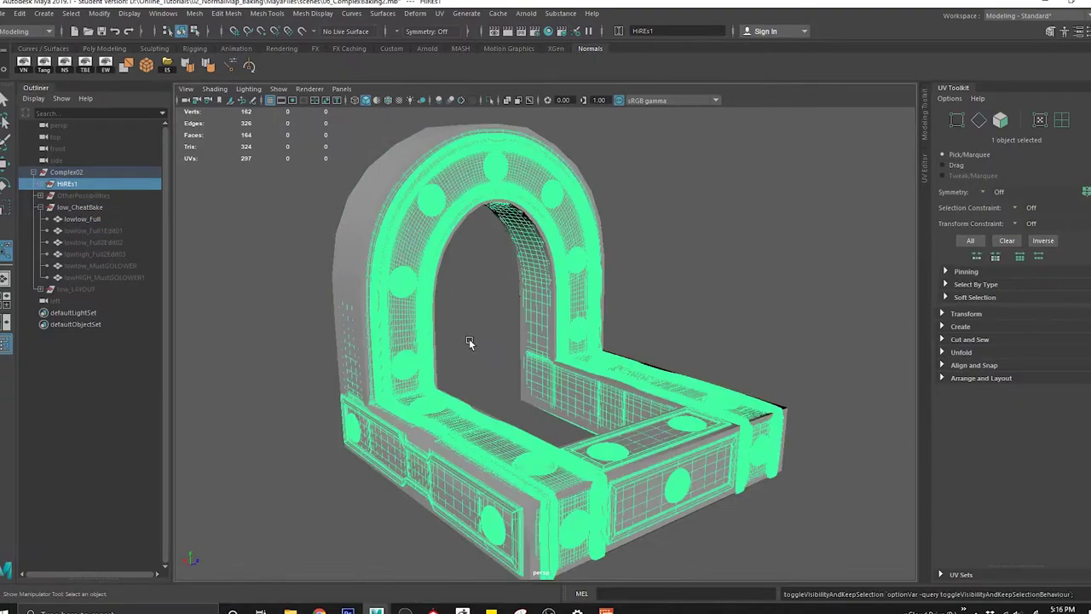
{"action": "left_click_drag", "start_coordinate": [441, 323], "coordinate": [578, 377], "text": "shift"}
{"action": "left_click", "coordinate": [90, 220]}
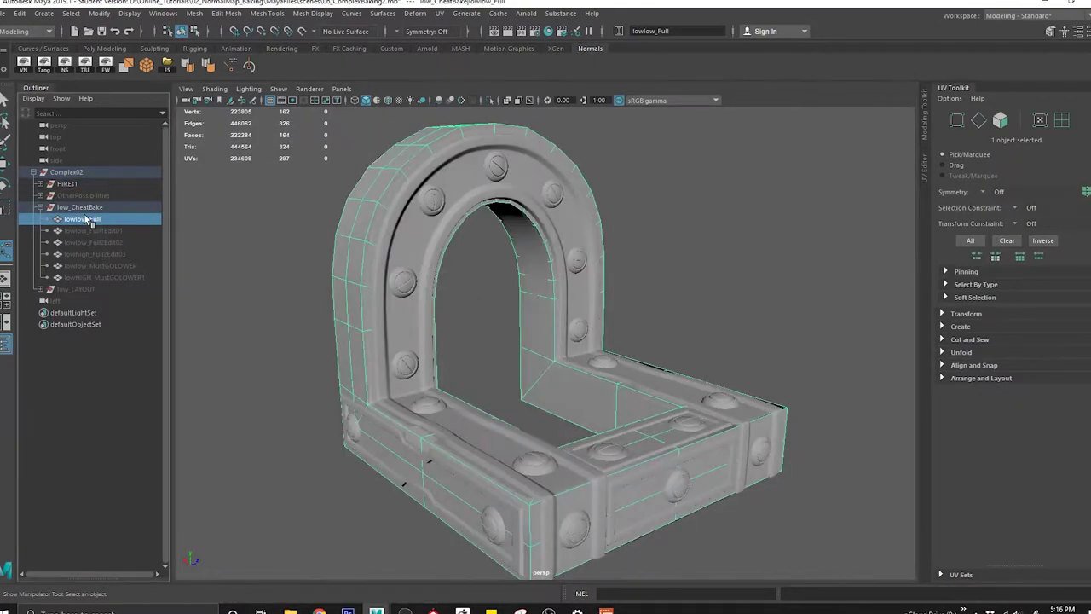
Step: Examine how lowlow_Full lines up with the high-poly arch from several angles, both overlaid and isolated
{"action": "left_click_drag", "start_coordinate": [419, 298], "coordinate": [483, 322], "text": "alt"}
{"action": "middle_click_drag", "start_coordinate": [551, 339], "coordinate": [567, 335], "text": "alt"}
{"action": "key", "text": "ctrl+1"}
{"action": "key", "text": "ctrl+1"}
{"action": "mouse_move", "coordinate": [456, 358]}
{"action": "left_mouse_down", "text": "alt"}
{"action": "mouse_move", "coordinate": [541, 261]}
{"action": "mouse_move", "coordinate": [419, 341]}
{"action": "mouse_move", "coordinate": [392, 341]}
{"action": "mouse_move", "coordinate": [476, 341]}
{"action": "mouse_move", "coordinate": [443, 358]}
{"action": "left_mouse_up", "text": "alt"}
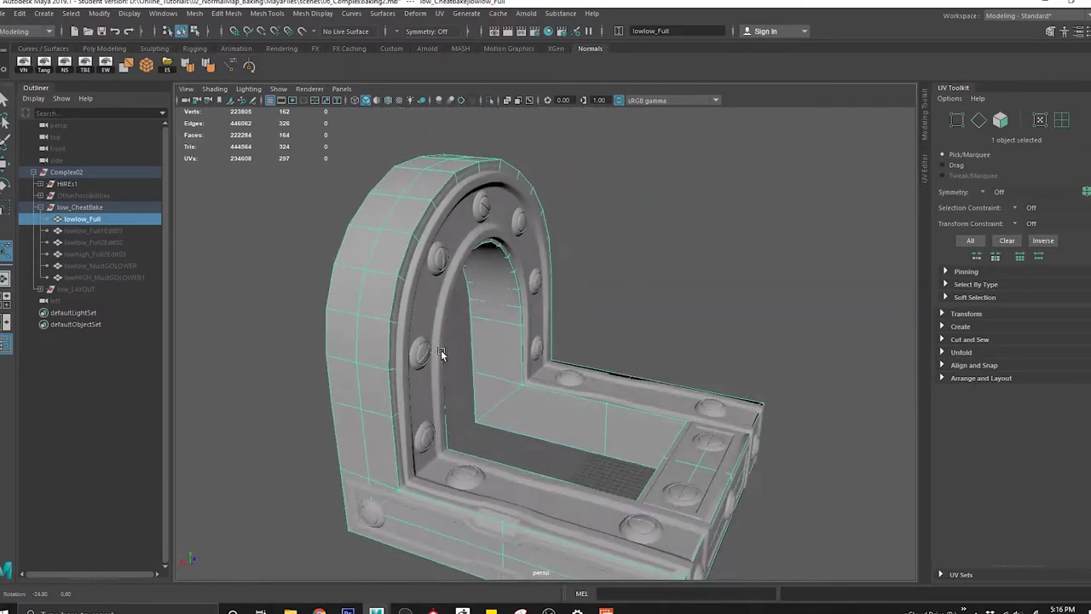
{"action": "middle_click_drag", "start_coordinate": [527, 405], "coordinate": [484, 330], "text": "alt"}
{"action": "key", "text": "ctrl+1"}
{"action": "left_click_drag", "start_coordinate": [524, 387], "coordinate": [537, 340], "text": "alt"}
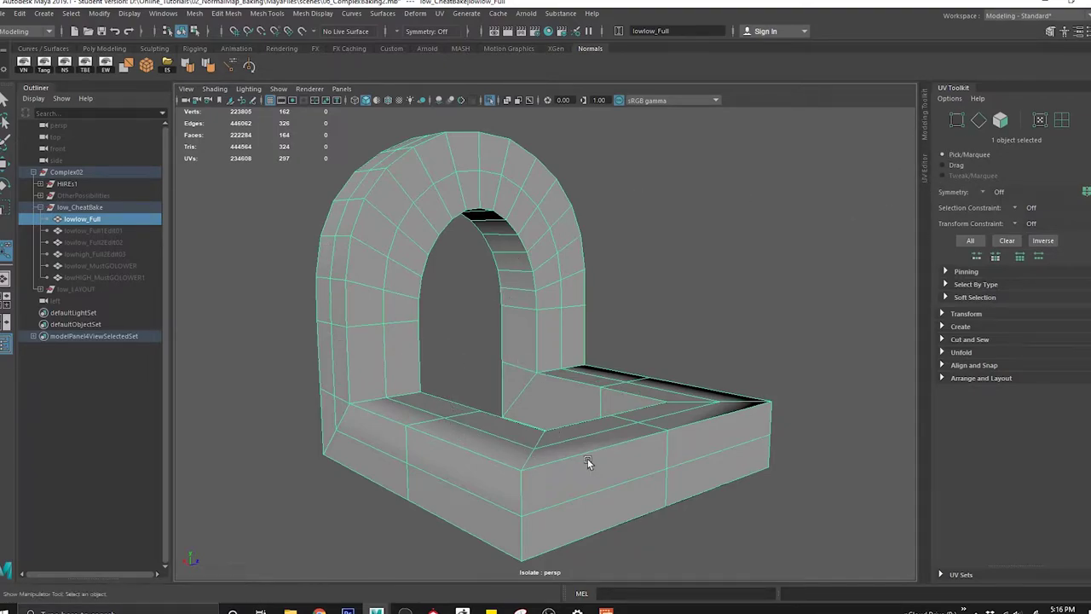
{"action": "middle_click_drag", "start_coordinate": [588, 463], "coordinate": [572, 447], "text": "alt"}
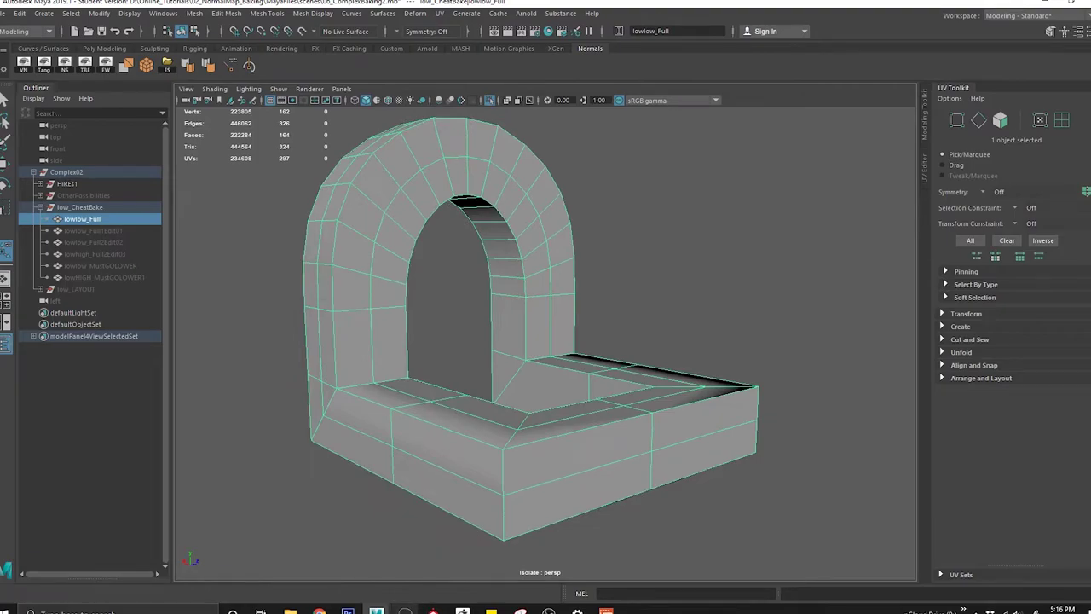
Step: Switch to Marmoset Toolbag and start a new empty scene
{"action": "mouse_move", "coordinate": [405, 609]}
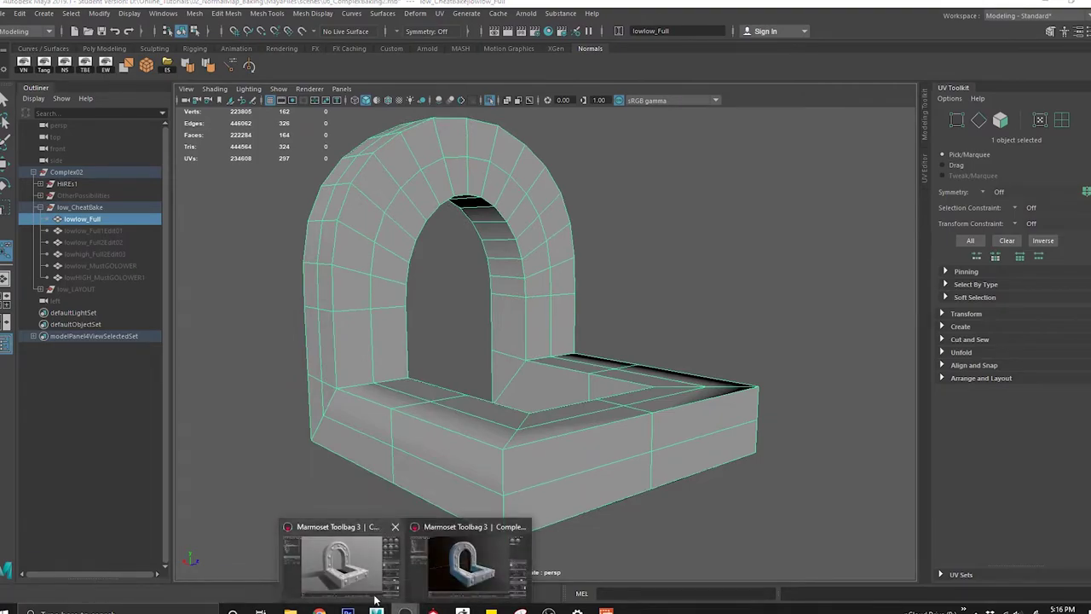
{"action": "left_click", "coordinate": [505, 578]}
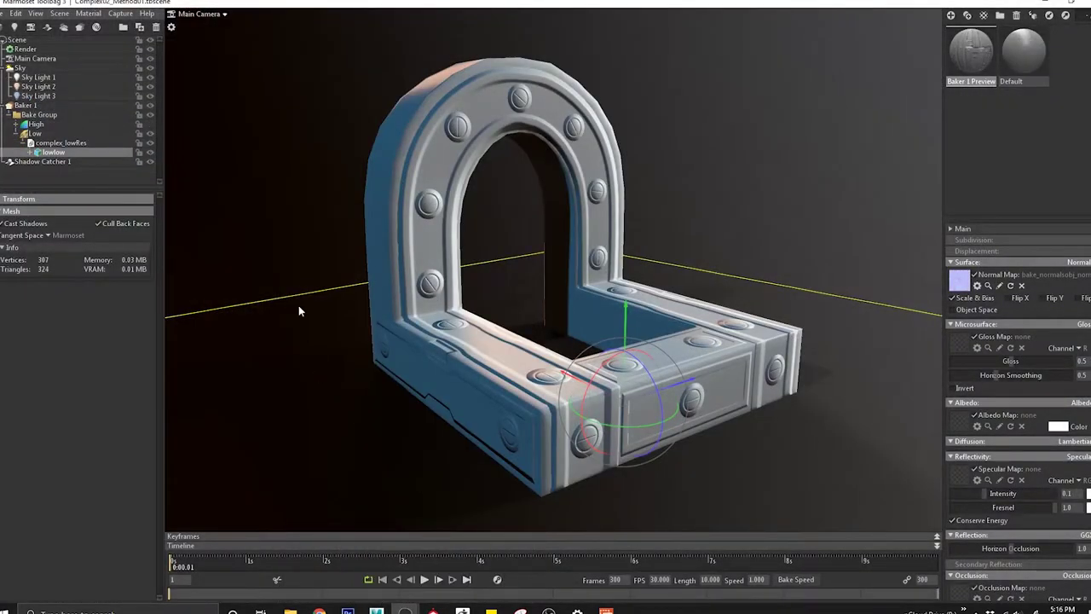
{"action": "left_click", "coordinate": [0, 14]}
{"action": "left_click", "coordinate": [4, 26]}
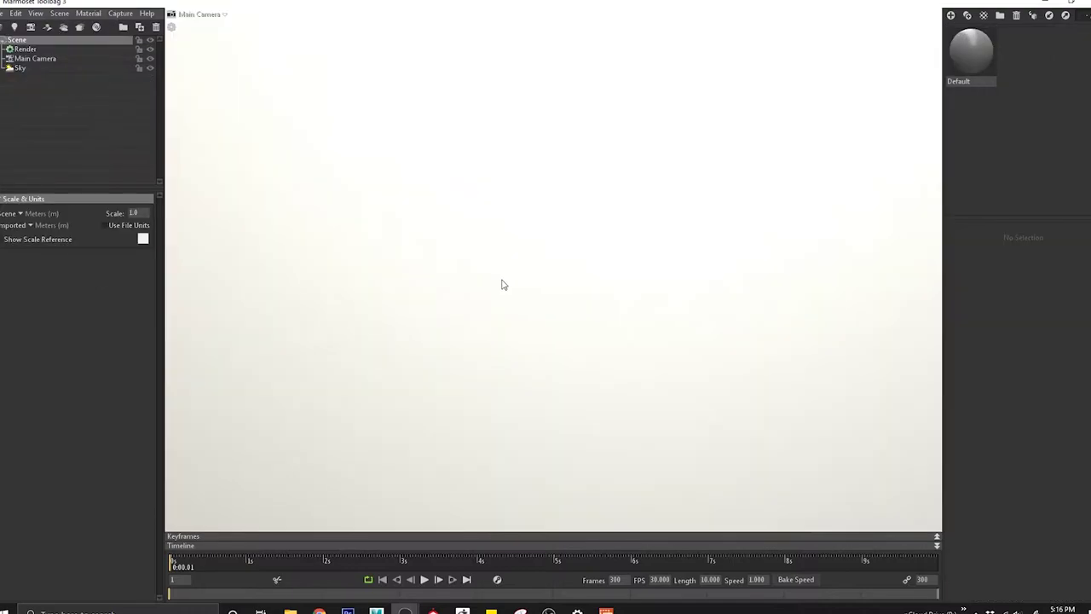
Step: Set the Sky's backdrop mode to Blurred Sky with a backdrop blur of 0.045
{"action": "left_click", "coordinate": [21, 68]}
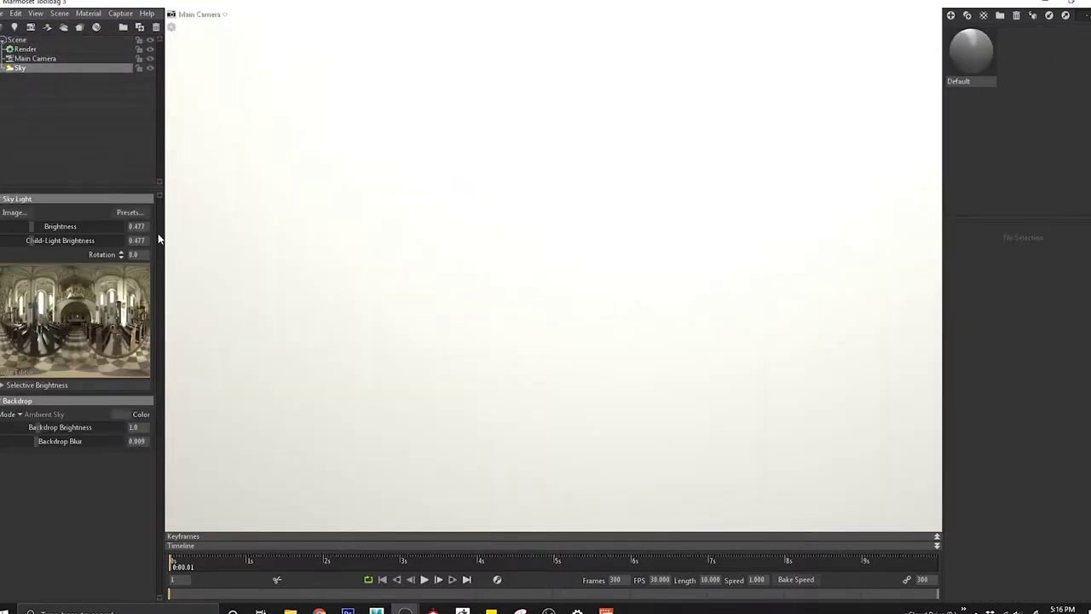
{"action": "left_click", "coordinate": [26, 415]}
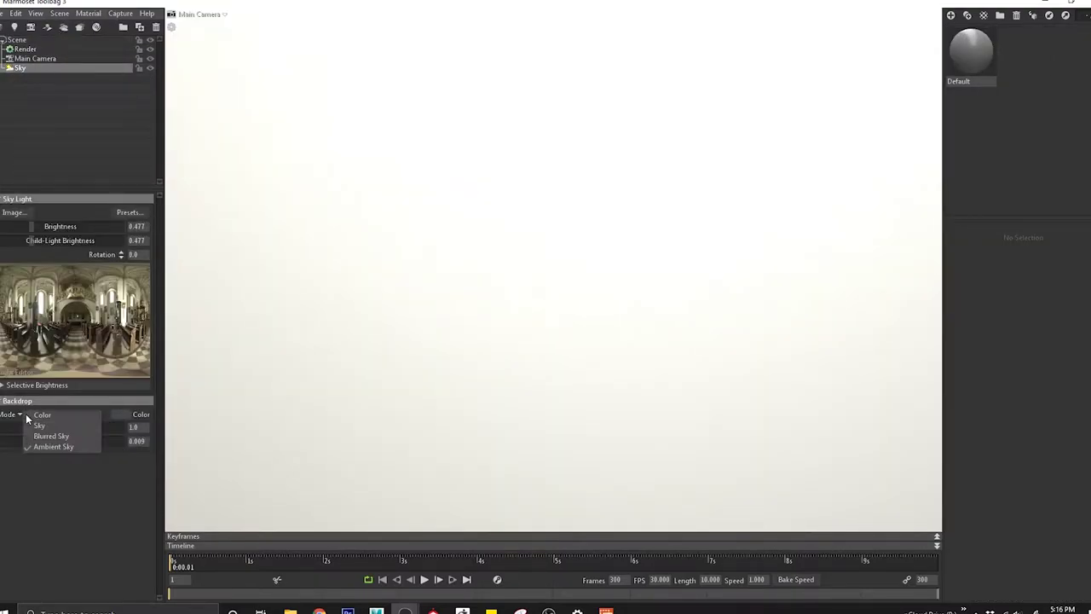
{"action": "left_click", "coordinate": [39, 426]}
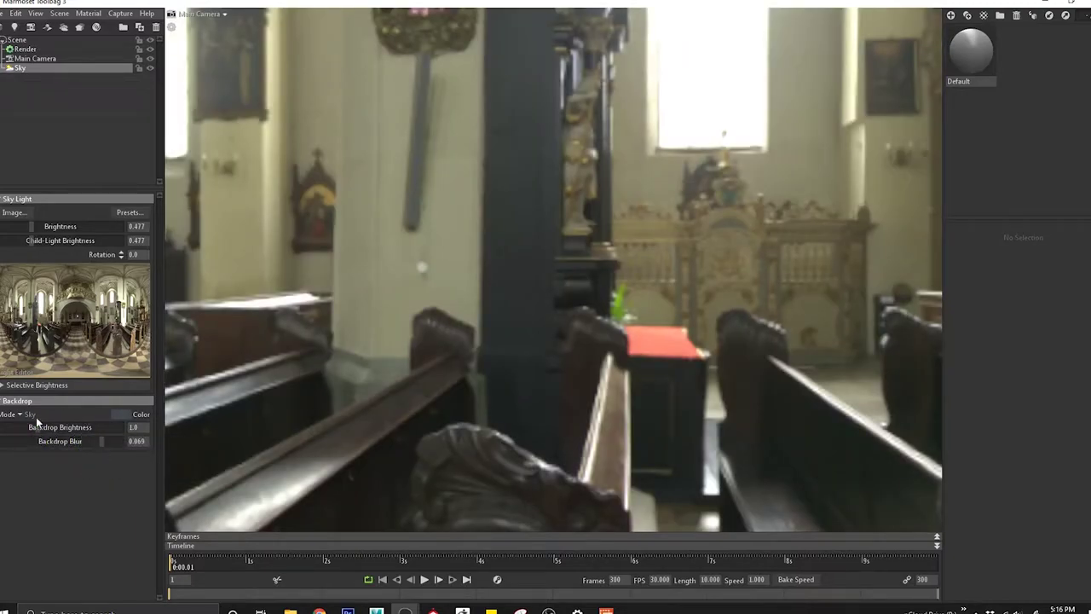
{"action": "left_click", "coordinate": [26, 415]}
{"action": "left_click", "coordinate": [49, 438]}
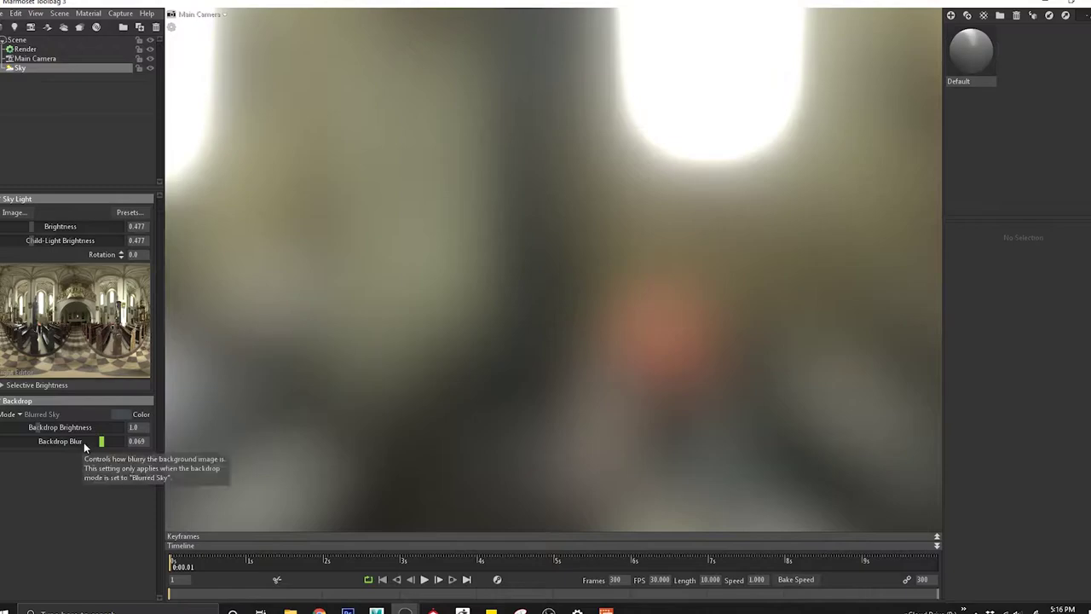
{"action": "left_click_drag", "start_coordinate": [83, 442], "coordinate": [79, 442]}
{"action": "left_click_drag", "start_coordinate": [426, 275], "coordinate": [348, 302]}
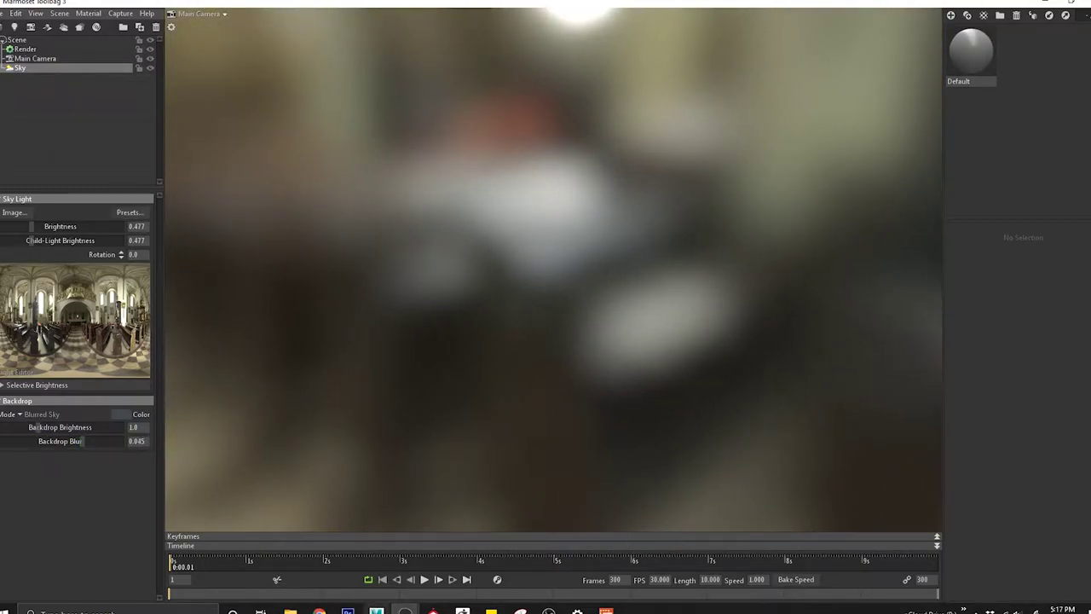
Step: Bring up the other Toolbag window with the Complex02_Method03 scene and close it, saving its changes
{"action": "mouse_move", "coordinate": [376, 609]}
{"action": "left_click", "coordinate": [425, 571]}
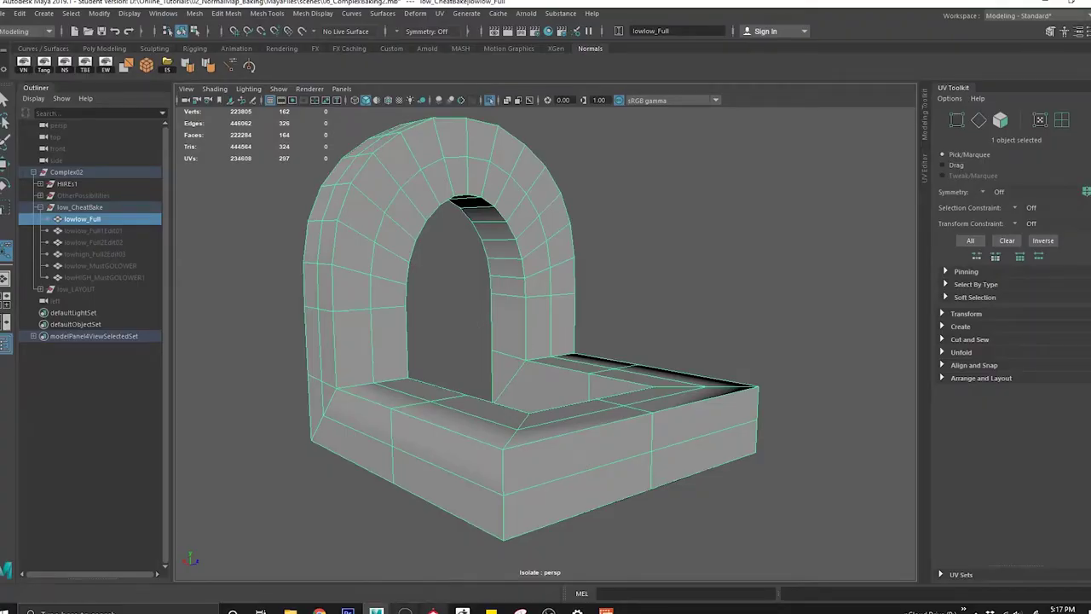
{"action": "left_click", "coordinate": [465, 563]}
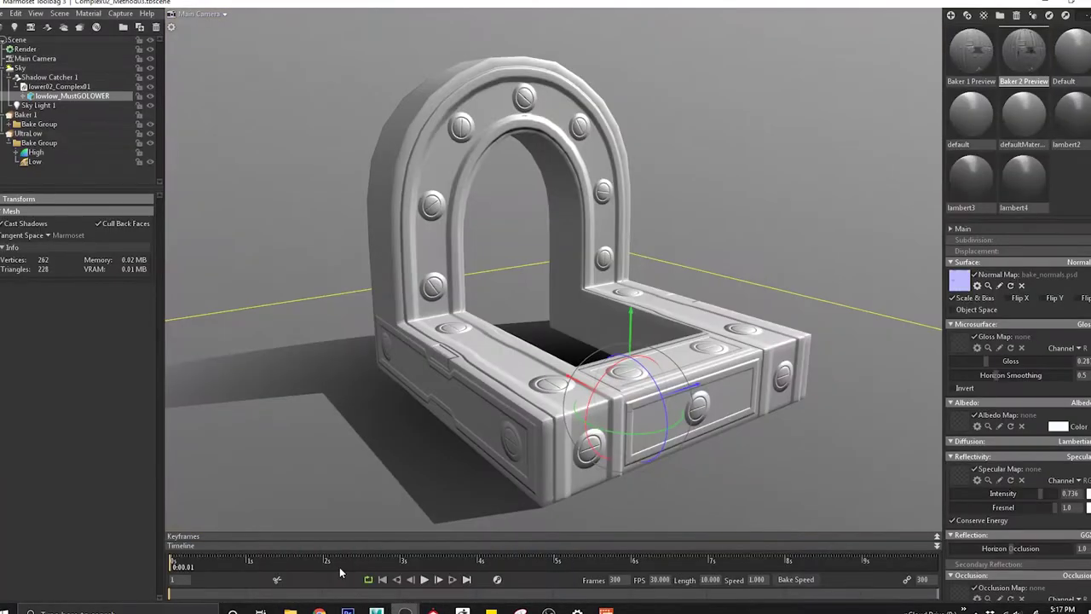
{"action": "left_click", "coordinate": [1089, 3]}
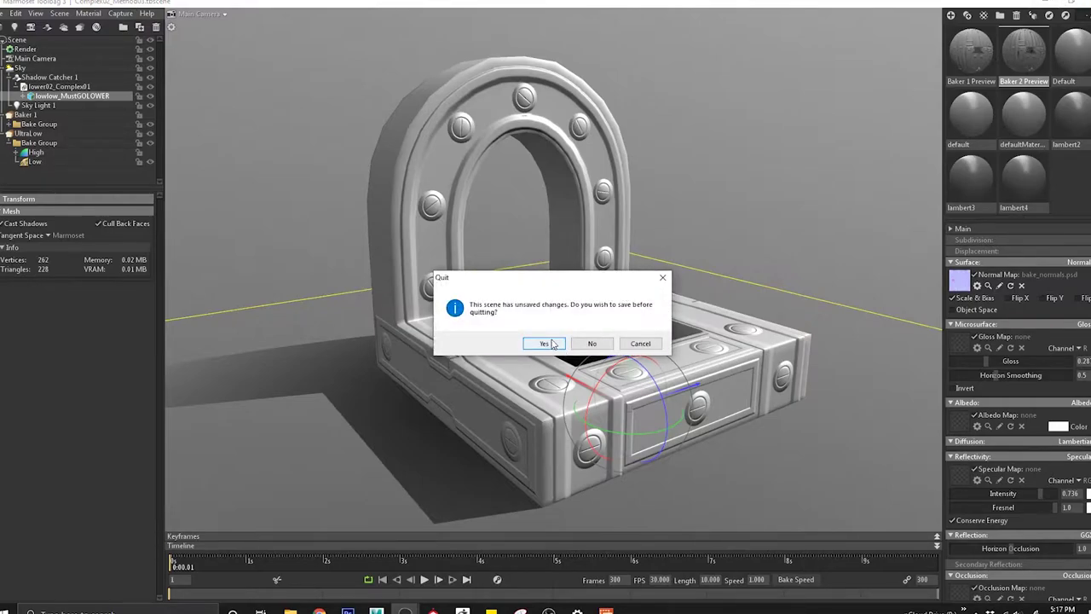
{"action": "left_click", "coordinate": [548, 343]}
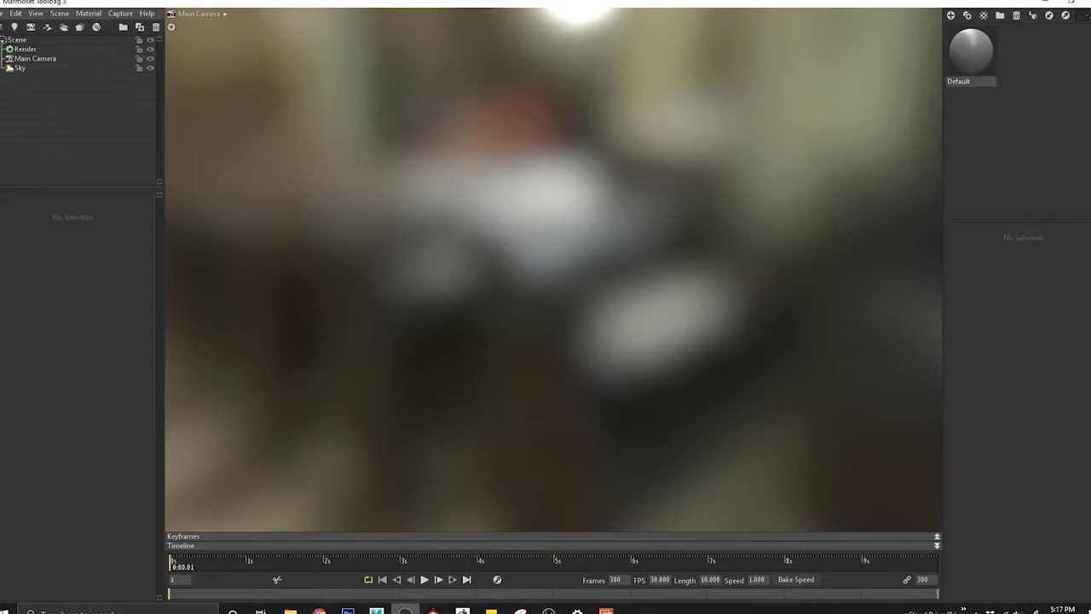
Step: Import the High model from the Demo folder inside assets\05_BakingComplex02
{"action": "left_click", "coordinate": [5, 12]}
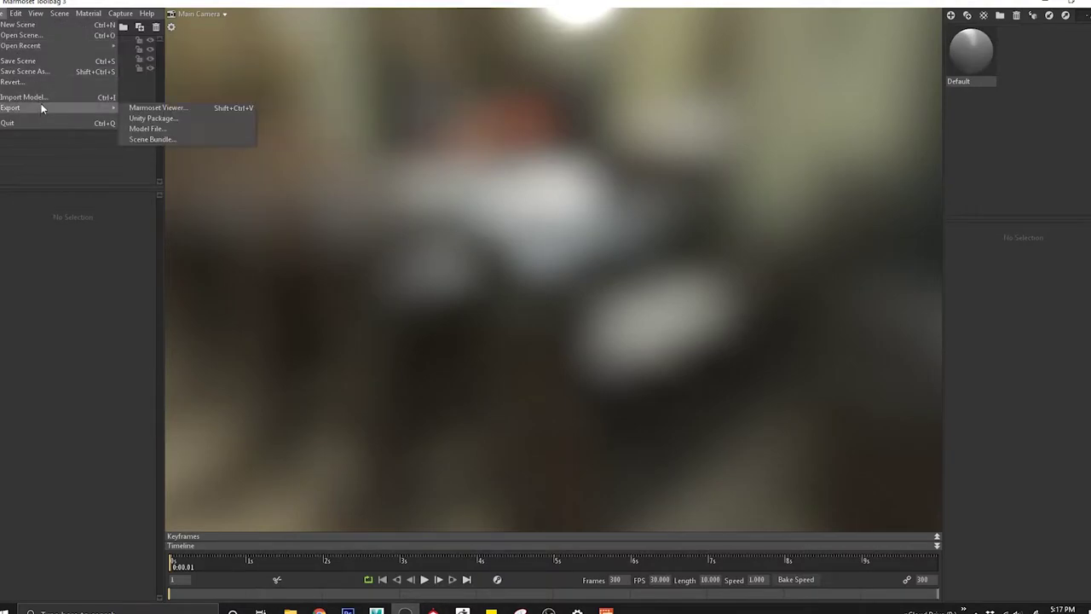
{"action": "left_click", "coordinate": [41, 97]}
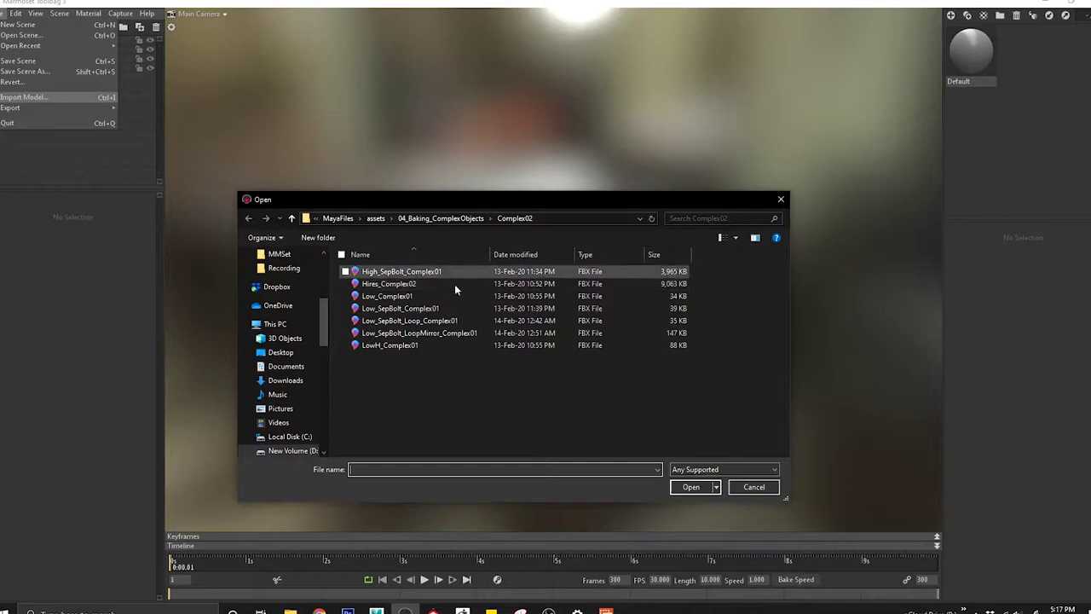
{"action": "left_click", "coordinate": [449, 218]}
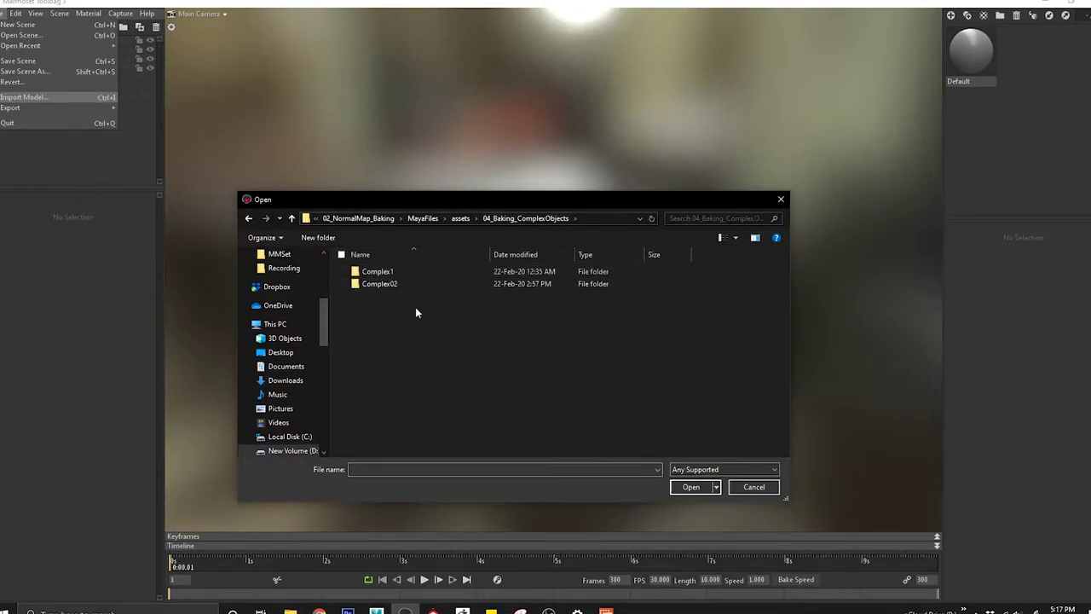
{"action": "left_click", "coordinate": [460, 216]}
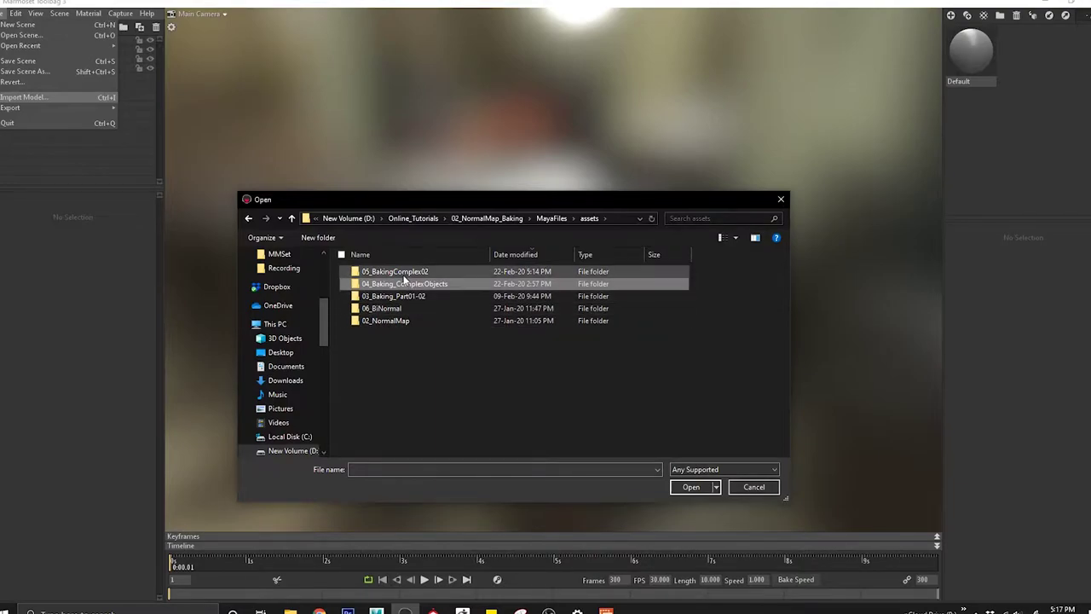
{"action": "double_click", "coordinate": [406, 272]}
{"action": "left_click", "coordinate": [611, 220]}
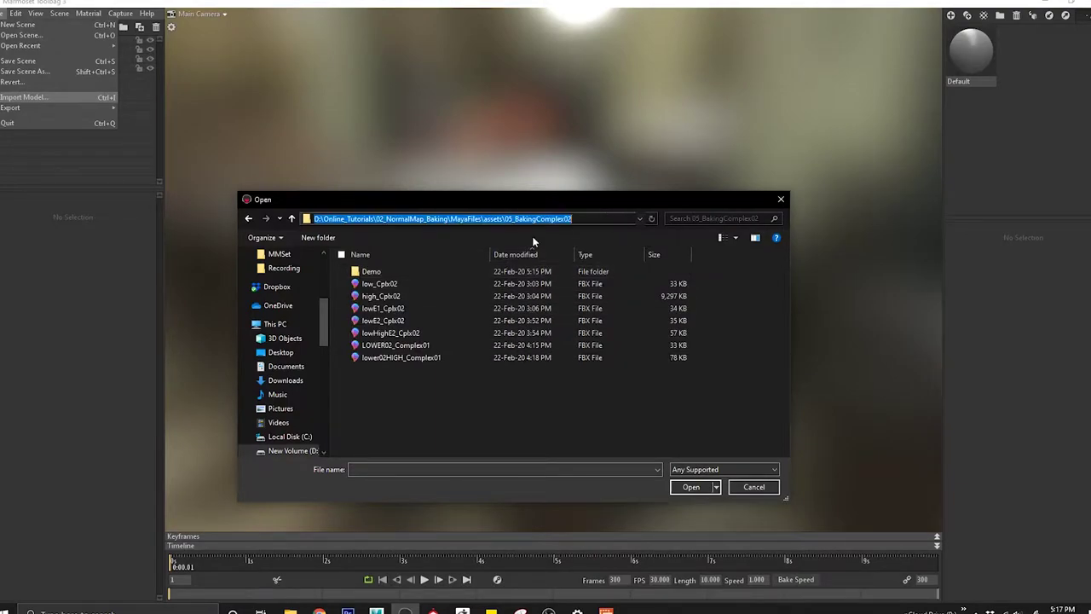
{"action": "left_click", "coordinate": [399, 271]}
{"action": "double_click", "coordinate": [399, 273]}
{"action": "double_click", "coordinate": [399, 272]}
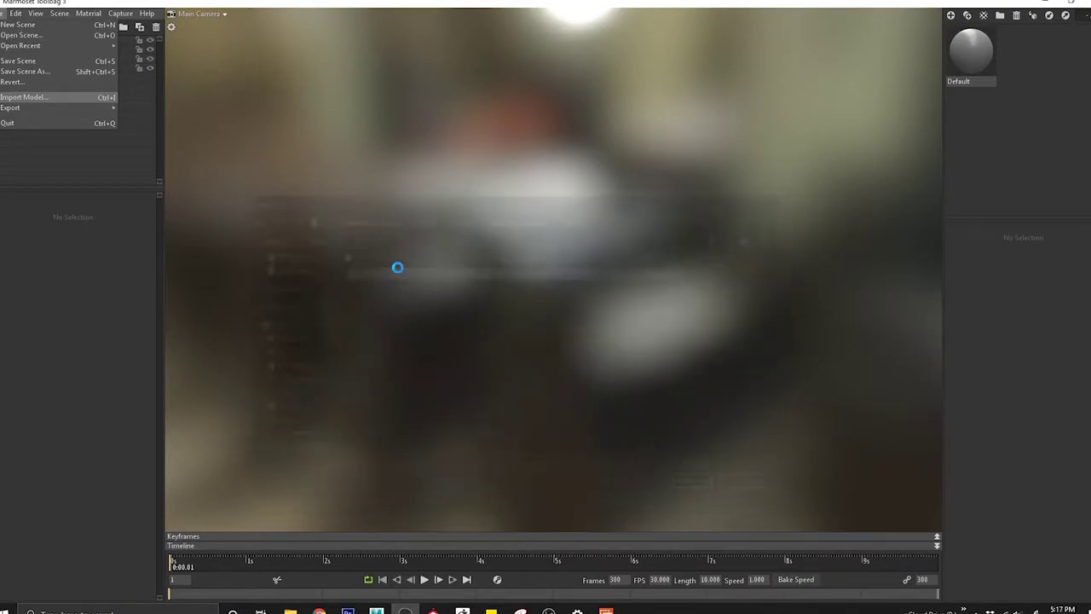
Step: Delete the stray Xtra bolt floating in the open space between the model's side beams
{"action": "left_click_drag", "start_coordinate": [490, 397], "coordinate": [639, 358]}
{"action": "scroll", "coordinate": [626, 370], "scroll_direction": "up", "scroll_amount": 5}
{"action": "left_click", "coordinate": [564, 376]}
{"action": "middle_click_drag", "start_coordinate": [627, 407], "coordinate": [616, 340]}
{"action": "left_click_drag", "start_coordinate": [615, 339], "coordinate": [562, 401]}
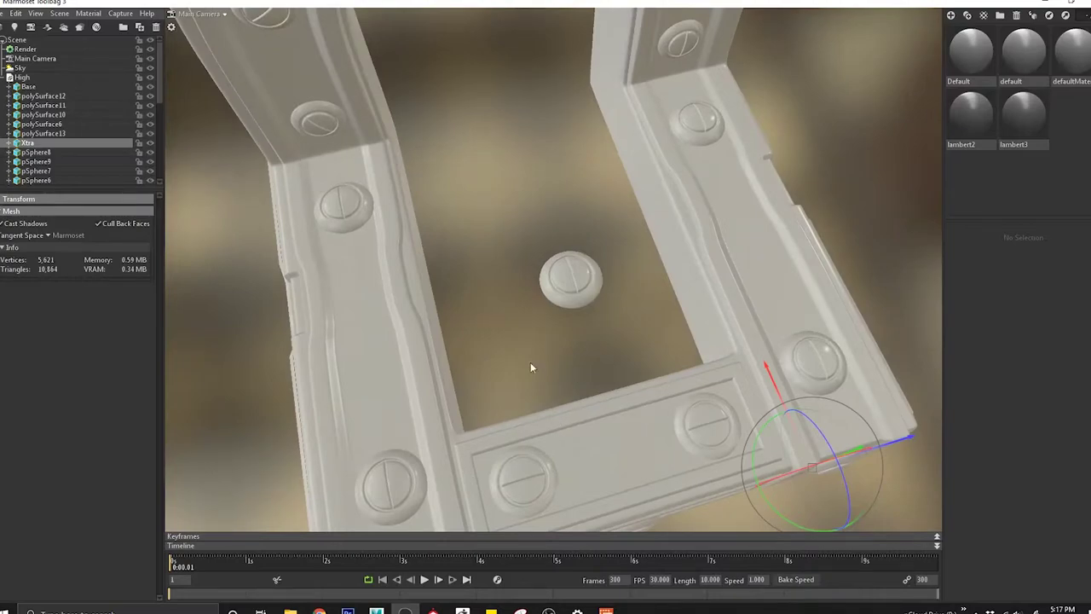
{"action": "left_click", "coordinate": [571, 276]}
{"action": "left_click", "coordinate": [535, 506]}
{"action": "left_click", "coordinate": [404, 494]}
{"action": "left_click", "coordinate": [554, 281]}
{"action": "key", "text": "Delete"}
Step: Delete the imported materials, including lambert2 and lambert3, so only the Default material is left
{"action": "left_click_drag", "start_coordinate": [596, 314], "coordinate": [556, 194]}
{"action": "left_click", "coordinate": [981, 53]}
{"action": "left_click", "coordinate": [1028, 61], "text": "shift"}
{"action": "key", "text": "Delete"}
{"action": "key", "text": "Delete"}
{"action": "key", "text": "Delete"}
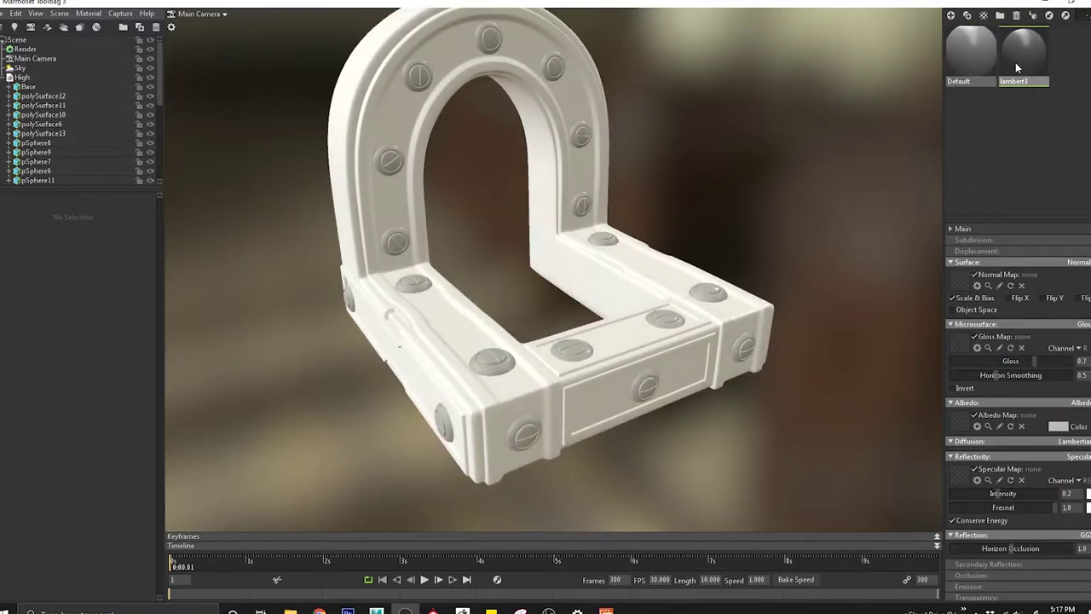
{"action": "key", "text": "Delete"}
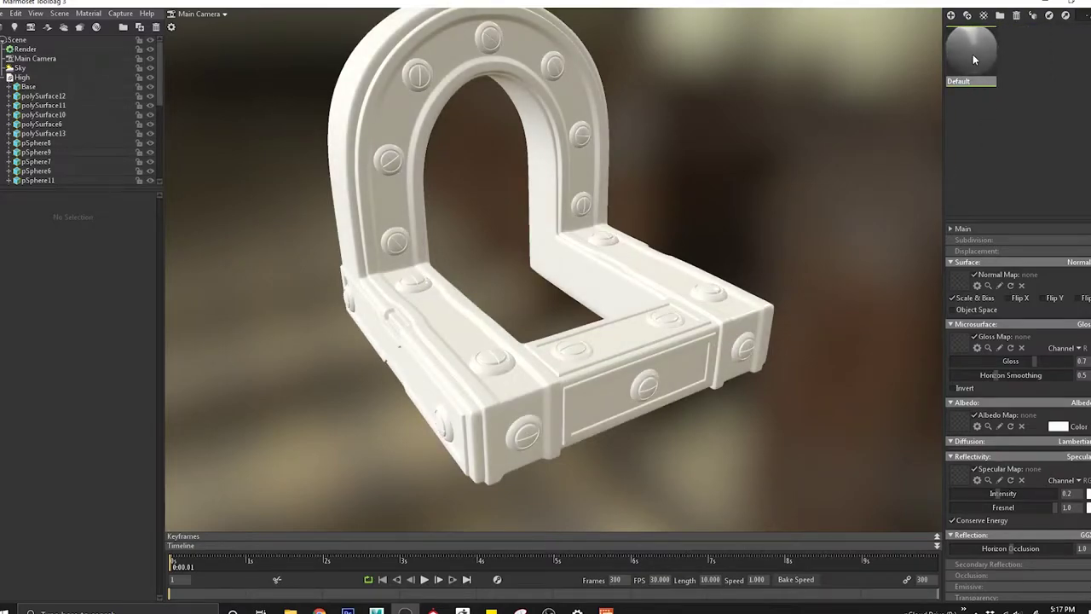
Step: Darken the Default material's albedo color to a medium grey and set its gloss to about 0.68
{"action": "left_click", "coordinate": [1060, 427]}
{"action": "left_click_drag", "start_coordinate": [364, 470], "coordinate": [365, 510]}
{"action": "left_click", "coordinate": [433, 453]}
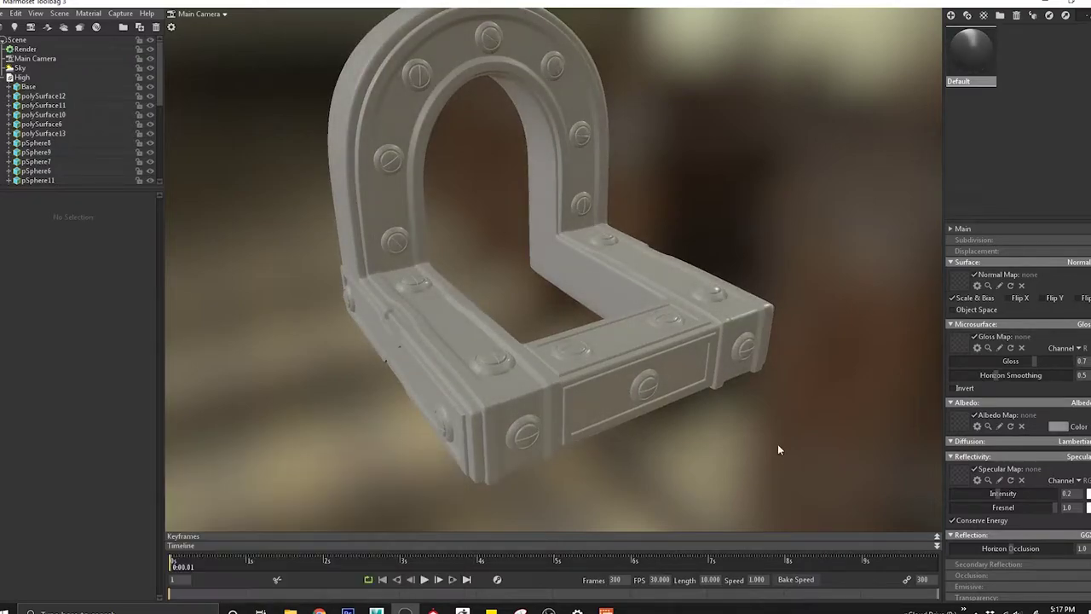
{"action": "left_click_drag", "start_coordinate": [1055, 361], "coordinate": [1061, 360]}
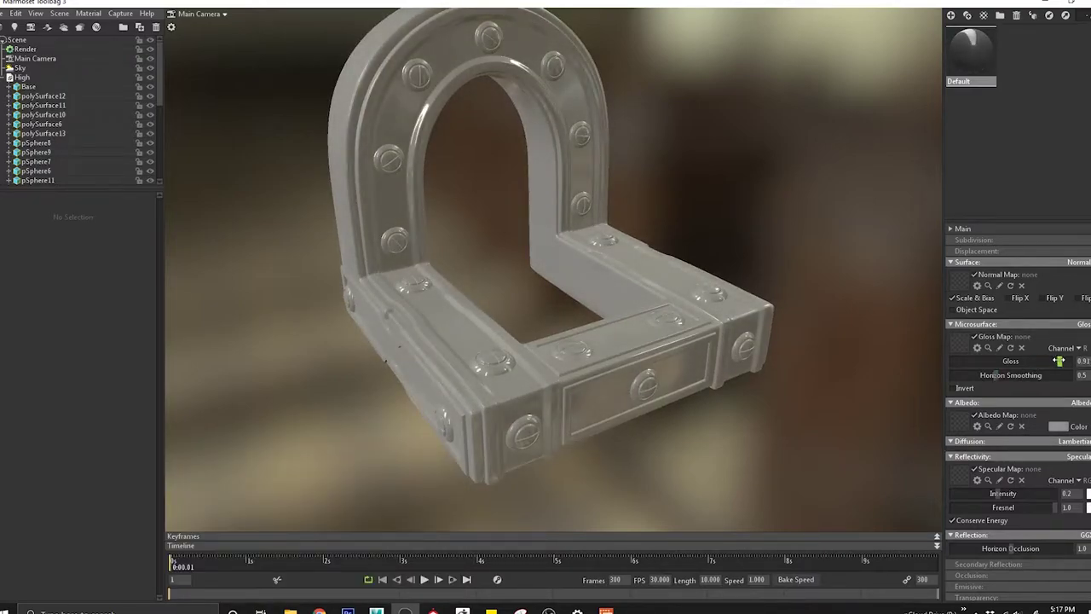
{"action": "left_click_drag", "start_coordinate": [758, 392], "coordinate": [724, 366], "text": "alt"}
{"action": "scroll", "coordinate": [724, 366], "scroll_direction": "up", "scroll_amount": 5}
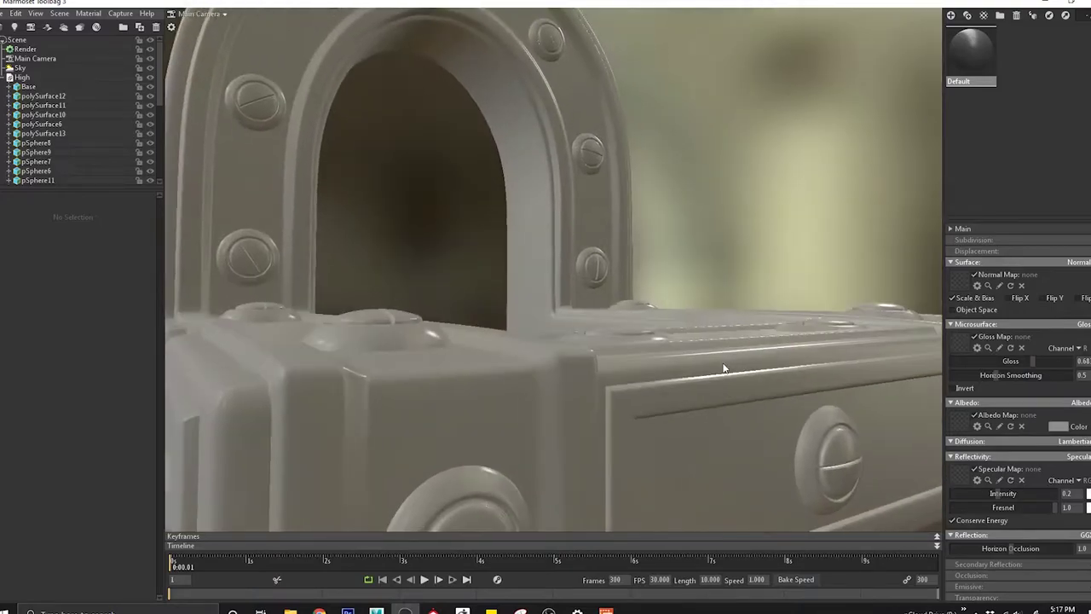
{"action": "scroll", "coordinate": [724, 366], "scroll_direction": "down", "scroll_amount": 5}
{"action": "left_click_drag", "start_coordinate": [546, 252], "coordinate": [575, 307], "text": "alt"}
{"action": "middle_click_drag", "start_coordinate": [576, 307], "coordinate": [600, 330], "text": "alt"}
Step: Collapse the imported High model's hierarchy and select the whole High object
{"action": "left_click", "coordinate": [405, 389]}
{"action": "left_click", "coordinate": [458, 448]}
{"action": "left_click", "coordinate": [458, 374]}
{"action": "left_click", "coordinate": [355, 247]}
{"action": "left_click", "coordinate": [253, 284]}
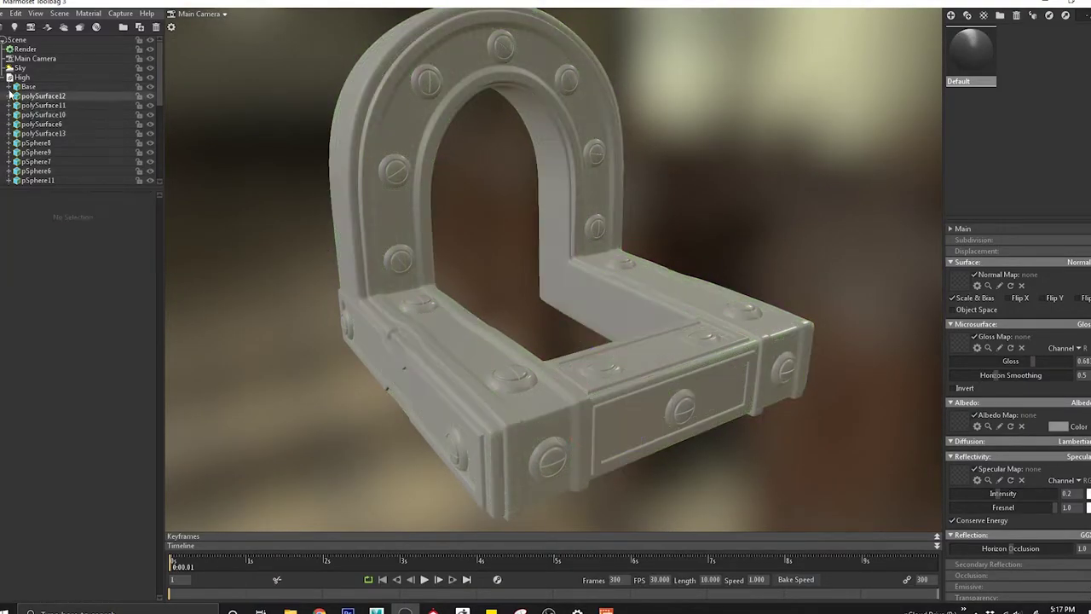
{"action": "left_click", "coordinate": [2, 77]}
{"action": "left_click", "coordinate": [25, 78]}
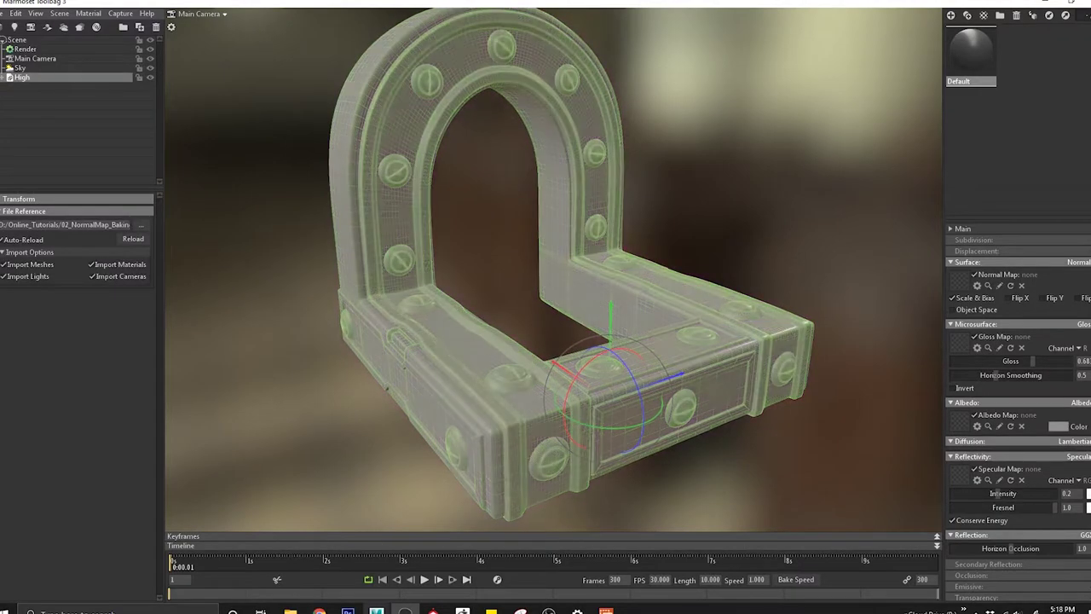
Step: Switch to Maya, show the UV layout of the lowlow_Full mesh and delete all of its UVs
{"action": "left_click", "coordinate": [377, 610]}
{"action": "left_click", "coordinate": [444, 565]}
{"action": "middle_click_drag", "start_coordinate": [593, 290], "coordinate": [486, 271], "text": "alt"}
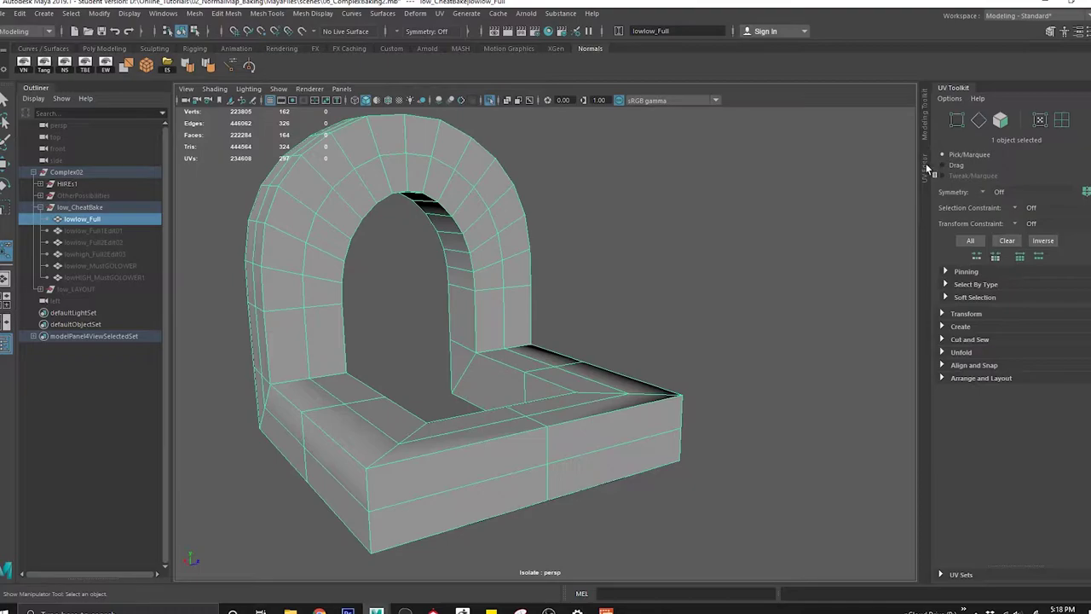
{"action": "left_click", "coordinate": [926, 163]}
{"action": "left_click_drag", "start_coordinate": [382, 321], "coordinate": [422, 312], "text": "alt"}
{"action": "mouse_move", "coordinate": [341, 317]}
{"action": "right_mouse_down", "text": "alt"}
{"action": "mouse_move", "coordinate": [365, 320]}
{"action": "mouse_move", "coordinate": [353, 304]}
{"action": "right_mouse_up", "text": "alt"}
{"action": "right_click_drag", "start_coordinate": [781, 279], "coordinate": [738, 263]}
{"action": "left_click_drag", "start_coordinate": [600, 182], "coordinate": [918, 544]}
{"action": "key", "text": "Delete"}
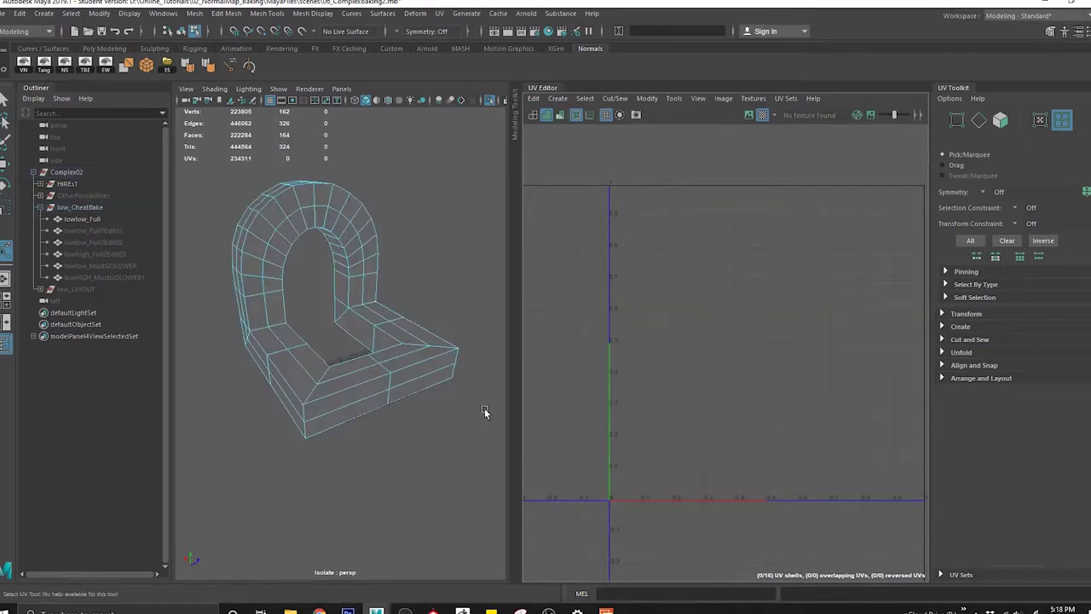
Step: Return lowlow_Full to object selection, show its vertex normals and enlarge their display size
{"action": "right_click_drag", "start_coordinate": [309, 241], "coordinate": [305, 177]}
{"action": "middle_click_drag", "start_coordinate": [336, 262], "coordinate": [351, 265], "text": "alt"}
{"action": "right_click_drag", "start_coordinate": [351, 265], "coordinate": [331, 277], "text": "alt"}
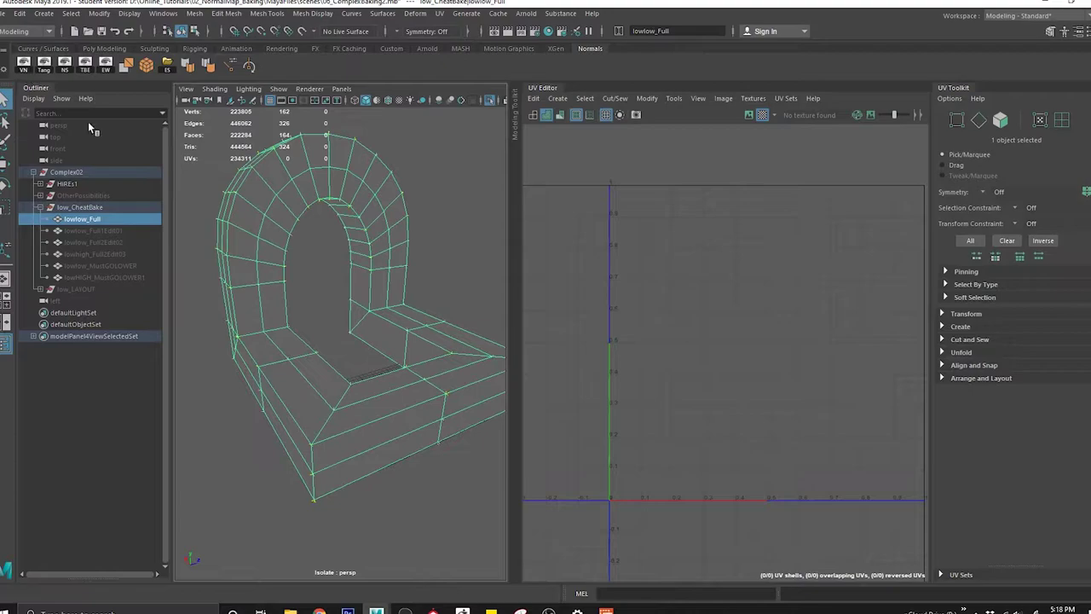
{"action": "left_click", "coordinate": [65, 66]}
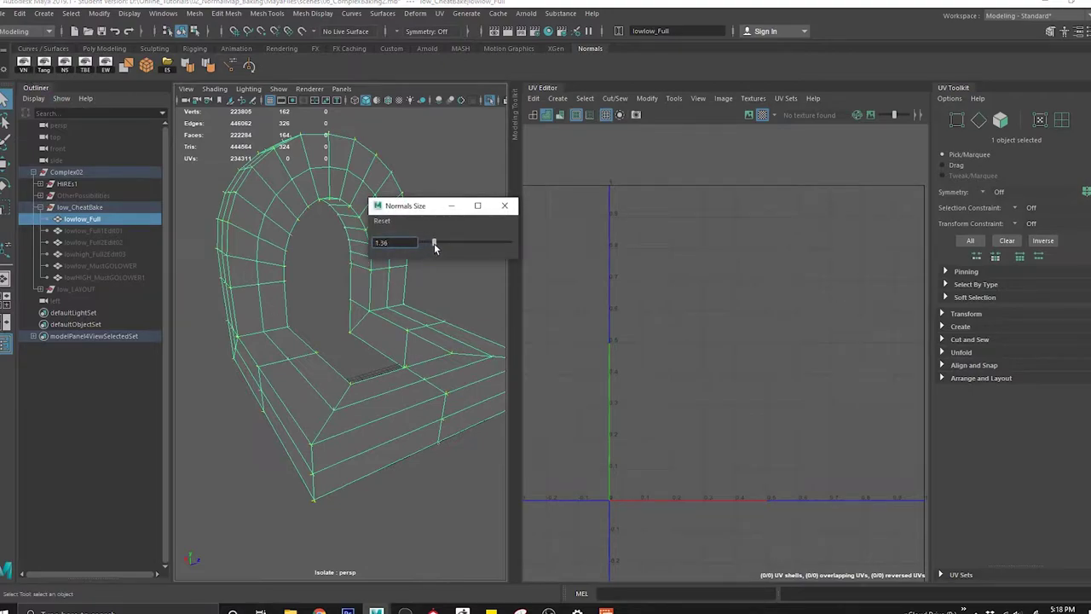
{"action": "left_click", "coordinate": [504, 206]}
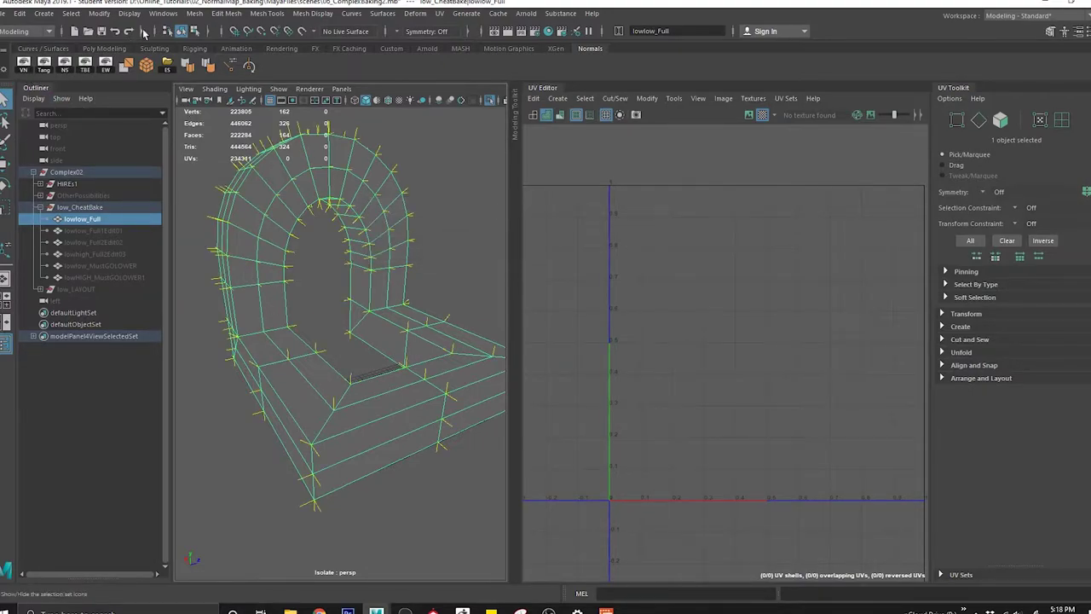
Step: Unlock the vertex normals of the lowlow_Full mesh
{"action": "left_click", "coordinate": [129, 14]}
{"action": "mouse_move", "coordinate": [206, 165]}
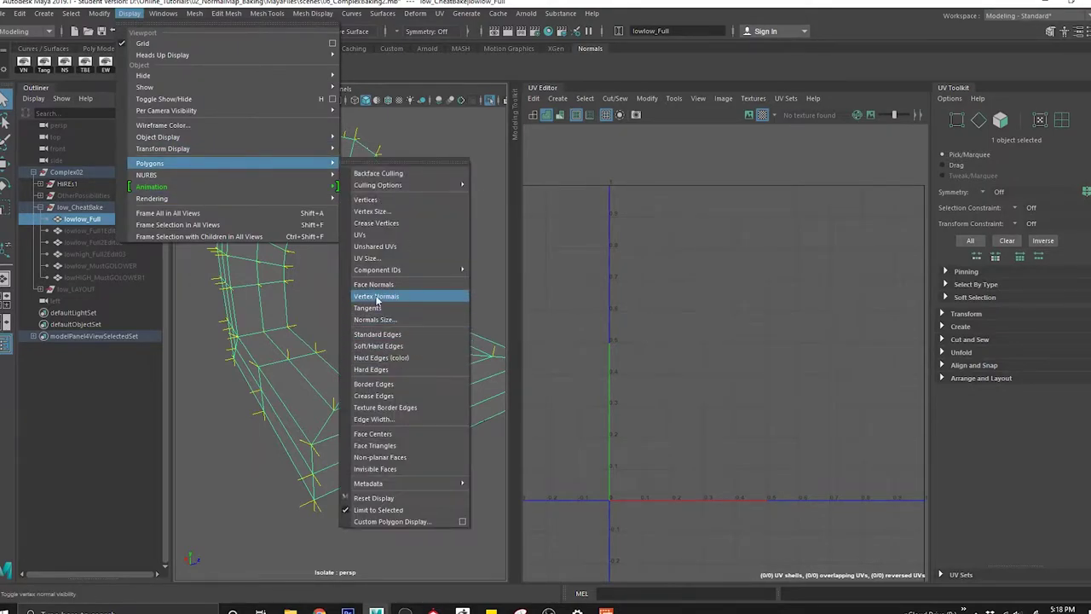
{"action": "left_click", "coordinate": [247, 291]}
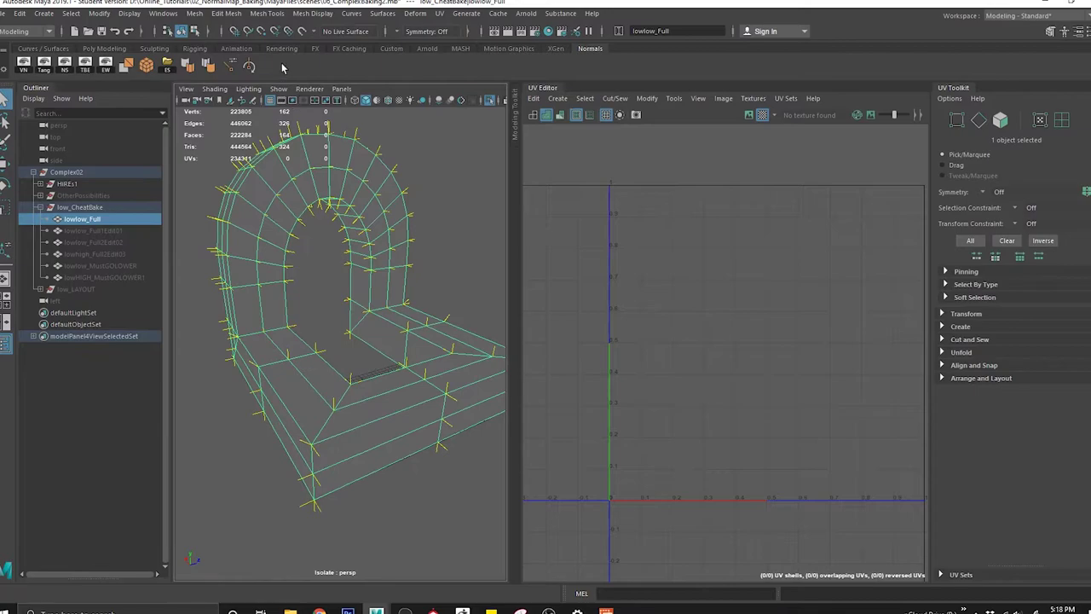
{"action": "left_click", "coordinate": [312, 17]}
{"action": "left_click", "coordinate": [328, 78]}
Step: Examine the vertex normals around the arch and the base corners from several angles
{"action": "mouse_move", "coordinate": [422, 290]}
{"action": "left_mouse_down", "text": "alt"}
{"action": "mouse_move", "coordinate": [342, 285]}
{"action": "mouse_move", "coordinate": [445, 285]}
{"action": "mouse_move", "coordinate": [331, 286]}
{"action": "left_mouse_up", "text": "alt"}
{"action": "left_click", "coordinate": [411, 259]}
{"action": "left_click_drag", "start_coordinate": [410, 259], "coordinate": [422, 269], "text": "alt"}
{"action": "left_click", "coordinate": [426, 367]}
{"action": "left_click_drag", "start_coordinate": [445, 324], "coordinate": [331, 305], "text": "alt"}
{"action": "scroll", "coordinate": [332, 304], "scroll_direction": "up", "scroll_amount": 3}
{"action": "middle_click_drag", "start_coordinate": [332, 304], "coordinate": [324, 346], "text": "alt"}
{"action": "mouse_move", "coordinate": [325, 346]}
{"action": "left_mouse_down", "text": "alt"}
{"action": "mouse_move", "coordinate": [269, 339]}
{"action": "mouse_move", "coordinate": [324, 321]}
{"action": "mouse_move", "coordinate": [244, 303]}
{"action": "mouse_move", "coordinate": [355, 327]}
{"action": "mouse_move", "coordinate": [306, 346]}
{"action": "left_mouse_up", "text": "alt"}
{"action": "scroll", "coordinate": [244, 303], "scroll_direction": "up", "scroll_amount": 3}
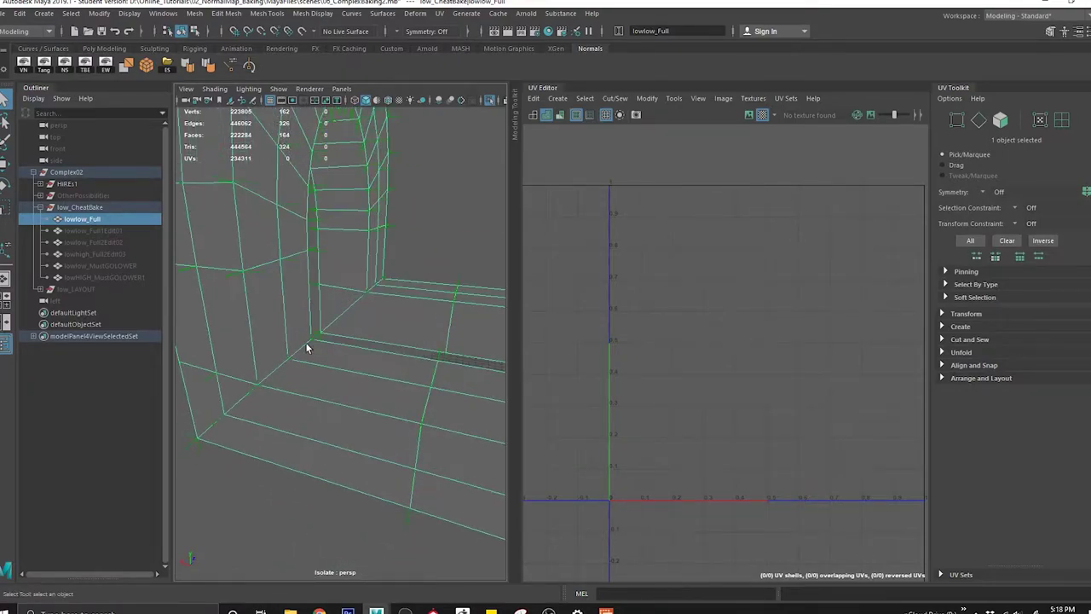
{"action": "left_click_drag", "start_coordinate": [247, 387], "coordinate": [361, 353], "text": "alt"}
{"action": "right_click_drag", "start_coordinate": [361, 353], "coordinate": [312, 312], "text": "alt"}
{"action": "middle_click_drag", "start_coordinate": [312, 312], "coordinate": [338, 292], "text": "alt"}
{"action": "left_click_drag", "start_coordinate": [339, 292], "coordinate": [350, 308], "text": "alt"}
{"action": "right_click_drag", "start_coordinate": [349, 309], "coordinate": [325, 301], "text": "alt"}
{"action": "left_click_drag", "start_coordinate": [324, 300], "coordinate": [345, 320], "text": "alt"}
{"action": "left_click_drag", "start_coordinate": [364, 363], "coordinate": [367, 288], "text": "alt"}
Step: Create automatic UV projections for lowlow_Full and select the UV shell of one flat arch face
{"action": "left_click", "coordinate": [439, 14]}
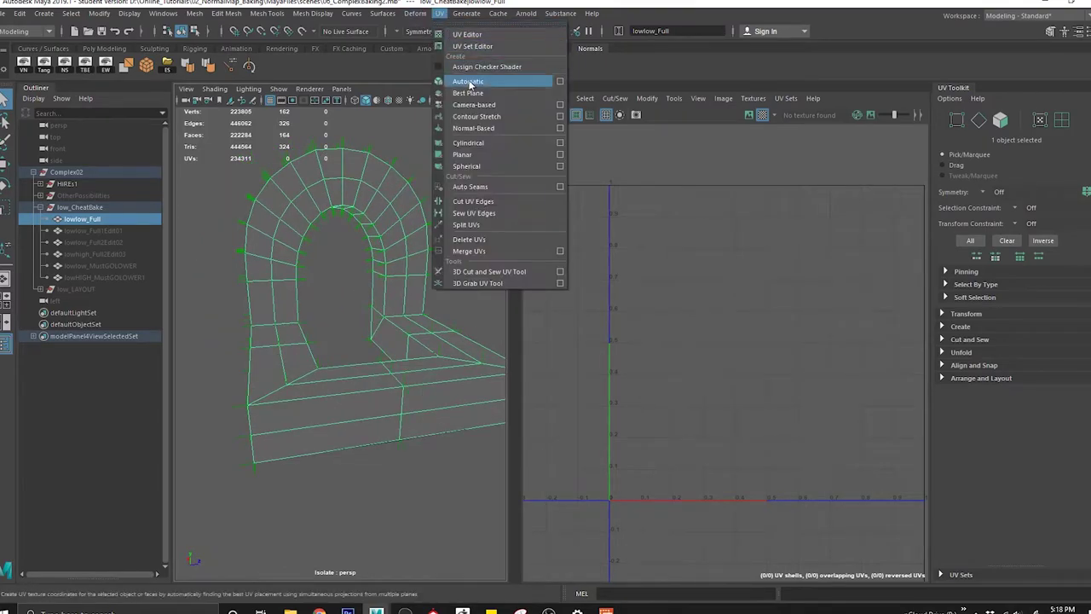
{"action": "left_click", "coordinate": [469, 82]}
{"action": "left_click_drag", "start_coordinate": [231, 326], "coordinate": [257, 356], "text": "alt"}
{"action": "right_click_drag", "start_coordinate": [300, 251], "coordinate": [331, 235]}
{"action": "left_click", "coordinate": [320, 246]}
{"action": "left_click", "coordinate": [352, 225]}
{"action": "right_click_drag", "start_coordinate": [818, 355], "coordinate": [774, 338]}
{"action": "left_click", "coordinate": [379, 224]}
{"action": "left_click_drag", "start_coordinate": [385, 256], "coordinate": [455, 314], "text": "alt"}
Step: Rotate the selected arch face's UV shell upright and move it outside the right edge of the 0-1 UV tile
{"action": "scroll", "coordinate": [771, 365], "scroll_direction": "down", "scroll_amount": 2}
{"action": "middle_click_drag", "start_coordinate": [838, 393], "coordinate": [752, 394], "text": "alt"}
{"action": "key", "text": "w"}
{"action": "key", "text": "e"}
{"action": "middle_click_drag", "start_coordinate": [763, 454], "coordinate": [727, 227]}
{"action": "key", "text": "w"}
{"action": "left_click", "coordinate": [972, 315]}
{"action": "scroll", "coordinate": [976, 389], "scroll_direction": "down", "scroll_amount": 1}
{"action": "middle_click_drag", "start_coordinate": [684, 442], "coordinate": [842, 437]}
{"action": "left_click_drag", "start_coordinate": [374, 342], "coordinate": [470, 321], "text": "alt"}
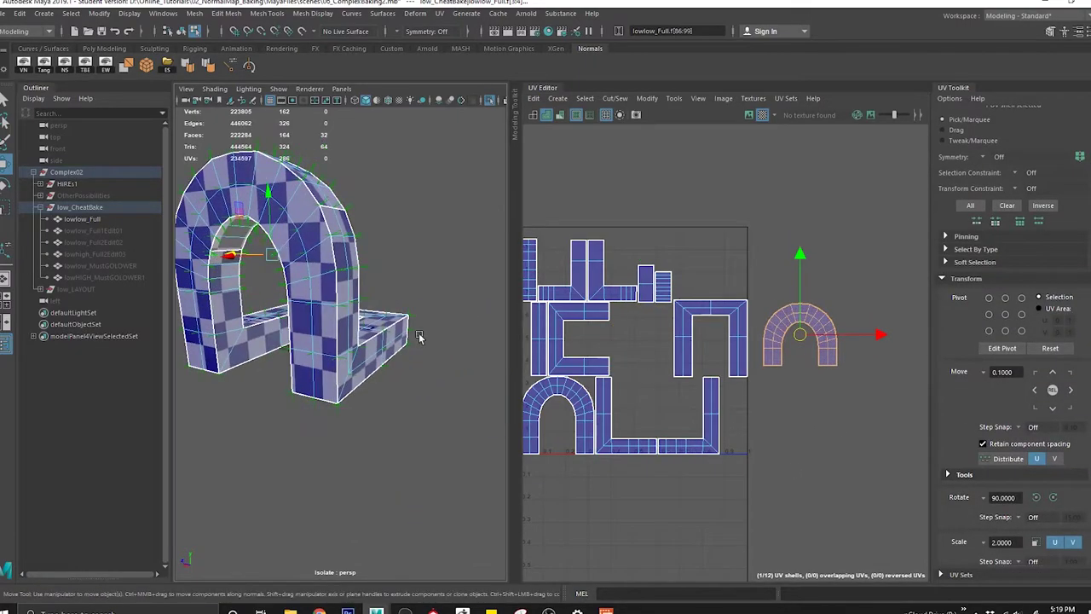
Step: Move the opposite arch face's UV shell out of the tile, next to the first arch shell
{"action": "left_click", "coordinate": [326, 359]}
{"action": "middle_click_drag", "start_coordinate": [645, 462], "coordinate": [896, 459]}
{"action": "left_click_drag", "start_coordinate": [454, 403], "coordinate": [321, 431], "text": "alt"}
Step: Rotate the UV shell of the base's top face into an upright U and place it below the tile
{"action": "left_click", "coordinate": [320, 431]}
{"action": "middle_click_drag", "start_coordinate": [422, 473], "coordinate": [327, 387], "text": "alt"}
{"action": "middle_click_drag", "start_coordinate": [584, 400], "coordinate": [633, 423], "text": "alt"}
{"action": "middle_click_drag", "start_coordinate": [686, 391], "coordinate": [672, 570]}
{"action": "middle_click_drag", "start_coordinate": [715, 478], "coordinate": [738, 418], "text": "alt"}
{"action": "key", "text": "e"}
{"action": "middle_click_drag", "start_coordinate": [780, 517], "coordinate": [792, 479], "text": "alt"}
{"action": "key", "text": "j"}
{"action": "middle_click_drag", "start_coordinate": [794, 539], "coordinate": [712, 329]}
{"action": "key", "text": "w"}
{"action": "middle_click_drag", "start_coordinate": [691, 513], "coordinate": [827, 503]}
{"action": "left_click_drag", "start_coordinate": [405, 469], "coordinate": [379, 252], "text": "alt"}
Step: Rotate the UV shell of the base's underside into an upright U and place it beside the top face's shell
{"action": "key", "text": "q"}
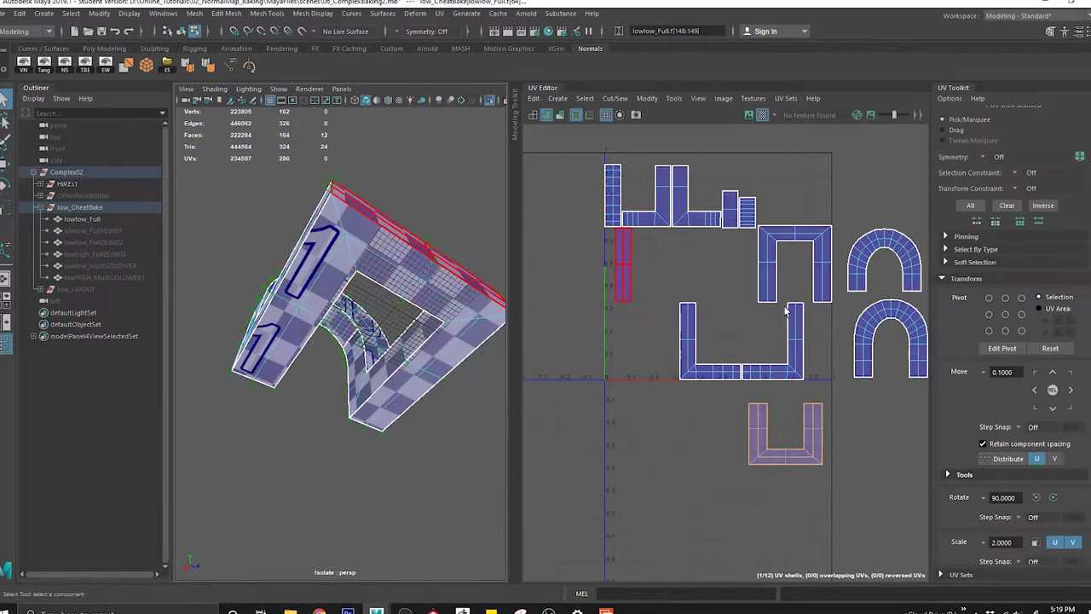
{"action": "middle_click_drag", "start_coordinate": [684, 303], "coordinate": [691, 329], "text": "alt"}
{"action": "left_click", "coordinate": [425, 285]}
{"action": "key", "text": "w"}
{"action": "middle_click_drag", "start_coordinate": [878, 323], "coordinate": [784, 494]}
{"action": "key", "text": "e"}
{"action": "key", "text": "j"}
{"action": "middle_click_drag", "start_coordinate": [775, 310], "coordinate": [647, 531]}
{"action": "key", "text": "w"}
{"action": "left_click_drag", "start_coordinate": [351, 234], "coordinate": [414, 372], "text": "alt"}
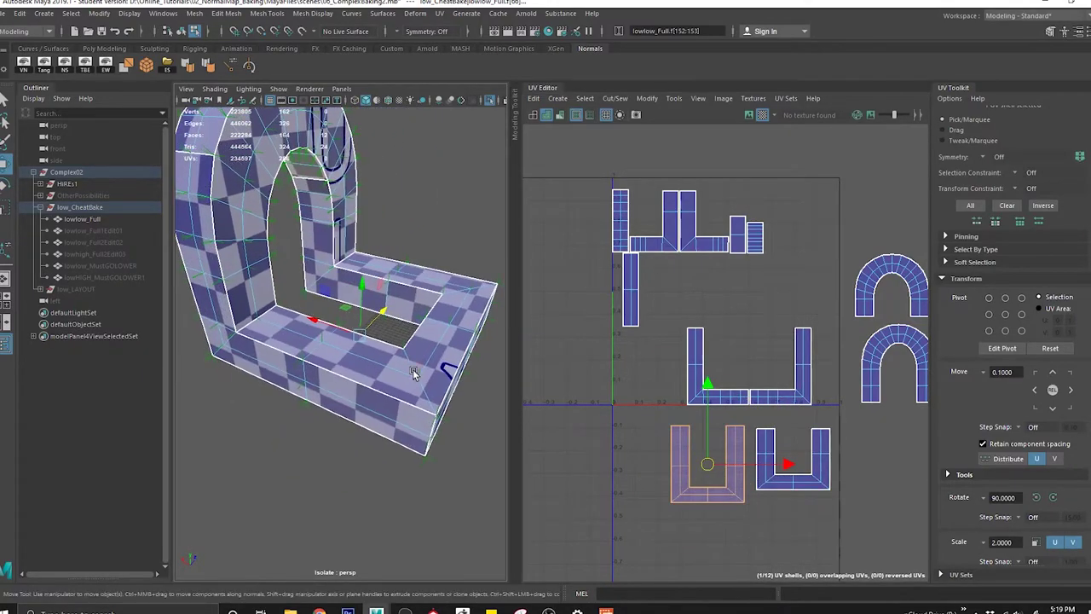
{"action": "key", "text": "q"}
{"action": "left_click", "coordinate": [366, 418]}
{"action": "left_click_drag", "start_coordinate": [366, 418], "coordinate": [438, 407], "text": "alt"}
{"action": "middle_click_drag", "start_coordinate": [437, 407], "coordinate": [451, 460], "text": "alt"}
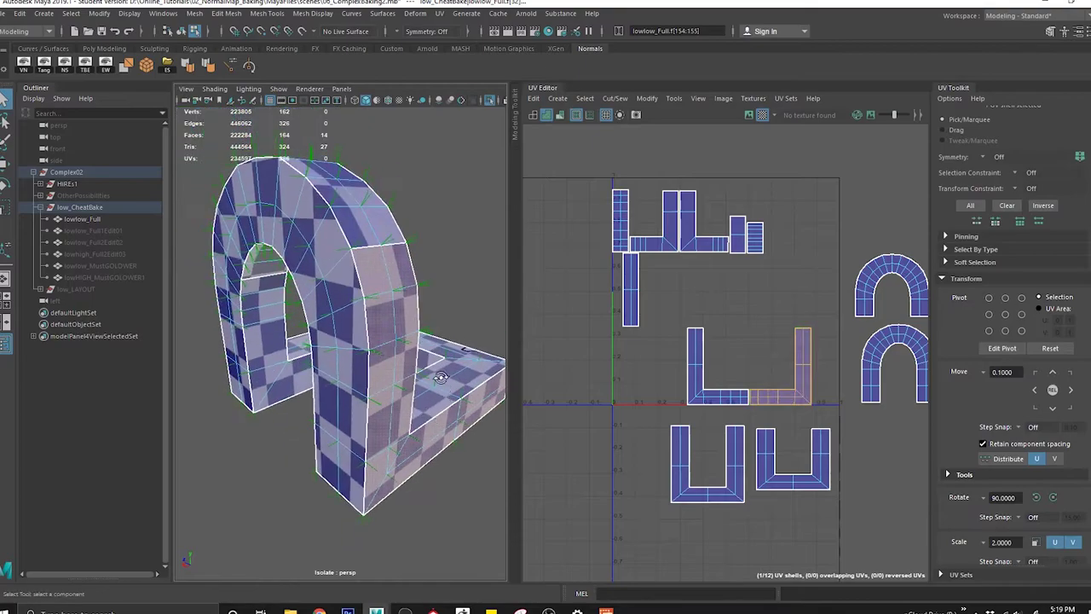
{"action": "left_click", "coordinate": [373, 276], "text": "shift"}
{"action": "left_click_drag", "start_coordinate": [324, 300], "coordinate": [419, 298], "text": "alt"}
{"action": "left_click", "coordinate": [414, 346], "text": "shift"}
Step: Cut the UVs along the outer side edges where both arch legs meet the base
{"action": "left_click_drag", "start_coordinate": [258, 362], "coordinate": [531, 333], "text": "alt"}
{"action": "middle_click_drag", "start_coordinate": [297, 335], "coordinate": [345, 327], "text": "alt"}
{"action": "left_click_drag", "start_coordinate": [345, 327], "coordinate": [320, 368], "text": "alt"}
{"action": "middle_click_drag", "start_coordinate": [320, 368], "coordinate": [323, 329], "text": "alt"}
{"action": "right_click_drag", "start_coordinate": [323, 341], "coordinate": [357, 365], "text": "alt"}
{"action": "right_click_drag", "start_coordinate": [299, 291], "coordinate": [299, 260]}
{"action": "double_click", "coordinate": [336, 372]}
{"action": "left_click_drag", "start_coordinate": [336, 372], "coordinate": [372, 316], "text": "alt"}
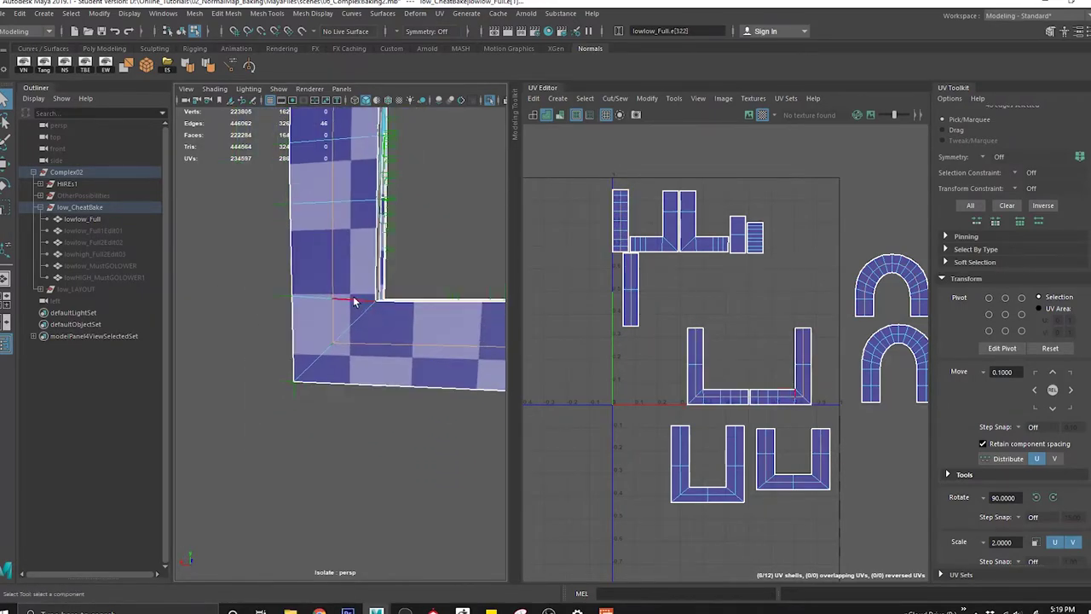
{"action": "left_click", "coordinate": [348, 343], "text": "shift"}
{"action": "left_click_drag", "start_coordinate": [286, 326], "coordinate": [562, 324], "text": "alt"}
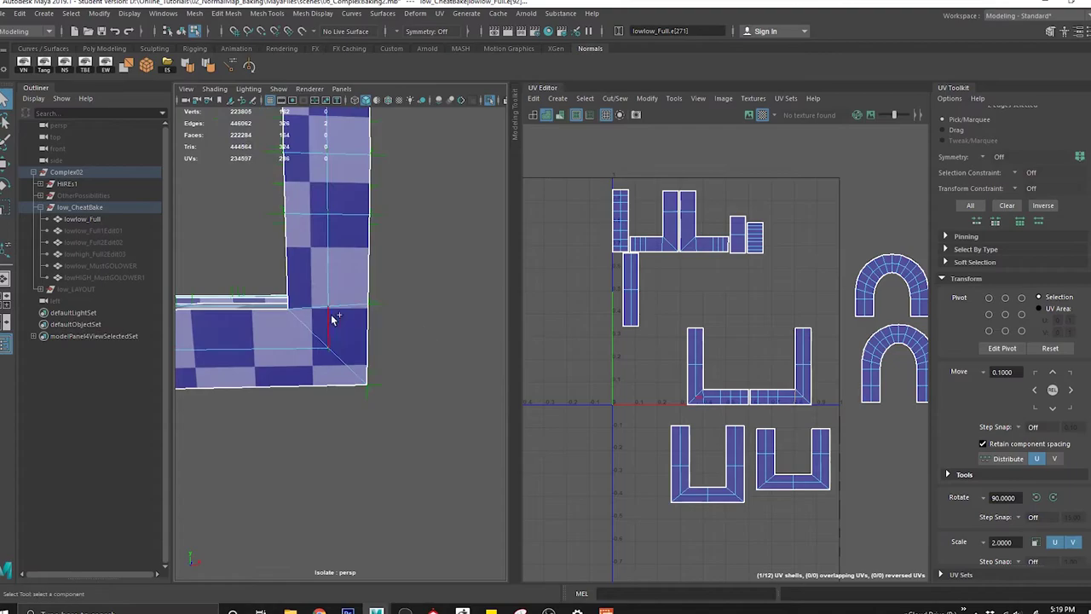
{"action": "left_click_drag", "start_coordinate": [358, 310], "coordinate": [358, 358], "text": "alt"}
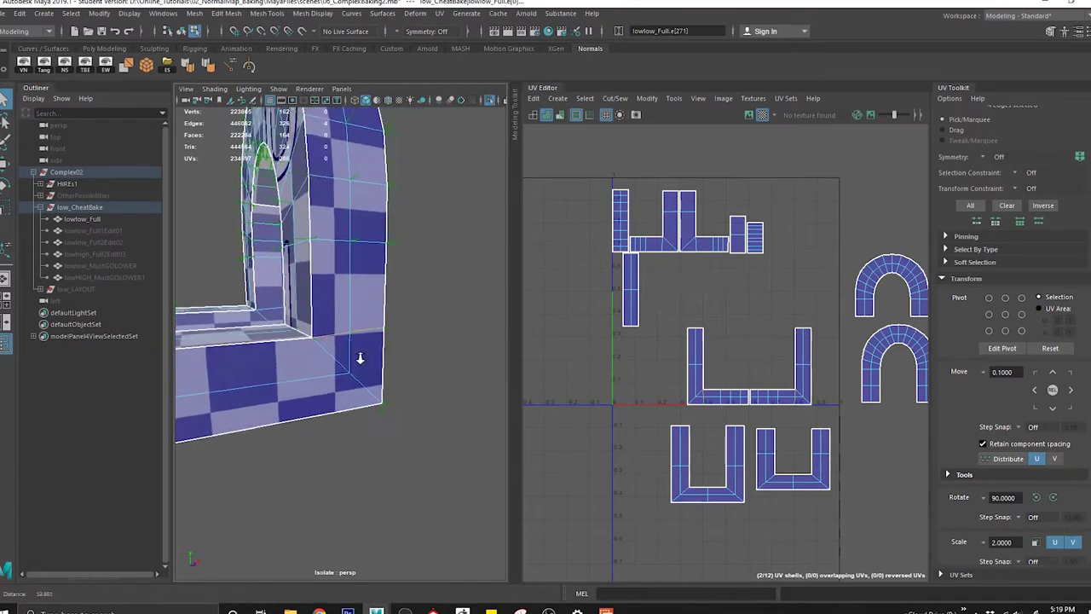
{"action": "right_click_drag", "start_coordinate": [358, 358], "coordinate": [380, 370], "text": "alt"}
{"action": "left_click_drag", "start_coordinate": [299, 348], "coordinate": [452, 353], "text": "alt"}
{"action": "right_click_drag", "start_coordinate": [453, 353], "coordinate": [370, 376], "text": "alt"}
{"action": "middle_click_drag", "start_coordinate": [290, 367], "coordinate": [300, 358], "text": "alt"}
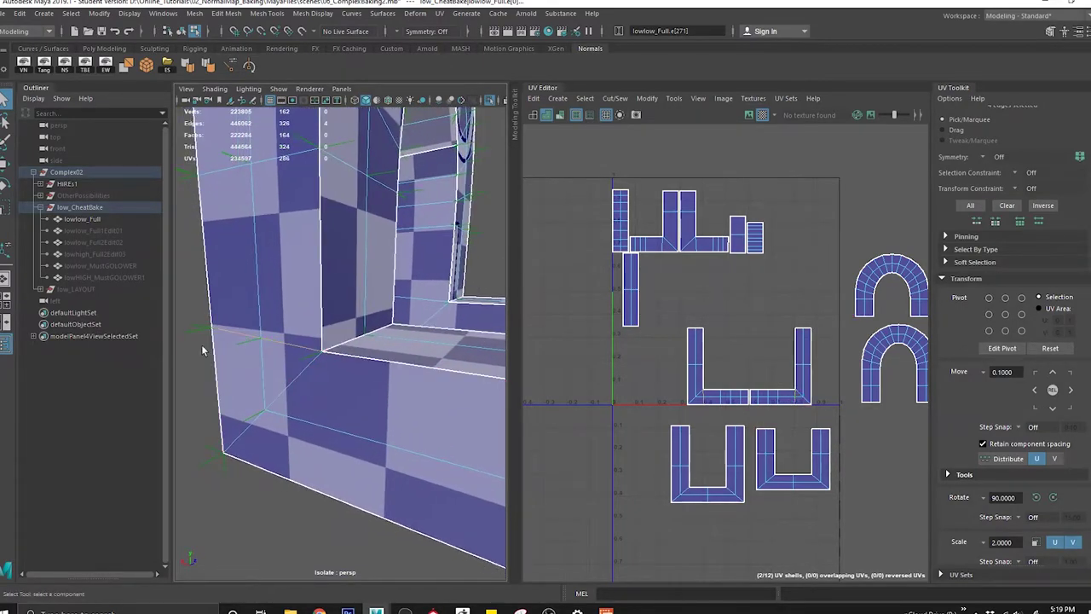
{"action": "right_click_drag", "start_coordinate": [709, 280], "coordinate": [662, 298], "text": "shift"}
{"action": "scroll", "coordinate": [705, 356], "scroll_direction": "down", "scroll_amount": 1}
{"action": "left_click", "coordinate": [669, 274]}
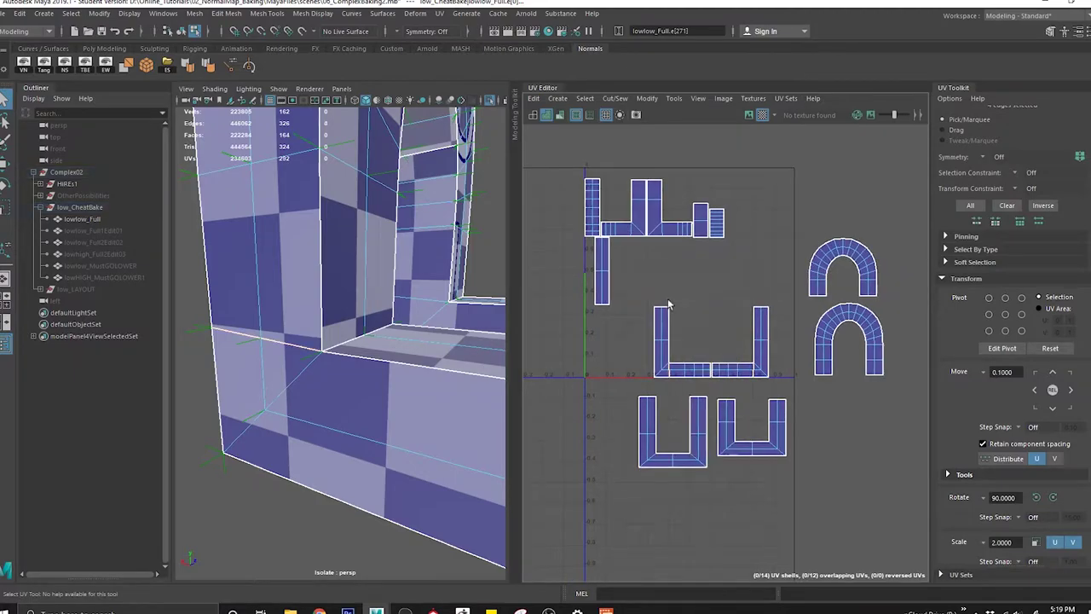
Step: Select the three UV shells of the arch's outer rim and move them outside the left edge of the tile
{"action": "right_click_drag", "start_coordinate": [401, 355], "coordinate": [294, 360], "text": "alt"}
{"action": "left_click", "coordinate": [280, 360]}
{"action": "left_click_drag", "start_coordinate": [281, 360], "coordinate": [338, 424], "text": "alt"}
{"action": "middle_click_drag", "start_coordinate": [448, 444], "coordinate": [391, 423], "text": "alt"}
{"action": "left_click", "coordinate": [224, 414]}
{"action": "left_click_drag", "start_coordinate": [224, 414], "coordinate": [271, 383], "text": "alt"}
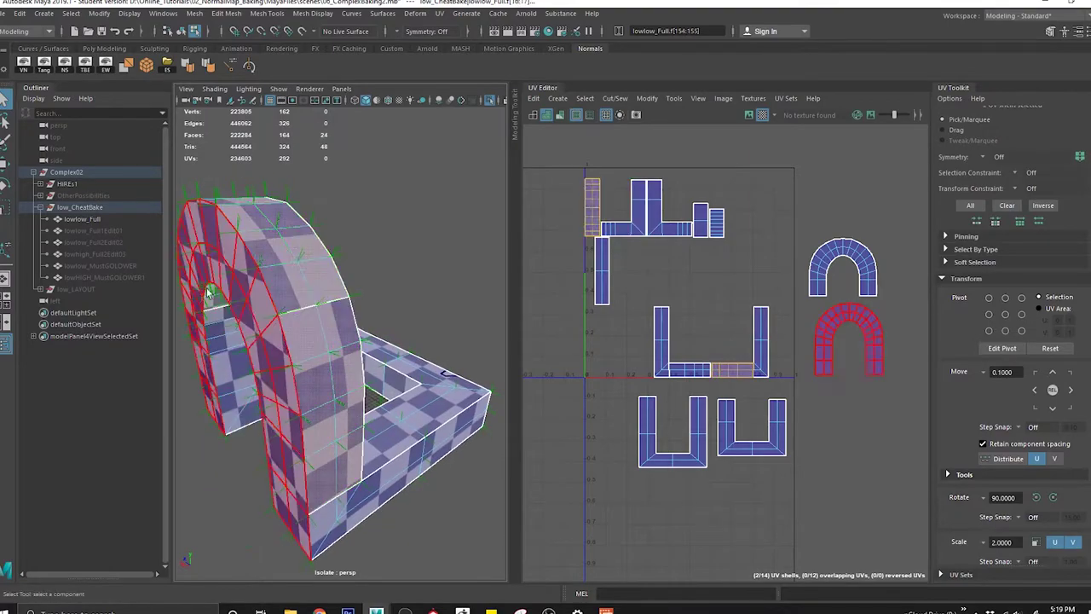
{"action": "left_click", "coordinate": [294, 243], "text": "shift"}
{"action": "left_click_drag", "start_coordinate": [265, 273], "coordinate": [382, 292], "text": "alt"}
{"action": "left_click", "coordinate": [440, 407], "text": "shift"}
{"action": "key", "text": "w"}
{"action": "middle_click_drag", "start_coordinate": [786, 419], "coordinate": [647, 421]}
{"action": "middle_click_drag", "start_coordinate": [647, 421], "coordinate": [760, 420], "text": "alt"}
Step: Turn on symmetry selection along the object's Z axis
{"action": "left_click_drag", "start_coordinate": [468, 362], "coordinate": [358, 345], "text": "alt"}
{"action": "right_click", "coordinate": [448, 255], "text": "ctrl+shift"}
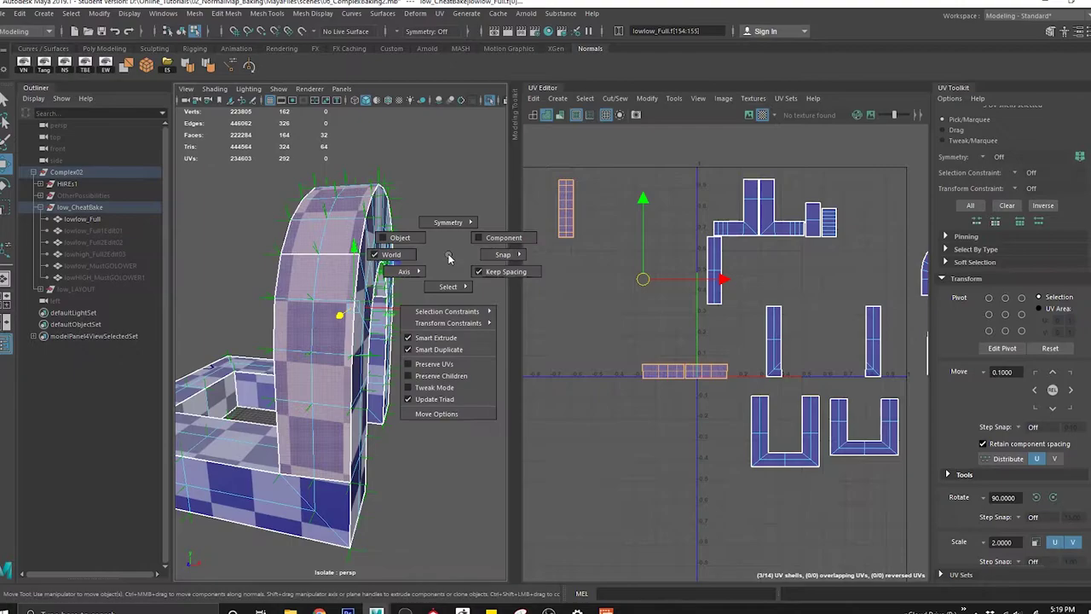
{"action": "left_click_drag", "start_coordinate": [444, 192], "coordinate": [444, 162]}
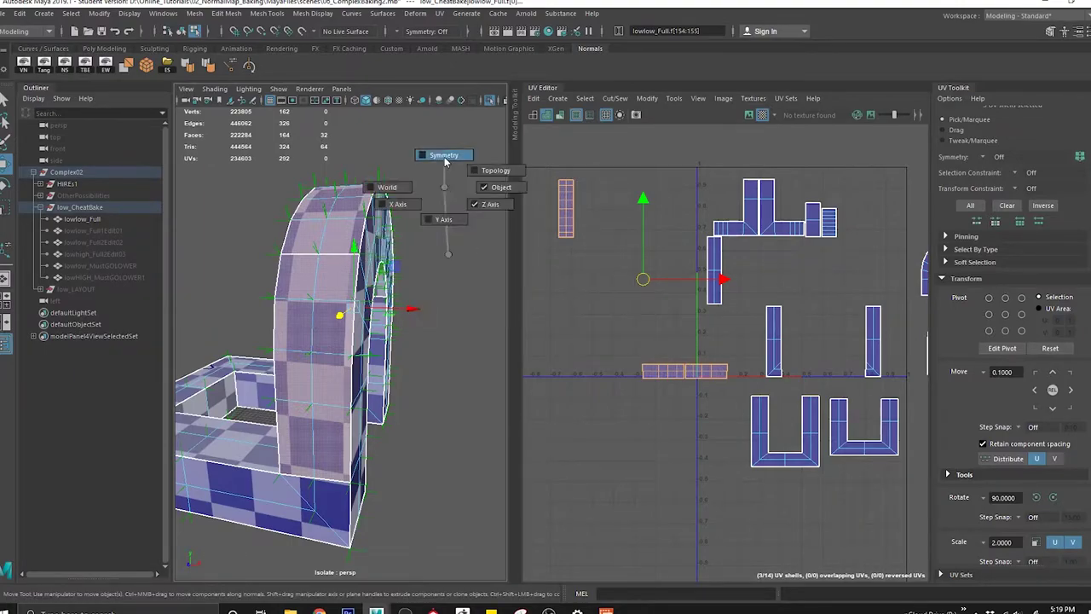
{"action": "scroll", "coordinate": [728, 359], "scroll_direction": "up", "scroll_amount": 2}
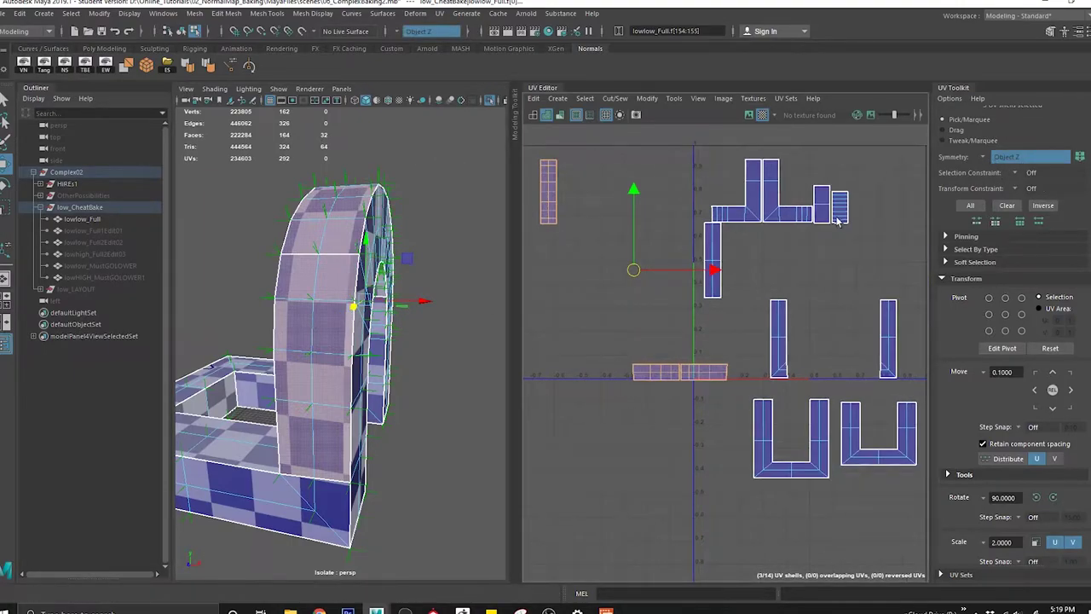
{"action": "middle_click_drag", "start_coordinate": [836, 221], "coordinate": [856, 222], "text": "alt"}
{"action": "left_click_drag", "start_coordinate": [312, 324], "coordinate": [435, 337], "text": "alt"}
{"action": "right_click_drag", "start_coordinate": [372, 258], "coordinate": [373, 184], "text": "ctrl+shift"}
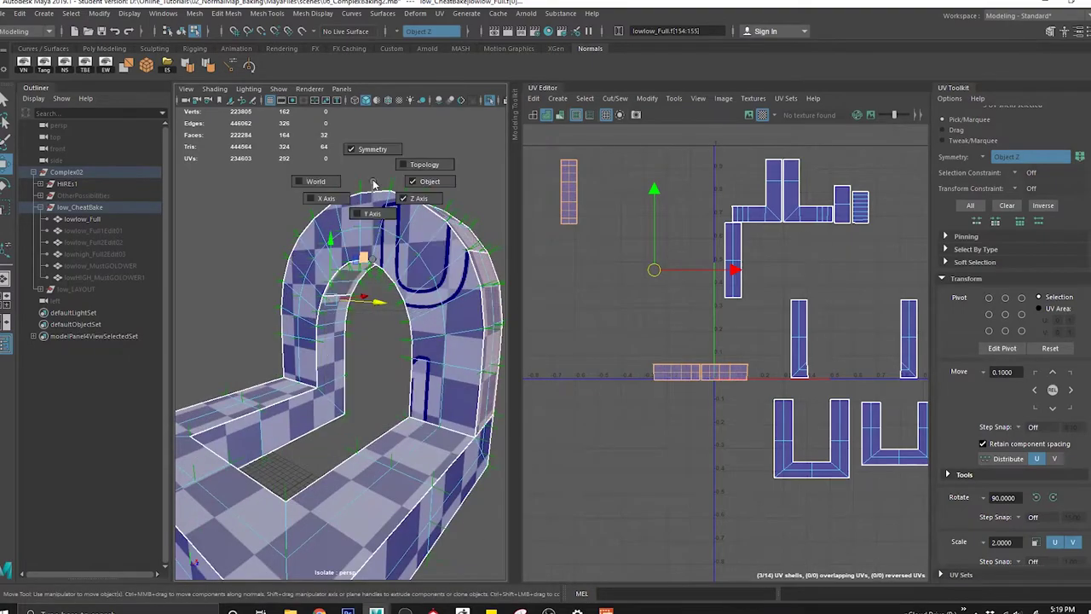
{"action": "left_click_drag", "start_coordinate": [373, 184], "coordinate": [432, 330], "text": "alt"}
Step: Move and sew the outer rim shells together along their shared edges into one long strip
{"action": "right_click_drag", "start_coordinate": [324, 260], "coordinate": [323, 226]}
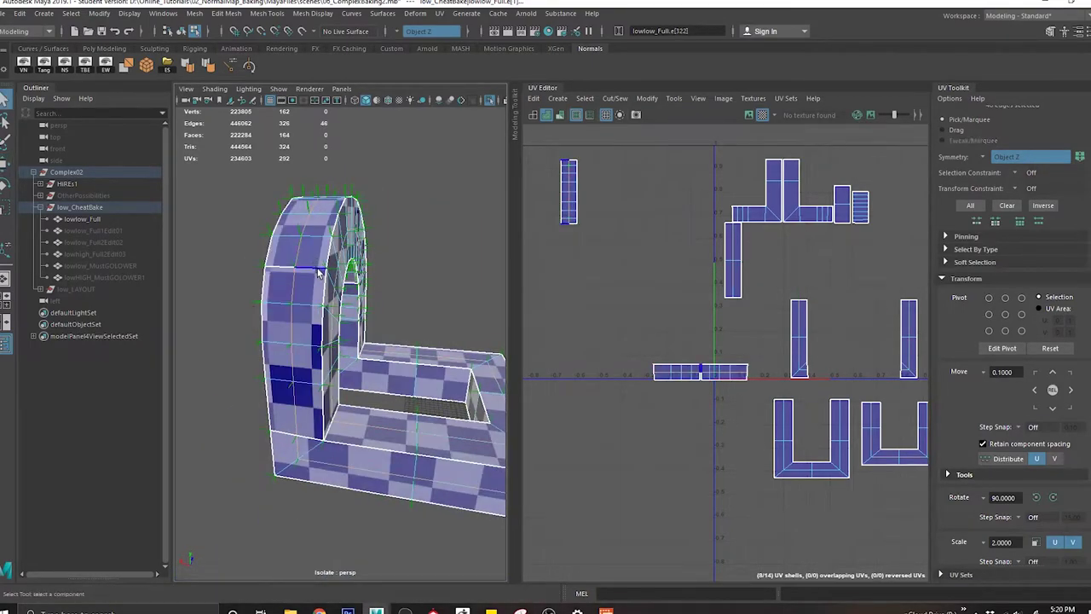
{"action": "left_click", "coordinate": [284, 270], "text": "shift"}
{"action": "left_click_drag", "start_coordinate": [284, 272], "coordinate": [460, 332], "text": "alt"}
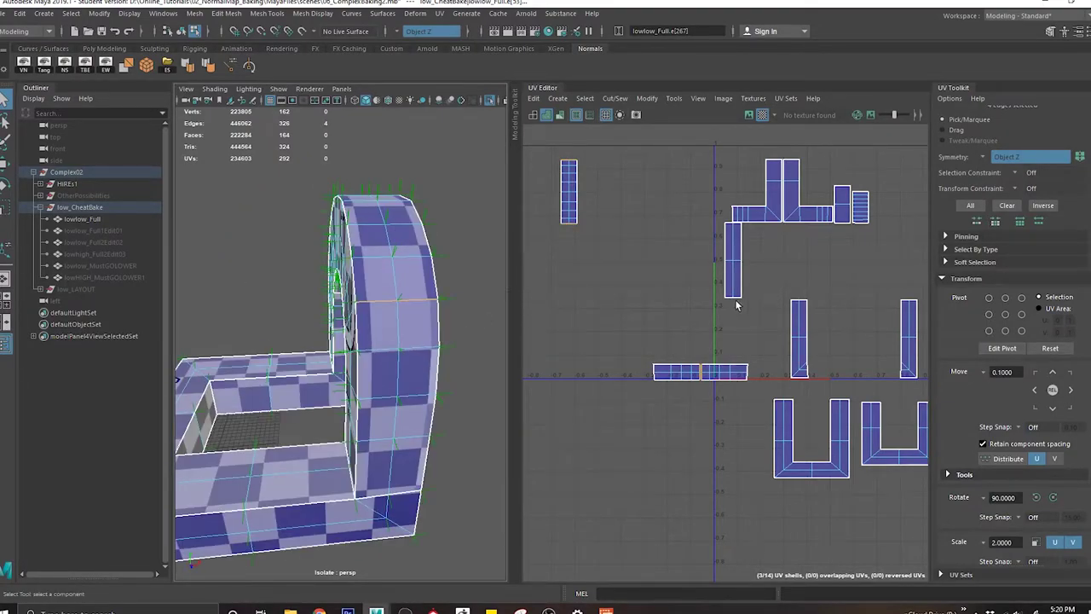
{"action": "right_click_drag", "start_coordinate": [734, 301], "coordinate": [669, 251], "text": "shift"}
{"action": "middle_click_drag", "start_coordinate": [635, 283], "coordinate": [674, 358], "text": "alt"}
{"action": "right_click_drag", "start_coordinate": [690, 256], "coordinate": [621, 234]}
{"action": "left_click", "coordinate": [609, 277]}
{"action": "key", "text": "w"}
Step: Cut the UVs along the inner edges where the arch legs meet the walls of the base opening
{"action": "right_click", "coordinate": [711, 231], "text": "shift"}
{"action": "left_click_drag", "start_coordinate": [270, 314], "coordinate": [394, 328], "text": "alt"}
{"action": "key", "text": "q"}
{"action": "left_click", "coordinate": [346, 357]}
{"action": "right_click_drag", "start_coordinate": [394, 328], "coordinate": [349, 272], "text": "alt"}
{"action": "left_click", "coordinate": [334, 237], "text": "shift"}
{"action": "left_click_drag", "start_coordinate": [336, 241], "coordinate": [351, 290], "text": "alt"}
{"action": "right_click_drag", "start_coordinate": [353, 293], "coordinate": [354, 262]}
{"action": "left_click", "coordinate": [310, 336]}
{"action": "left_click_drag", "start_coordinate": [305, 335], "coordinate": [379, 359], "text": "alt"}
{"action": "right_click_drag", "start_coordinate": [649, 287], "coordinate": [595, 311], "text": "shift"}
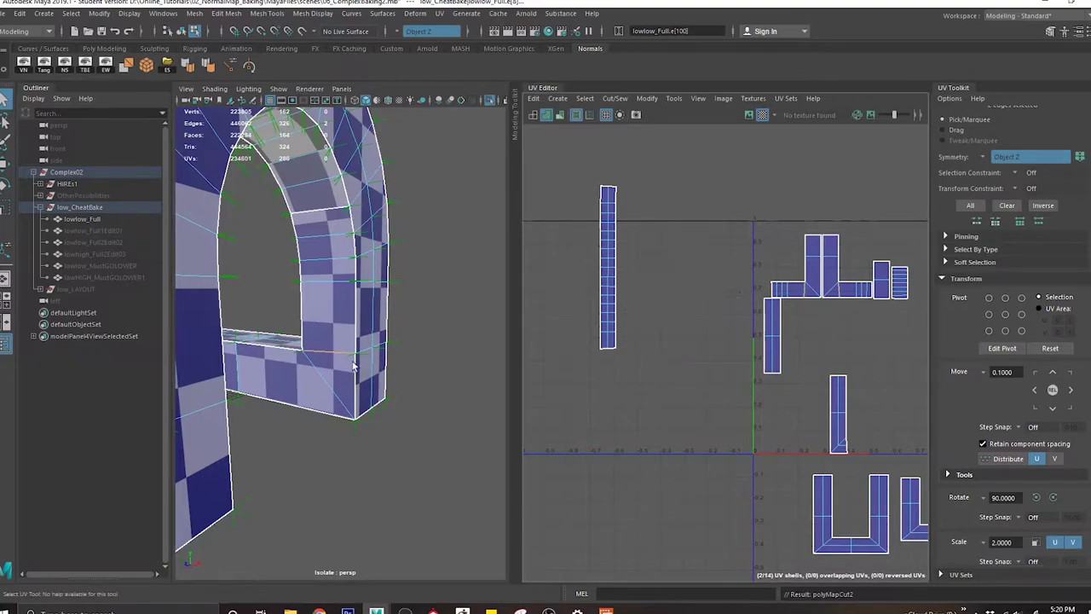
Step: Sew the arch's inner rim shells into one strip and place it beside the outer rim strip
{"action": "right_click_drag", "start_coordinate": [709, 263], "coordinate": [703, 212]}
{"action": "left_click_drag", "start_coordinate": [321, 211], "coordinate": [189, 257], "text": "alt"}
{"action": "right_click_drag", "start_coordinate": [755, 266], "coordinate": [756, 236], "text": "shift"}
{"action": "middle_click_drag", "start_coordinate": [825, 286], "coordinate": [640, 277], "text": "alt"}
{"action": "left_click", "coordinate": [801, 279]}
{"action": "left_click", "coordinate": [719, 282]}
{"action": "key", "text": "w"}
{"action": "middle_click_drag", "start_coordinate": [719, 281], "coordinate": [569, 330], "text": "alt"}
{"action": "right_click_drag", "start_coordinate": [703, 300], "coordinate": [541, 305], "text": "shift"}
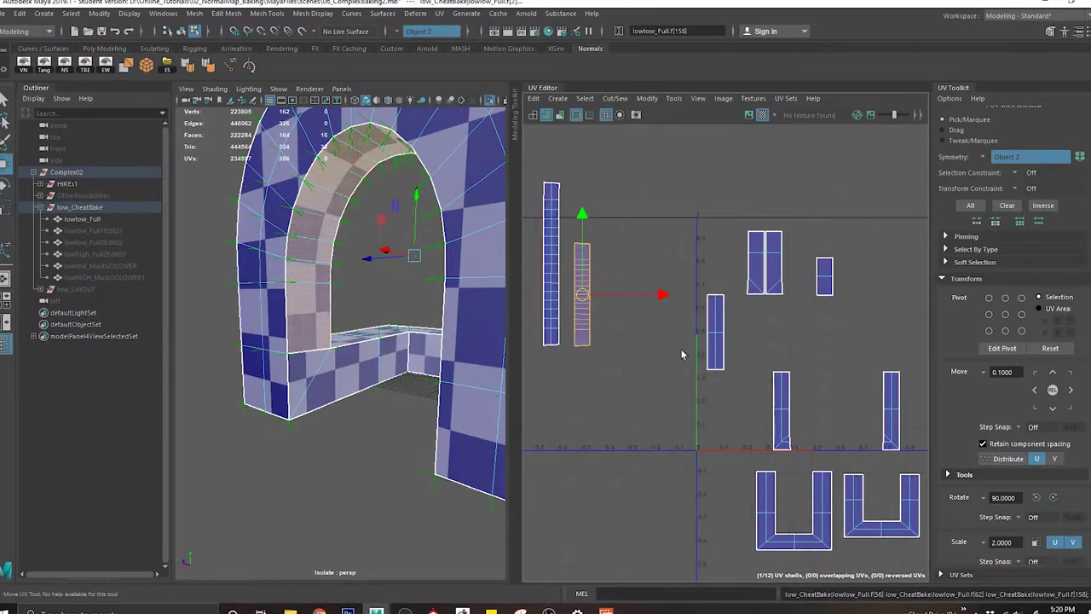
Step: Move the UV shell of the base opening's end wall out of the tile, beside the rim strips
{"action": "left_click", "coordinate": [321, 375]}
{"action": "left_click_drag", "start_coordinate": [320, 376], "coordinate": [380, 377], "text": "alt"}
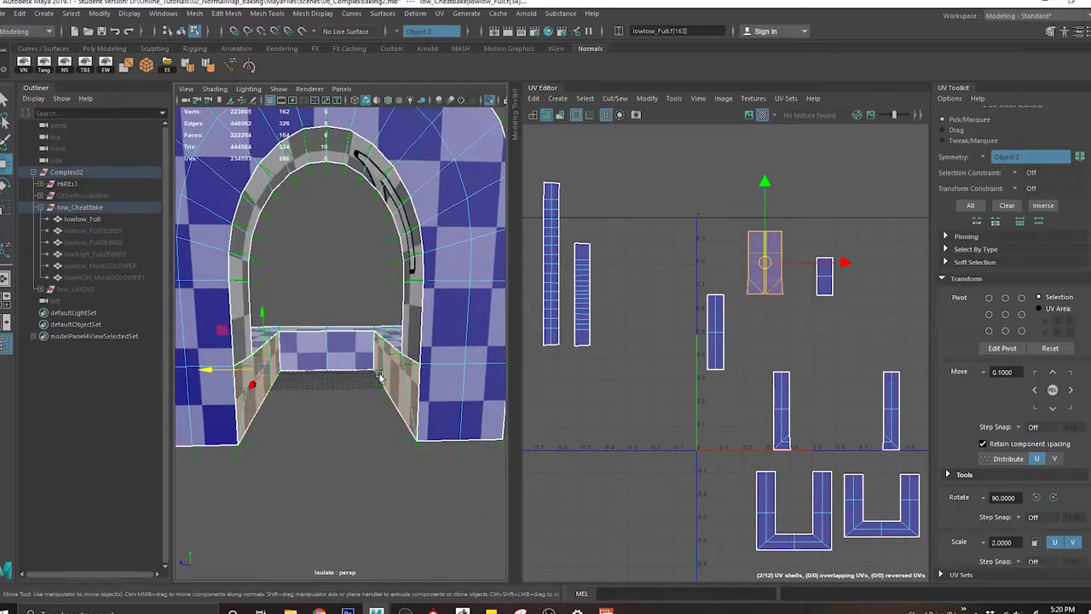
{"action": "left_click", "coordinate": [316, 355]}
{"action": "middle_click_drag", "start_coordinate": [813, 406], "coordinate": [713, 361], "text": "alt"}
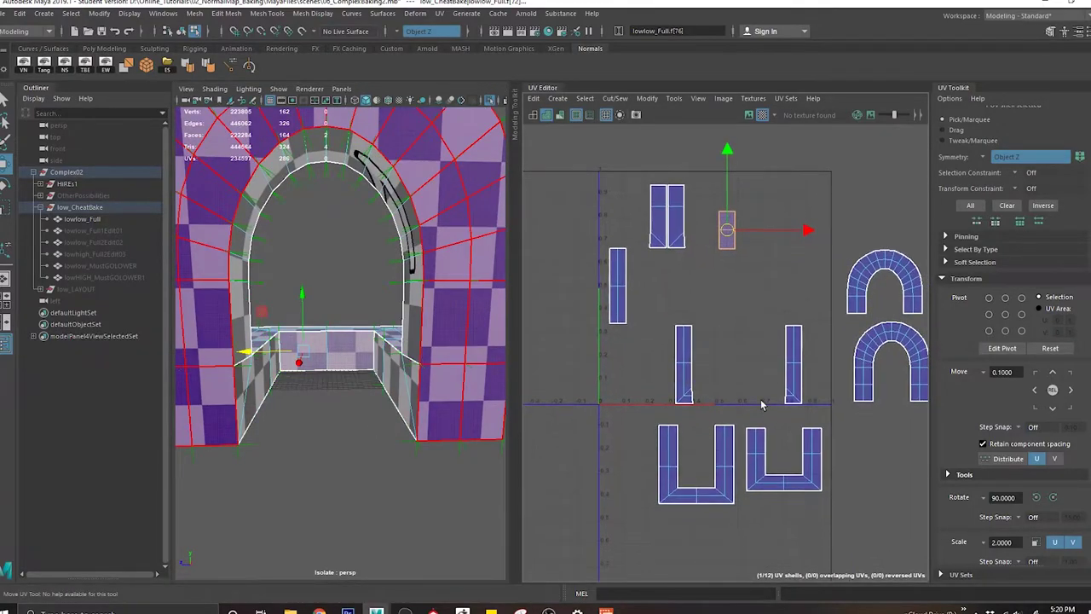
{"action": "left_click_drag", "start_coordinate": [699, 367], "coordinate": [703, 368]}
{"action": "middle_click_drag", "start_coordinate": [667, 335], "coordinate": [835, 373], "text": "alt"}
{"action": "left_click", "coordinate": [901, 267]}
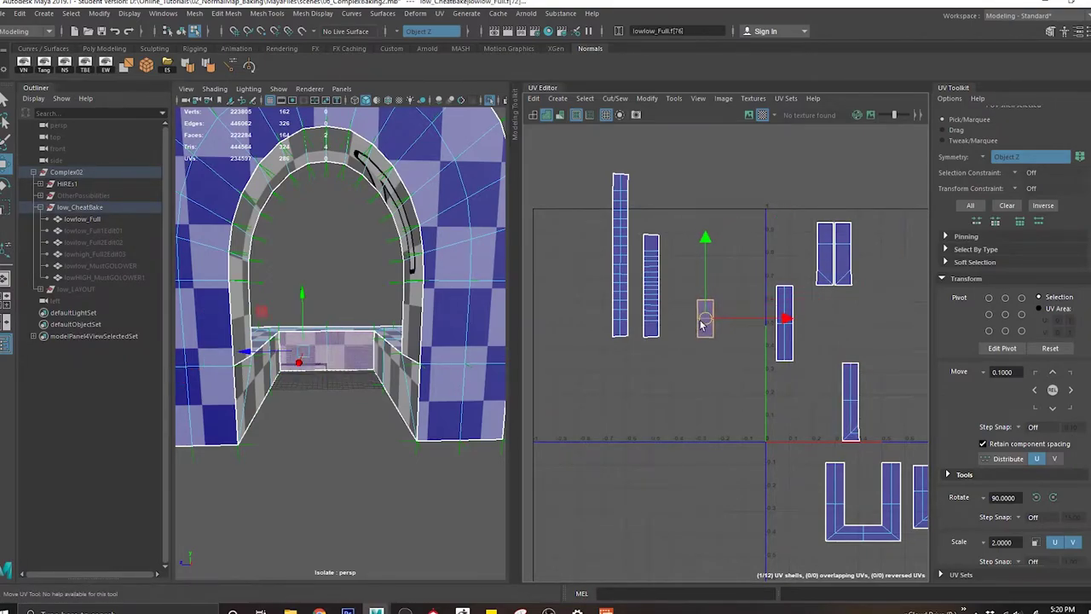
Step: Move the UV shells of the base opening's two side walls out of the tile, beside the end wall's shell
{"action": "middle_click_drag", "start_coordinate": [760, 331], "coordinate": [704, 329], "text": "alt"}
{"action": "left_click", "coordinate": [400, 380]}
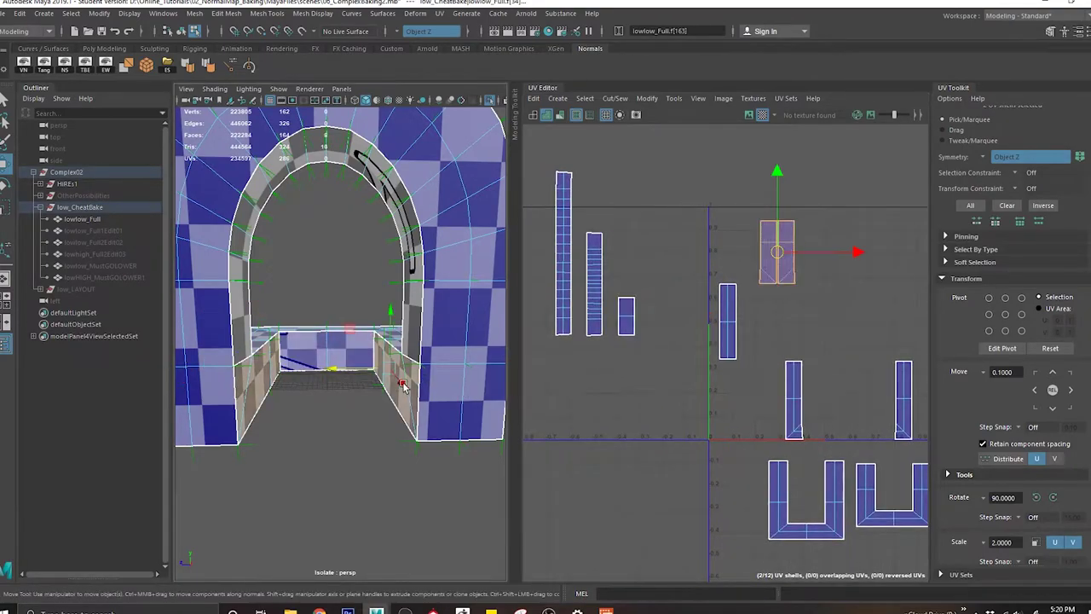
{"action": "left_click_drag", "start_coordinate": [774, 253], "coordinate": [677, 318]}
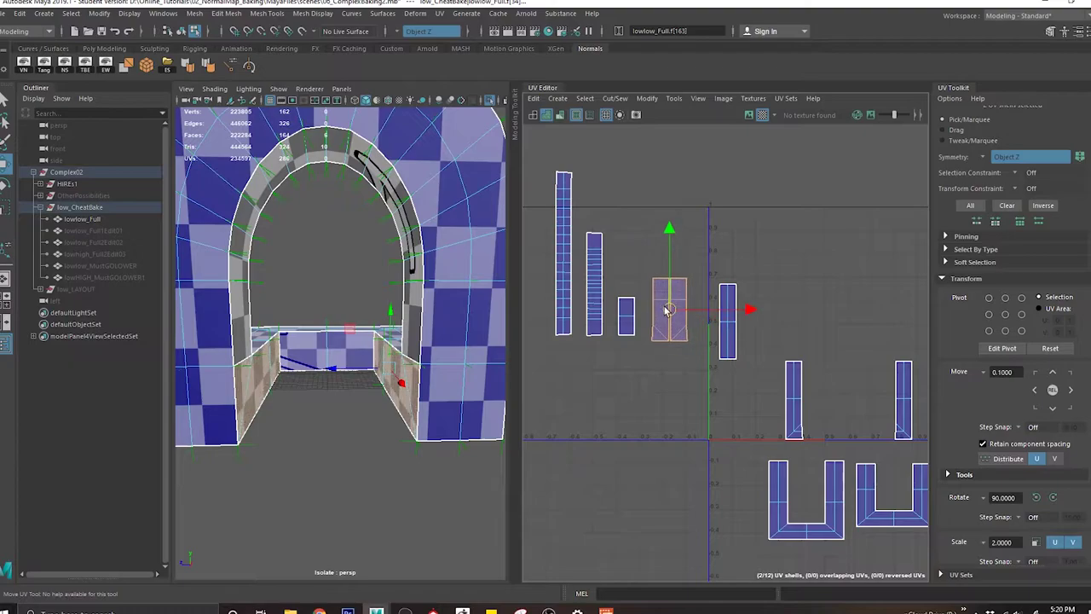
Step: Turn off symmetry and gather the UV shells of the base's outer walls side by side in the tile
{"action": "left_click_drag", "start_coordinate": [795, 407], "coordinate": [906, 413]}
{"action": "left_click_drag", "start_coordinate": [481, 315], "coordinate": [396, 347], "text": "alt"}
{"action": "right_click_drag", "start_coordinate": [396, 347], "coordinate": [369, 353], "text": "alt"}
{"action": "left_click_drag", "start_coordinate": [361, 332], "coordinate": [267, 388], "text": "alt"}
{"action": "mouse_move", "coordinate": [386, 401]}
{"action": "left_mouse_down", "text": "alt"}
{"action": "mouse_move", "coordinate": [354, 344]}
{"action": "mouse_move", "coordinate": [369, 400]}
{"action": "left_mouse_up", "text": "alt"}
{"action": "right_click_drag", "start_coordinate": [368, 401], "coordinate": [443, 409], "text": "alt"}
{"action": "middle_click_drag", "start_coordinate": [897, 403], "coordinate": [862, 389], "text": "alt"}
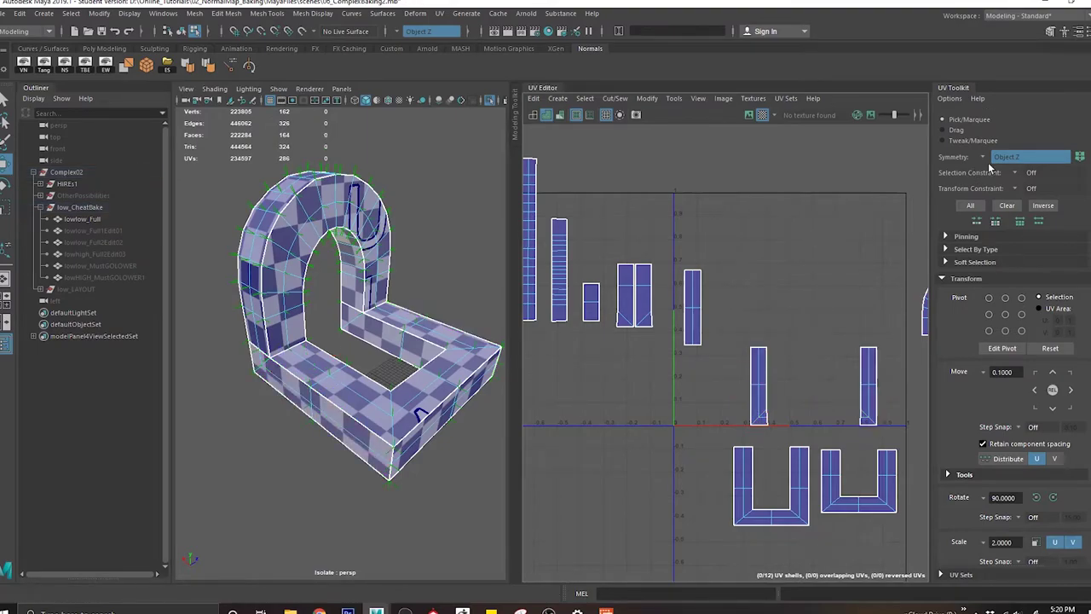
{"action": "left_click", "coordinate": [1004, 164]}
{"action": "left_click", "coordinate": [868, 392]}
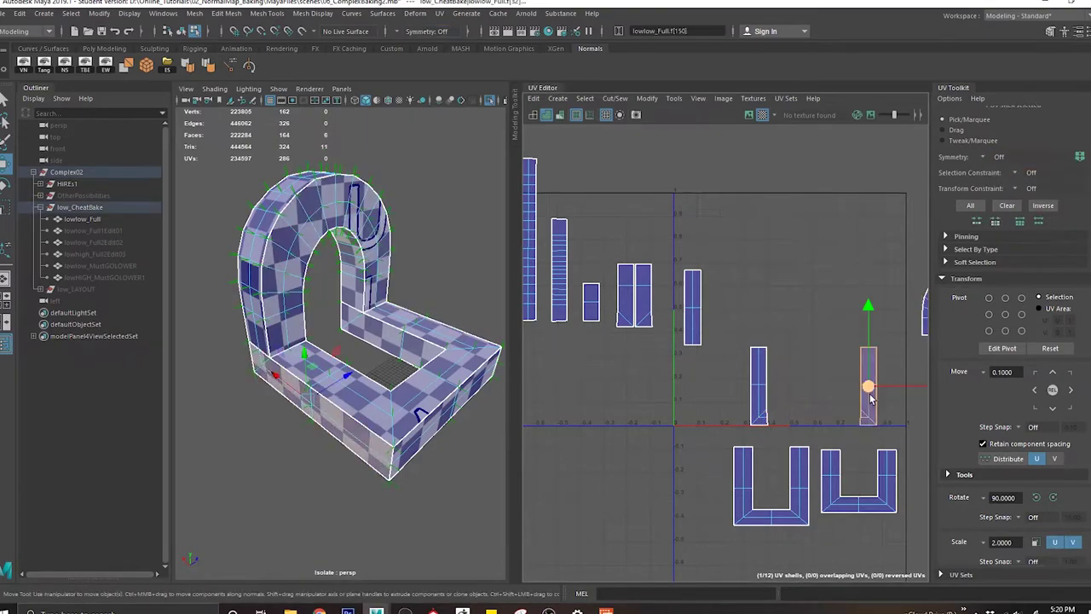
{"action": "left_click", "coordinate": [687, 290]}
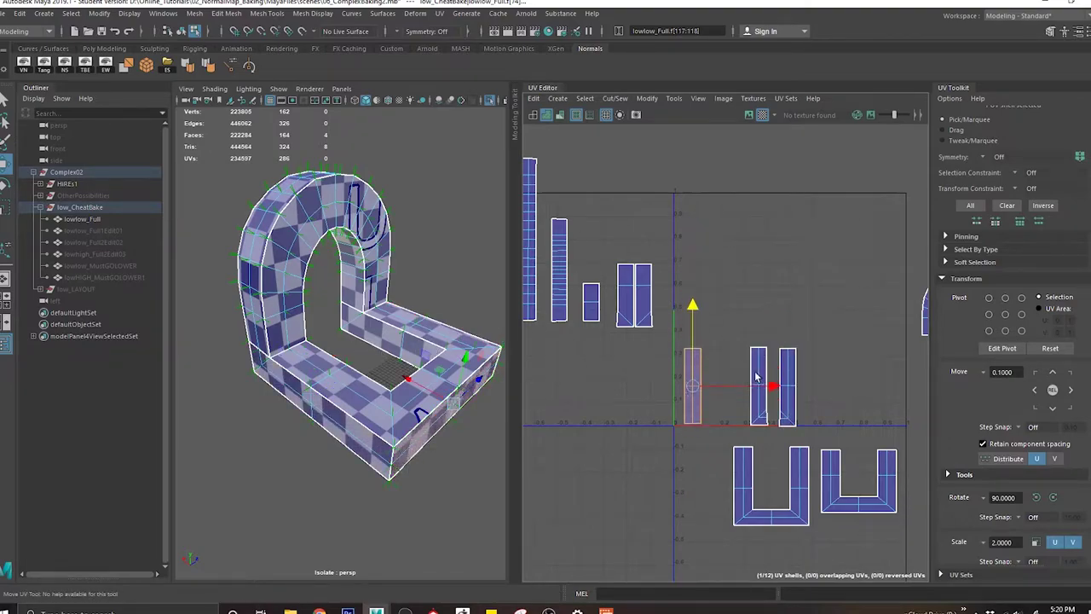
{"action": "middle_click_drag", "start_coordinate": [644, 341], "coordinate": [688, 368], "text": "alt"}
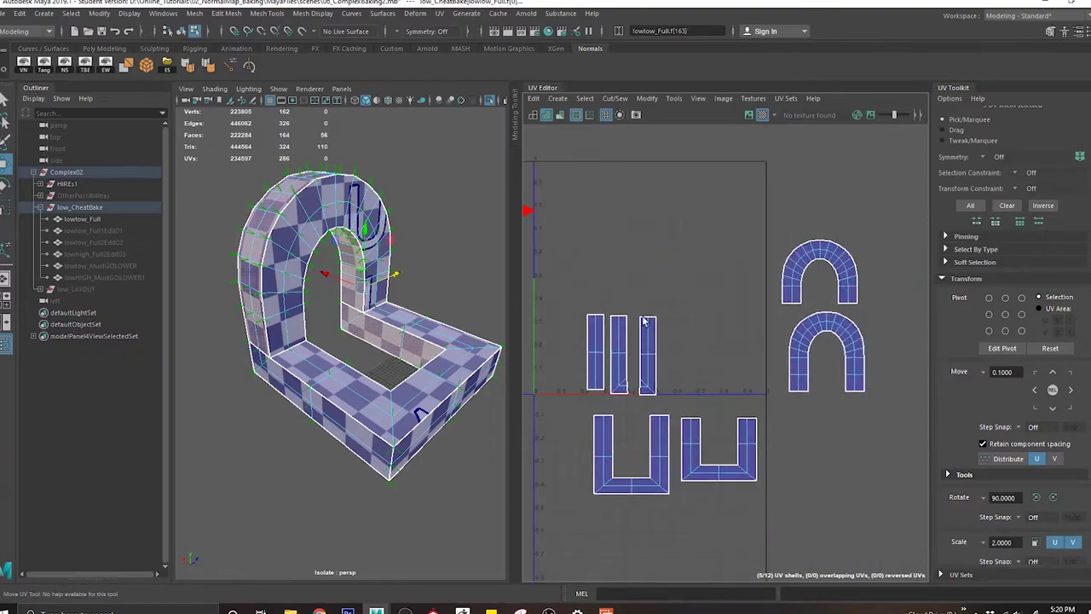
Step: Examine the arch face shells and the U-shaped base shells, comparing them with their faces on the mesh
{"action": "scroll", "coordinate": [682, 341], "scroll_direction": "down", "scroll_amount": 2}
{"action": "left_click_drag", "start_coordinate": [763, 260], "coordinate": [840, 388]}
{"action": "left_click_drag", "start_coordinate": [400, 358], "coordinate": [559, 346], "text": "alt"}
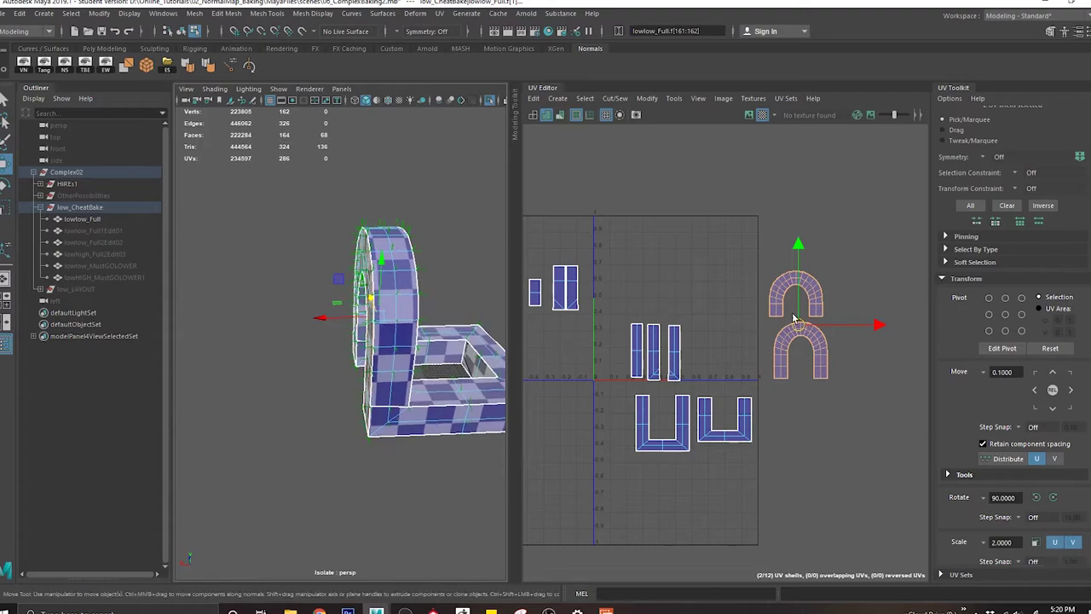
{"action": "right_click_drag", "start_coordinate": [794, 316], "coordinate": [983, 488], "text": "alt"}
{"action": "middle_click_drag", "start_coordinate": [868, 361], "coordinate": [793, 335], "text": "alt"}
{"action": "right_click_drag", "start_coordinate": [793, 335], "coordinate": [837, 479], "text": "alt"}
{"action": "left_click_drag", "start_coordinate": [442, 386], "coordinate": [286, 352], "text": "alt"}
{"action": "middle_click_drag", "start_coordinate": [750, 420], "coordinate": [852, 397], "text": "alt"}
{"action": "right_click_drag", "start_coordinate": [852, 398], "coordinate": [544, 235], "text": "alt"}
{"action": "middle_click_drag", "start_coordinate": [723, 386], "coordinate": [831, 340], "text": "alt"}
{"action": "right_click_drag", "start_coordinate": [831, 340], "coordinate": [803, 336], "text": "alt"}
{"action": "left_click_drag", "start_coordinate": [679, 452], "coordinate": [829, 527]}
{"action": "middle_click_drag", "start_coordinate": [777, 494], "coordinate": [764, 404], "text": "alt"}
{"action": "right_click_drag", "start_coordinate": [765, 404], "coordinate": [825, 428], "text": "alt"}
{"action": "middle_click_drag", "start_coordinate": [788, 472], "coordinate": [696, 395], "text": "alt"}
{"action": "left_click_drag", "start_coordinate": [462, 404], "coordinate": [457, 427], "text": "alt"}
{"action": "right_click_drag", "start_coordinate": [646, 328], "coordinate": [643, 257]}
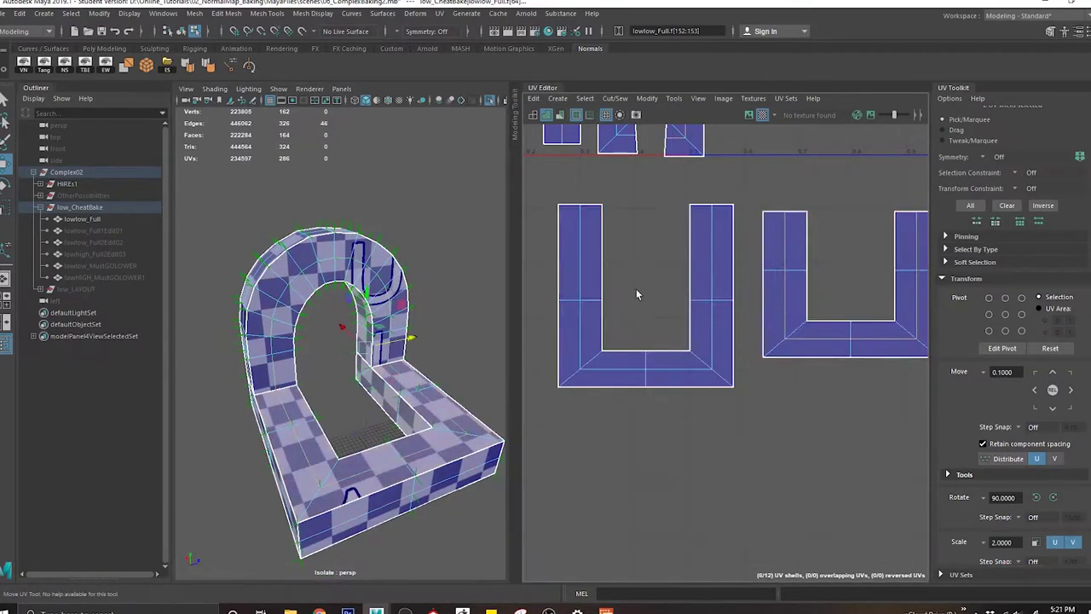
Step: Select all the UV shells and lay them out automatically within the 0-1 tile
{"action": "right_click_drag", "start_coordinate": [812, 411], "coordinate": [762, 317], "text": "alt"}
{"action": "middle_click_drag", "start_coordinate": [763, 317], "coordinate": [691, 335], "text": "alt"}
{"action": "left_click", "coordinate": [736, 323]}
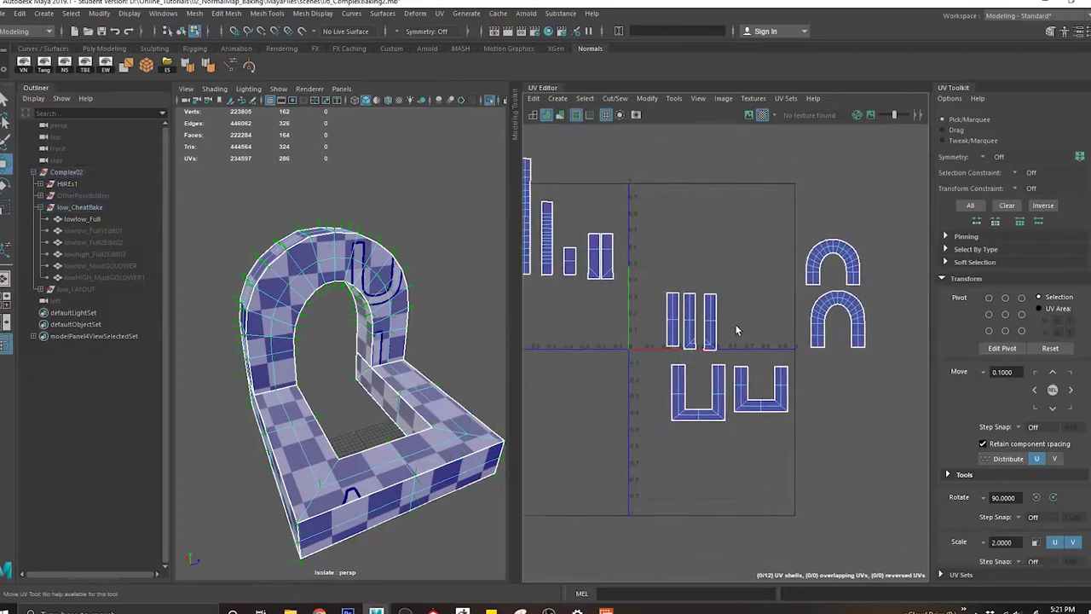
{"action": "left_click_drag", "start_coordinate": [547, 465], "coordinate": [545, 465]}
{"action": "right_click_drag", "start_coordinate": [731, 285], "coordinate": [559, 363], "text": "shift"}
{"action": "right_click_drag", "start_coordinate": [774, 338], "coordinate": [814, 380], "text": "alt"}
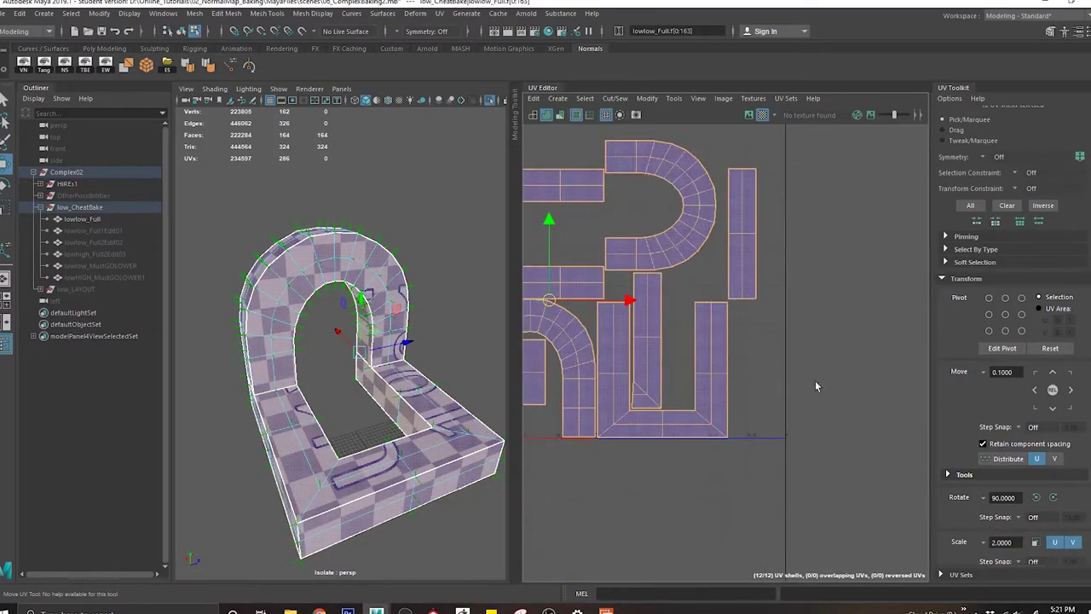
{"action": "middle_click_drag", "start_coordinate": [815, 381], "coordinate": [875, 462], "text": "alt"}
{"action": "middle_click_drag", "start_coordinate": [773, 383], "coordinate": [775, 353], "text": "alt"}
Step: Cut the U-shaped base shells along their diagonal corner edges
{"action": "right_click_drag", "start_coordinate": [657, 285], "coordinate": [656, 253]}
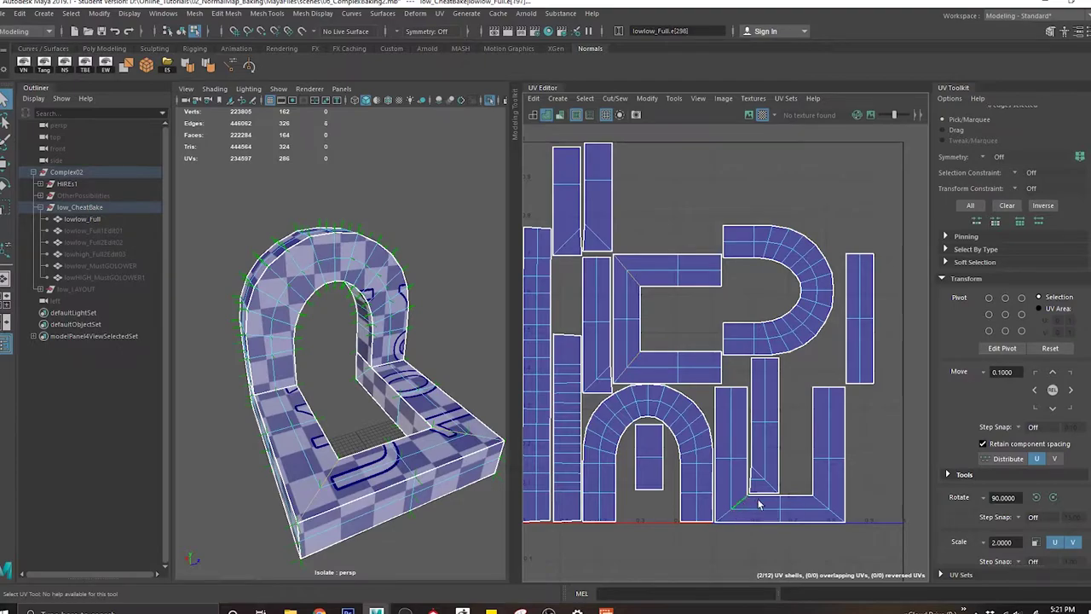
{"action": "right_click_drag", "start_coordinate": [805, 329], "coordinate": [764, 351], "text": "shift"}
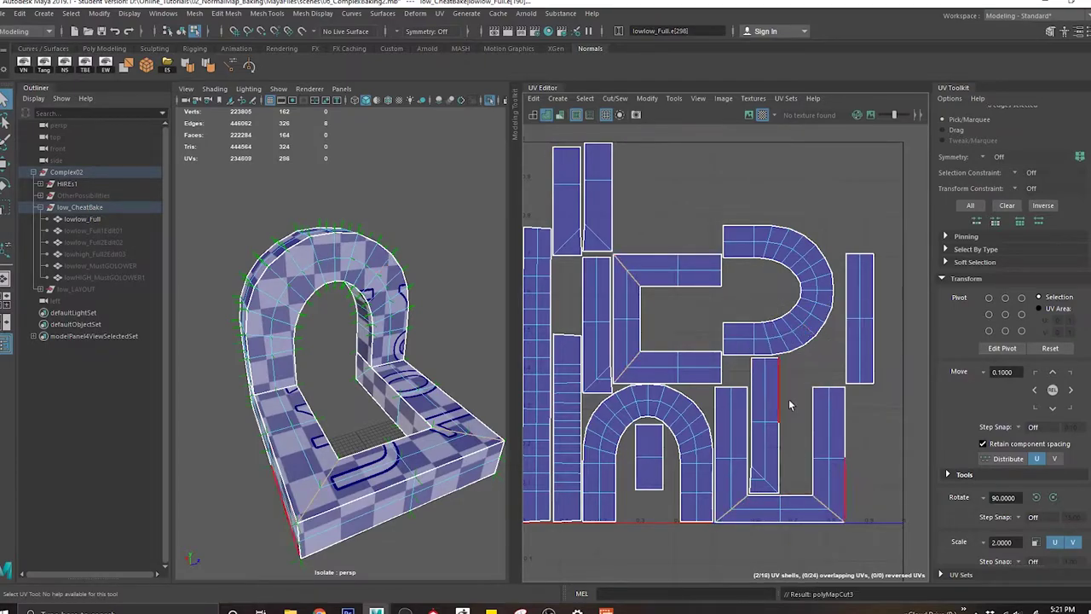
{"action": "right_click_drag", "start_coordinate": [834, 438], "coordinate": [752, 357], "text": "alt"}
{"action": "middle_click_drag", "start_coordinate": [797, 377], "coordinate": [755, 330], "text": "alt"}
{"action": "right_click_drag", "start_coordinate": [701, 343], "coordinate": [727, 370], "text": "alt"}
{"action": "middle_click_drag", "start_coordinate": [728, 369], "coordinate": [757, 359], "text": "alt"}
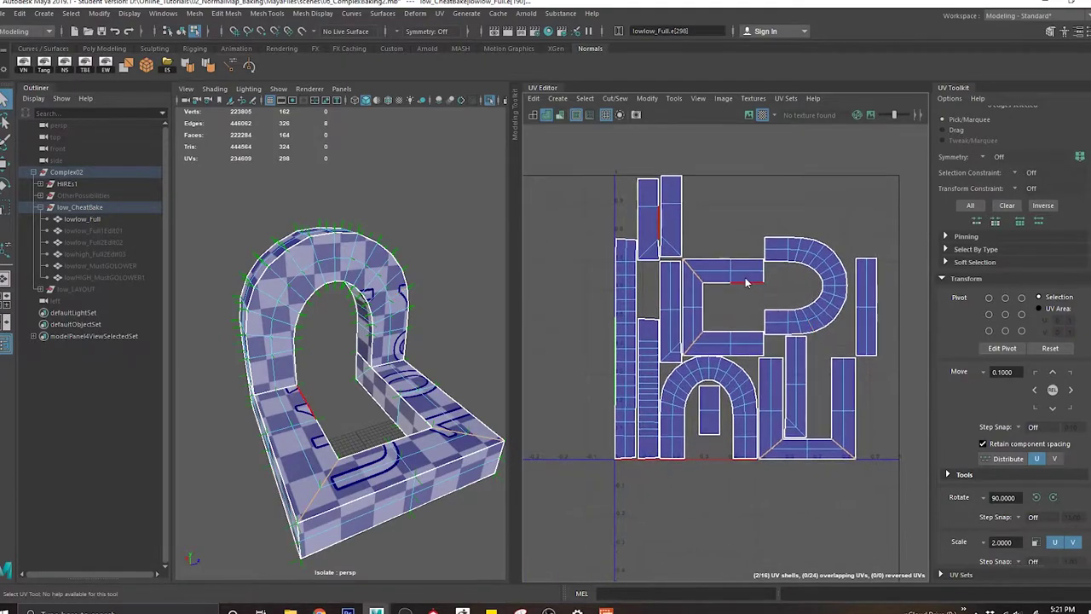
Step: Lay out all the UV shells again with the separated base pieces
{"action": "left_click_drag", "start_coordinate": [881, 521], "coordinate": [881, 522]}
{"action": "right_click_drag", "start_coordinate": [793, 258], "coordinate": [605, 347], "text": "shift"}
{"action": "middle_click_drag", "start_coordinate": [806, 344], "coordinate": [767, 357], "text": "alt"}
{"action": "right_click_drag", "start_coordinate": [766, 357], "coordinate": [831, 435], "text": "alt"}
Step: Examine how the arch and base shells map onto the mesh, starting from the sideways arch face shell
{"action": "left_click", "coordinate": [770, 346]}
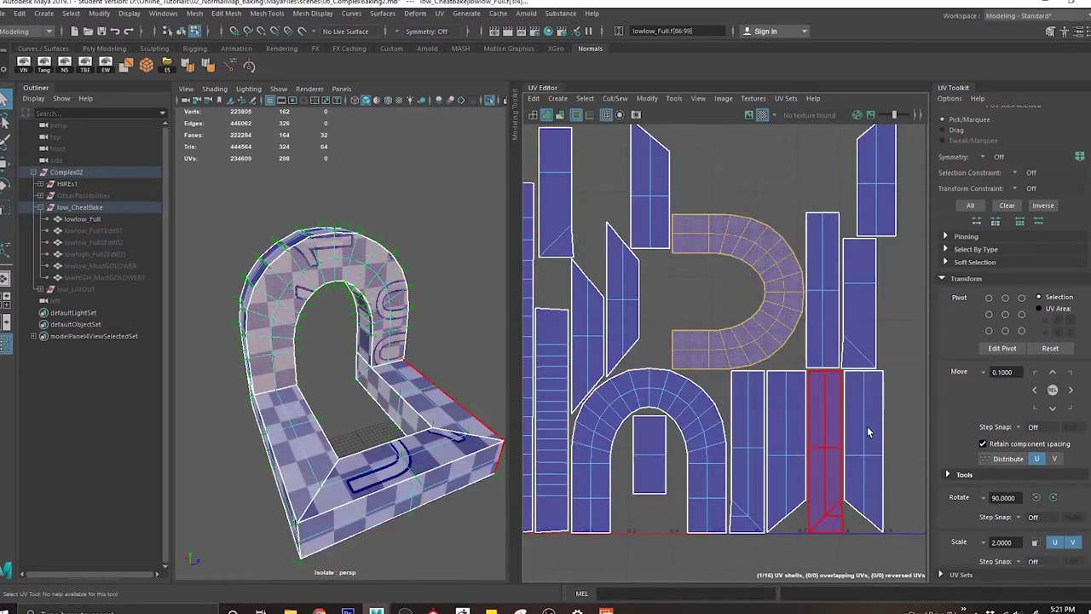
{"action": "middle_click_drag", "start_coordinate": [361, 440], "coordinate": [364, 404], "text": "alt"}
{"action": "left_click_drag", "start_coordinate": [363, 404], "coordinate": [386, 401], "text": "alt"}
{"action": "middle_click_drag", "start_coordinate": [455, 399], "coordinate": [409, 389], "text": "alt"}
{"action": "middle_click_drag", "start_coordinate": [368, 323], "coordinate": [384, 341], "text": "alt"}
{"action": "mouse_move", "coordinate": [385, 341]}
{"action": "left_mouse_down", "text": "alt"}
{"action": "mouse_move", "coordinate": [345, 343]}
{"action": "mouse_move", "coordinate": [370, 340]}
{"action": "left_mouse_up", "text": "alt"}
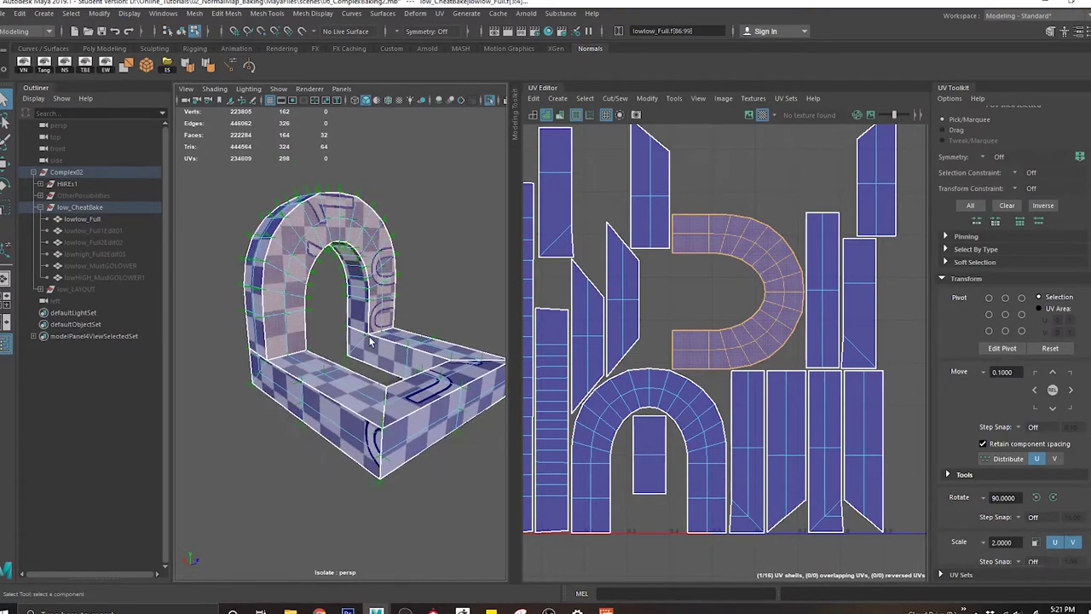
{"action": "right_click_drag", "start_coordinate": [369, 340], "coordinate": [384, 340], "text": "alt"}
{"action": "middle_click_drag", "start_coordinate": [384, 340], "coordinate": [380, 340], "text": "alt"}
{"action": "scroll", "coordinate": [375, 338], "scroll_direction": "down", "scroll_amount": 2}
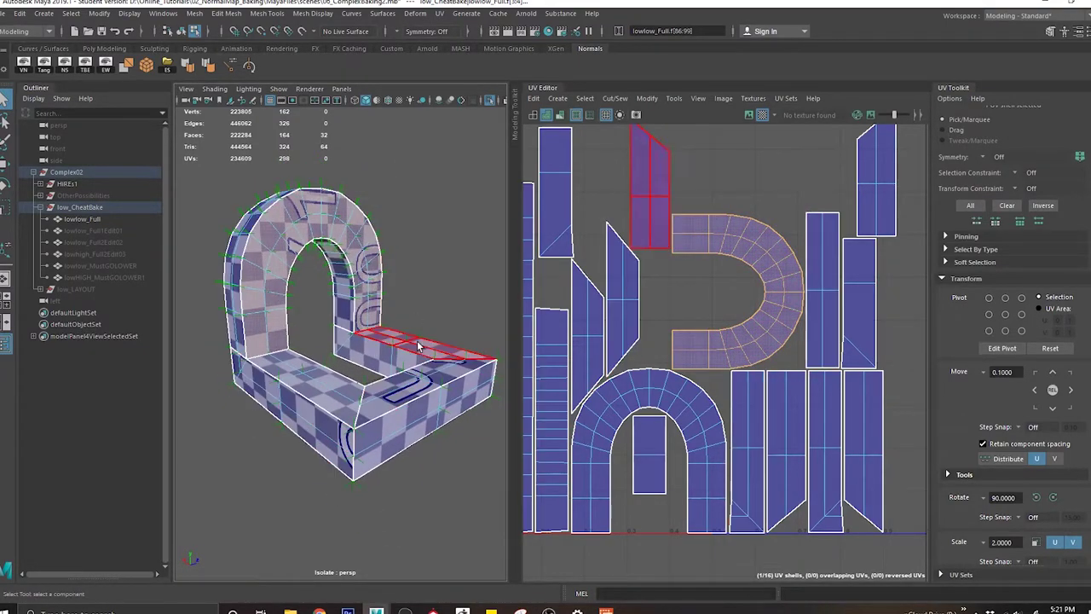
{"action": "right_click_drag", "start_coordinate": [813, 460], "coordinate": [793, 443], "text": "alt"}
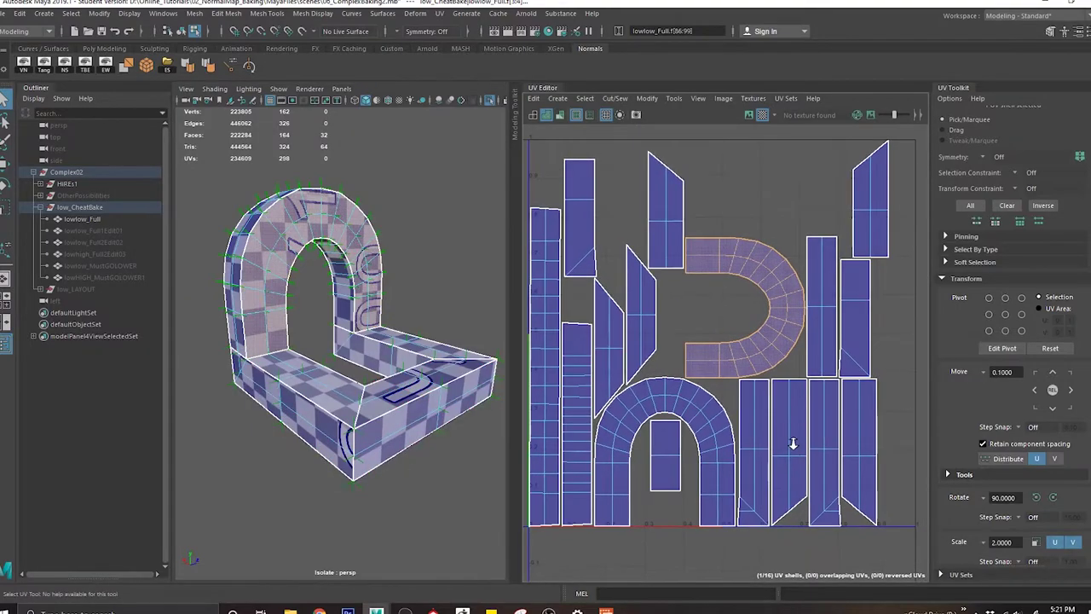
{"action": "middle_click_drag", "start_coordinate": [458, 393], "coordinate": [443, 397], "text": "alt"}
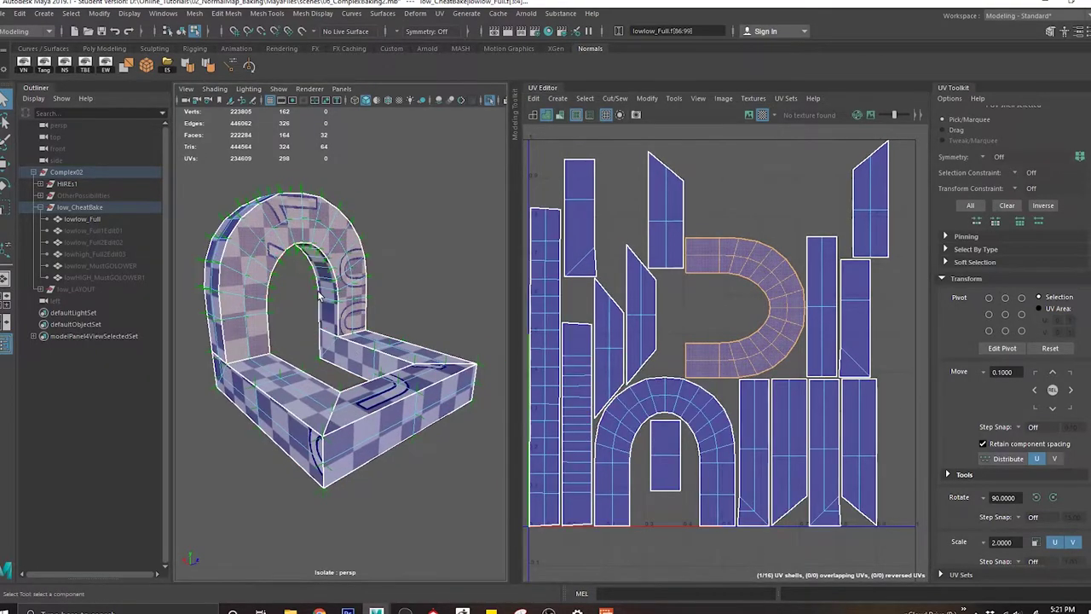
{"action": "key", "text": "F10"}
{"action": "right_click_drag", "start_coordinate": [331, 261], "coordinate": [375, 215]}
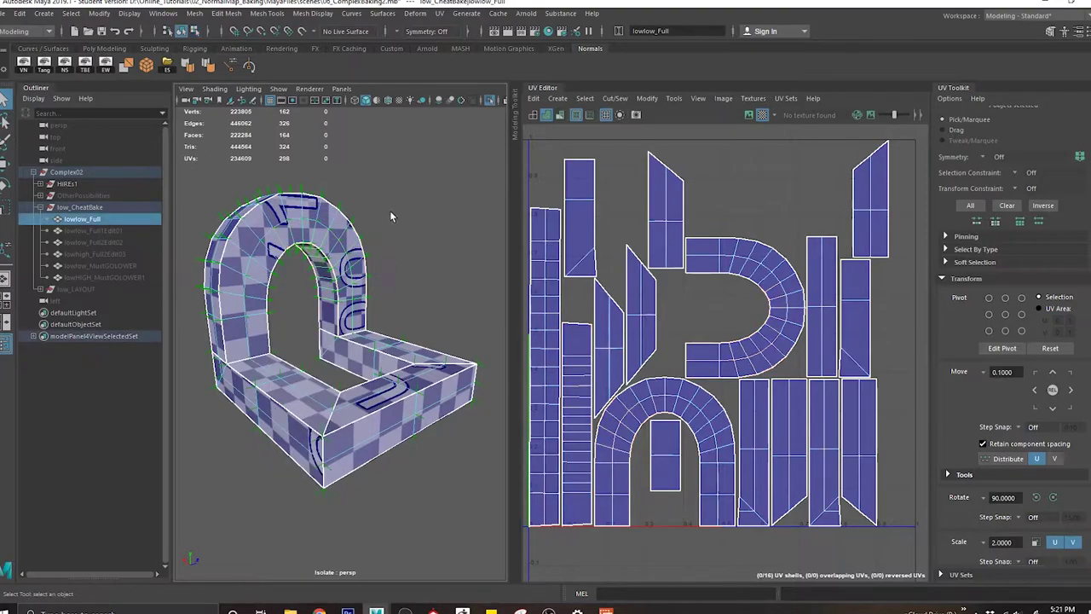
{"action": "left_click_drag", "start_coordinate": [377, 274], "coordinate": [343, 271], "text": "alt"}
Step: Select both arch face shells and move them below the UV tile
{"action": "middle_click_drag", "start_coordinate": [632, 328], "coordinate": [656, 356], "text": "alt"}
{"action": "scroll", "coordinate": [836, 370], "scroll_direction": "down", "scroll_amount": 1}
{"action": "right_click_drag", "start_coordinate": [785, 330], "coordinate": [760, 275]}
{"action": "left_click", "coordinate": [789, 317]}
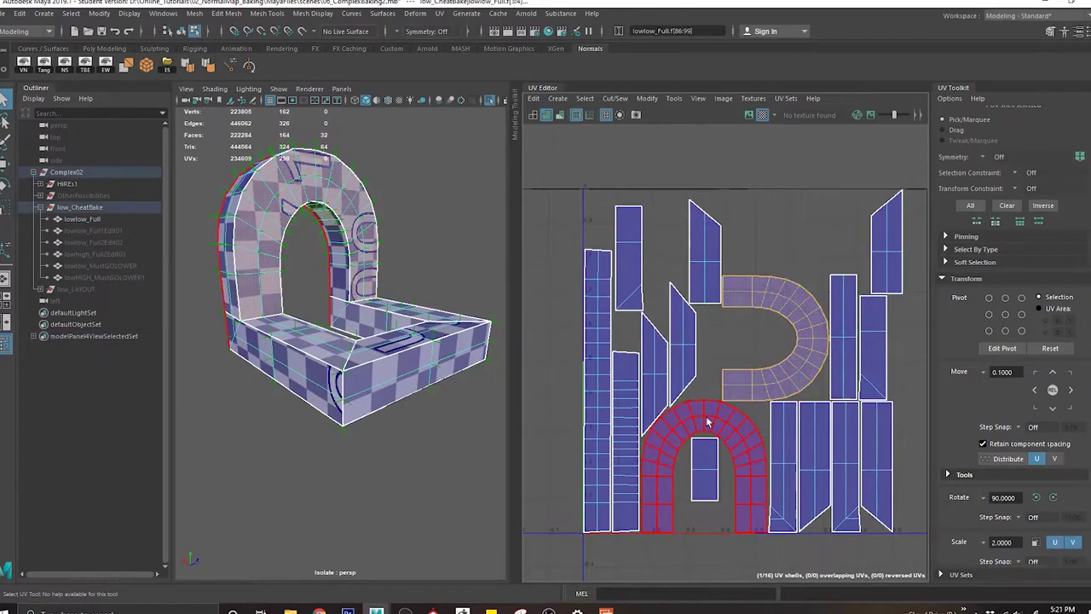
{"action": "left_click", "coordinate": [706, 430], "text": "shift"}
{"action": "middle_click_drag", "start_coordinate": [822, 404], "coordinate": [779, 345], "text": "alt"}
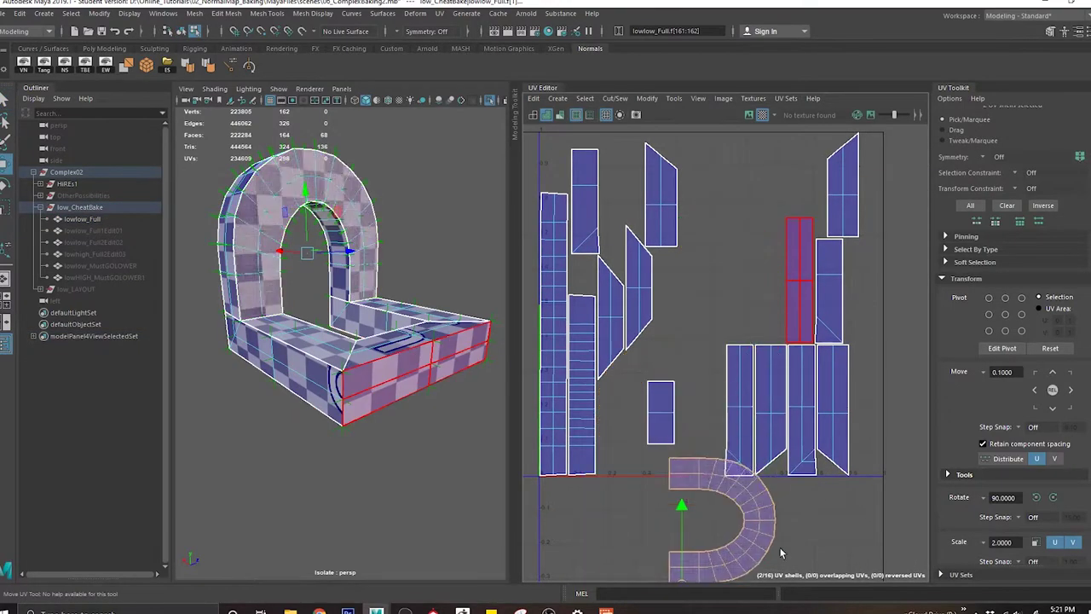
{"action": "scroll", "coordinate": [799, 433], "scroll_direction": "down", "scroll_amount": 3}
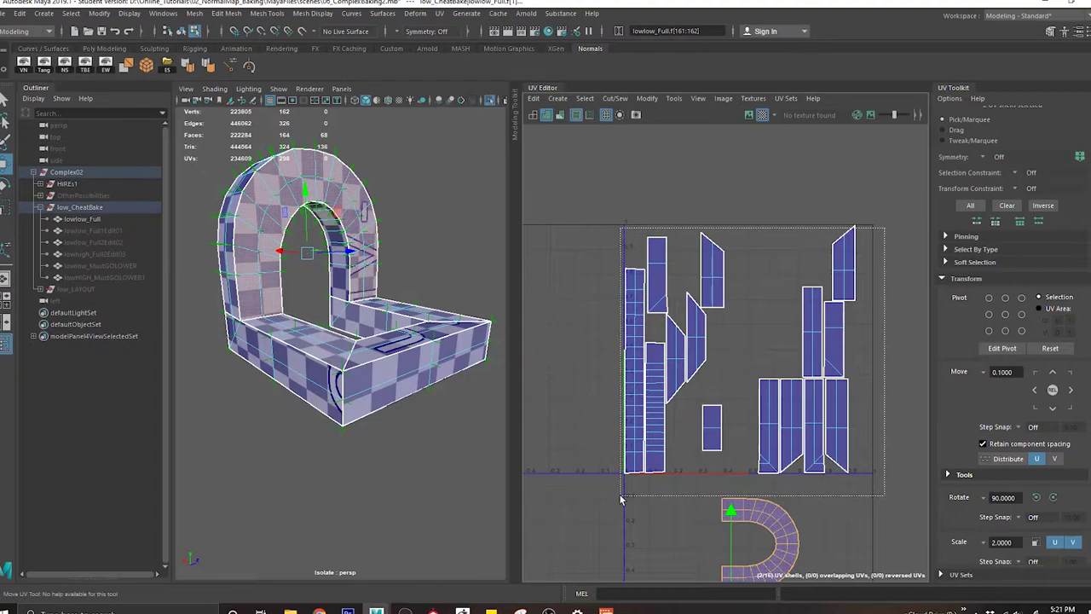
Step: Select every UV shell, including the two arch faces, and repack them into the tile
{"action": "left_click_drag", "start_coordinate": [621, 495], "coordinate": [619, 497]}
{"action": "scroll", "coordinate": [844, 433], "scroll_direction": "down", "scroll_amount": 3}
{"action": "middle_click_drag", "start_coordinate": [844, 433], "coordinate": [808, 342], "text": "alt"}
{"action": "left_click_drag", "start_coordinate": [640, 206], "coordinate": [842, 514]}
{"action": "right_click", "coordinate": [824, 242], "text": "shift"}
{"action": "right_click_drag", "start_coordinate": [825, 242], "coordinate": [638, 337], "text": "shift"}
{"action": "scroll", "coordinate": [799, 378], "scroll_direction": "up", "scroll_amount": 5}
{"action": "middle_click_drag", "start_coordinate": [818, 315], "coordinate": [713, 389], "text": "alt"}
{"action": "scroll", "coordinate": [703, 375], "scroll_direction": "down", "scroll_amount": 1}
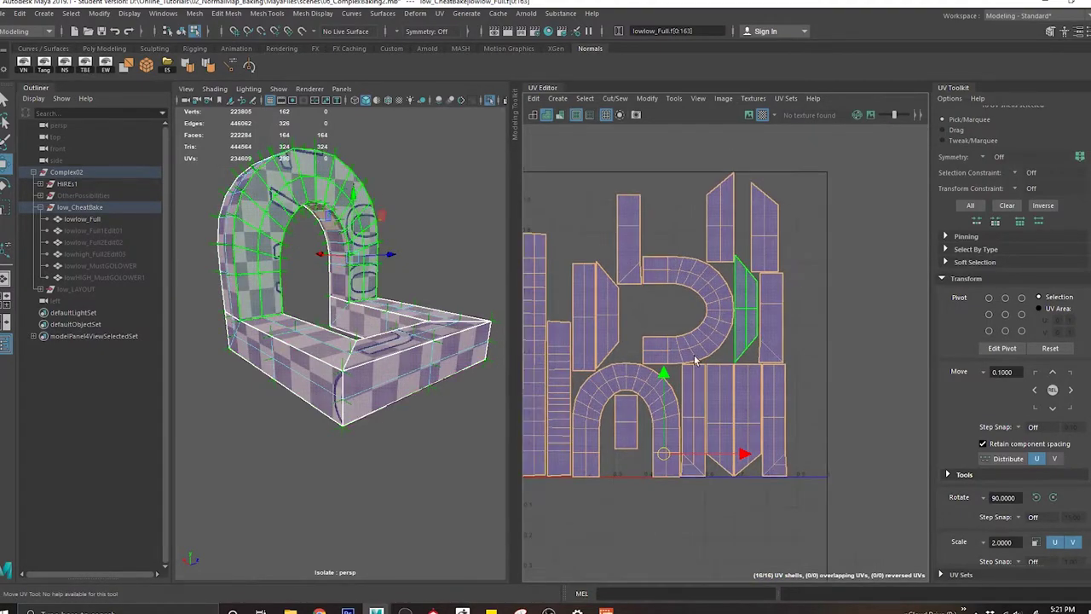
Step: Select the two arch face shells and move them out of the tile, past the rim strips
{"action": "left_click", "coordinate": [695, 360]}
{"action": "middle_click_drag", "start_coordinate": [679, 426], "coordinate": [744, 431], "text": "alt"}
{"action": "left_click", "coordinate": [733, 428], "text": "shift"}
{"action": "key", "text": "w"}
{"action": "middle_click_drag", "start_coordinate": [829, 429], "coordinate": [587, 418]}
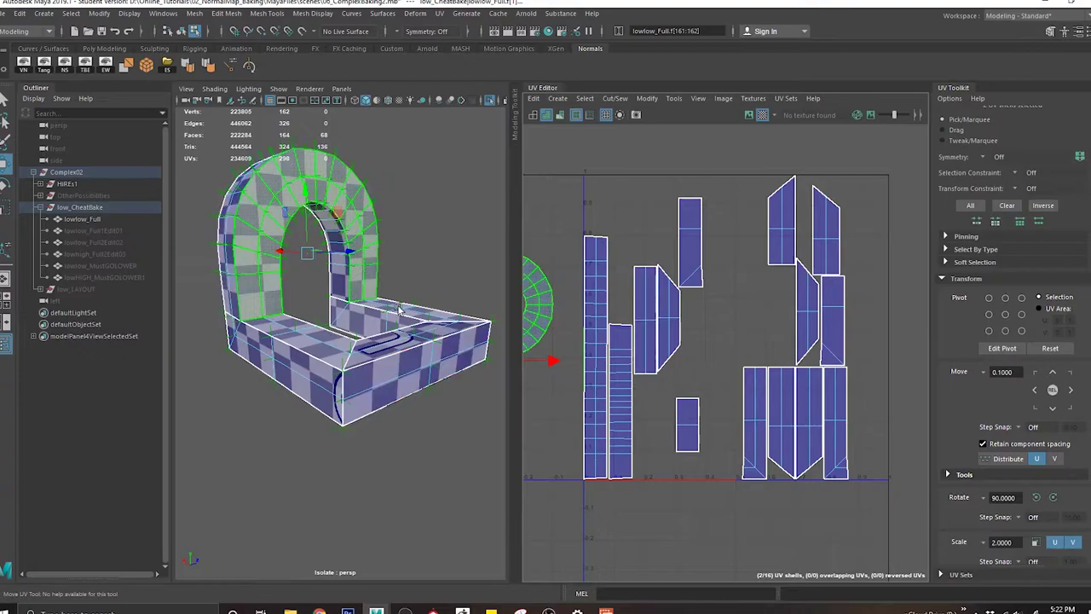
Step: Separate the upright arch face shell from the sideways one by moving it below the U axis
{"action": "left_click_drag", "start_coordinate": [398, 309], "coordinate": [422, 305], "text": "alt"}
{"action": "middle_click_drag", "start_coordinate": [564, 332], "coordinate": [742, 344], "text": "alt"}
{"action": "middle_click_drag", "start_coordinate": [665, 415], "coordinate": [723, 367], "text": "alt"}
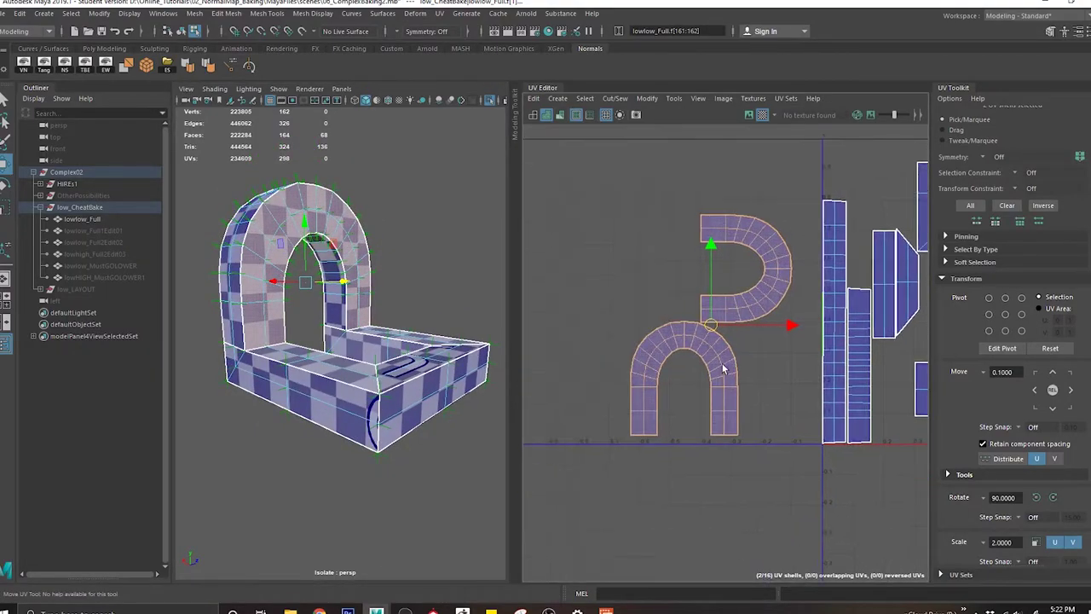
{"action": "left_click", "coordinate": [698, 354]}
{"action": "left_click_drag", "start_coordinate": [671, 378], "coordinate": [667, 531]}
{"action": "middle_click_drag", "start_coordinate": [699, 463], "coordinate": [719, 308], "text": "alt"}
{"action": "right_click_drag", "start_coordinate": [719, 308], "coordinate": [730, 343], "text": "alt"}
{"action": "left_click", "coordinate": [746, 352]}
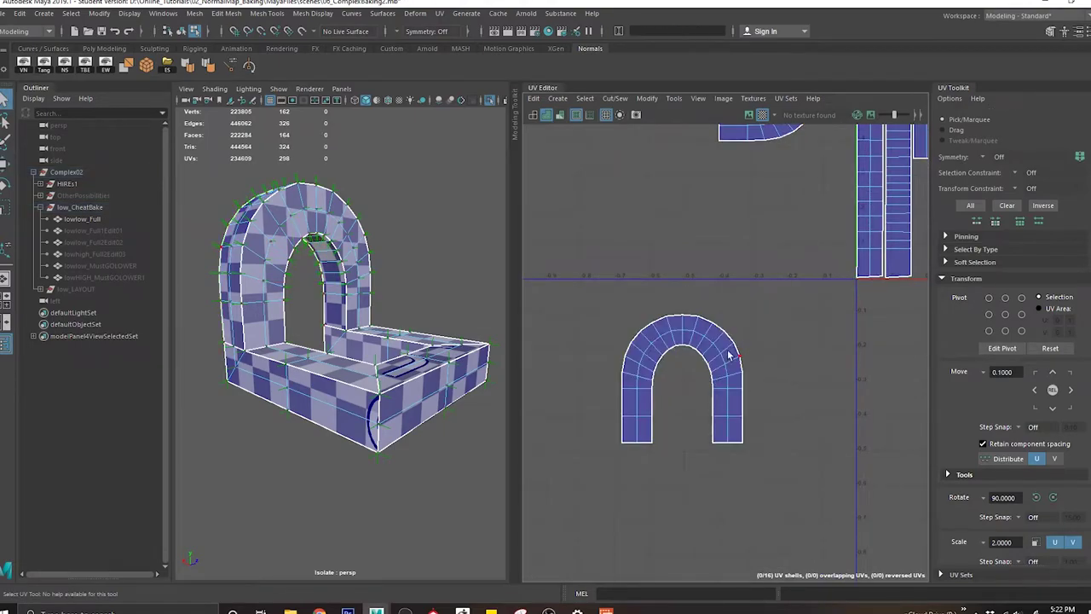
Step: Cut the arch's front face, back face, outer rim and inner rim along the centre line at the crown
{"action": "middle_click_drag", "start_coordinate": [713, 281], "coordinate": [704, 256], "text": "alt"}
{"action": "right_click_drag", "start_coordinate": [705, 261], "coordinate": [725, 356], "text": "alt"}
{"action": "right_click_drag", "start_coordinate": [652, 322], "coordinate": [644, 271]}
{"action": "left_click_drag", "start_coordinate": [339, 309], "coordinate": [302, 257], "text": "alt"}
{"action": "middle_click_drag", "start_coordinate": [303, 256], "coordinate": [360, 357], "text": "alt"}
{"action": "right_click_drag", "start_coordinate": [359, 358], "coordinate": [434, 404], "text": "alt"}
{"action": "middle_click_drag", "start_coordinate": [420, 349], "coordinate": [381, 335], "text": "alt"}
{"action": "left_click_drag", "start_coordinate": [381, 335], "coordinate": [361, 274], "text": "alt"}
{"action": "right_click_drag", "start_coordinate": [408, 354], "coordinate": [334, 331], "text": "alt"}
{"action": "left_click_drag", "start_coordinate": [324, 324], "coordinate": [574, 302], "text": "alt"}
{"action": "right_click_drag", "start_coordinate": [825, 282], "coordinate": [776, 318], "text": "shift"}
{"action": "right_click_drag", "start_coordinate": [776, 318], "coordinate": [682, 336], "text": "alt"}
{"action": "middle_click_drag", "start_coordinate": [682, 336], "coordinate": [739, 325], "text": "alt"}
{"action": "right_click_drag", "start_coordinate": [828, 309], "coordinate": [777, 295]}
{"action": "left_click", "coordinate": [777, 325]}
{"action": "right_click_drag", "start_coordinate": [772, 328], "coordinate": [638, 269], "text": "alt"}
{"action": "middle_click_drag", "start_coordinate": [639, 269], "coordinate": [528, 285], "text": "alt"}
Step: Select all the UV shells, lay them out in the tile with the halved arch pieces, and check the mesh
{"action": "left_click", "coordinate": [646, 191]}
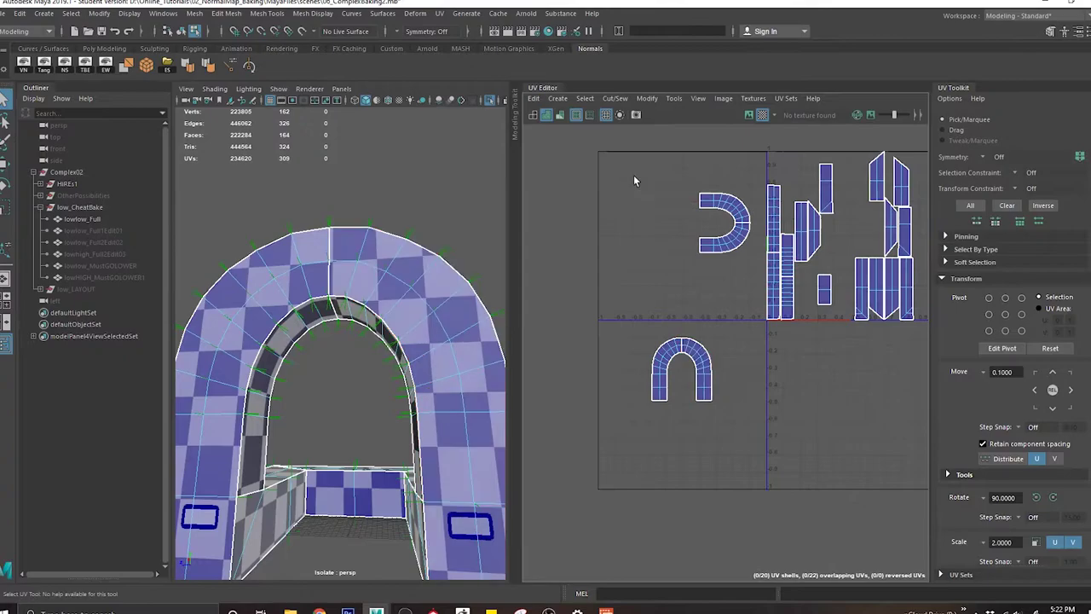
{"action": "left_click_drag", "start_coordinate": [946, 473], "coordinate": [947, 474]}
{"action": "middle_click_drag", "start_coordinate": [838, 278], "coordinate": [775, 318], "text": "alt"}
{"action": "right_click_drag", "start_coordinate": [795, 273], "coordinate": [863, 307], "text": "shift"}
{"action": "middle_click_drag", "start_coordinate": [863, 306], "coordinate": [749, 414], "text": "alt"}
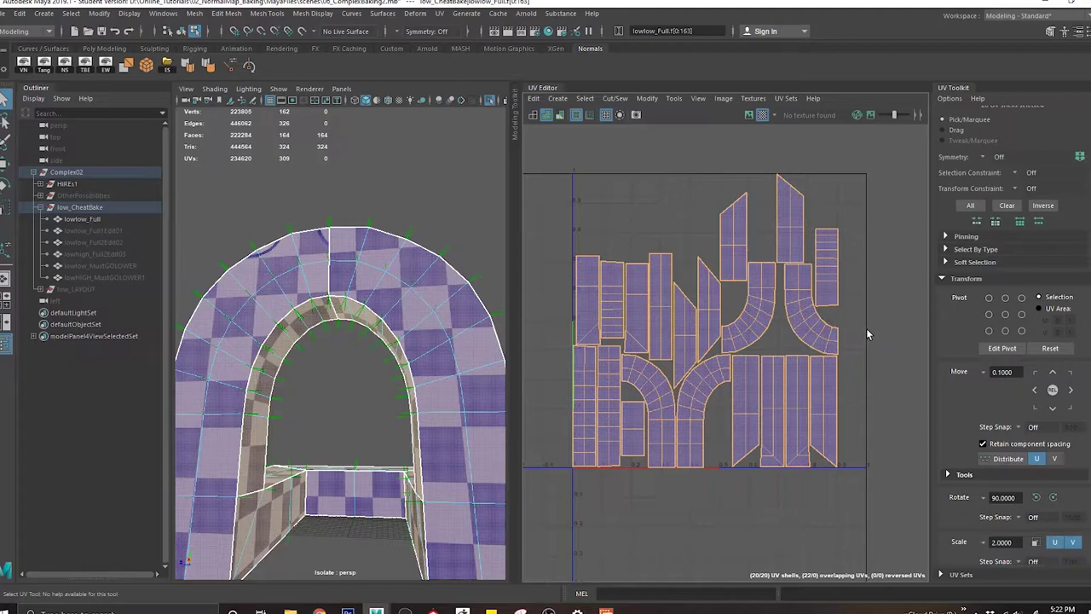
{"action": "left_click_drag", "start_coordinate": [439, 354], "coordinate": [213, 372], "text": "alt"}
{"action": "middle_click_drag", "start_coordinate": [380, 373], "coordinate": [378, 288], "text": "alt"}
{"action": "left_click_drag", "start_coordinate": [377, 288], "coordinate": [360, 314], "text": "alt"}
{"action": "right_click_drag", "start_coordinate": [370, 248], "coordinate": [428, 232]}
{"action": "left_click_drag", "start_coordinate": [488, 279], "coordinate": [461, 267], "text": "alt"}
{"action": "left_click", "coordinate": [458, 265]}
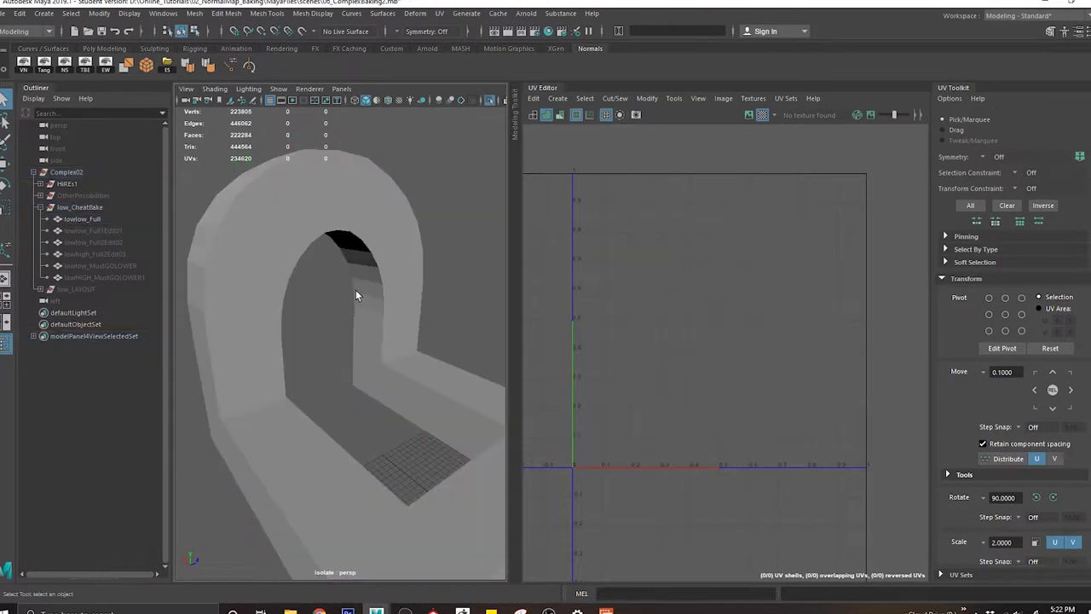
{"action": "left_click", "coordinate": [355, 295]}
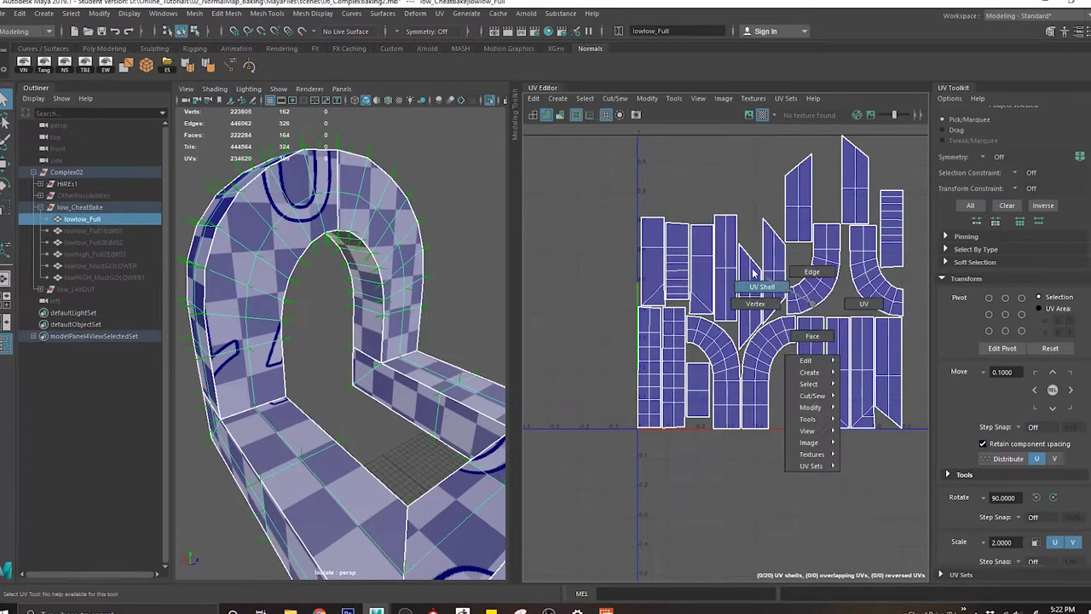
Step: Select the three UV shells of the base's top faces and move them out of the tile
{"action": "right_click_drag", "start_coordinate": [787, 294], "coordinate": [764, 287]}
{"action": "left_click_drag", "start_coordinate": [436, 341], "coordinate": [400, 343], "text": "alt"}
{"action": "left_click", "coordinate": [409, 362]}
{"action": "right_click_drag", "start_coordinate": [444, 366], "coordinate": [401, 353], "text": "alt"}
{"action": "left_click_drag", "start_coordinate": [401, 353], "coordinate": [431, 357], "text": "alt"}
{"action": "middle_click_drag", "start_coordinate": [562, 357], "coordinate": [467, 359], "text": "alt"}
{"action": "left_click", "coordinate": [450, 365], "text": "shift"}
{"action": "left_click_drag", "start_coordinate": [449, 365], "coordinate": [442, 385], "text": "alt"}
{"action": "key", "text": "w"}
{"action": "middle_click_drag", "start_coordinate": [695, 309], "coordinate": [899, 383]}
{"action": "middle_click_drag", "start_coordinate": [876, 373], "coordinate": [722, 367], "text": "alt"}
Step: Arrange the base's three top-face shells side by side next to the tile
{"action": "left_click", "coordinate": [814, 362]}
{"action": "right_click_drag", "start_coordinate": [748, 361], "coordinate": [735, 400], "text": "alt"}
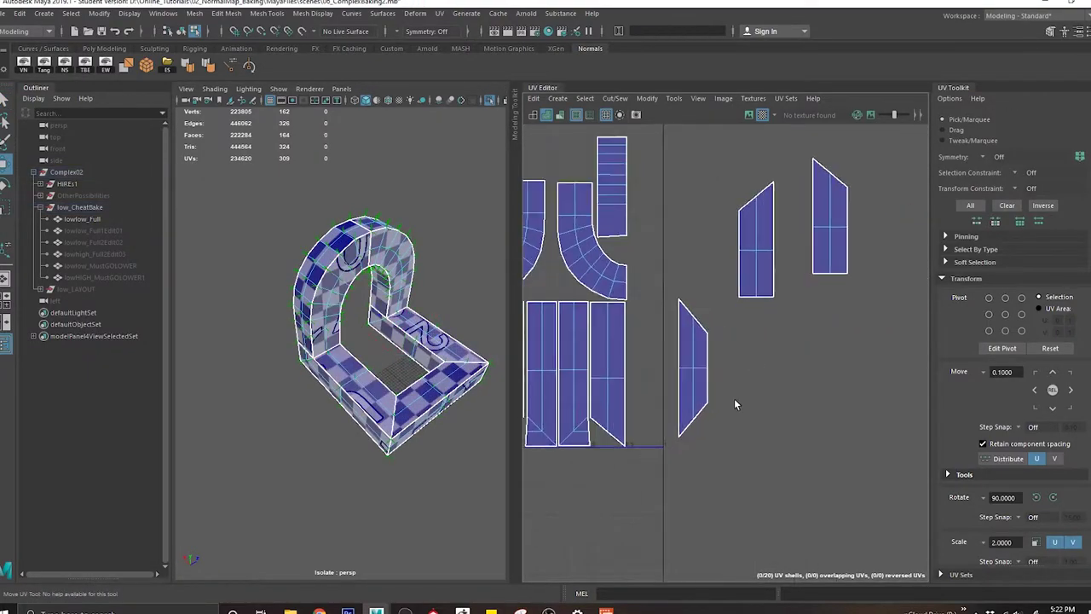
{"action": "left_click", "coordinate": [700, 384]}
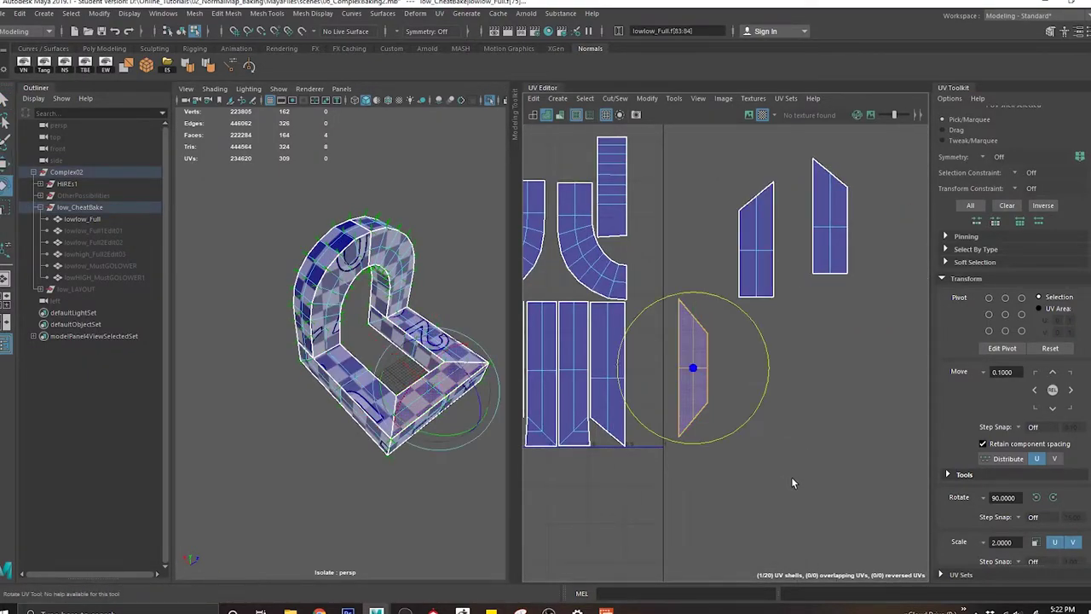
{"action": "left_click", "coordinate": [740, 256]}
{"action": "left_click_drag", "start_coordinate": [757, 250], "coordinate": [739, 379]}
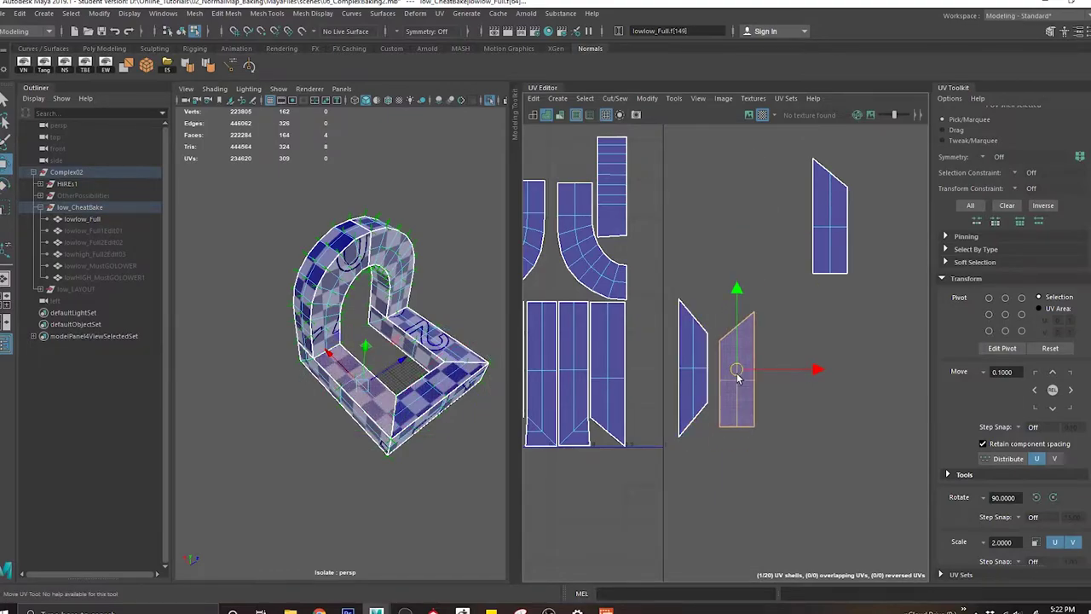
{"action": "left_click", "coordinate": [826, 236]}
{"action": "left_click_drag", "start_coordinate": [826, 235], "coordinate": [775, 340]}
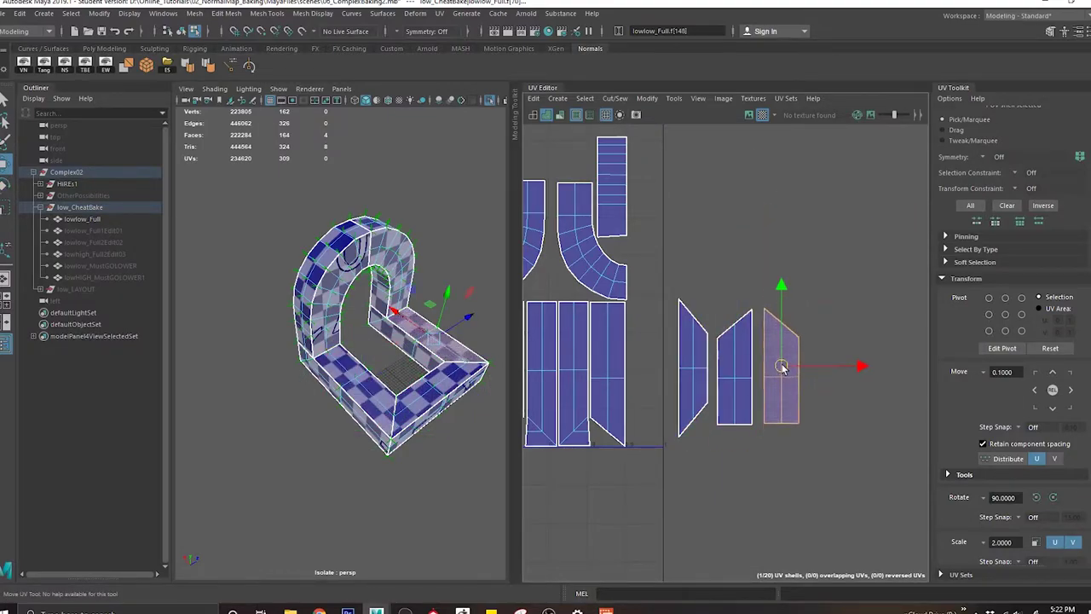
{"action": "middle_click_drag", "start_coordinate": [676, 361], "coordinate": [827, 361], "text": "alt"}
{"action": "middle_click_drag", "start_coordinate": [589, 316], "coordinate": [600, 325], "text": "alt"}
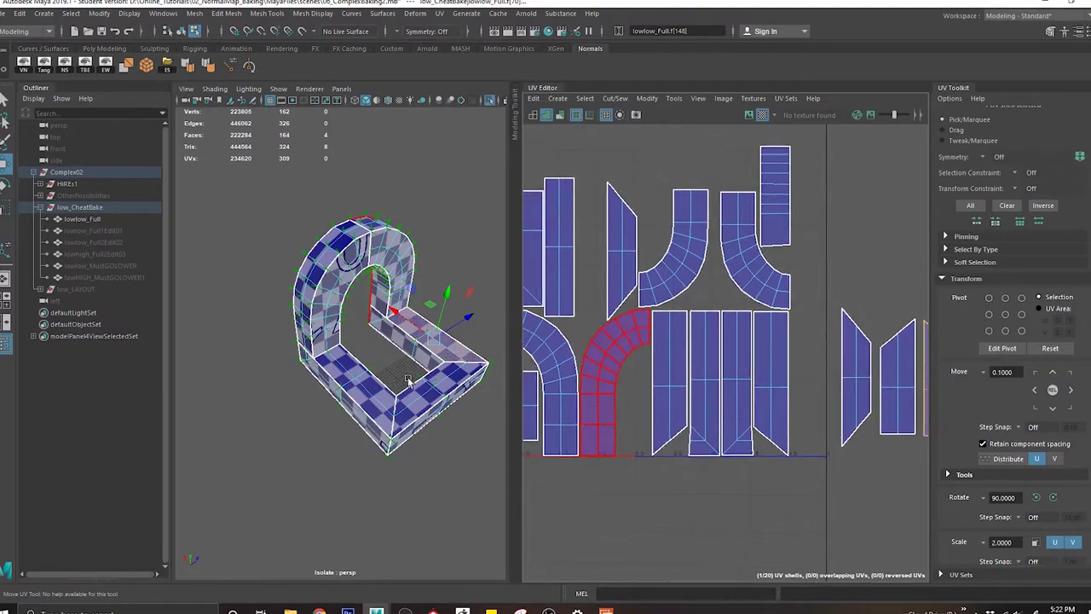
Step: Select the two UV shells of the arch's front face and move them out of the tile
{"action": "left_click", "coordinate": [447, 383]}
{"action": "middle_click_drag", "start_coordinate": [480, 384], "coordinate": [408, 384], "text": "alt"}
{"action": "left_click_drag", "start_coordinate": [408, 386], "coordinate": [399, 363], "text": "alt"}
{"action": "key", "text": "q"}
{"action": "left_click", "coordinate": [295, 221]}
{"action": "left_click", "coordinate": [251, 236], "text": "shift"}
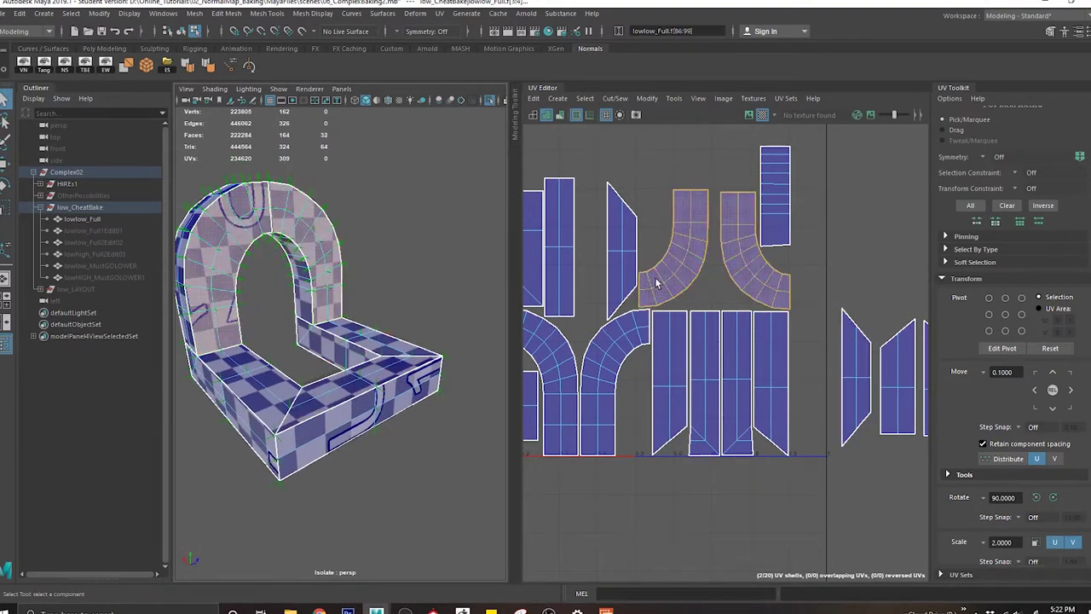
{"action": "middle_click_drag", "start_coordinate": [682, 255], "coordinate": [517, 300], "text": "alt"}
{"action": "key", "text": "w"}
{"action": "middle_click_drag", "start_coordinate": [630, 320], "coordinate": [819, 291]}
Step: Set the two front-face halves side by side above the base's top-face shells beside the tile
{"action": "left_click", "coordinate": [818, 286]}
{"action": "left_click", "coordinate": [777, 285]}
{"action": "left_click_drag", "start_coordinate": [776, 268], "coordinate": [741, 287]}
{"action": "left_click", "coordinate": [705, 224], "text": "shift"}
{"action": "right_click_drag", "start_coordinate": [743, 288], "coordinate": [626, 278], "text": "alt"}
{"action": "middle_click_drag", "start_coordinate": [625, 278], "coordinate": [760, 277], "text": "alt"}
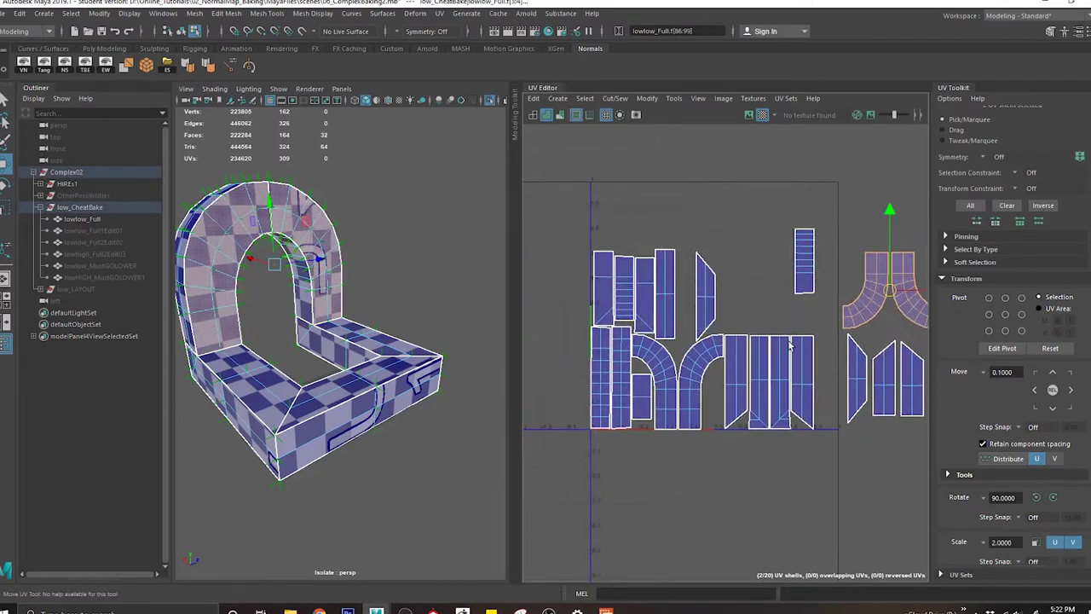
Step: Select the three UV shells of the base's outer sides and move them up, clear of the other shells
{"action": "right_click_drag", "start_coordinate": [790, 345], "coordinate": [724, 308], "text": "alt"}
{"action": "middle_click_drag", "start_coordinate": [724, 308], "coordinate": [681, 294], "text": "alt"}
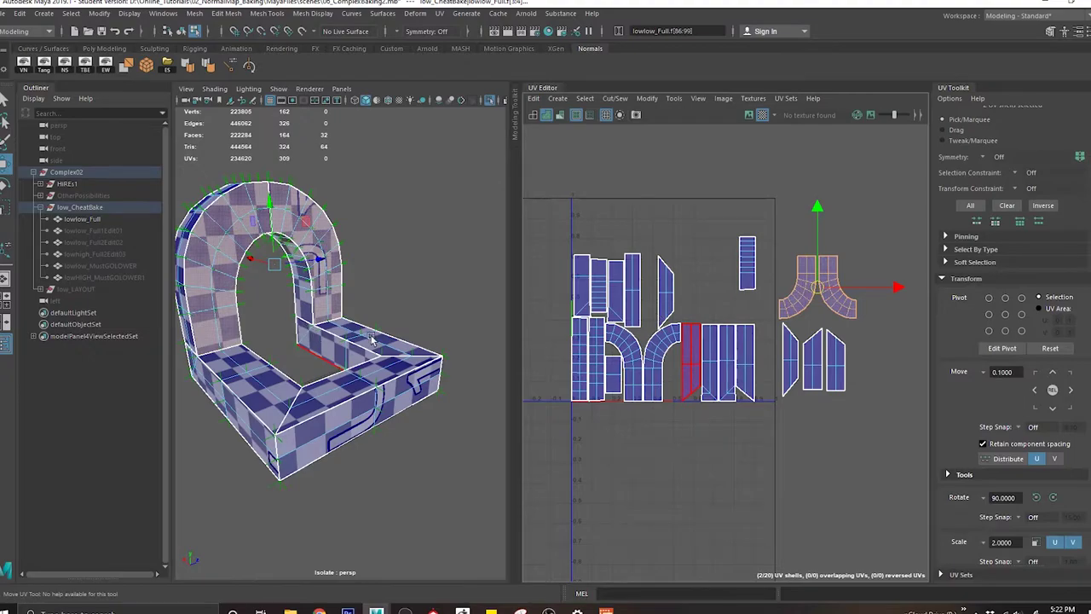
{"action": "left_click", "coordinate": [340, 439]}
{"action": "middle_click_drag", "start_coordinate": [666, 296], "coordinate": [715, 286], "text": "alt"}
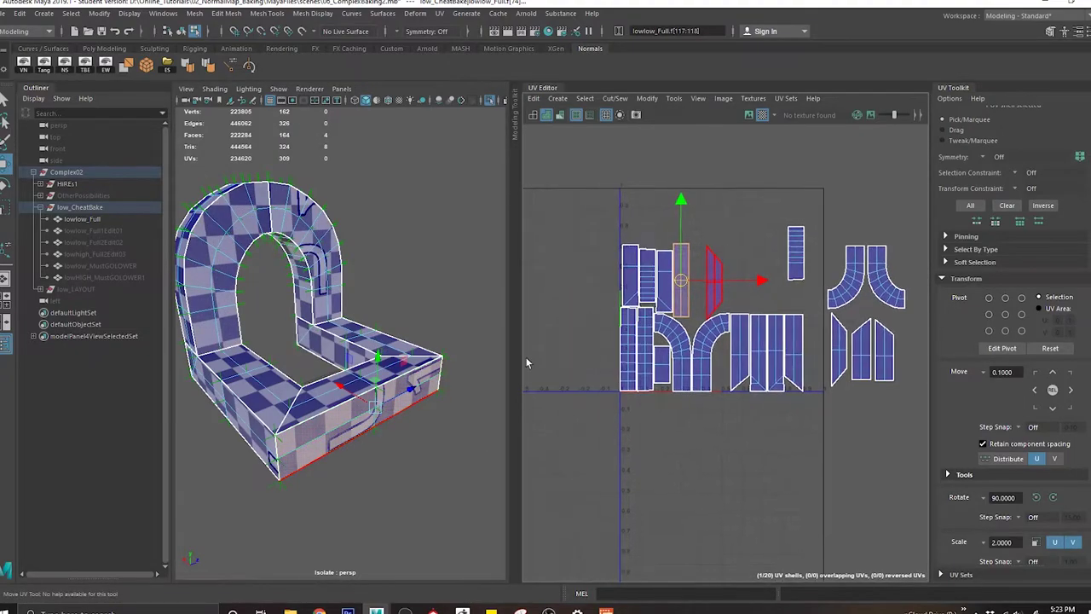
{"action": "left_click_drag", "start_coordinate": [433, 411], "coordinate": [264, 384], "text": "alt"}
{"action": "left_click", "coordinate": [341, 383], "text": "shift"}
{"action": "middle_click_drag", "start_coordinate": [751, 395], "coordinate": [724, 264]}
{"action": "right_click_drag", "start_coordinate": [724, 264], "coordinate": [789, 299], "text": "alt"}
{"action": "middle_click_drag", "start_coordinate": [789, 300], "coordinate": [770, 457], "text": "alt"}
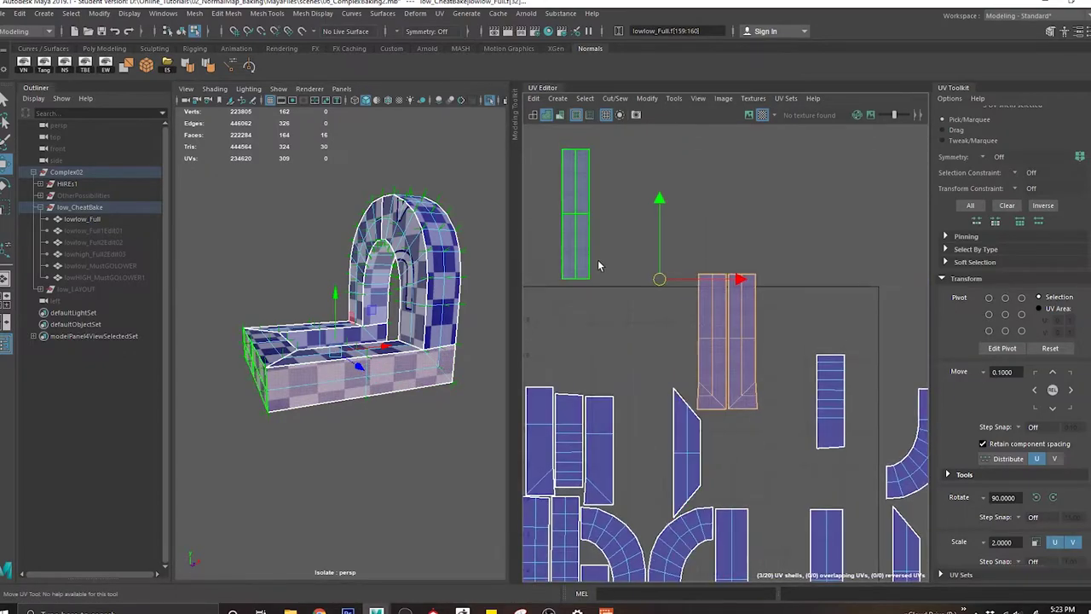
Step: Arrange the base's three outer-side shells side by side with their lower ends level
{"action": "left_click", "coordinate": [586, 249]}
{"action": "left_click_drag", "start_coordinate": [580, 212], "coordinate": [794, 340]}
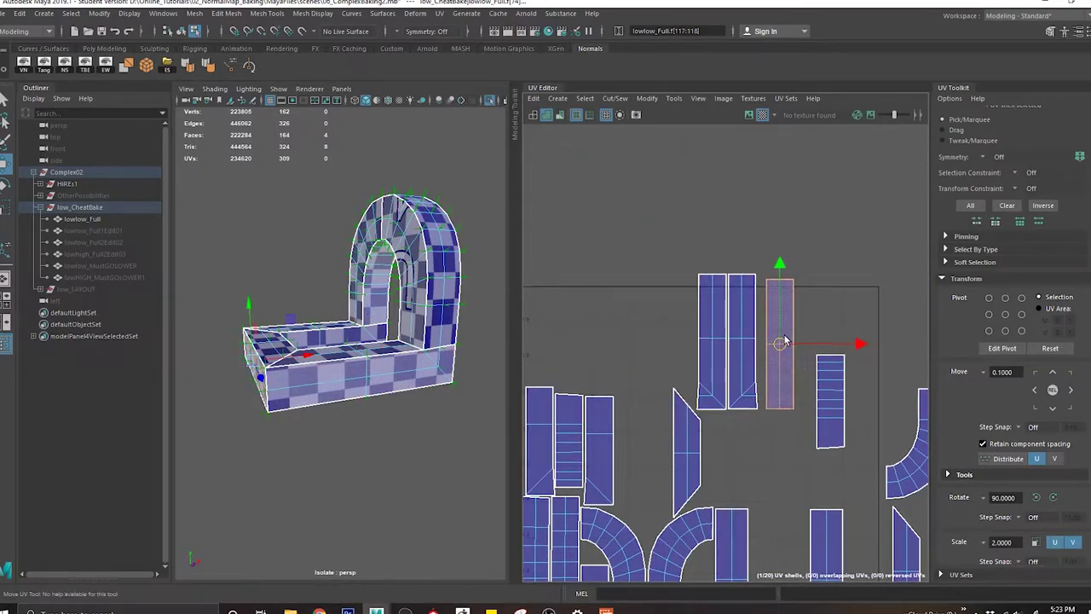
{"action": "scroll", "coordinate": [782, 335], "scroll_direction": "up", "scroll_amount": 2}
{"action": "left_click", "coordinate": [730, 358]}
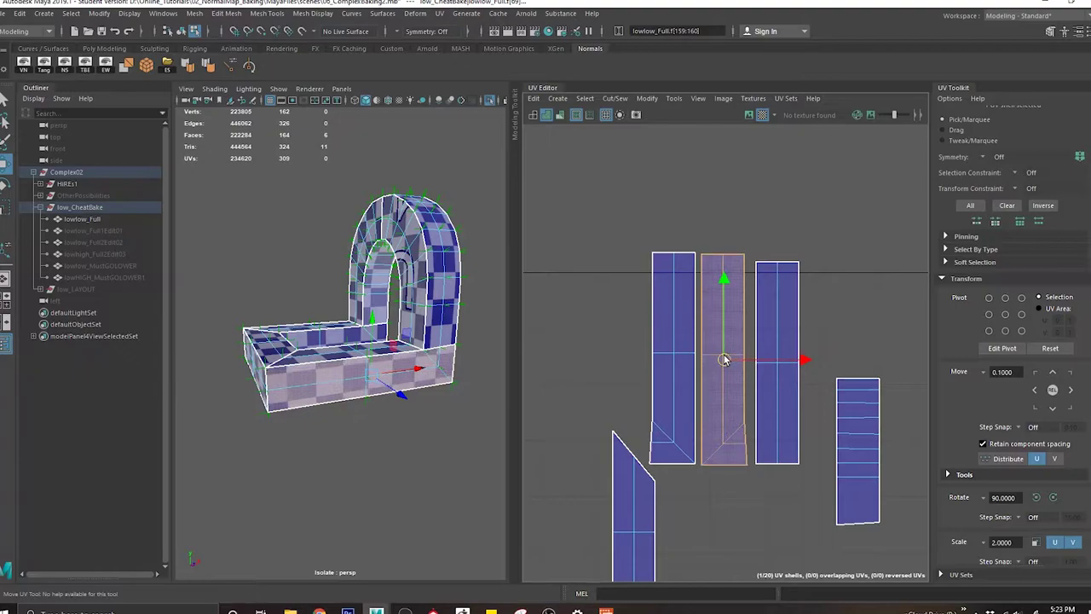
{"action": "left_click", "coordinate": [663, 365]}
{"action": "left_click", "coordinate": [778, 363]}
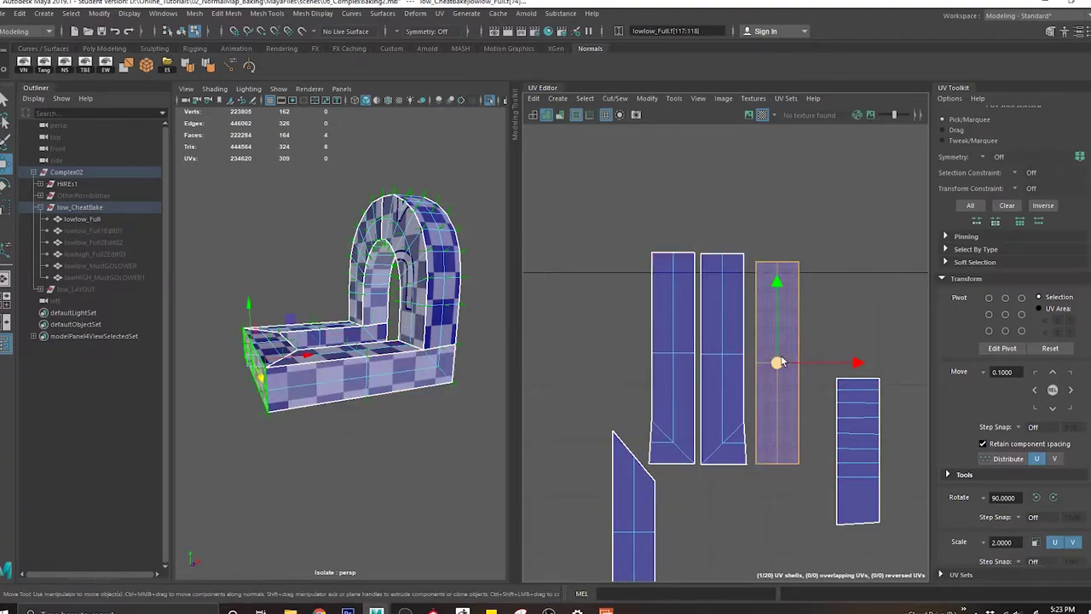
Step: Move the three outer-side shells outside the tile, directly below the base's top-face shells
{"action": "right_click_drag", "start_coordinate": [825, 387], "coordinate": [640, 319], "text": "alt"}
{"action": "middle_click_drag", "start_coordinate": [786, 402], "coordinate": [687, 237], "text": "alt"}
{"action": "left_click_drag", "start_coordinate": [633, 160], "coordinate": [847, 500]}
{"action": "middle_click_drag", "start_coordinate": [850, 499], "coordinate": [871, 485], "text": "alt"}
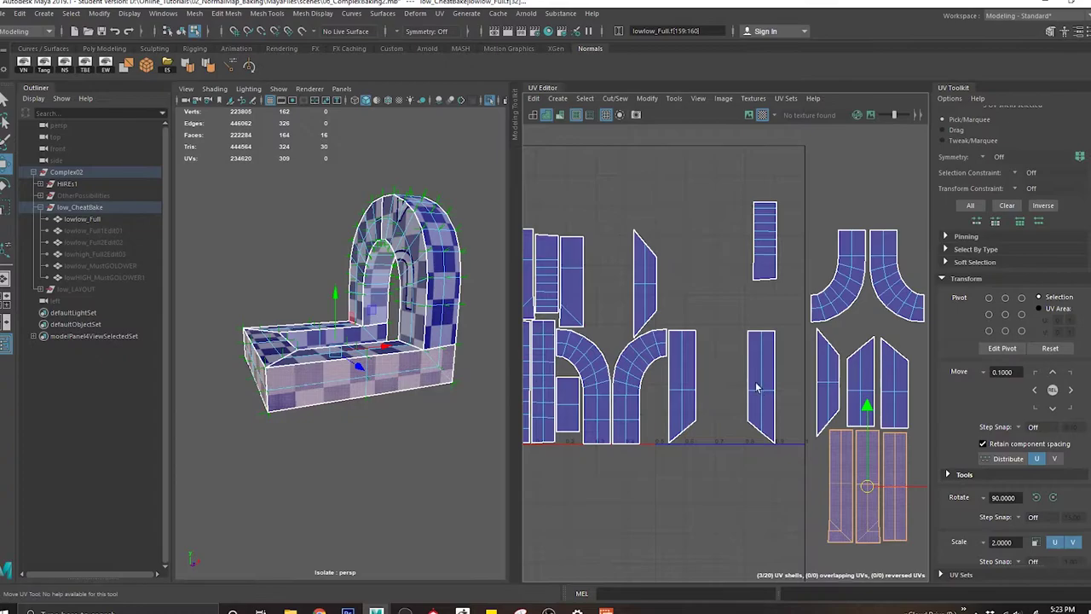
Step: Place one outer-rim half and one inner-rim half of the arch side by side in the tile's upper-left corner
{"action": "middle_click_drag", "start_coordinate": [756, 388], "coordinate": [811, 403], "text": "alt"}
{"action": "left_click_drag", "start_coordinate": [552, 499], "coordinate": [552, 500]}
{"action": "left_click_drag", "start_coordinate": [380, 358], "coordinate": [558, 393], "text": "alt"}
{"action": "left_click", "coordinate": [385, 348]}
{"action": "left_click_drag", "start_coordinate": [450, 373], "coordinate": [309, 331], "text": "alt"}
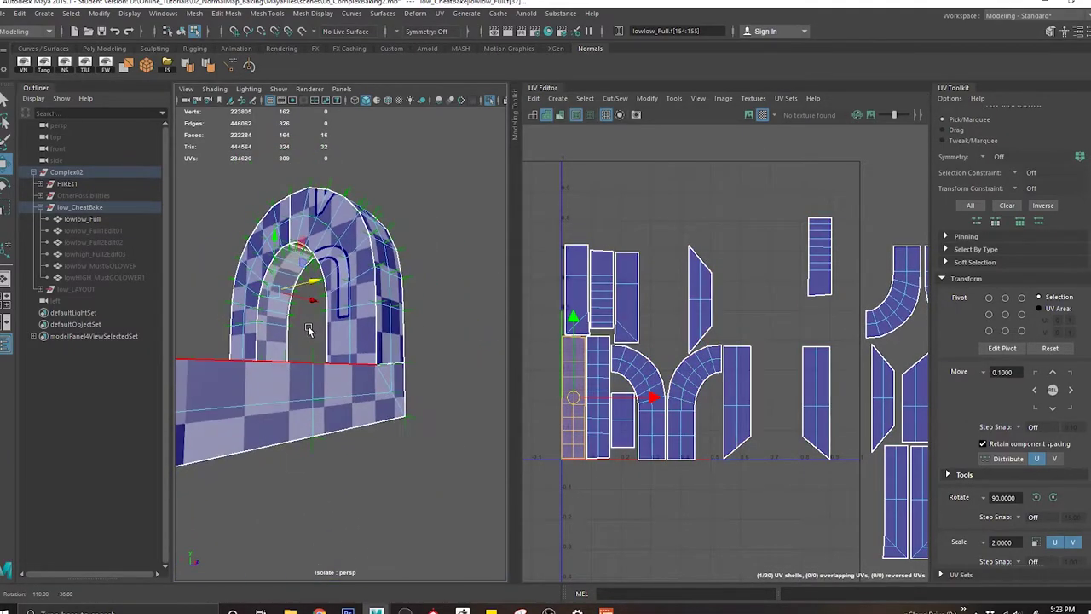
{"action": "middle_click_drag", "start_coordinate": [600, 369], "coordinate": [624, 369], "text": "alt"}
{"action": "middle_click_drag", "start_coordinate": [729, 370], "coordinate": [762, 310]}
{"action": "left_click", "coordinate": [878, 176]}
{"action": "middle_click_drag", "start_coordinate": [874, 185], "coordinate": [666, 312]}
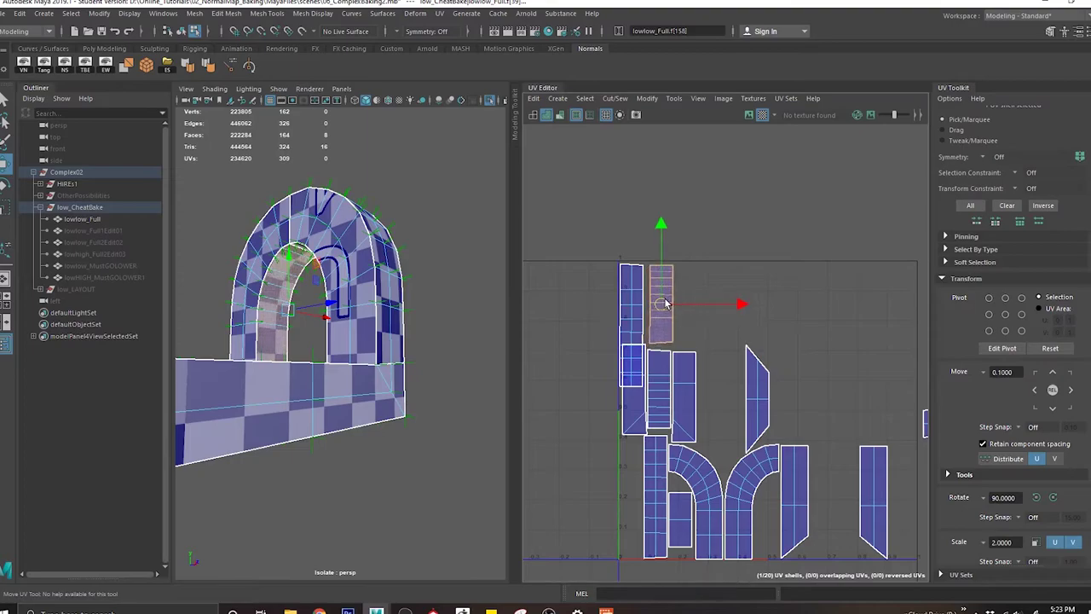
Step: Select the ten unsorted shells remaining in the tile and shift them down to free its upper area
{"action": "middle_click_drag", "start_coordinate": [757, 426], "coordinate": [739, 368], "text": "alt"}
{"action": "left_click_drag", "start_coordinate": [835, 526], "coordinate": [848, 527]}
{"action": "middle_click_drag", "start_coordinate": [800, 419], "coordinate": [775, 537], "text": "alt"}
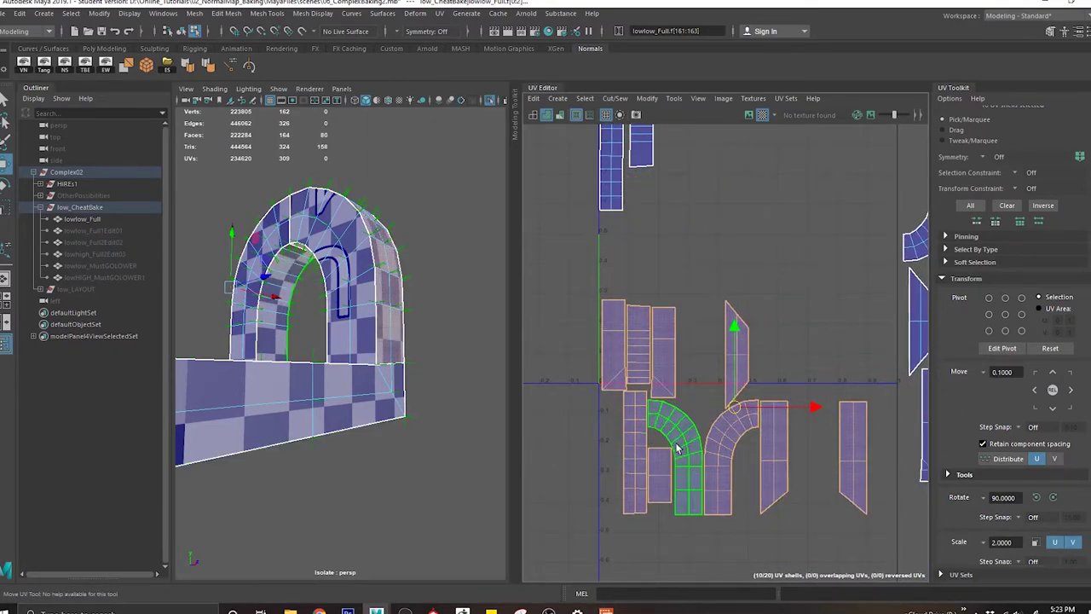
Step: Select the two back-face halves of the arch and move them into the upper-right part of the tile
{"action": "left_click", "coordinate": [678, 448]}
{"action": "left_click", "coordinate": [721, 467], "text": "shift"}
{"action": "left_click_drag", "start_coordinate": [426, 346], "coordinate": [264, 368], "text": "alt"}
{"action": "middle_click_drag", "start_coordinate": [797, 408], "coordinate": [698, 418], "text": "alt"}
{"action": "middle_click_drag", "start_coordinate": [714, 494], "coordinate": [749, 365]}
{"action": "scroll", "coordinate": [798, 303], "scroll_direction": "up", "scroll_amount": 2}
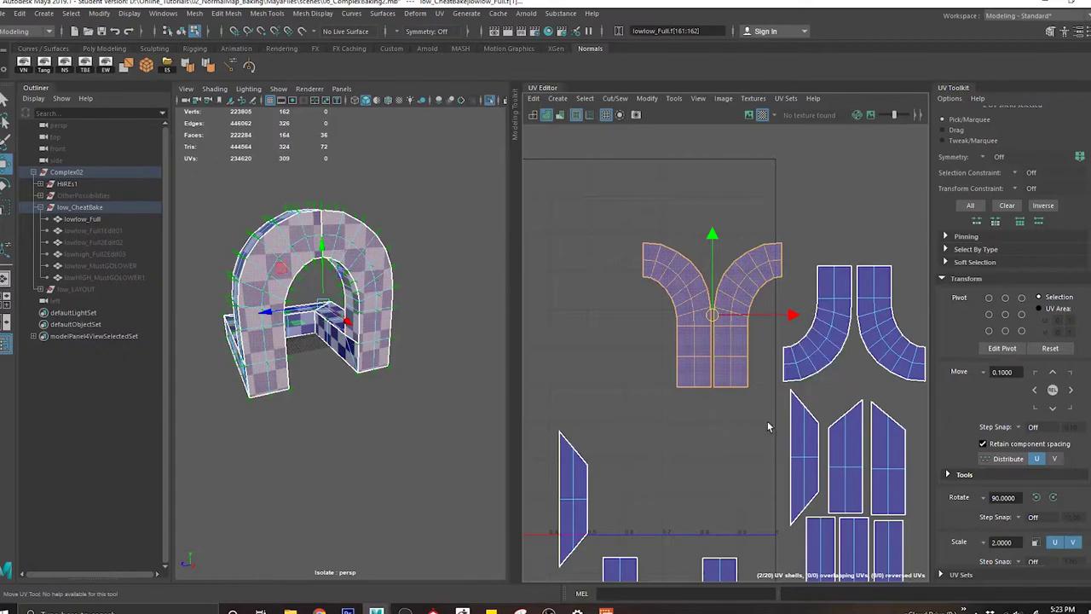
Step: Turn the two front-face halves upside down to match the back-face halves and line them up beside that pair
{"action": "key", "text": "j"}
{"action": "middle_click_drag", "start_coordinate": [766, 489], "coordinate": [722, 424]}
{"action": "left_click_drag", "start_coordinate": [814, 288], "coordinate": [880, 319]}
{"action": "middle_click_drag", "start_coordinate": [796, 450], "coordinate": [885, 212]}
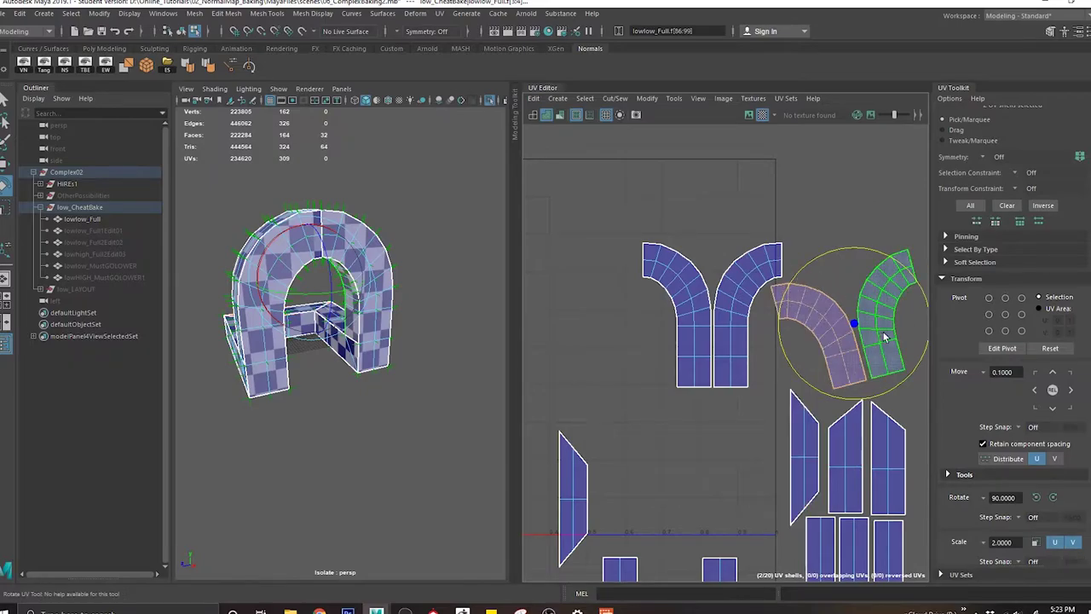
{"action": "middle_click_drag", "start_coordinate": [828, 256], "coordinate": [850, 241]}
{"action": "left_click_drag", "start_coordinate": [862, 327], "coordinate": [875, 310]}
{"action": "middle_click_drag", "start_coordinate": [750, 373], "coordinate": [612, 351], "text": "alt"}
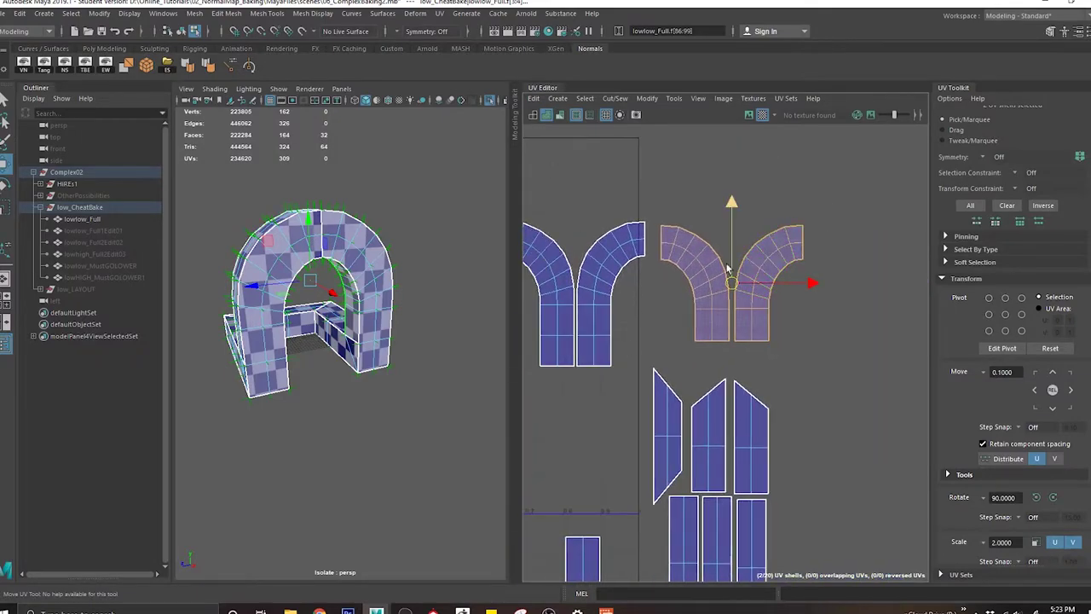
Step: Place the arch's second outer-rim half between the first outer-rim half and the inner-rim half along the tile's top edge
{"action": "left_click_drag", "start_coordinate": [369, 318], "coordinate": [550, 357], "text": "alt"}
{"action": "middle_click_drag", "start_coordinate": [785, 450], "coordinate": [890, 285], "text": "alt"}
{"action": "right_click_drag", "start_coordinate": [890, 285], "coordinate": [645, 390], "text": "alt"}
{"action": "middle_click_drag", "start_coordinate": [644, 391], "coordinate": [801, 352], "text": "alt"}
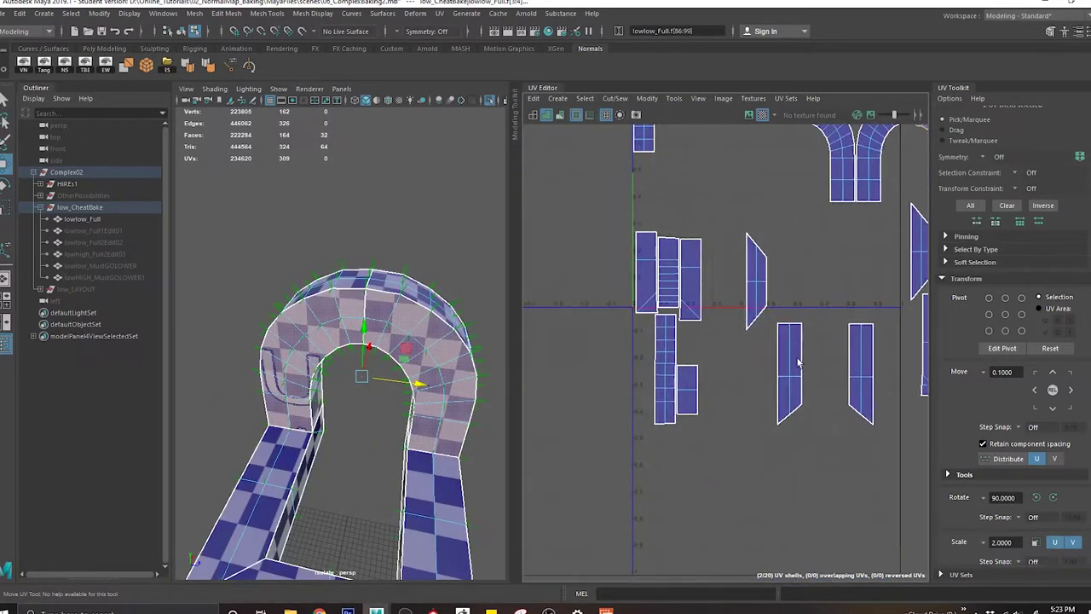
{"action": "left_click_drag", "start_coordinate": [861, 446], "coordinate": [868, 449]}
{"action": "left_click_drag", "start_coordinate": [349, 326], "coordinate": [213, 348], "text": "alt"}
{"action": "left_click", "coordinate": [380, 305]}
{"action": "middle_click_drag", "start_coordinate": [734, 315], "coordinate": [654, 384], "text": "alt"}
{"action": "left_click", "coordinate": [312, 190], "text": "shift"}
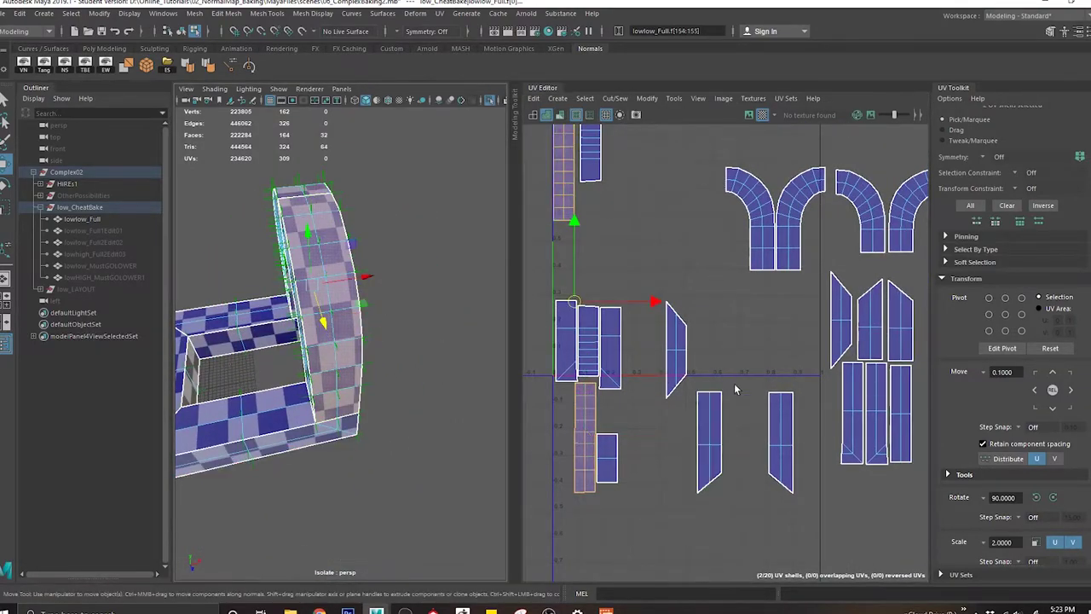
{"action": "left_click_drag", "start_coordinate": [566, 424], "coordinate": [588, 434]}
{"action": "middle_click_drag", "start_coordinate": [653, 390], "coordinate": [704, 459], "text": "alt"}
{"action": "middle_click_drag", "start_coordinate": [704, 464], "coordinate": [678, 272]}
{"action": "left_click_drag", "start_coordinate": [704, 163], "coordinate": [584, 270]}
{"action": "left_click_drag", "start_coordinate": [662, 234], "coordinate": [692, 242]}
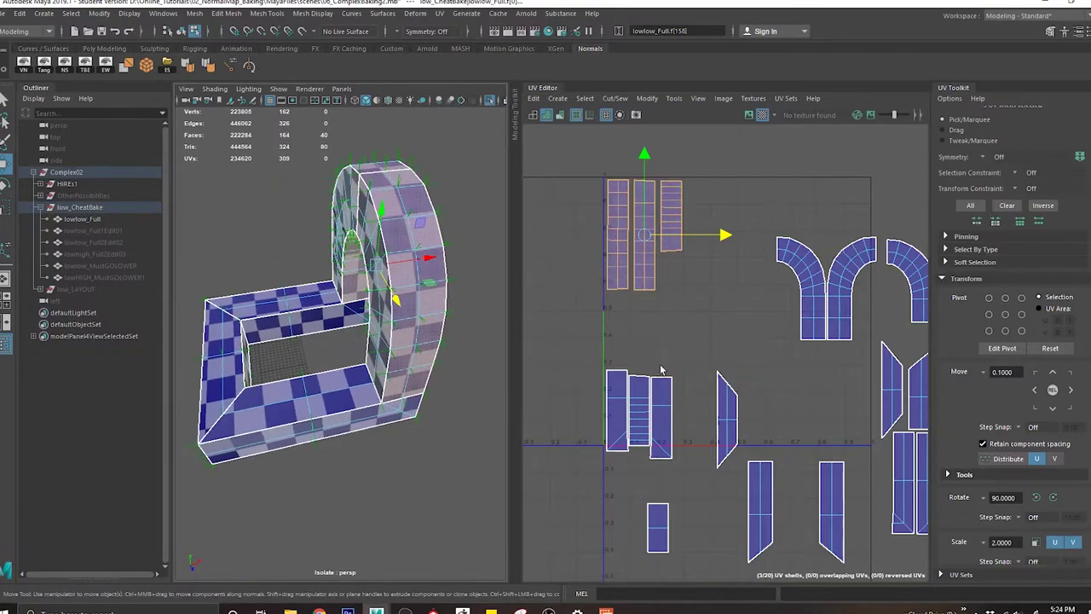
Step: Select the three shells of the model's underside, move them into the tile and arrange them side by side
{"action": "middle_click_drag", "start_coordinate": [640, 403], "coordinate": [572, 348], "text": "alt"}
{"action": "left_click_drag", "start_coordinate": [732, 545], "coordinate": [754, 553]}
{"action": "left_click_drag", "start_coordinate": [350, 363], "coordinate": [458, 289], "text": "alt"}
{"action": "left_click", "coordinate": [432, 373]}
{"action": "left_click", "coordinate": [410, 409], "text": "shift"}
{"action": "left_click", "coordinate": [310, 386], "text": "shift"}
{"action": "middle_click_drag", "start_coordinate": [770, 508], "coordinate": [753, 416]}
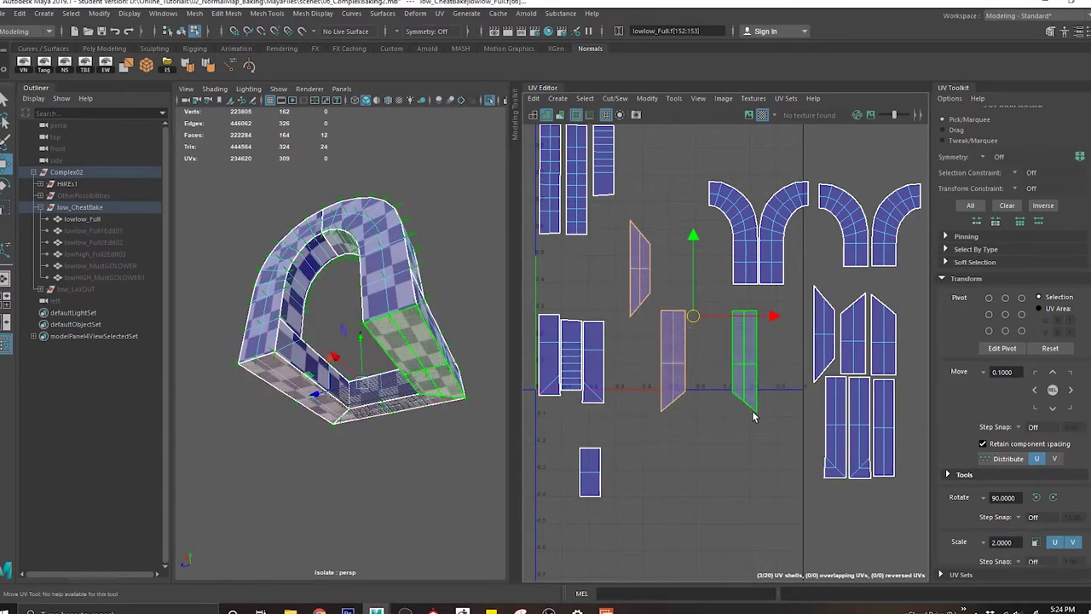
{"action": "left_click", "coordinate": [672, 367]}
{"action": "left_click", "coordinate": [649, 286]}
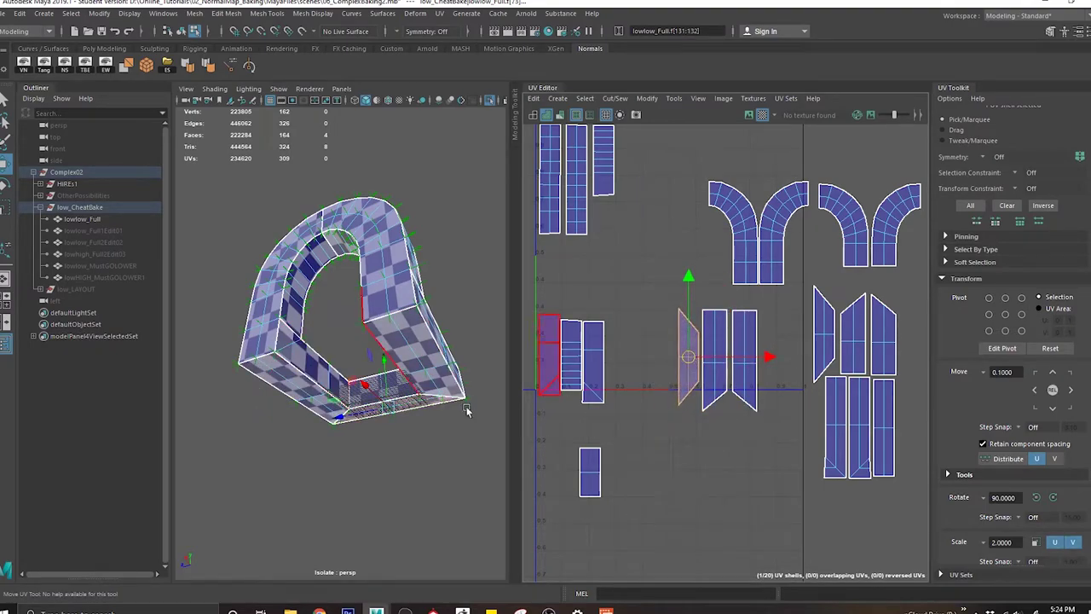
Step: Move the base's three inner-side shells to free space and line them up side by side with level lower ends
{"action": "left_click", "coordinate": [654, 450]}
{"action": "left_click", "coordinate": [370, 385]}
{"action": "left_click_drag", "start_coordinate": [402, 368], "coordinate": [469, 416], "text": "alt"}
{"action": "left_click", "coordinate": [380, 358], "text": "shift"}
{"action": "middle_click_drag", "start_coordinate": [652, 447], "coordinate": [714, 337]}
{"action": "middle_click_drag", "start_coordinate": [679, 270], "coordinate": [737, 358], "text": "alt"}
{"action": "right_click_drag", "start_coordinate": [738, 358], "coordinate": [782, 365], "text": "alt"}
{"action": "left_click", "coordinate": [708, 346]}
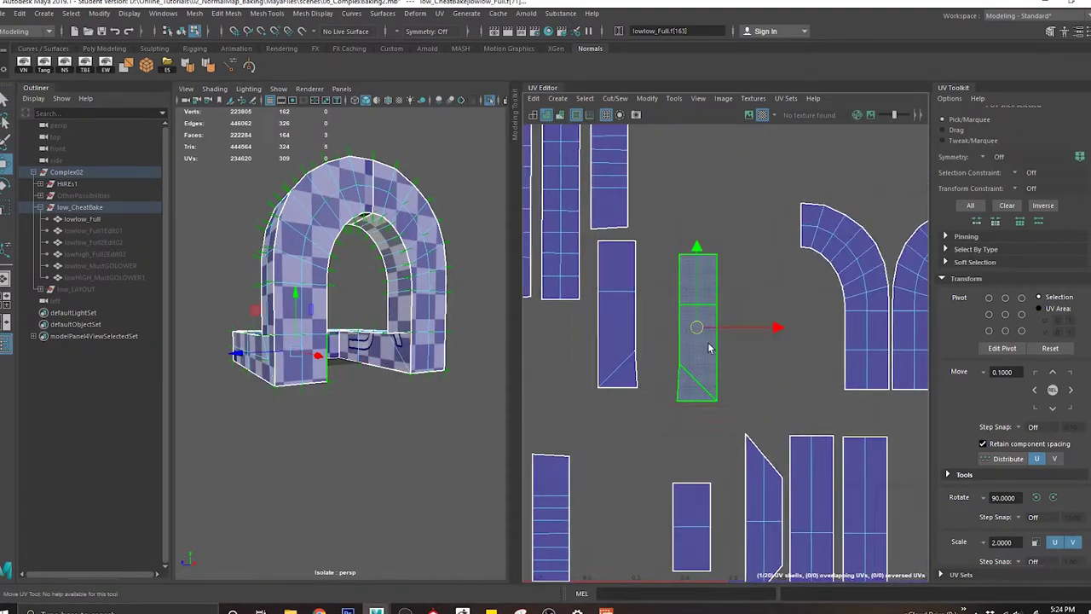
{"action": "left_click_drag", "start_coordinate": [706, 327], "coordinate": [684, 324]}
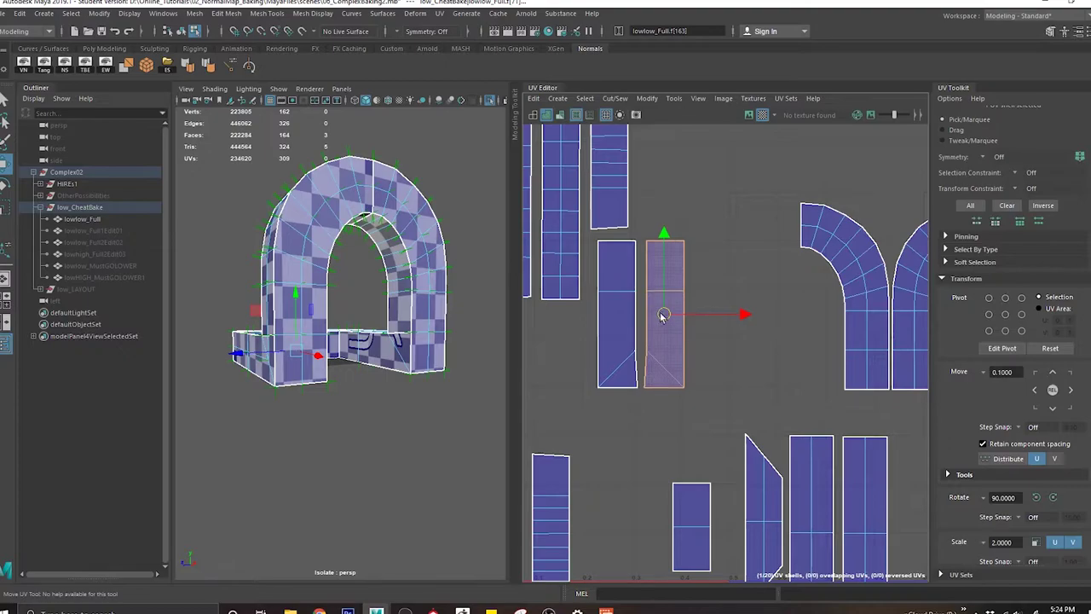
{"action": "left_click", "coordinate": [704, 537]}
{"action": "left_click_drag", "start_coordinate": [691, 526], "coordinate": [698, 351]}
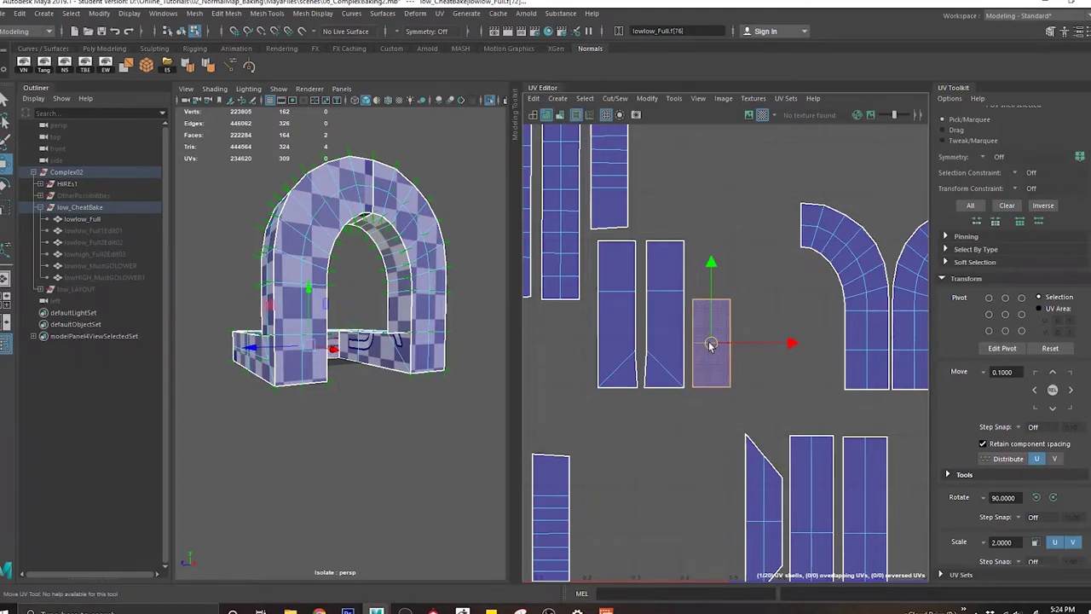
Step: Move the three inner-side shells together into the tile's lower-left corner
{"action": "right_click_drag", "start_coordinate": [771, 339], "coordinate": [665, 304], "text": "alt"}
{"action": "middle_click_drag", "start_coordinate": [665, 304], "coordinate": [652, 259], "text": "alt"}
{"action": "left_click_drag", "start_coordinate": [659, 286], "coordinate": [727, 316]}
{"action": "middle_click_drag", "start_coordinate": [684, 284], "coordinate": [616, 408]}
Step: Place the arch's second inner-rim half beside the first one in the row along the tile's top edge
{"action": "left_click", "coordinate": [607, 443]}
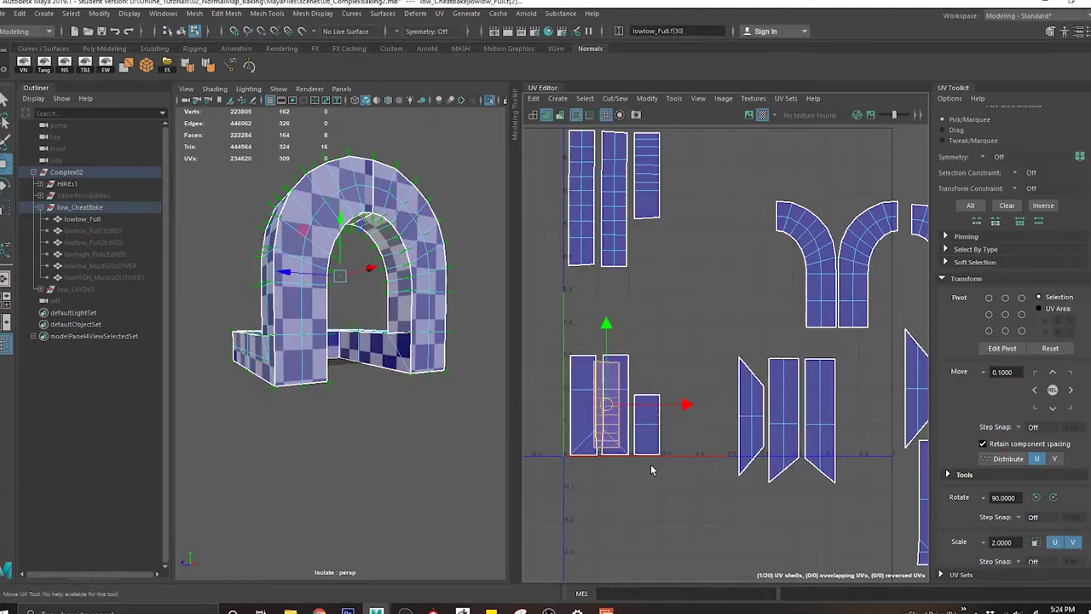
{"action": "middle_click_drag", "start_coordinate": [681, 376], "coordinate": [691, 354]}
{"action": "left_click_drag", "start_coordinate": [296, 350], "coordinate": [336, 275], "text": "alt"}
{"action": "scroll", "coordinate": [367, 297], "scroll_direction": "up", "scroll_amount": 10}
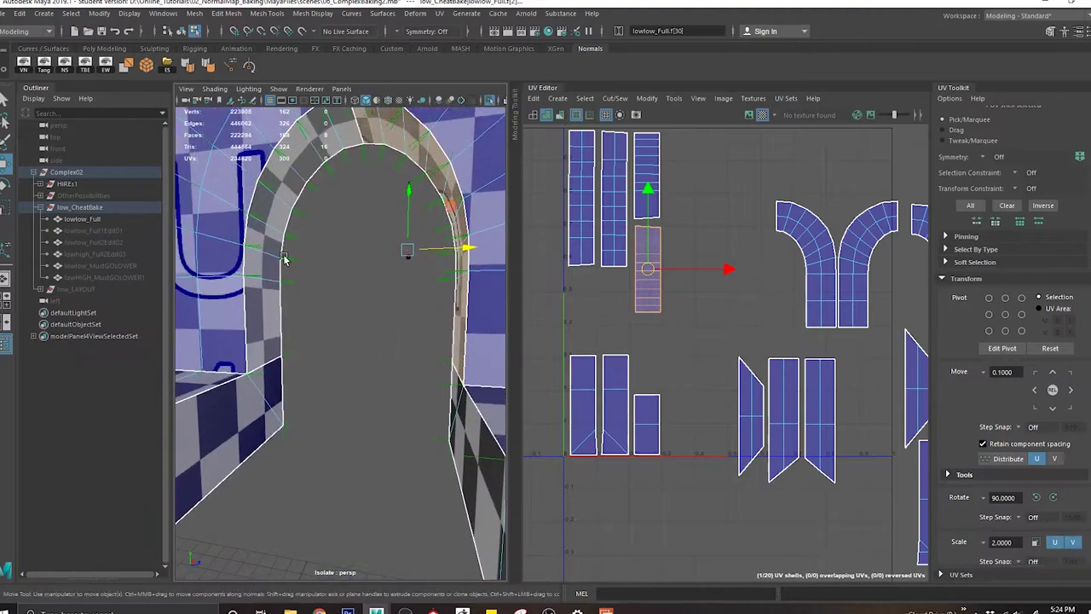
{"action": "left_click", "coordinate": [277, 258], "text": "shift"}
{"action": "left_click", "coordinate": [722, 266]}
{"action": "right_click_drag", "start_coordinate": [722, 266], "coordinate": [766, 282], "text": "alt"}
{"action": "middle_click_drag", "start_coordinate": [766, 282], "coordinate": [760, 394], "text": "alt"}
{"action": "left_click", "coordinate": [628, 362]}
{"action": "left_click_drag", "start_coordinate": [623, 355], "coordinate": [665, 235]}
{"action": "right_click_drag", "start_coordinate": [765, 315], "coordinate": [747, 304], "text": "alt"}
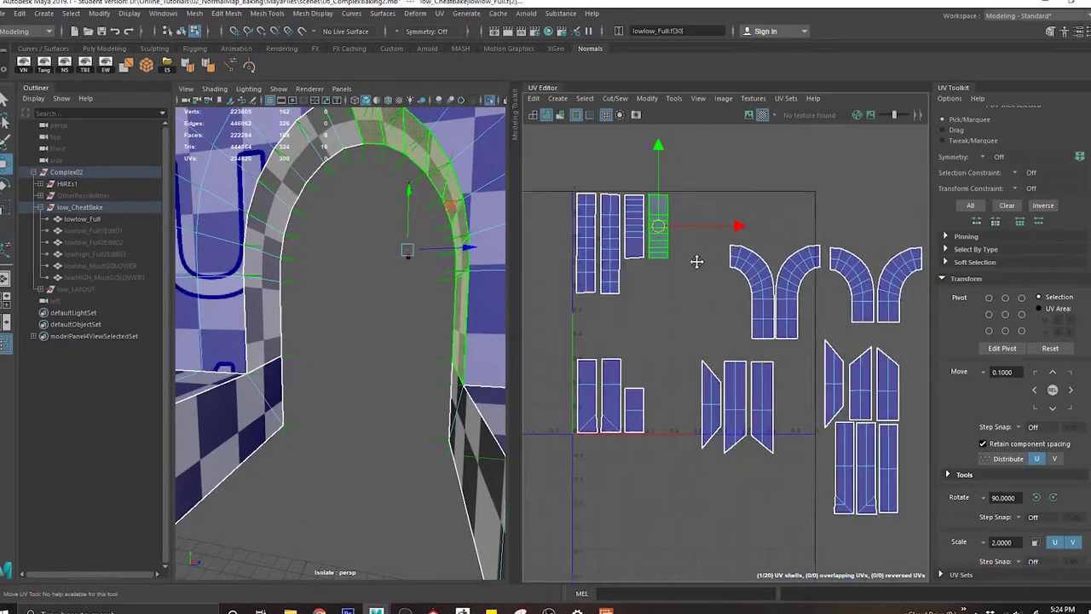
Step: Move the three underside shells next to the inner-side shells along the tile's lower edge
{"action": "middle_click_drag", "start_coordinate": [748, 305], "coordinate": [626, 207], "text": "alt"}
{"action": "left_click_drag", "start_coordinate": [806, 411], "coordinate": [810, 431]}
{"action": "middle_click_drag", "start_coordinate": [812, 444], "coordinate": [854, 455]}
{"action": "mouse_move", "coordinate": [692, 367]}
{"action": "left_mouse_down"}
{"action": "mouse_move", "coordinate": [748, 403]}
{"action": "mouse_move", "coordinate": [676, 364]}
{"action": "left_mouse_up"}
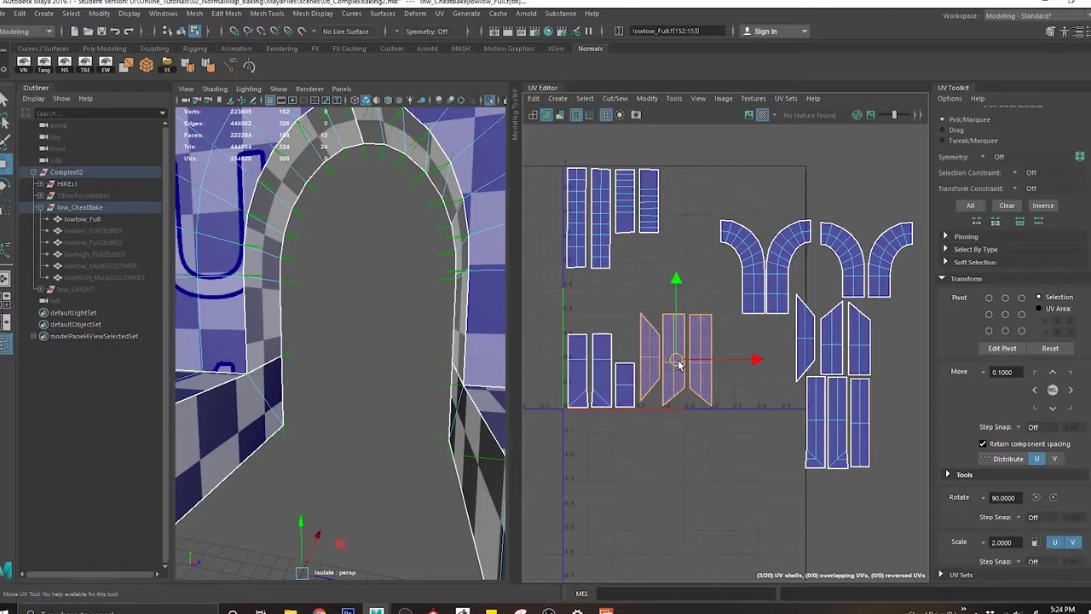
Step: Select all four front-face and back-face shells of the arch and raise them to the tile's top edge
{"action": "scroll", "coordinate": [755, 367], "scroll_direction": "down", "scroll_amount": 1}
{"action": "middle_click_drag", "start_coordinate": [816, 347], "coordinate": [760, 378], "text": "alt"}
{"action": "scroll", "coordinate": [760, 378], "scroll_direction": "up", "scroll_amount": 3}
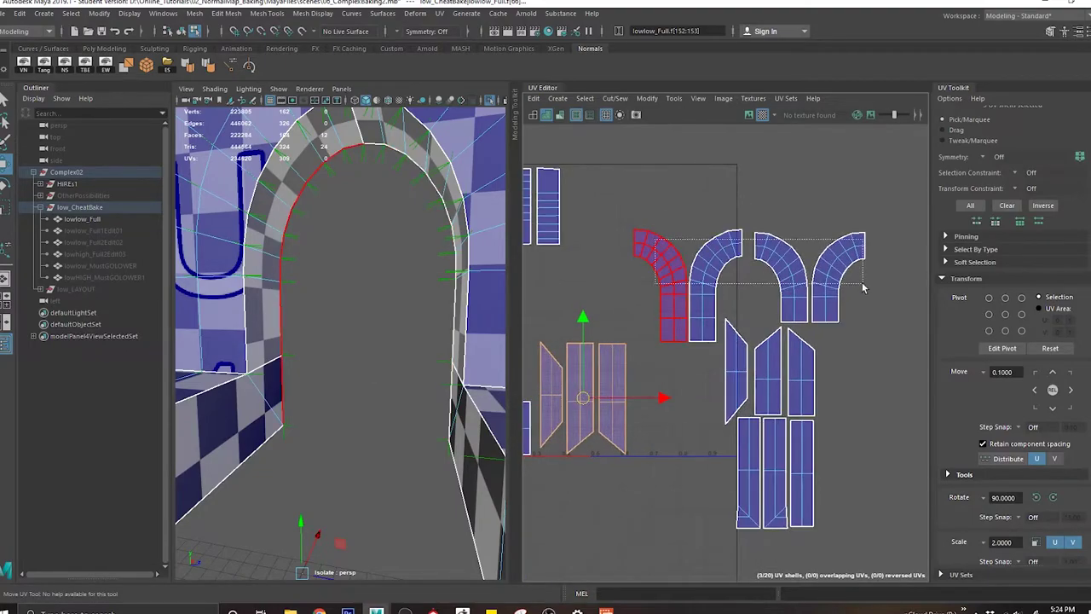
{"action": "left_click_drag", "start_coordinate": [862, 288], "coordinate": [858, 295]}
{"action": "middle_click_drag", "start_coordinate": [667, 281], "coordinate": [745, 309], "text": "alt"}
{"action": "middle_click_drag", "start_coordinate": [819, 255], "coordinate": [632, 284], "text": "alt"}
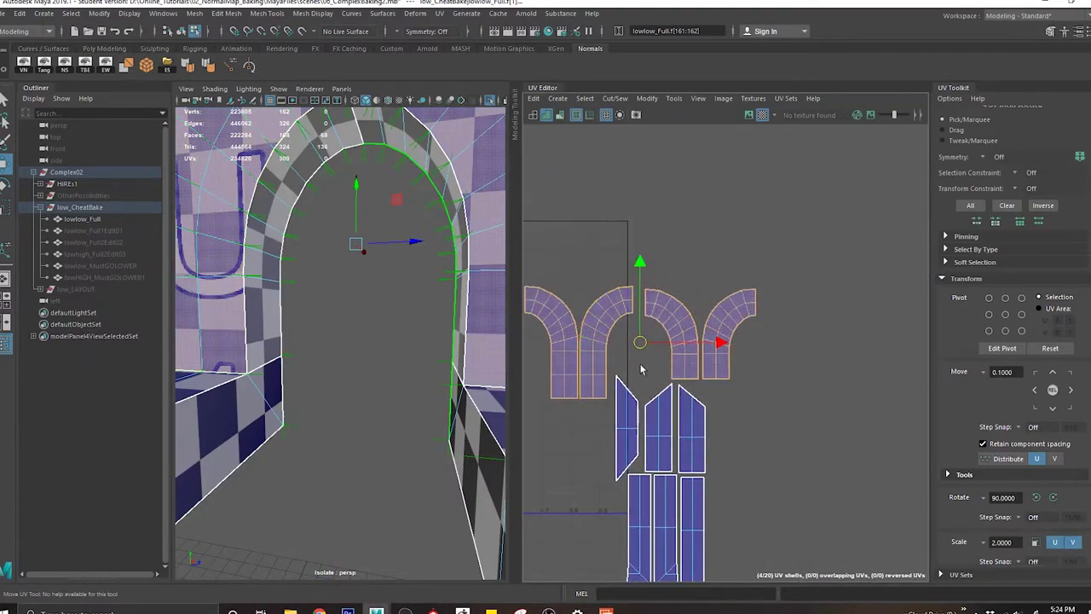
{"action": "left_click_drag", "start_coordinate": [322, 309], "coordinate": [360, 312], "text": "alt"}
{"action": "scroll", "coordinate": [361, 312], "scroll_direction": "down", "scroll_amount": 4}
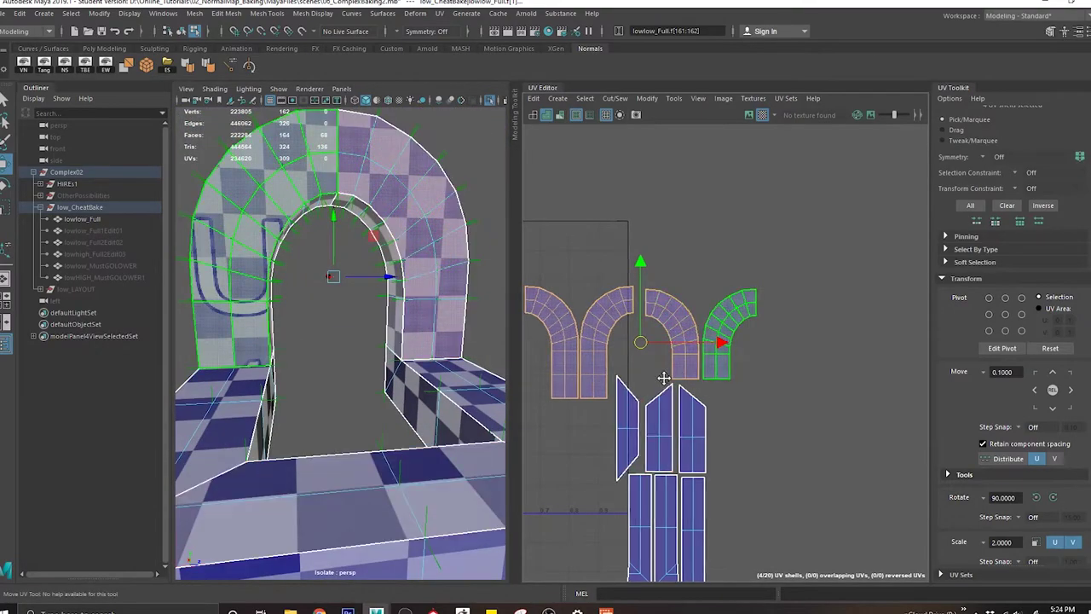
{"action": "middle_click_drag", "start_coordinate": [664, 380], "coordinate": [771, 373], "text": "alt"}
{"action": "middle_click_drag", "start_coordinate": [853, 402], "coordinate": [841, 339]}
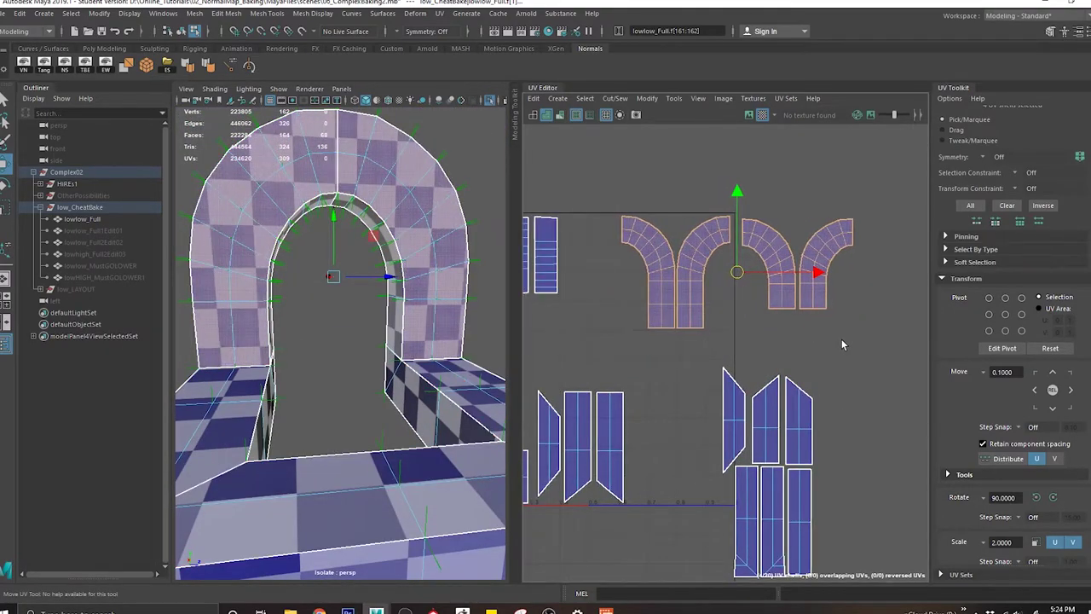
Step: Move the two front-face halves into the tile, directly beneath the back-face halves
{"action": "left_click_drag", "start_coordinate": [780, 277], "coordinate": [850, 329]}
{"action": "middle_click_drag", "start_coordinate": [817, 256], "coordinate": [752, 269]}
{"action": "middle_click_drag", "start_coordinate": [810, 303], "coordinate": [650, 302], "text": "alt"}
{"action": "middle_click_drag", "start_coordinate": [678, 329], "coordinate": [775, 359]}
{"action": "scroll", "coordinate": [734, 325], "scroll_direction": "up", "scroll_amount": 5}
{"action": "middle_click_drag", "start_coordinate": [734, 325], "coordinate": [831, 383], "text": "alt"}
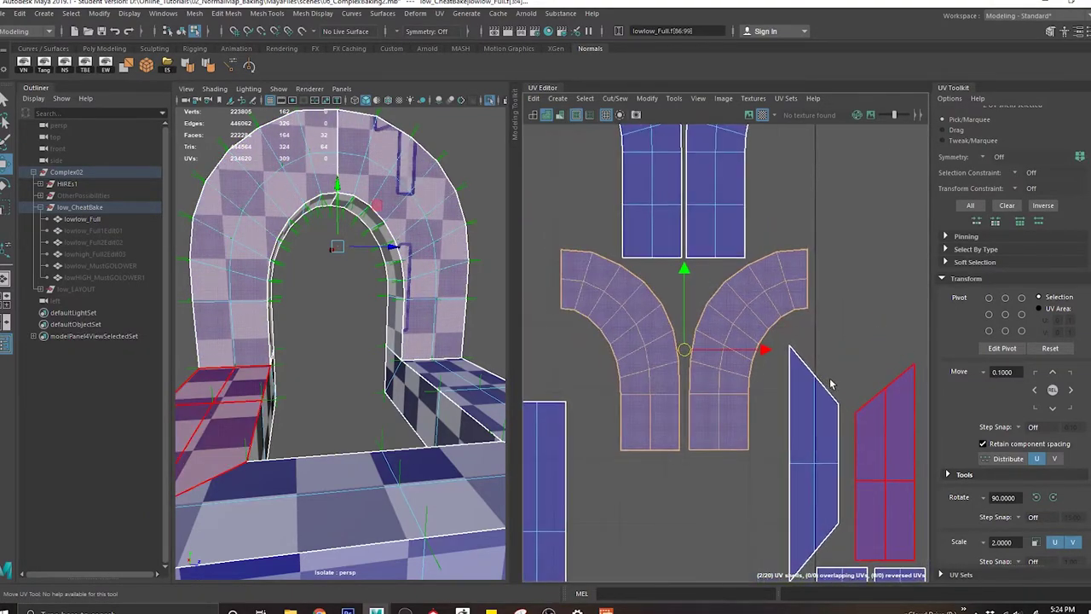
Step: Select the base's six top-face and outer-side shells and move them to the opposite side of the tile
{"action": "scroll", "coordinate": [830, 383], "scroll_direction": "down", "scroll_amount": 3}
{"action": "middle_click_drag", "start_coordinate": [740, 310], "coordinate": [697, 225], "text": "alt"}
{"action": "left_click_drag", "start_coordinate": [774, 337], "coordinate": [948, 501]}
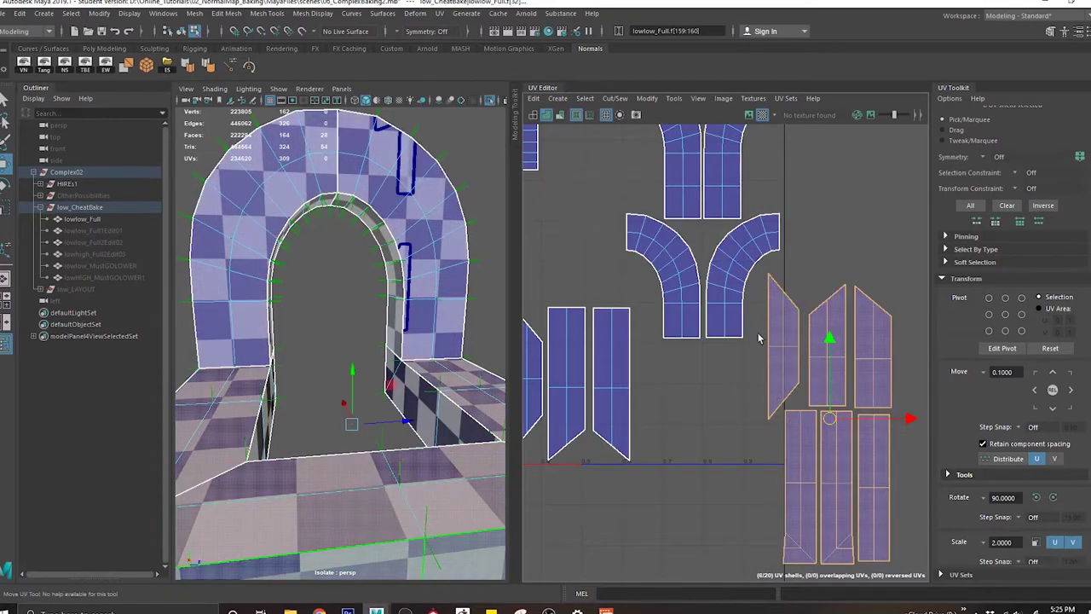
{"action": "right_click_drag", "start_coordinate": [758, 336], "coordinate": [682, 295], "text": "alt"}
{"action": "middle_click_drag", "start_coordinate": [682, 295], "coordinate": [769, 335], "text": "alt"}
{"action": "middle_click_drag", "start_coordinate": [871, 452], "coordinate": [589, 300]}
{"action": "right_click_drag", "start_coordinate": [609, 310], "coordinate": [590, 318], "text": "alt"}
{"action": "middle_click_drag", "start_coordinate": [590, 317], "coordinate": [658, 303], "text": "alt"}
Step: Move the base's three inner-side shells beneath the arch's front-face halves, placing the short shell on the inner side of the two long ones
{"action": "right_click_drag", "start_coordinate": [401, 328], "coordinate": [317, 294], "text": "alt"}
{"action": "middle_click_drag", "start_coordinate": [407, 345], "coordinate": [382, 285], "text": "alt"}
{"action": "middle_click_drag", "start_coordinate": [655, 338], "coordinate": [626, 355], "text": "alt"}
{"action": "right_click_drag", "start_coordinate": [594, 349], "coordinate": [692, 403], "text": "alt"}
{"action": "middle_click_drag", "start_coordinate": [686, 399], "coordinate": [759, 388], "text": "alt"}
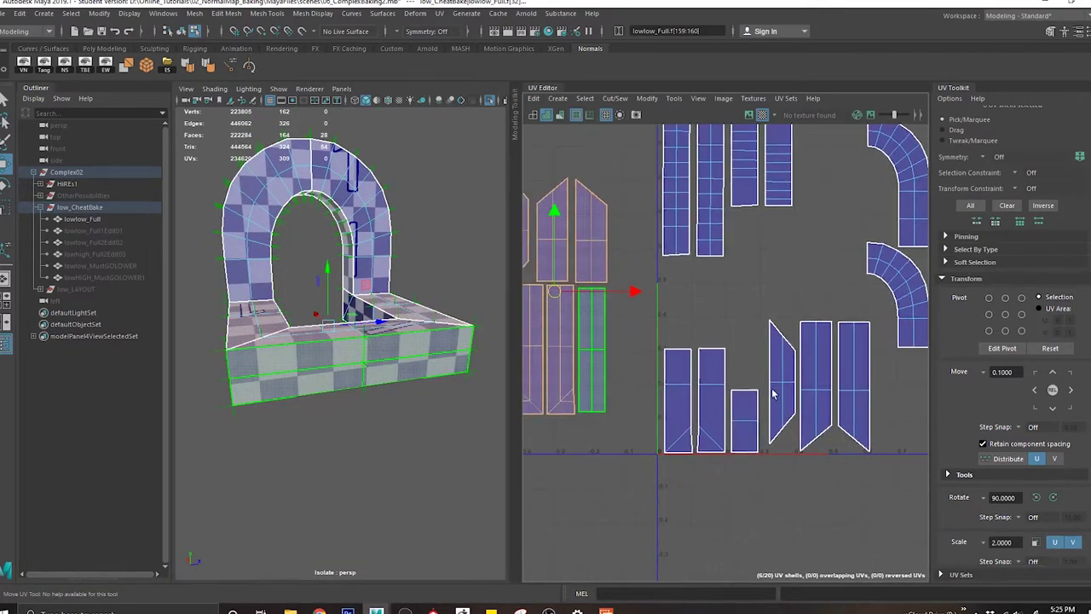
{"action": "mouse_move", "coordinate": [680, 397]}
{"action": "left_mouse_down"}
{"action": "mouse_move", "coordinate": [768, 466]}
{"action": "mouse_move", "coordinate": [683, 411]}
{"action": "left_mouse_up"}
{"action": "left_click", "coordinate": [759, 472]}
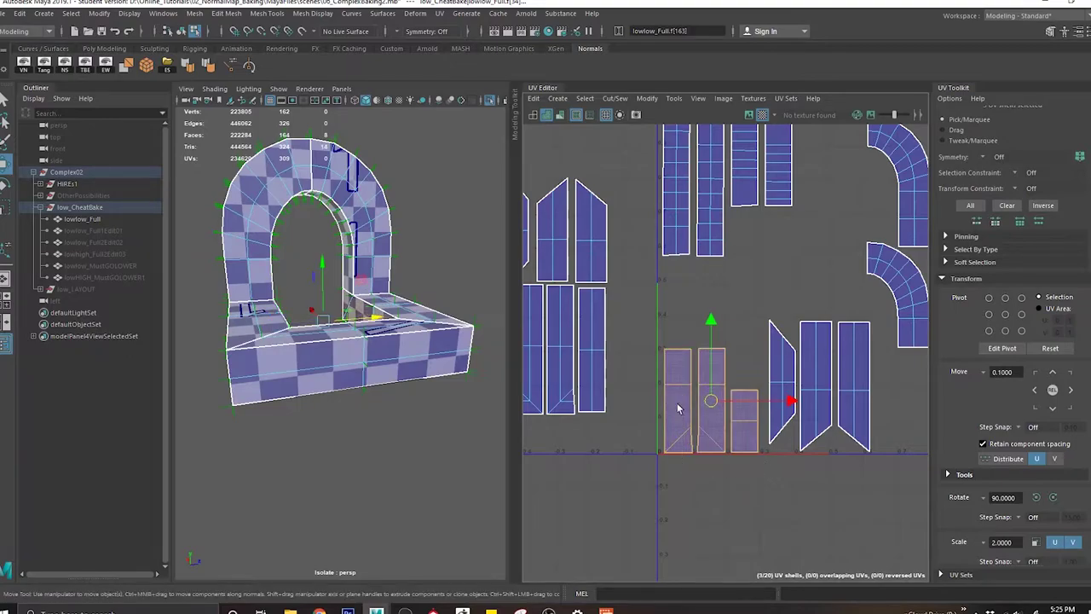
{"action": "left_click_drag", "start_coordinate": [321, 413], "coordinate": [639, 426], "text": "alt"}
{"action": "middle_click_drag", "start_coordinate": [824, 452], "coordinate": [718, 452], "text": "alt"}
{"action": "middle_click_drag", "start_coordinate": [633, 442], "coordinate": [864, 438]}
{"action": "right_click_drag", "start_coordinate": [871, 427], "coordinate": [947, 449], "text": "alt"}
{"action": "middle_click_drag", "start_coordinate": [948, 449], "coordinate": [858, 457], "text": "alt"}
{"action": "left_click_drag", "start_coordinate": [802, 396], "coordinate": [860, 414]}
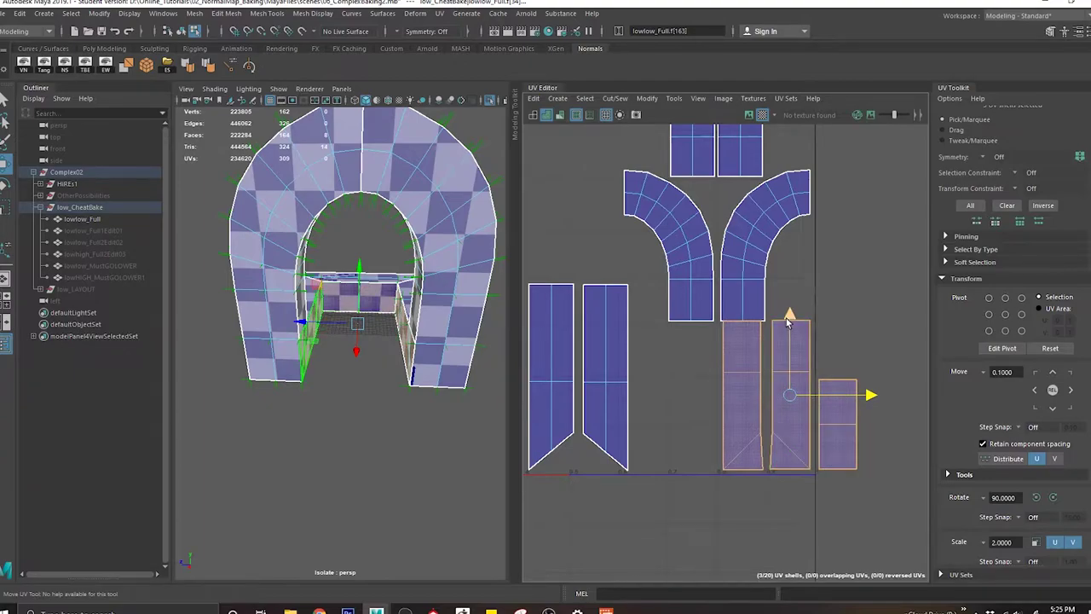
{"action": "left_click", "coordinate": [852, 432]}
{"action": "middle_click_drag", "start_coordinate": [873, 430], "coordinate": [752, 423]}
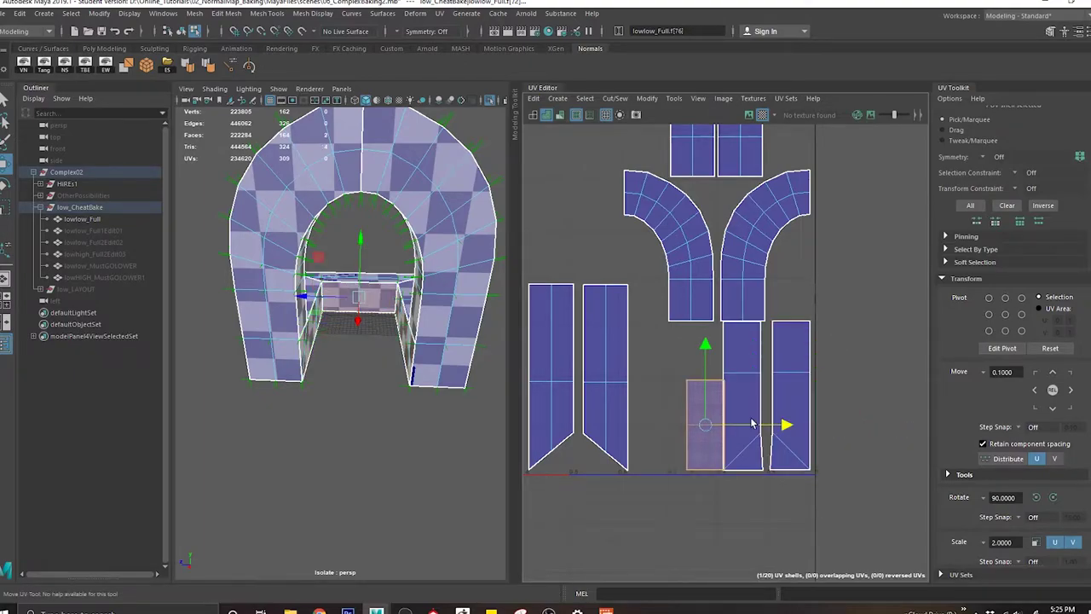
Step: Align the arch's two back-face halves with the front-face halves inside the tile's upper corner
{"action": "middle_click_drag", "start_coordinate": [744, 381], "coordinate": [765, 483], "text": "alt"}
{"action": "left_click_drag", "start_coordinate": [690, 339], "coordinate": [811, 362]}
{"action": "left_click", "coordinate": [679, 329]}
{"action": "middle_click_drag", "start_coordinate": [777, 281], "coordinate": [803, 416], "text": "alt"}
{"action": "left_click_drag", "start_coordinate": [738, 303], "coordinate": [761, 290]}
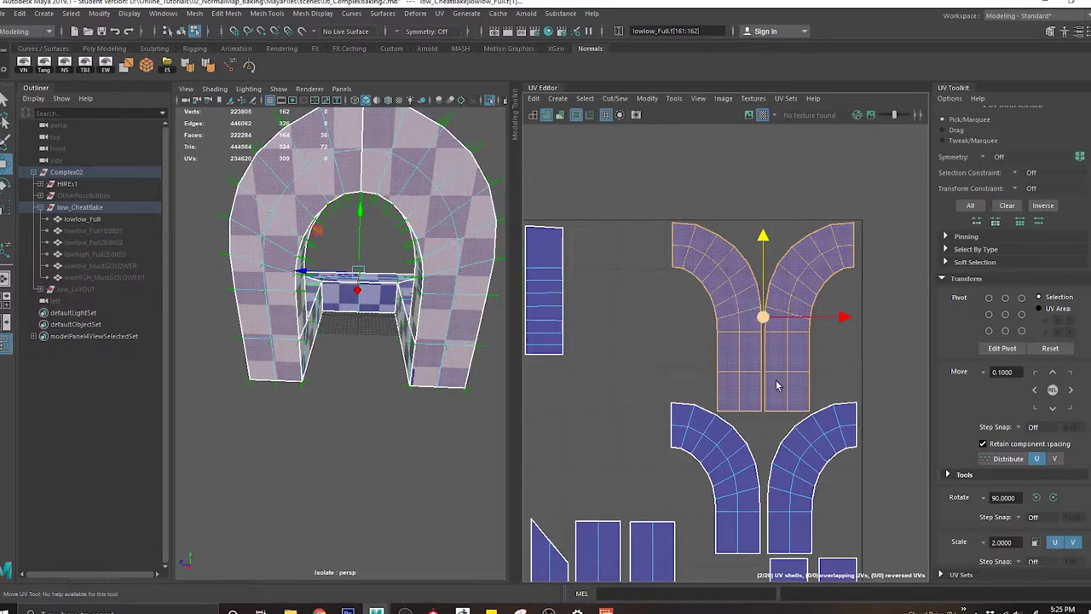
Step: Try to move one side top-face shell of the base together with its outer-side shell into the tile's empty lower corner
{"action": "middle_click_drag", "start_coordinate": [674, 567], "coordinate": [764, 368], "text": "alt"}
{"action": "scroll", "coordinate": [762, 368], "scroll_direction": "down", "scroll_amount": 1}
{"action": "scroll", "coordinate": [753, 360], "scroll_direction": "down", "scroll_amount": 2}
{"action": "middle_click_drag", "start_coordinate": [687, 285], "coordinate": [786, 314], "text": "alt"}
{"action": "left_click_drag", "start_coordinate": [548, 300], "coordinate": [563, 383]}
{"action": "left_click_drag", "start_coordinate": [393, 339], "coordinate": [196, 389], "text": "alt"}
{"action": "left_click_drag", "start_coordinate": [310, 482], "coordinate": [348, 429], "text": "alt"}
{"action": "key", "text": "q"}
{"action": "left_click_drag", "start_coordinate": [341, 362], "coordinate": [328, 380], "text": "alt"}
{"action": "scroll", "coordinate": [307, 399], "scroll_direction": "up", "scroll_amount": 2}
{"action": "left_click", "coordinate": [300, 402]}
{"action": "left_click", "coordinate": [324, 403], "text": "shift"}
{"action": "key", "text": "w"}
{"action": "middle_click_drag", "start_coordinate": [645, 388], "coordinate": [766, 414]}
{"action": "right_click_drag", "start_coordinate": [767, 418], "coordinate": [785, 484], "text": "alt"}
{"action": "middle_click_drag", "start_coordinate": [784, 484], "coordinate": [769, 437], "text": "alt"}
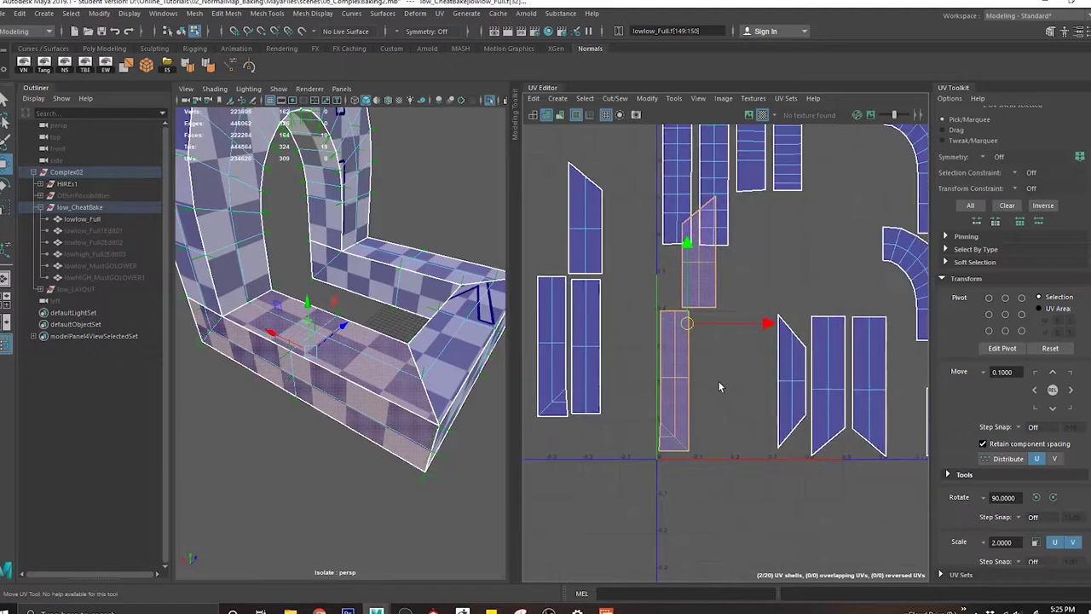
{"action": "key", "text": "ctrl+z"}
{"action": "key", "text": "ctrl+z"}
Step: Select the base's three top-face shells and move them into the tile, directly above the underside shells
{"action": "middle_click_drag", "start_coordinate": [651, 313], "coordinate": [734, 327], "text": "alt"}
{"action": "left_click_drag", "start_coordinate": [421, 382], "coordinate": [372, 372], "text": "alt"}
{"action": "left_click", "coordinate": [419, 362], "text": "shift"}
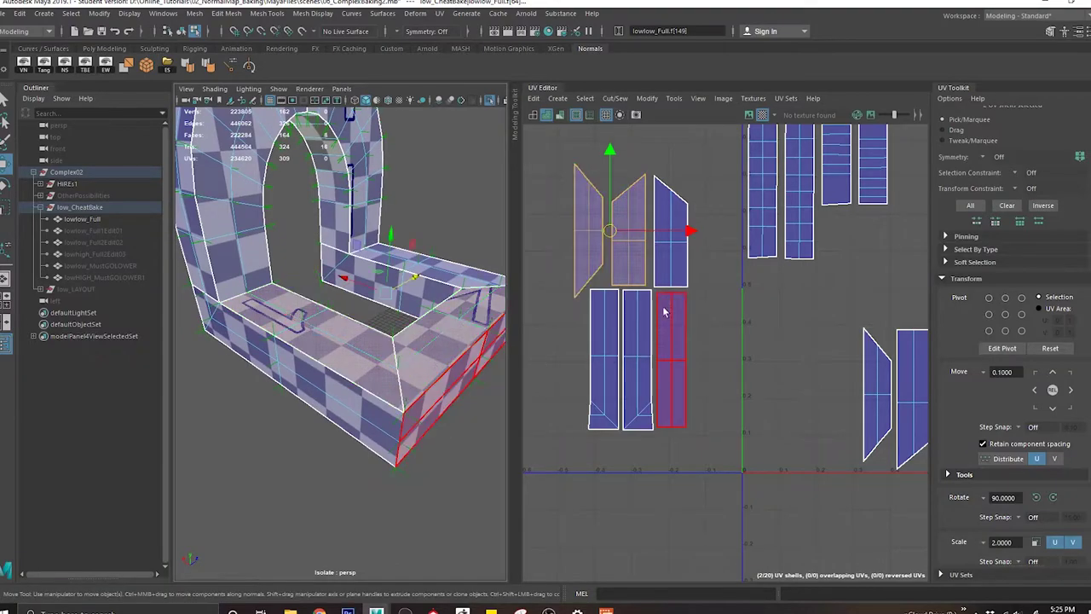
{"action": "left_click_drag", "start_coordinate": [441, 334], "coordinate": [375, 329], "text": "alt"}
{"action": "left_click", "coordinate": [461, 335], "text": "shift"}
{"action": "middle_click_drag", "start_coordinate": [665, 310], "coordinate": [820, 459]}
{"action": "middle_click_drag", "start_coordinate": [828, 383], "coordinate": [706, 390], "text": "alt"}
{"action": "left_click_drag", "start_coordinate": [666, 389], "coordinate": [780, 301]}
{"action": "left_click", "coordinate": [820, 235]}
{"action": "left_click", "coordinate": [758, 286]}
{"action": "left_click", "coordinate": [787, 319], "text": "shift"}
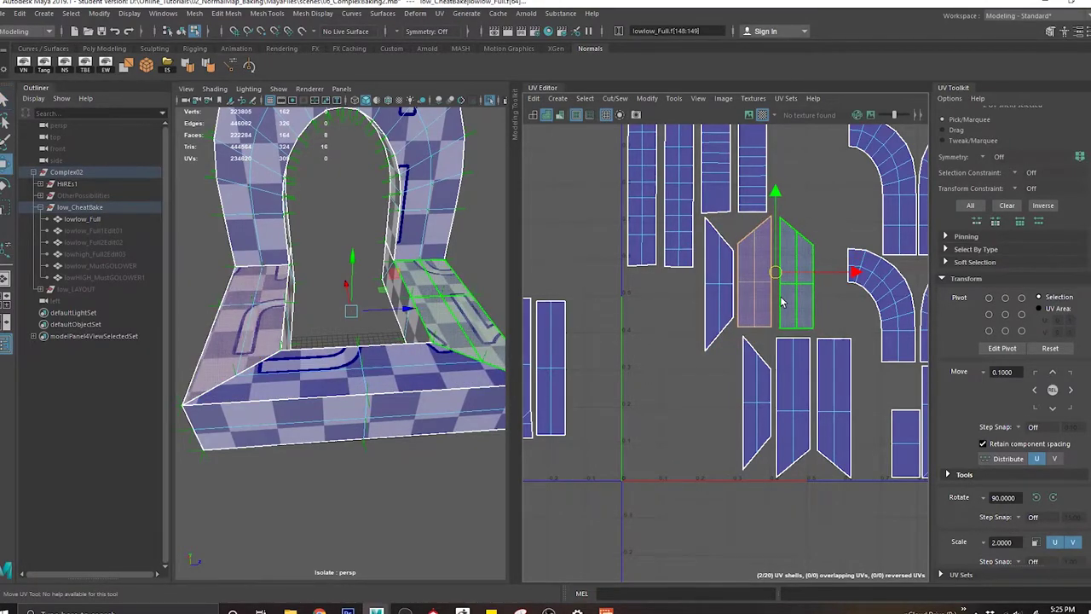
Step: Move the base's three outer-side shells into the tile's empty lower corner, beside the underside shells
{"action": "left_click_drag", "start_coordinate": [426, 328], "coordinate": [511, 333], "text": "alt"}
{"action": "middle_click_drag", "start_coordinate": [639, 373], "coordinate": [742, 362], "text": "alt"}
{"action": "left_click_drag", "start_coordinate": [715, 328], "coordinate": [591, 377]}
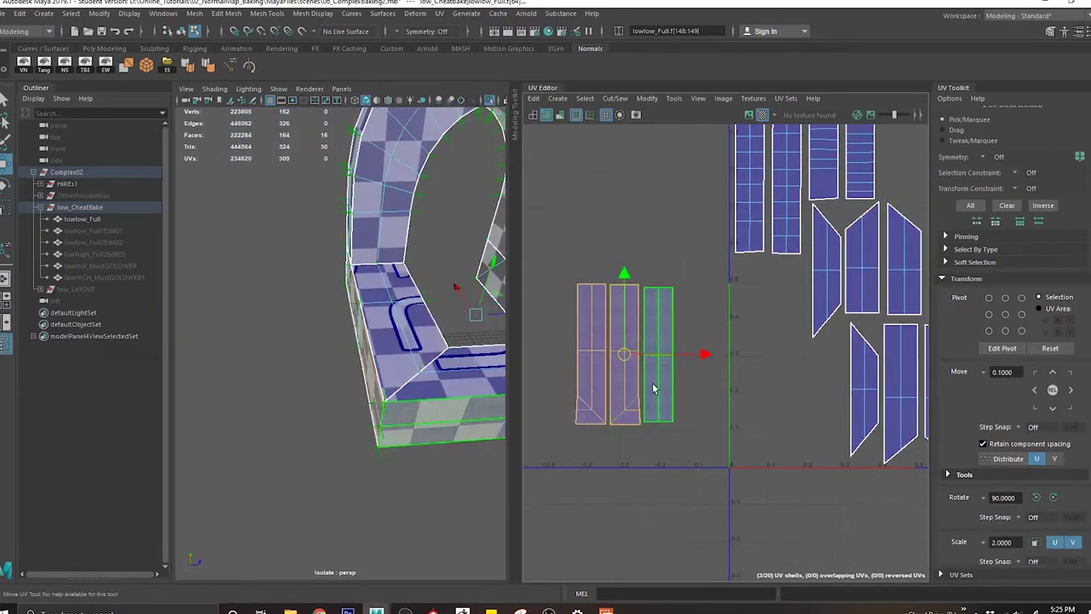
{"action": "middle_click_drag", "start_coordinate": [655, 389], "coordinate": [825, 416]}
{"action": "left_click_drag", "start_coordinate": [824, 417], "coordinate": [814, 425]}
{"action": "middle_click_drag", "start_coordinate": [844, 397], "coordinate": [716, 407], "text": "alt"}
{"action": "right_click_drag", "start_coordinate": [716, 407], "coordinate": [792, 469], "text": "alt"}
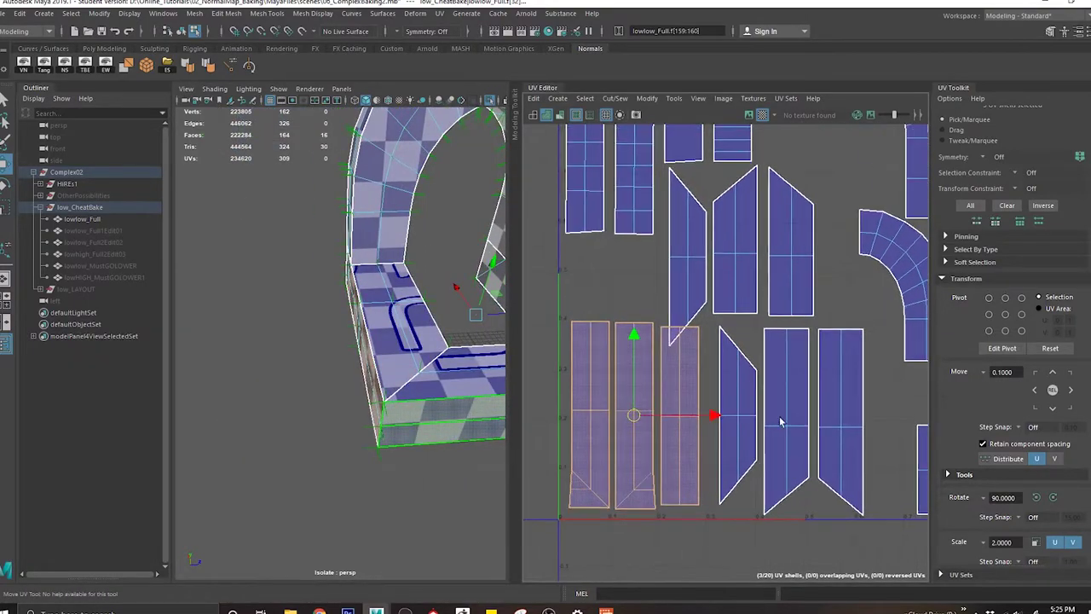
Step: Try to rotate the base's front top-face shell by 90 degrees and reposition it above the lower row of shells
{"action": "middle_click_drag", "start_coordinate": [791, 469], "coordinate": [806, 572], "text": "alt"}
{"action": "left_click", "coordinate": [700, 359]}
{"action": "middle_click_drag", "start_coordinate": [789, 362], "coordinate": [766, 351], "text": "alt"}
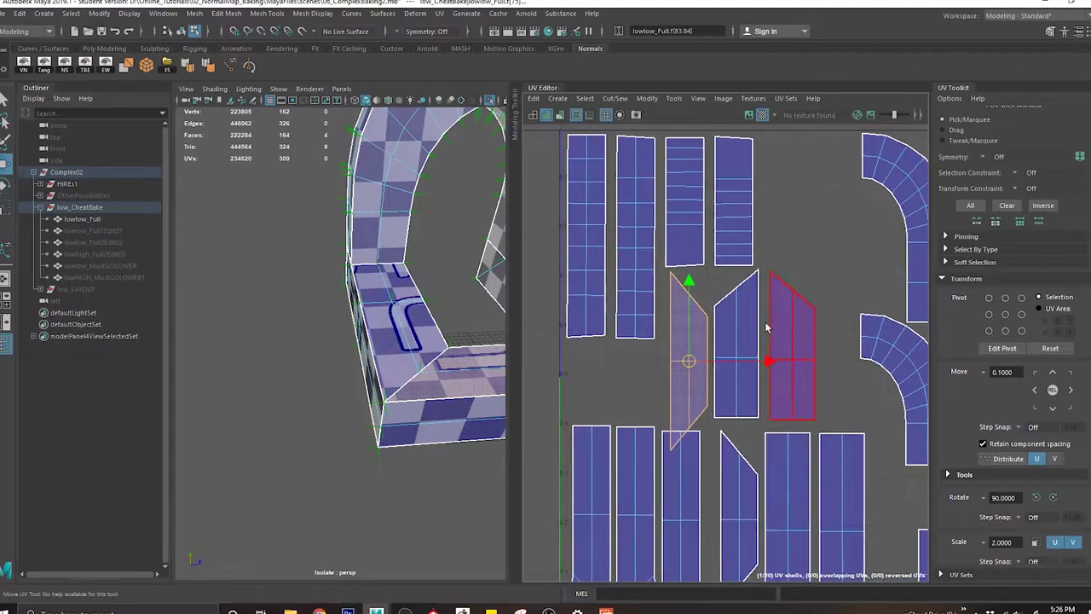
{"action": "key", "text": "j"}
{"action": "middle_click_drag", "start_coordinate": [792, 287], "coordinate": [764, 477]}
{"action": "key", "text": "w"}
{"action": "middle_click_drag", "start_coordinate": [790, 401], "coordinate": [755, 437]}
{"action": "key", "text": "ctrl+z"}
{"action": "key", "text": "ctrl+z"}
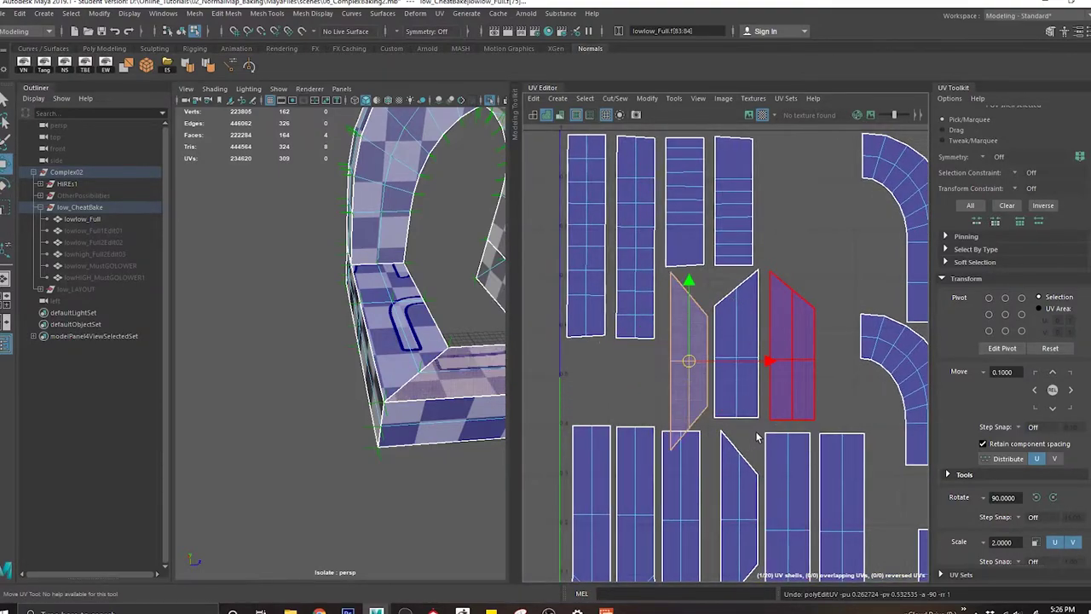
Step: Move the front top-face shell up beside the arch's strip shells and the two side top-face shells directly below the short strips
{"action": "scroll", "coordinate": [785, 397], "scroll_direction": "down", "scroll_amount": 1}
{"action": "middle_click_drag", "start_coordinate": [787, 397], "coordinate": [731, 384], "text": "alt"}
{"action": "middle_click_drag", "start_coordinate": [649, 425], "coordinate": [736, 303]}
{"action": "left_click", "coordinate": [725, 372]}
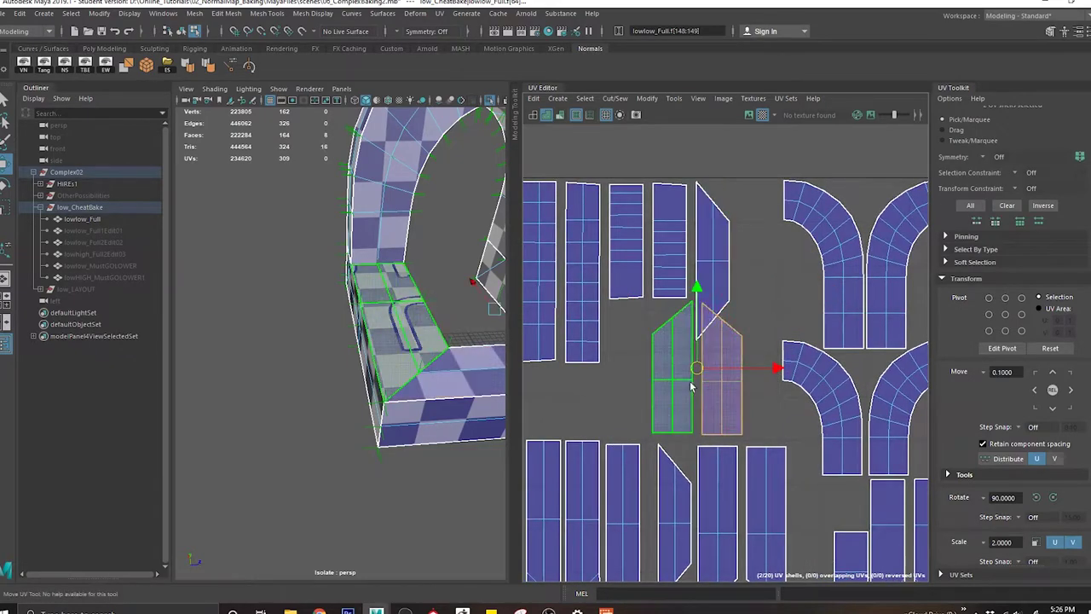
{"action": "left_click", "coordinate": [687, 382], "text": "shift"}
{"action": "left_click_drag", "start_coordinate": [698, 369], "coordinate": [652, 377]}
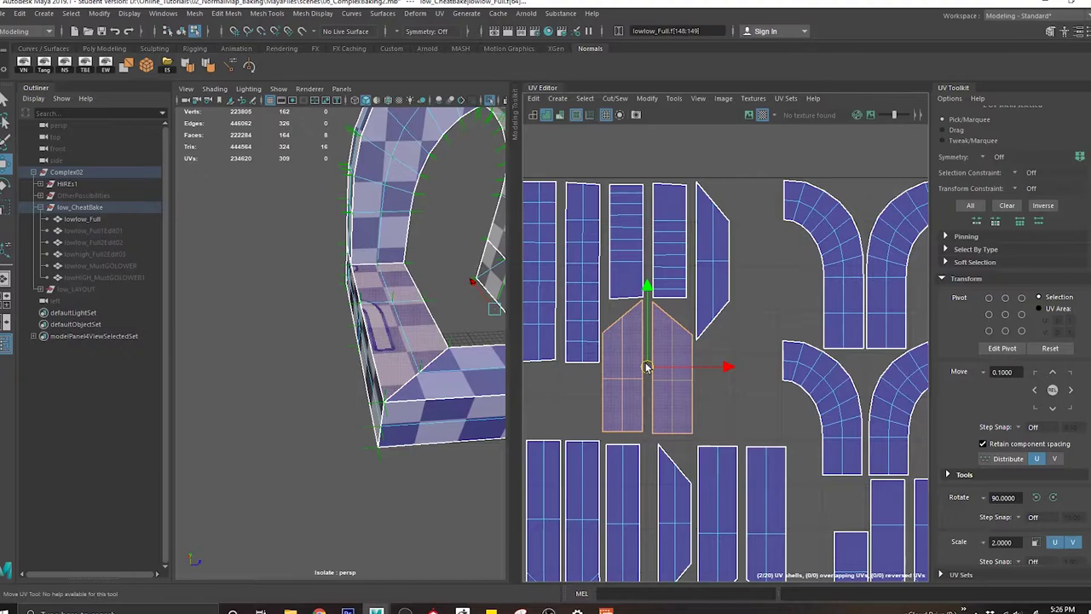
{"action": "left_click", "coordinate": [716, 282]}
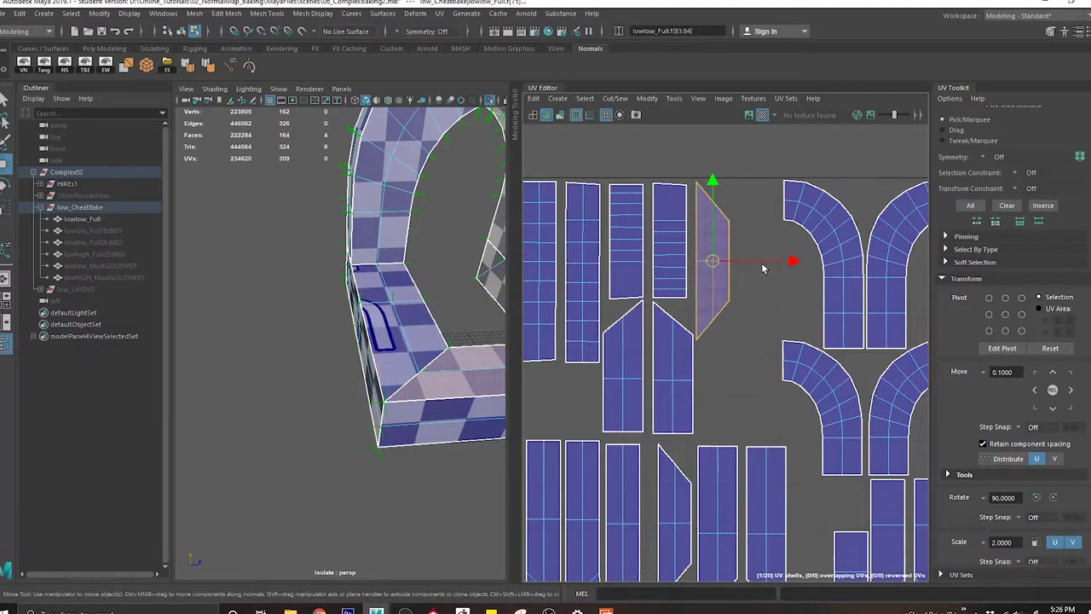
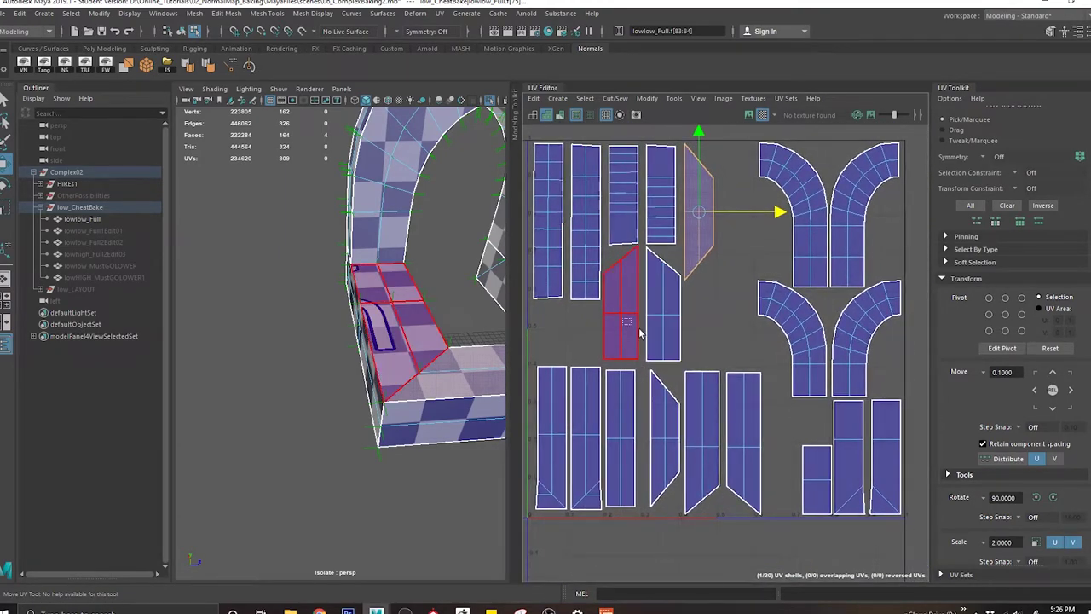
Step: Examine the UV layout and the arch model's checker pattern for remaining gaps and shell placement
{"action": "left_click_drag", "start_coordinate": [640, 331], "coordinate": [663, 319]}
{"action": "middle_click_drag", "start_coordinate": [743, 315], "coordinate": [782, 339], "text": "alt"}
{"action": "mouse_move", "coordinate": [398, 328]}
{"action": "left_mouse_down", "text": "alt"}
{"action": "mouse_move", "coordinate": [452, 337]}
{"action": "mouse_move", "coordinate": [379, 329]}
{"action": "left_mouse_up", "text": "alt"}
{"action": "key", "text": "q"}
{"action": "right_click_drag", "start_coordinate": [307, 241], "coordinate": [366, 221]}
{"action": "middle_click_drag", "start_coordinate": [747, 344], "coordinate": [685, 313], "text": "alt"}
{"action": "right_click_drag", "start_coordinate": [799, 421], "coordinate": [744, 405]}
{"action": "left_click", "coordinate": [786, 457]}
{"action": "middle_click_drag", "start_coordinate": [697, 346], "coordinate": [698, 369], "text": "alt"}
{"action": "key", "text": "q"}
{"action": "right_click_drag", "start_coordinate": [271, 256], "coordinate": [317, 234]}
{"action": "left_click", "coordinate": [336, 296]}
{"action": "left_click", "coordinate": [315, 213]}
{"action": "middle_click_drag", "start_coordinate": [317, 215], "coordinate": [329, 272], "text": "alt"}
{"action": "left_click_drag", "start_coordinate": [329, 272], "coordinate": [349, 265], "text": "alt"}
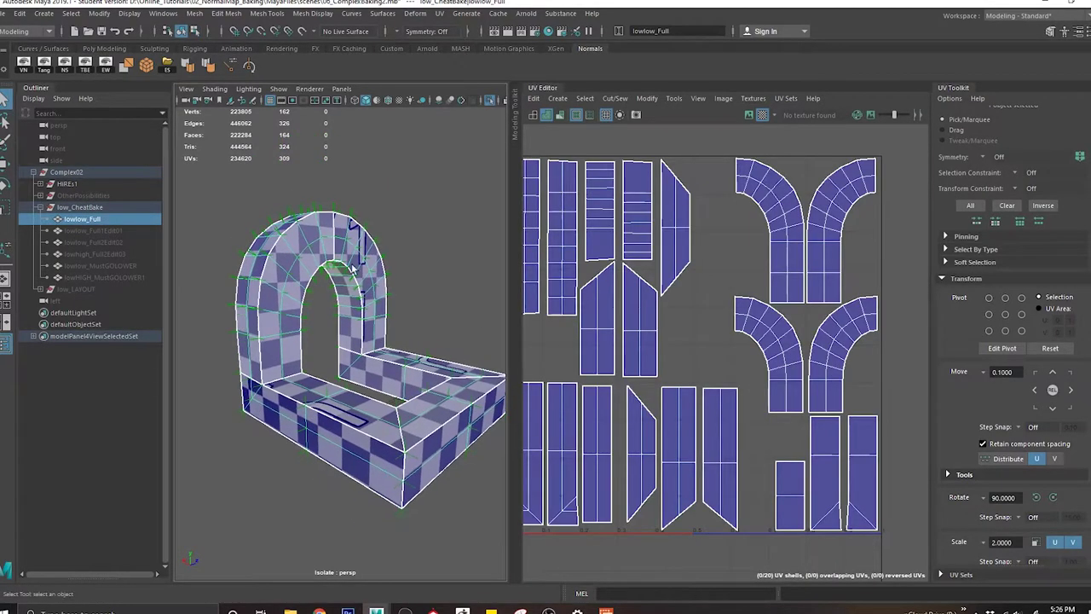
Step: Return to UV shell selection and nudge the front underside shell sideways, closer to the outer-side shells
{"action": "middle_click_drag", "start_coordinate": [761, 359], "coordinate": [833, 368], "text": "alt"}
{"action": "middle_click_drag", "start_coordinate": [716, 312], "coordinate": [699, 343], "text": "alt"}
{"action": "right_click_drag", "start_coordinate": [699, 343], "coordinate": [781, 358], "text": "alt"}
{"action": "middle_click_drag", "start_coordinate": [750, 324], "coordinate": [730, 295], "text": "alt"}
{"action": "right_click_drag", "start_coordinate": [757, 224], "coordinate": [719, 215]}
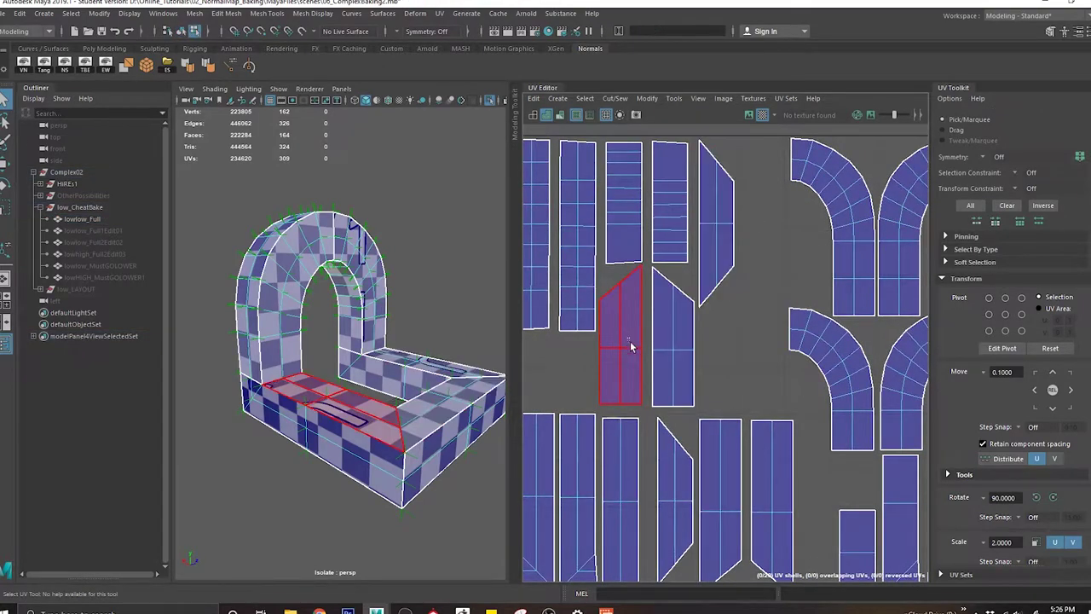
{"action": "left_click_drag", "start_coordinate": [627, 341], "coordinate": [671, 353]}
{"action": "key", "text": "w"}
{"action": "middle_click_drag", "start_coordinate": [737, 384], "coordinate": [699, 347], "text": "alt"}
{"action": "left_click", "coordinate": [709, 367]}
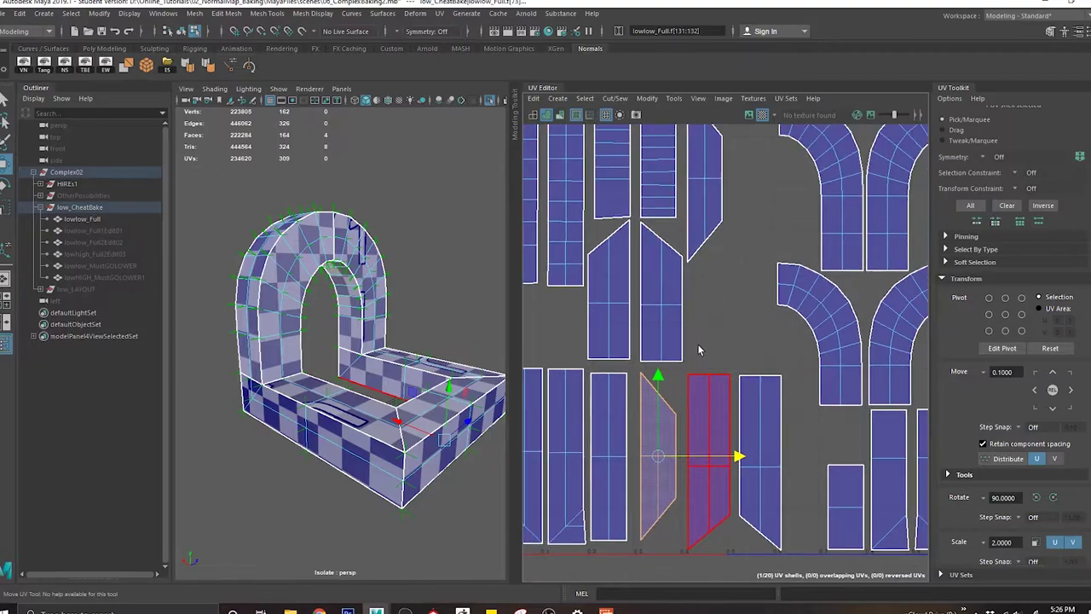
Step: Move the base's two side top-face shells into the tile's upper row, between the arch's strip shells and its back-face halves
{"action": "left_click_drag", "start_coordinate": [617, 315], "coordinate": [790, 297]}
{"action": "middle_click_drag", "start_coordinate": [788, 245], "coordinate": [770, 339], "text": "alt"}
{"action": "mouse_move", "coordinate": [700, 386]}
{"action": "left_mouse_down"}
{"action": "mouse_move", "coordinate": [711, 253]}
{"action": "mouse_move", "coordinate": [609, 391]}
{"action": "mouse_move", "coordinate": [715, 395]}
{"action": "left_mouse_up"}
Step: Move the front top-face shell into the tile's lower row, between the underside shells and the short inner-side shell
{"action": "left_click", "coordinate": [683, 331]}
{"action": "middle_click_drag", "start_coordinate": [709, 370], "coordinate": [565, 320], "text": "alt"}
{"action": "middle_click_drag", "start_coordinate": [655, 381], "coordinate": [705, 301], "text": "alt"}
{"action": "middle_click_drag", "start_coordinate": [667, 307], "coordinate": [860, 516]}
{"action": "left_click", "coordinate": [663, 322]}
{"action": "scroll", "coordinate": [663, 320], "scroll_direction": "down", "scroll_amount": 3}
{"action": "middle_click_drag", "start_coordinate": [646, 291], "coordinate": [640, 252], "text": "alt"}
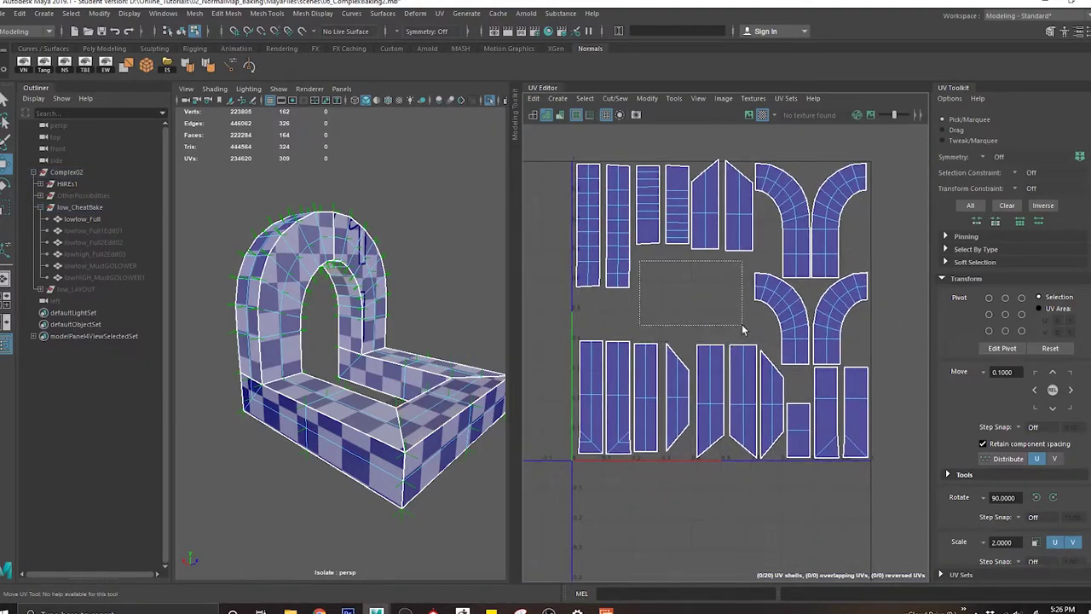
{"action": "middle_click_drag", "start_coordinate": [707, 304], "coordinate": [692, 320], "text": "alt"}
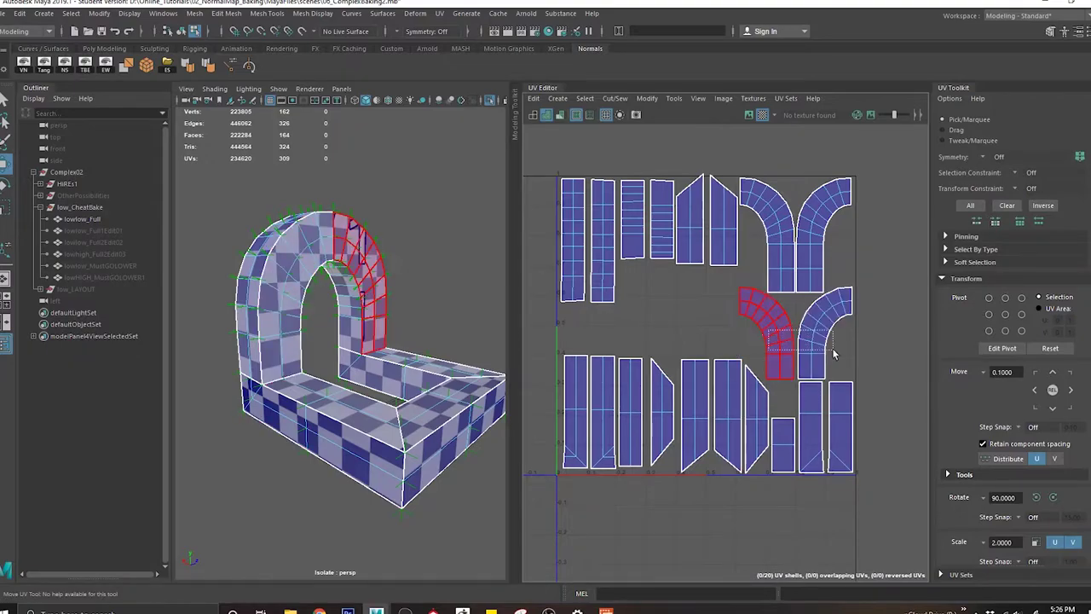
{"action": "left_click_drag", "start_coordinate": [832, 351], "coordinate": [760, 360]}
Step: Select the whole lowlow_Full arch in object mode and export it as an FBX file named LowRes_BasicUV
{"action": "right_click_drag", "start_coordinate": [292, 288], "coordinate": [334, 263]}
{"action": "left_click", "coordinate": [359, 310]}
{"action": "left_click_drag", "start_coordinate": [381, 320], "coordinate": [362, 351], "text": "alt"}
{"action": "right_click_drag", "start_coordinate": [363, 351], "coordinate": [334, 305], "text": "alt"}
{"action": "scroll", "coordinate": [334, 305], "scroll_direction": "down", "scroll_amount": 5}
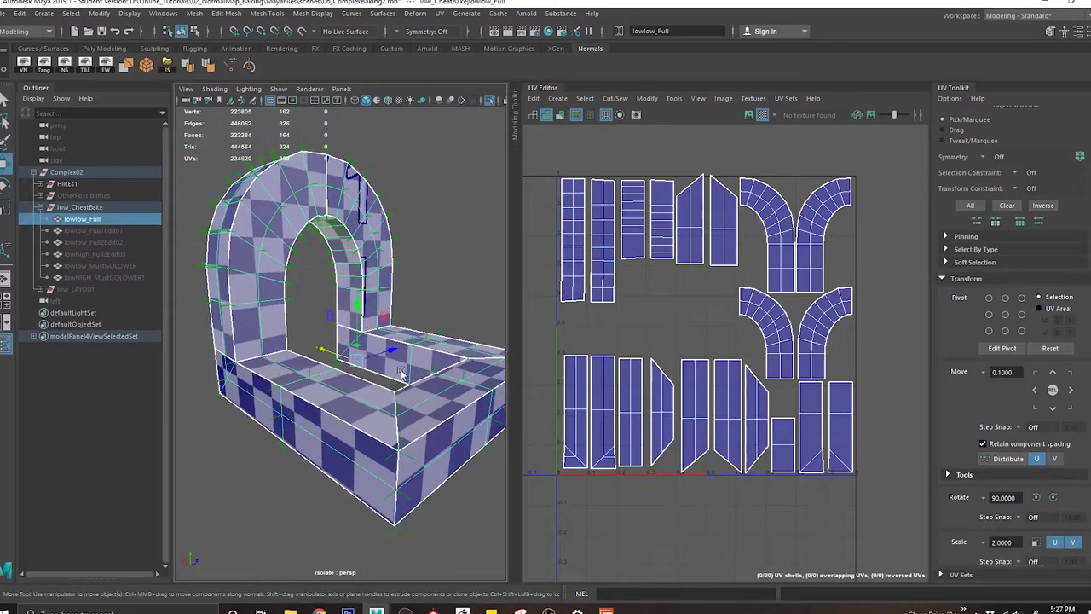
{"action": "left_click", "coordinate": [6, 15]}
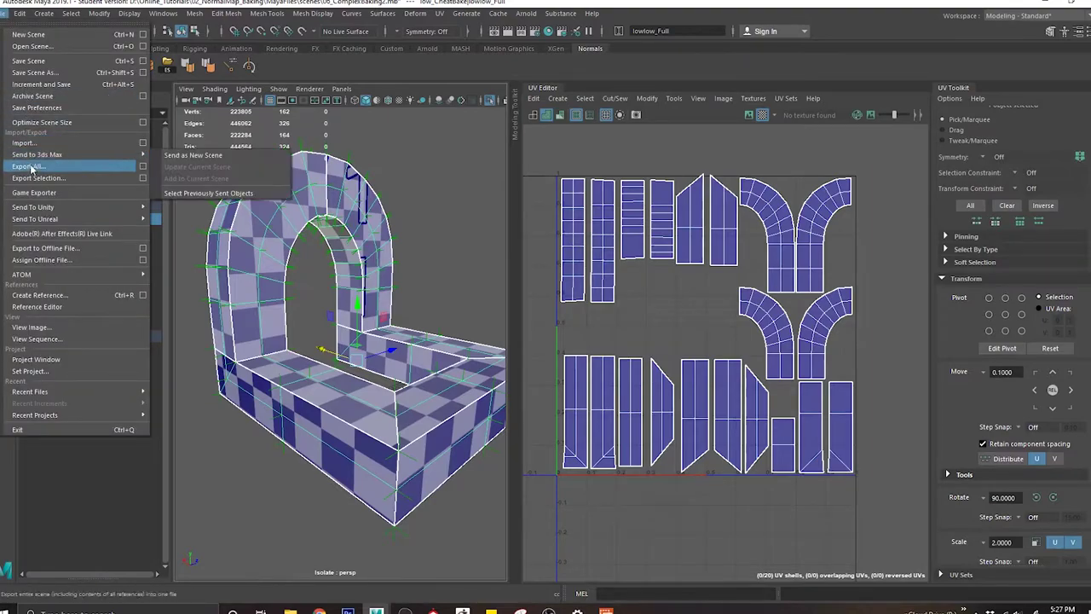
{"action": "left_click", "coordinate": [51, 177]}
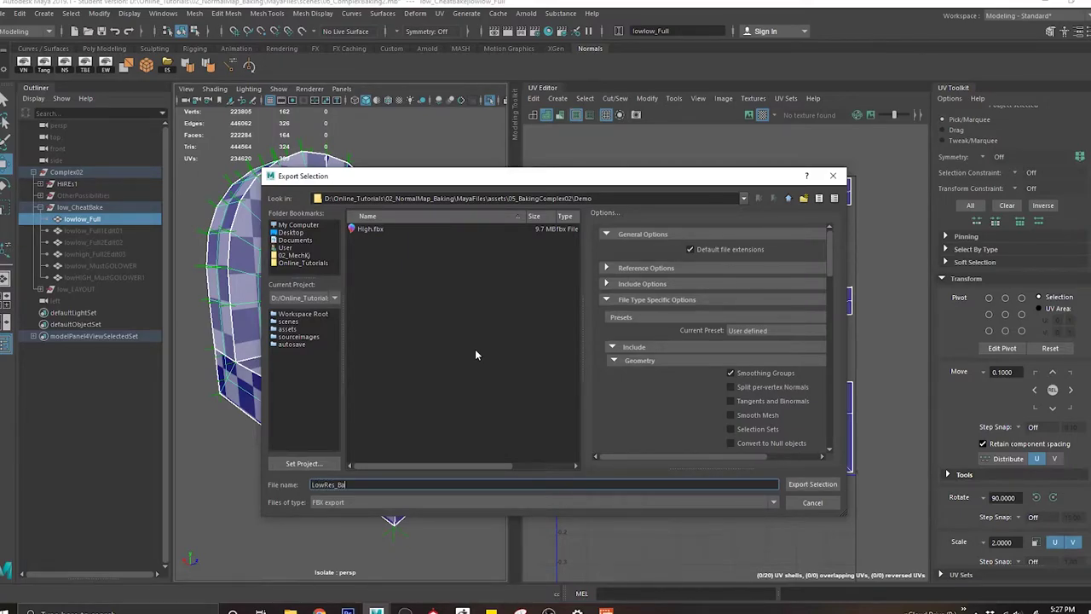
{"action": "type", "text": "LowRes_BasicUV"}
{"action": "key", "text": "Return"}
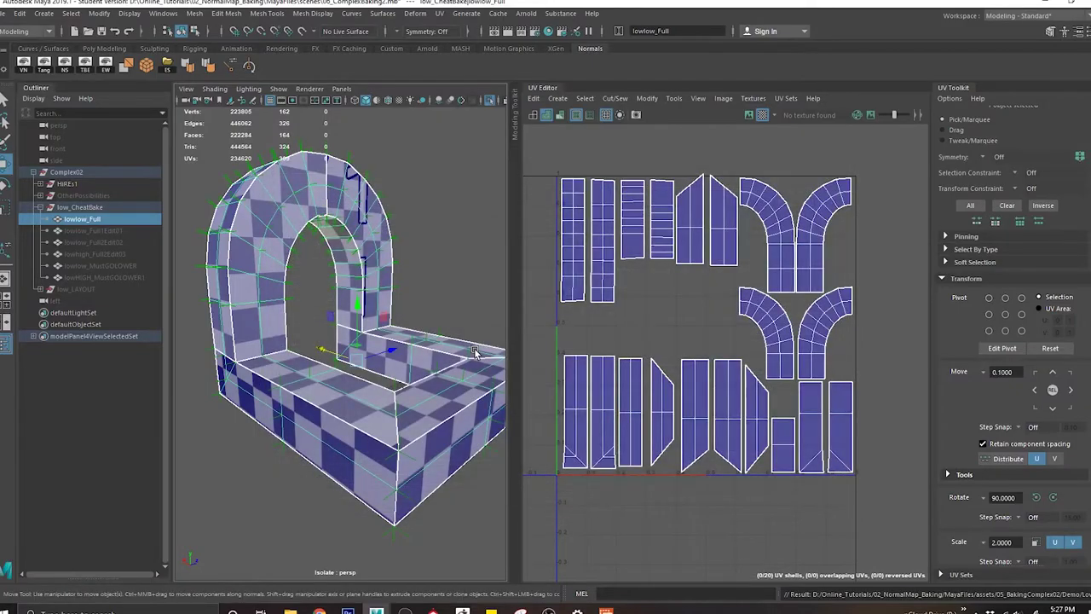
Step: Switch to Marmoset Toolbag and import the LowRes_BasicUV model from the Demo folder
{"action": "left_click", "coordinate": [418, 608]}
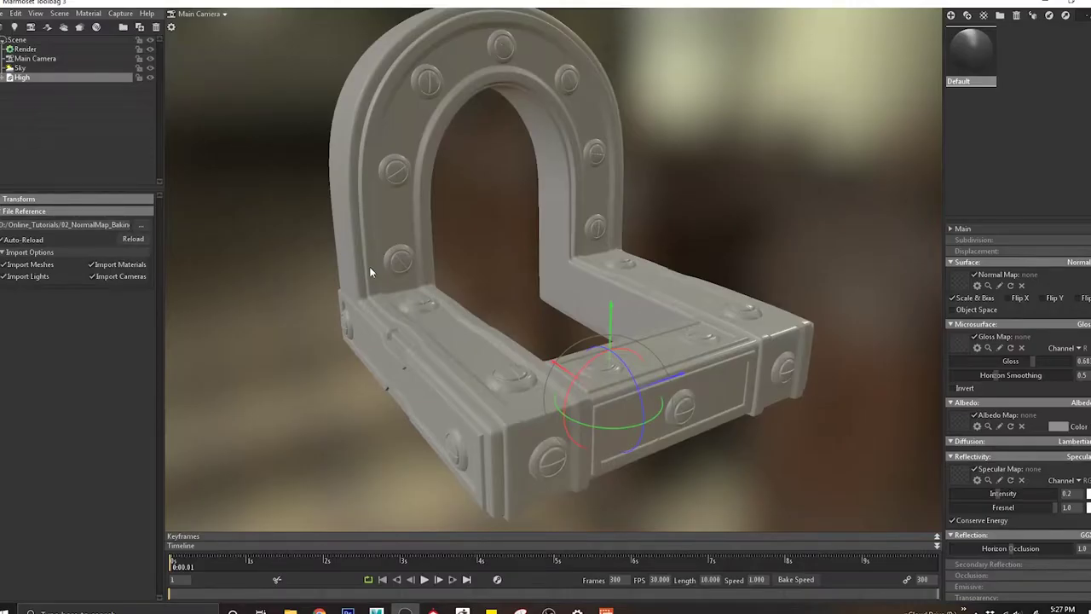
{"action": "left_click_drag", "start_coordinate": [381, 268], "coordinate": [334, 243]}
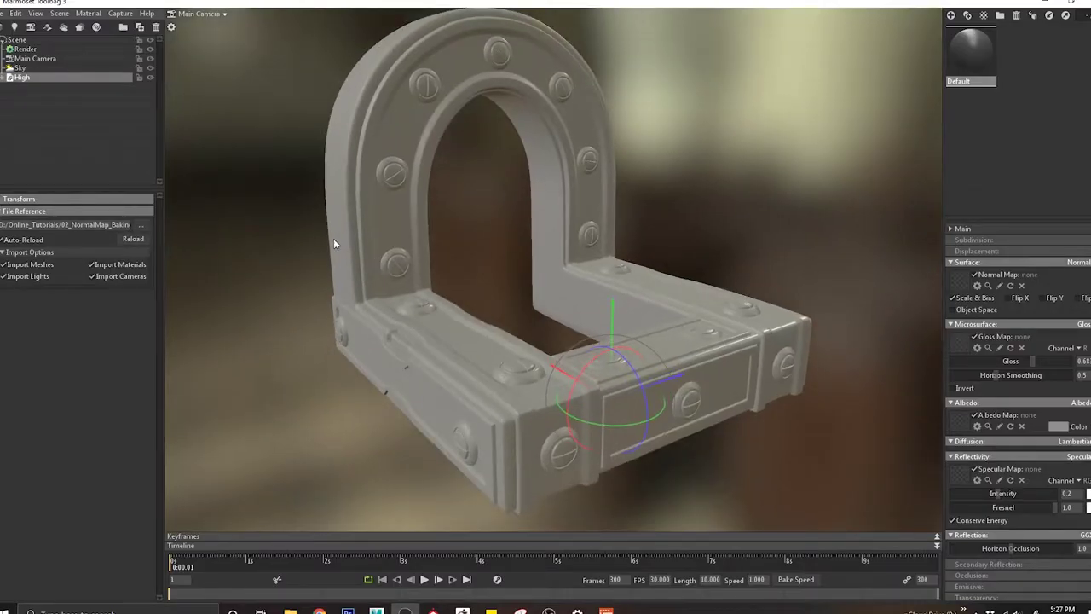
{"action": "left_click", "coordinate": [5, 13]}
{"action": "left_click", "coordinate": [24, 98]}
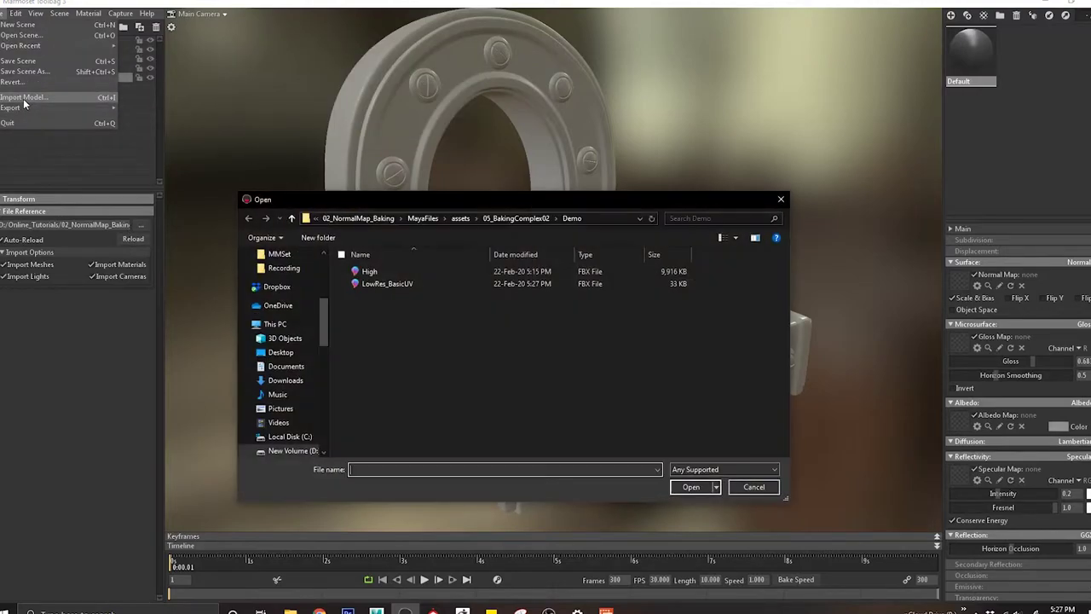
{"action": "double_click", "coordinate": [378, 286]}
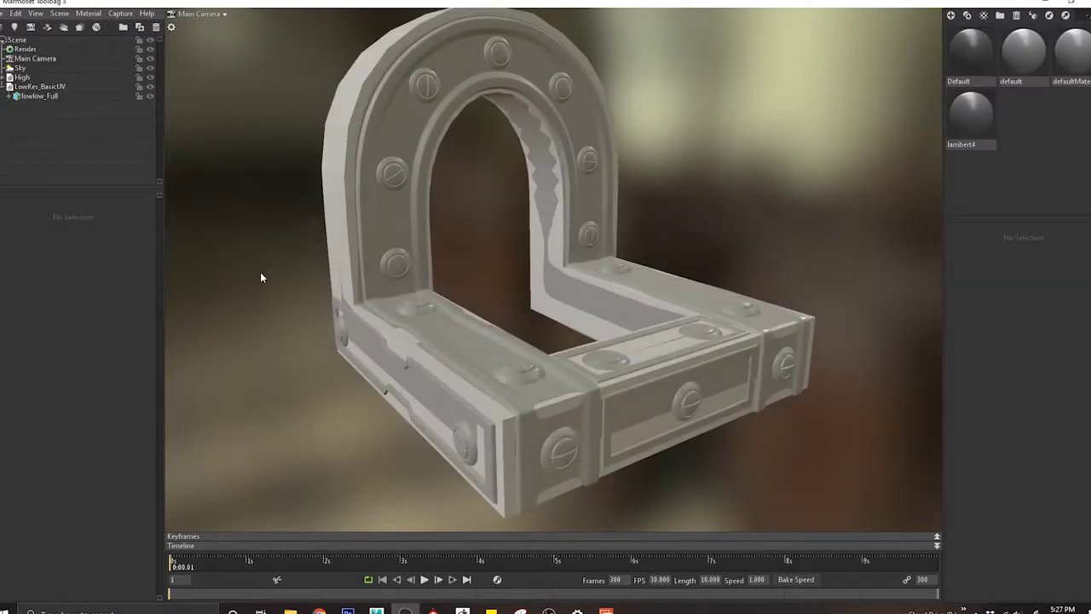
Step: Create a baker and assign High to its High slot and LowRes_BasicUV to its Low slot
{"action": "left_click", "coordinate": [78, 28]}
{"action": "left_click_drag", "start_coordinate": [30, 79], "coordinate": [46, 125]}
{"action": "left_click_drag", "start_coordinate": [43, 78], "coordinate": [67, 136]}
Step: Hide the high-poly mesh, then bake Baker 1's Normals map and preview it on the low-poly arch
{"action": "left_click", "coordinate": [150, 98]}
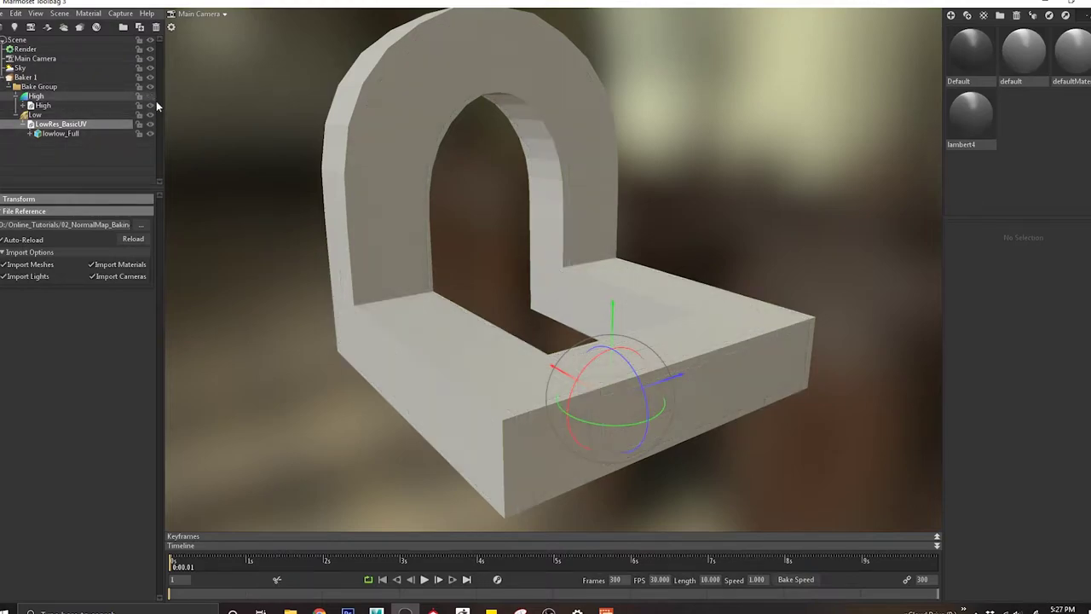
{"action": "left_click_drag", "start_coordinate": [376, 202], "coordinate": [514, 180]}
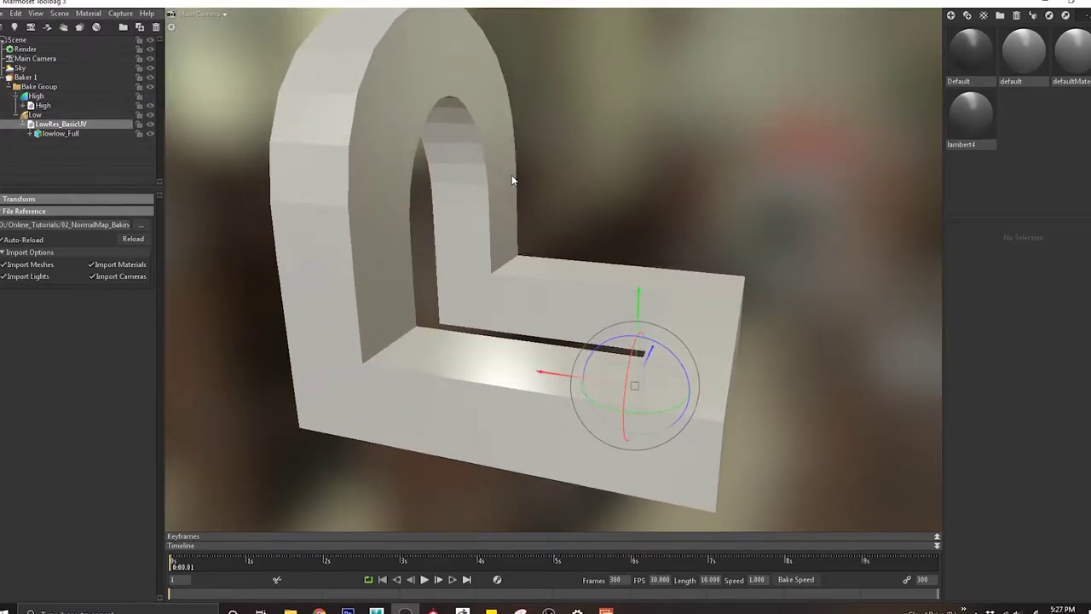
{"action": "left_click", "coordinate": [43, 77]}
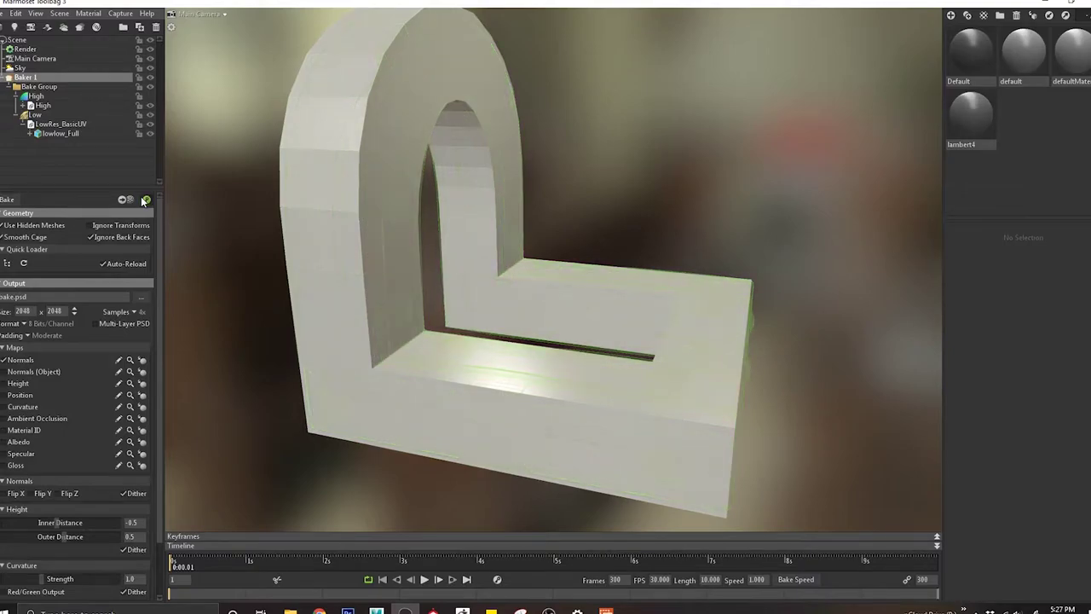
{"action": "left_click", "coordinate": [9, 201]}
{"action": "left_click_drag", "start_coordinate": [375, 224], "coordinate": [335, 208]}
Step: Give the Baker 1 Preview material a light grey albedo, a specular intensity of 0.632 and a gloss of about 0.67
{"action": "left_click", "coordinate": [992, 72]}
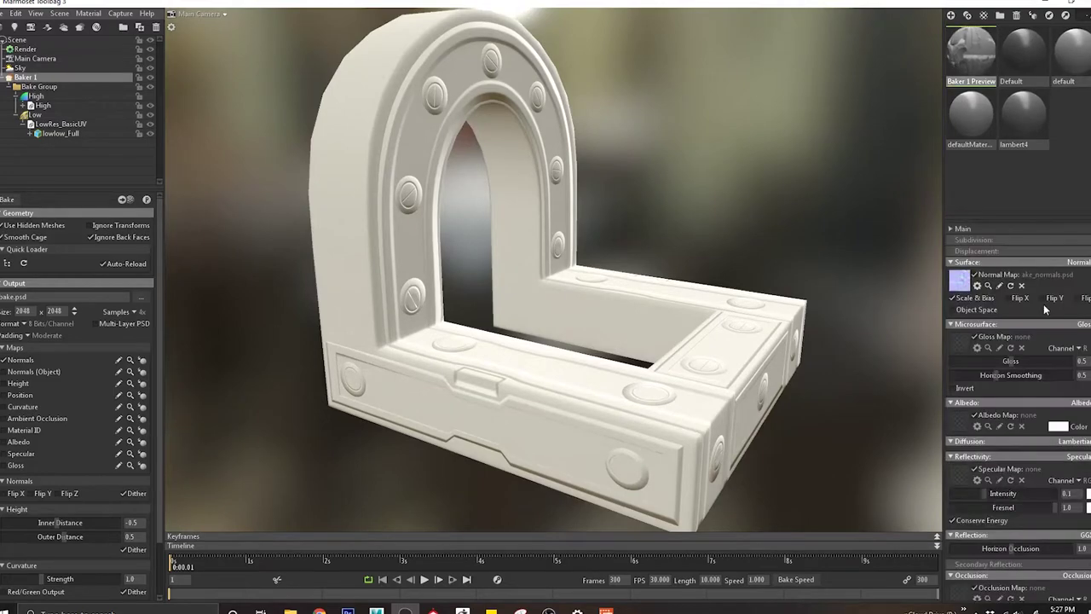
{"action": "left_click", "coordinate": [1057, 427]}
{"action": "left_click_drag", "start_coordinate": [367, 458], "coordinate": [369, 471]}
{"action": "left_click", "coordinate": [436, 453]}
{"action": "left_click_drag", "start_coordinate": [1011, 495], "coordinate": [1039, 494]}
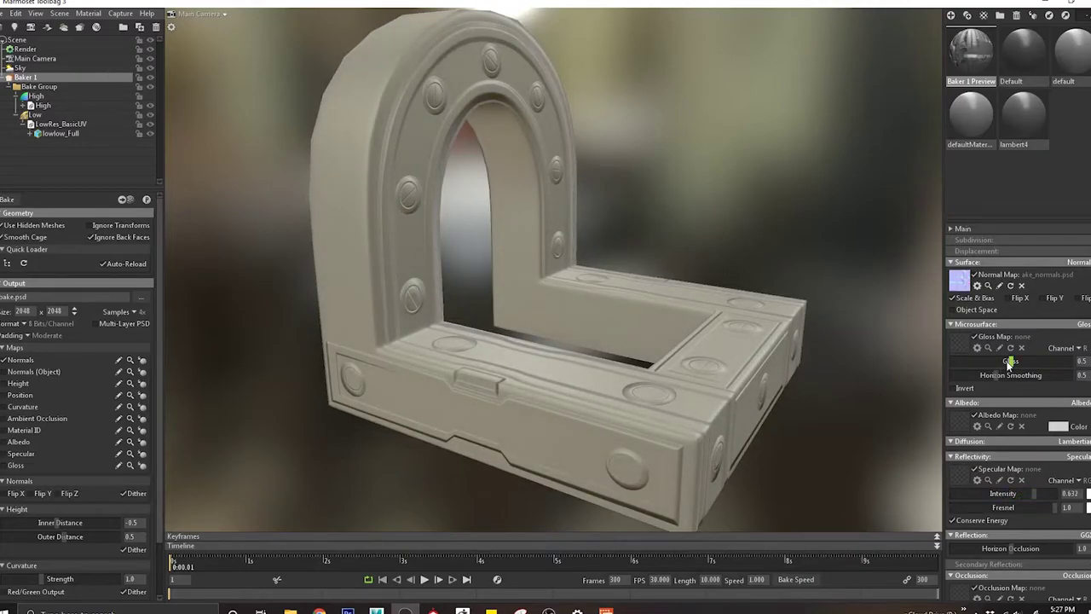
{"action": "left_click_drag", "start_coordinate": [1009, 362], "coordinate": [1032, 361]}
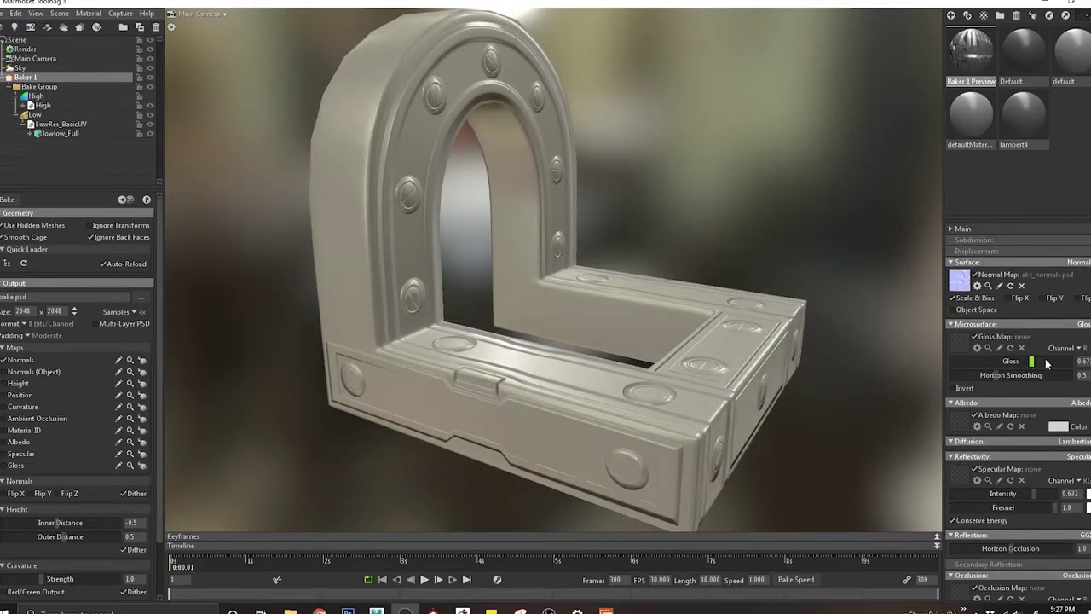
Step: Inspect the baked base bolts, show the high-poly mesh, and raise the Low object's cage Max Offset to 3.773
{"action": "left_click_drag", "start_coordinate": [724, 327], "coordinate": [399, 272]}
{"action": "left_click_drag", "start_coordinate": [525, 343], "coordinate": [585, 314]}
{"action": "scroll", "coordinate": [584, 314], "scroll_direction": "up", "scroll_amount": 5}
{"action": "middle_click_drag", "start_coordinate": [740, 295], "coordinate": [467, 366]}
{"action": "scroll", "coordinate": [570, 333], "scroll_direction": "down", "scroll_amount": 6}
{"action": "middle_click_drag", "start_coordinate": [574, 333], "coordinate": [613, 337]}
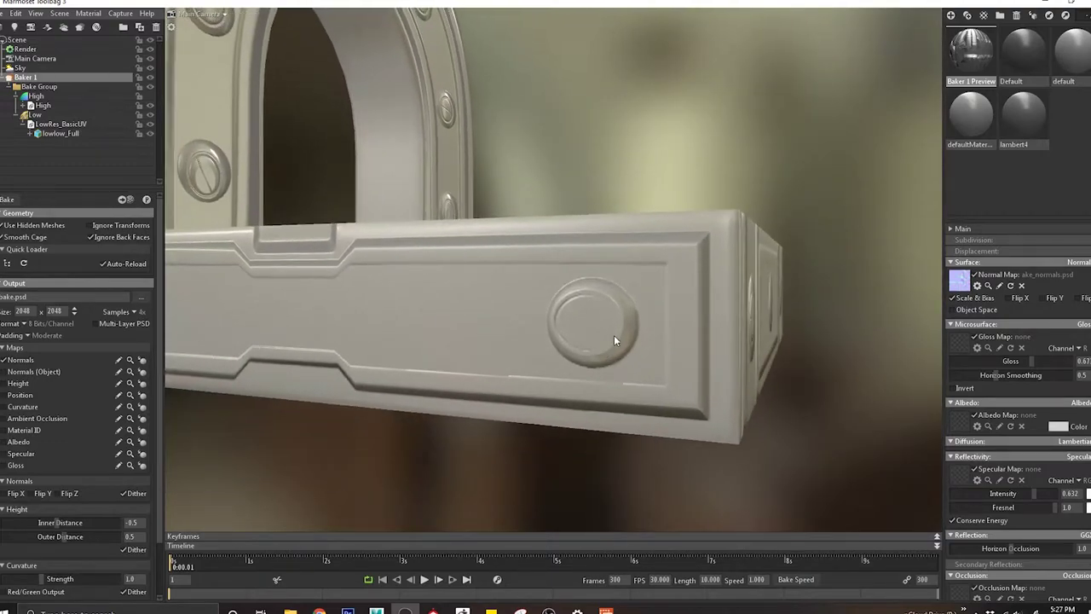
{"action": "left_click", "coordinate": [51, 116]}
{"action": "left_click_drag", "start_coordinate": [412, 226], "coordinate": [290, 233]}
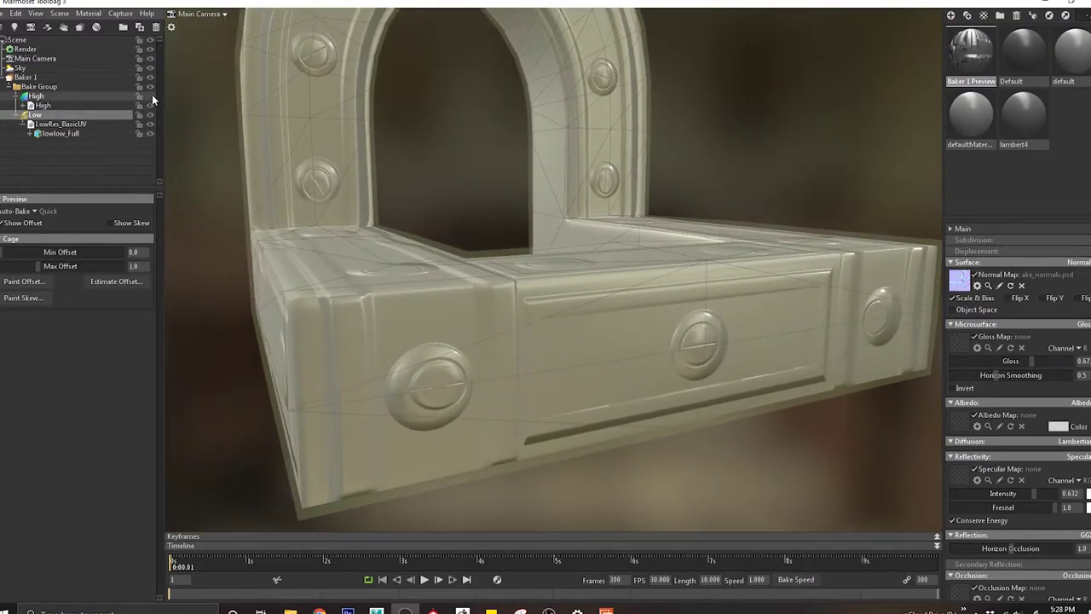
{"action": "left_click", "coordinate": [151, 96]}
{"action": "left_click_drag", "start_coordinate": [352, 288], "coordinate": [419, 284]}
{"action": "scroll", "coordinate": [550, 262], "scroll_direction": "up", "scroll_amount": 4}
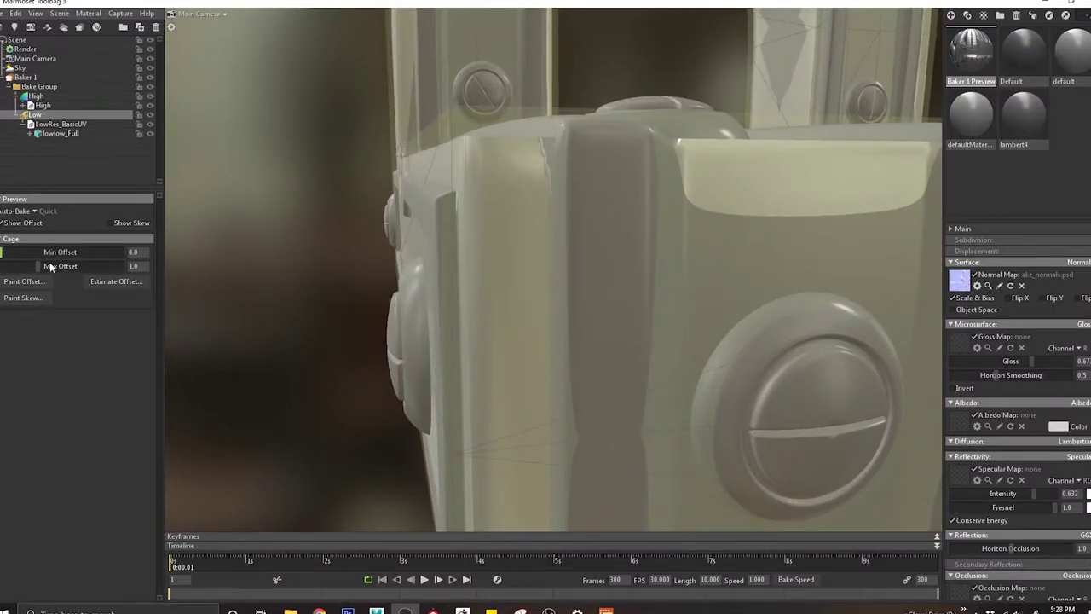
{"action": "left_click_drag", "start_coordinate": [45, 271], "coordinate": [60, 266]}
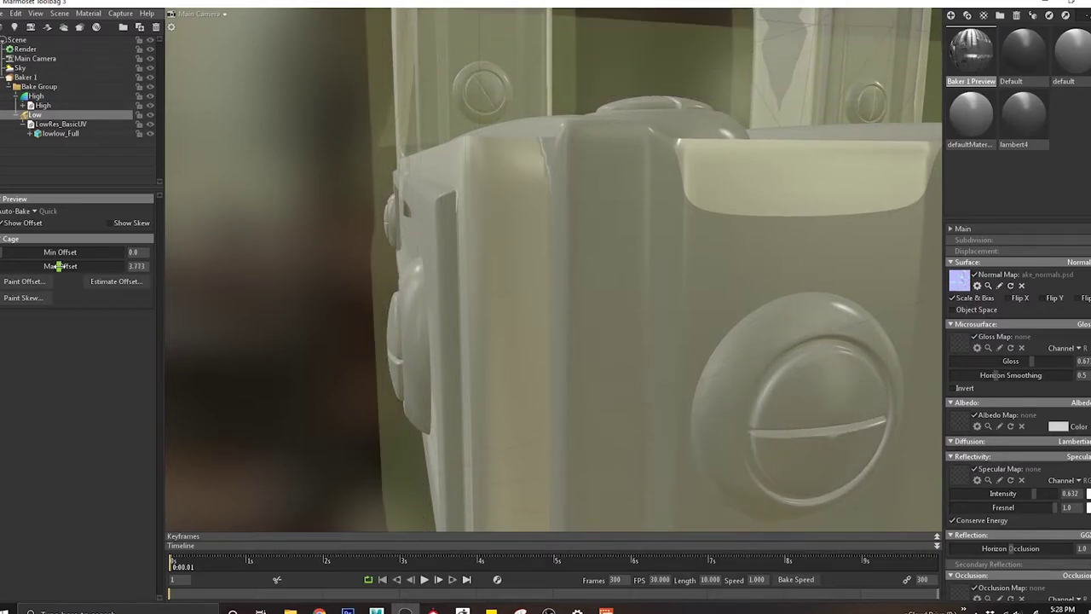
Step: Hide the high-poly mesh again, check the base's bolts, and select Baker 1
{"action": "left_click", "coordinate": [149, 97]}
{"action": "left_click_drag", "start_coordinate": [463, 320], "coordinate": [883, 302]}
{"action": "left_click_drag", "start_coordinate": [740, 298], "coordinate": [666, 275]}
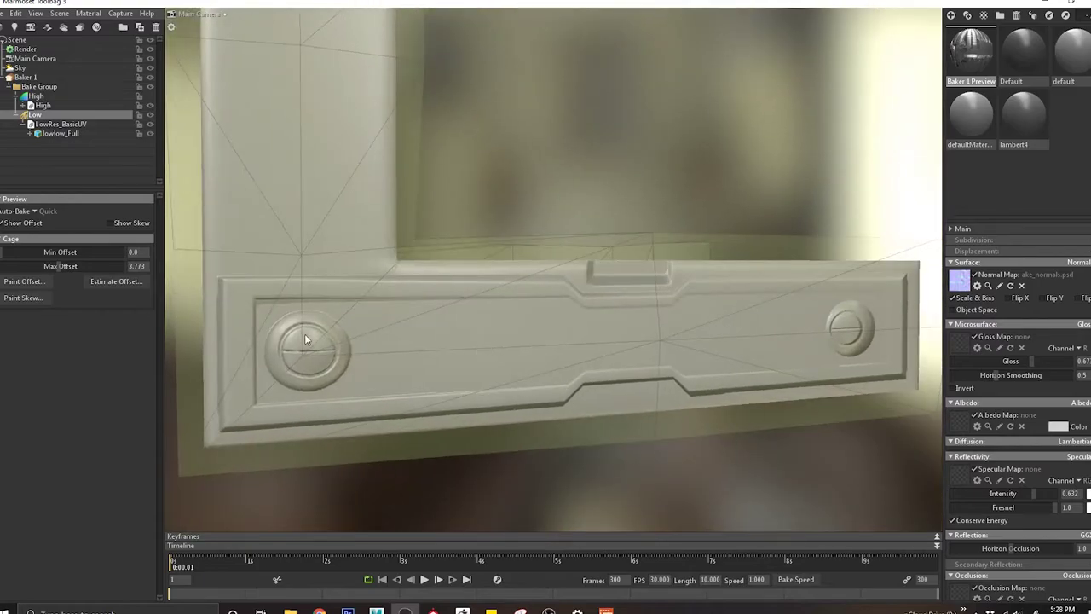
{"action": "left_click", "coordinate": [30, 80]}
Step: Examine the baked normal map around the base's bolts and panels and along the arch's outer curve for seams
{"action": "left_click_drag", "start_coordinate": [597, 289], "coordinate": [568, 300]}
{"action": "left_click", "coordinate": [714, 382]}
{"action": "left_click_drag", "start_coordinate": [715, 385], "coordinate": [593, 266]}
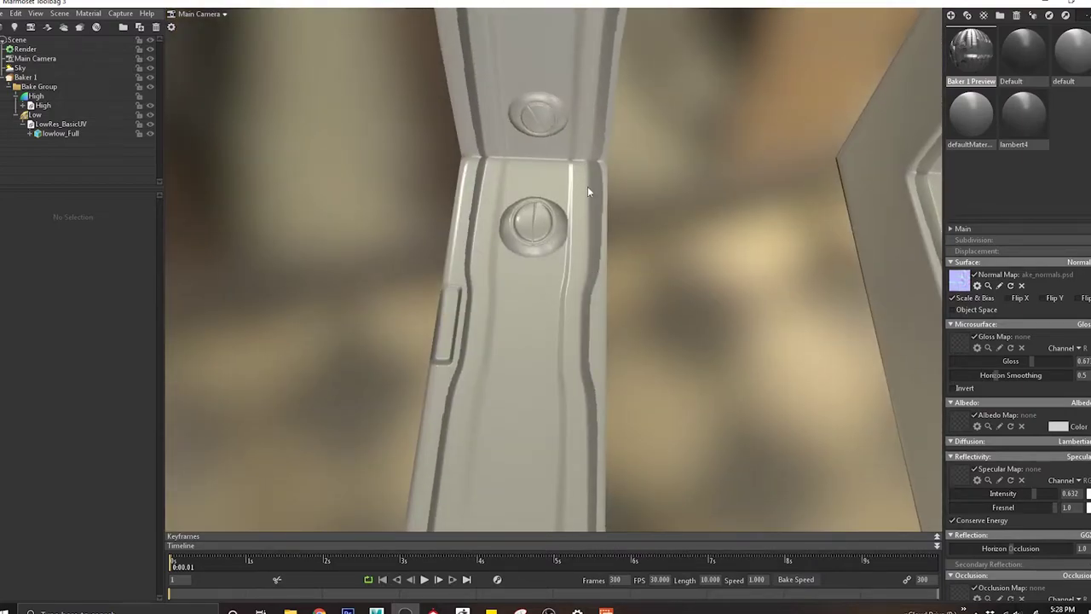
{"action": "left_click_drag", "start_coordinate": [572, 415], "coordinate": [478, 331]}
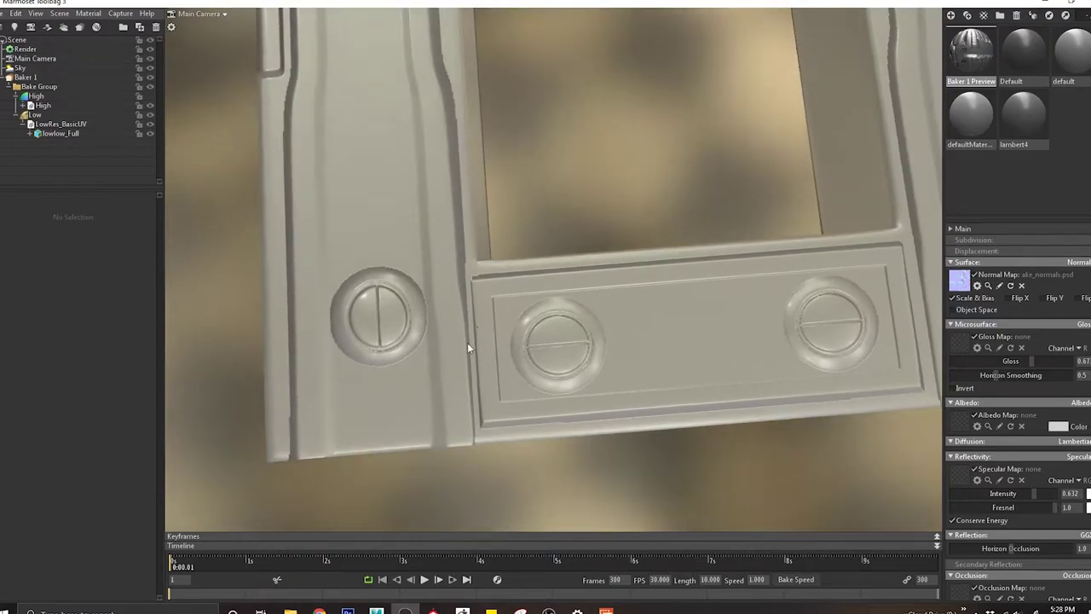
{"action": "left_click_drag", "start_coordinate": [646, 300], "coordinate": [476, 311]}
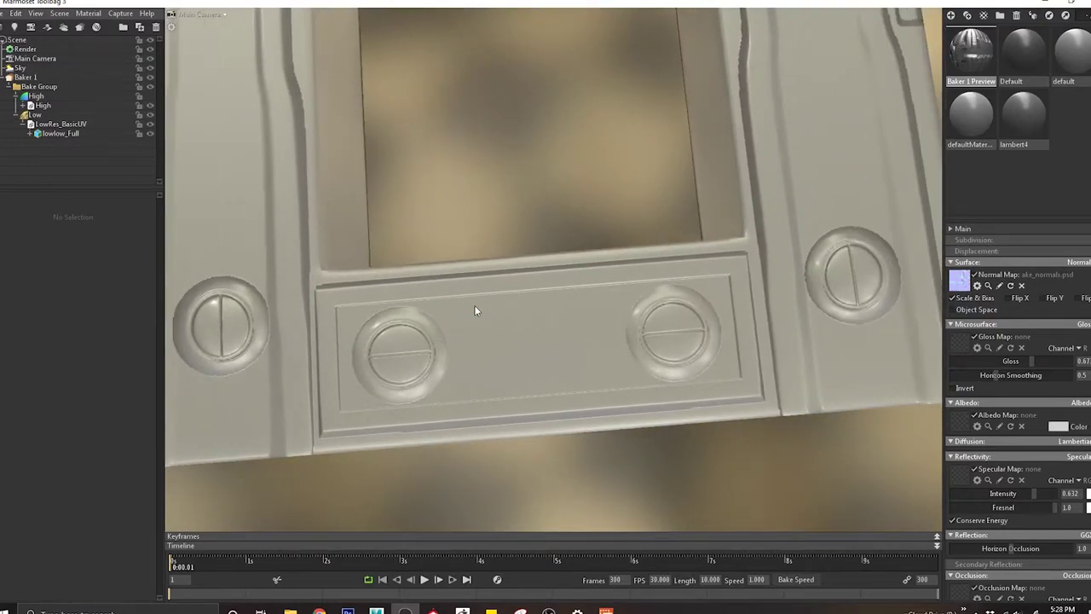
{"action": "left_click_drag", "start_coordinate": [727, 288], "coordinate": [476, 279]}
{"action": "left_click", "coordinate": [658, 358]}
{"action": "right_click_drag", "start_coordinate": [477, 279], "coordinate": [473, 227]}
{"action": "left_click_drag", "start_coordinate": [432, 254], "coordinate": [545, 432]}
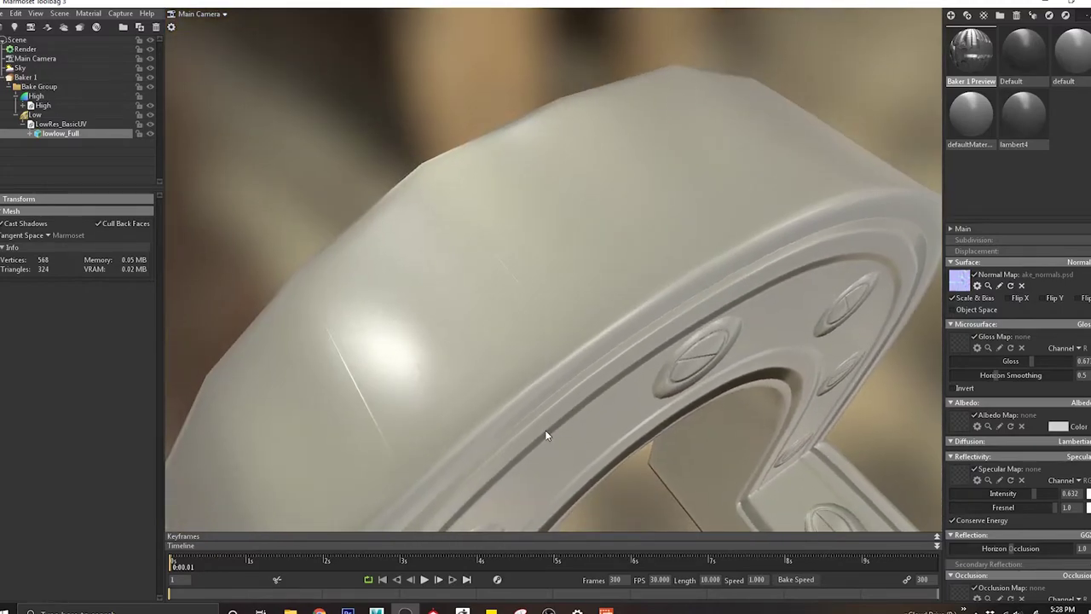
{"action": "left_click_drag", "start_coordinate": [475, 440], "coordinate": [596, 139]}
Step: Switch to Maya and examine the vertex normals around the low-poly arch's curve in an enlarged viewport
{"action": "key", "text": "alt+Tab"}
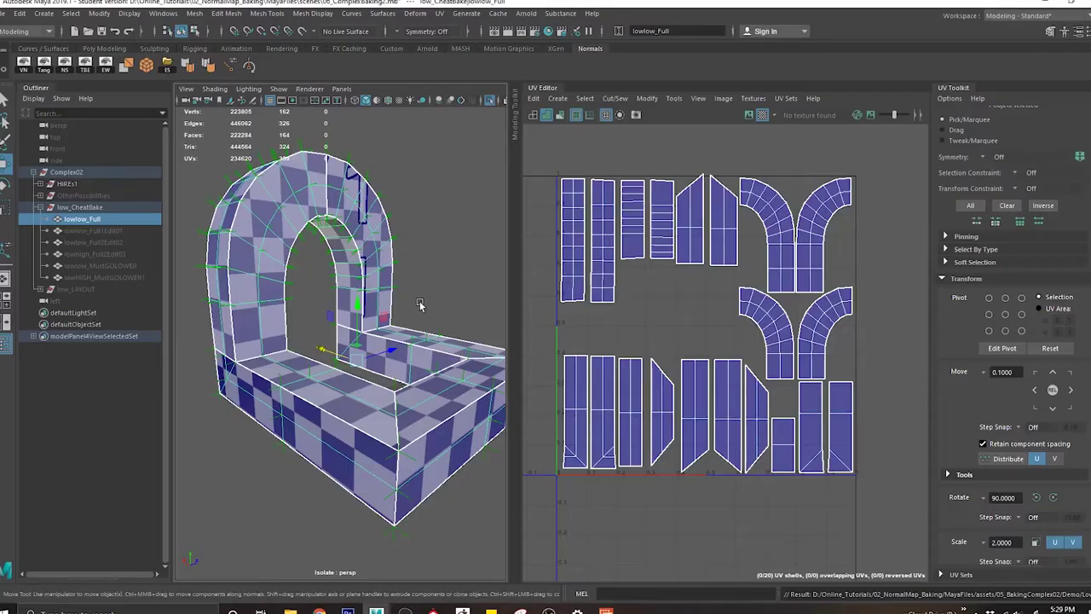
{"action": "left_click_drag", "start_coordinate": [485, 314], "coordinate": [427, 339], "text": "alt"}
{"action": "middle_click_drag", "start_coordinate": [427, 339], "coordinate": [464, 414], "text": "alt"}
{"action": "mouse_move", "coordinate": [443, 418]}
{"action": "right_mouse_down", "text": "alt"}
{"action": "mouse_move", "coordinate": [498, 476]}
{"action": "mouse_move", "coordinate": [443, 409]}
{"action": "right_mouse_up", "text": "alt"}
{"action": "left_click_drag", "start_coordinate": [444, 410], "coordinate": [369, 339], "text": "alt"}
{"action": "left_click", "coordinate": [538, 88]}
{"action": "mouse_move", "coordinate": [488, 277]}
{"action": "left_mouse_down", "text": "alt"}
{"action": "mouse_move", "coordinate": [463, 293]}
{"action": "mouse_move", "coordinate": [506, 282]}
{"action": "mouse_move", "coordinate": [477, 287]}
{"action": "mouse_move", "coordinate": [557, 366]}
{"action": "mouse_move", "coordinate": [506, 307]}
{"action": "mouse_move", "coordinate": [657, 298]}
{"action": "mouse_move", "coordinate": [474, 292]}
{"action": "left_mouse_up", "text": "alt"}
{"action": "middle_click_drag", "start_coordinate": [613, 324], "coordinate": [486, 344], "text": "alt"}
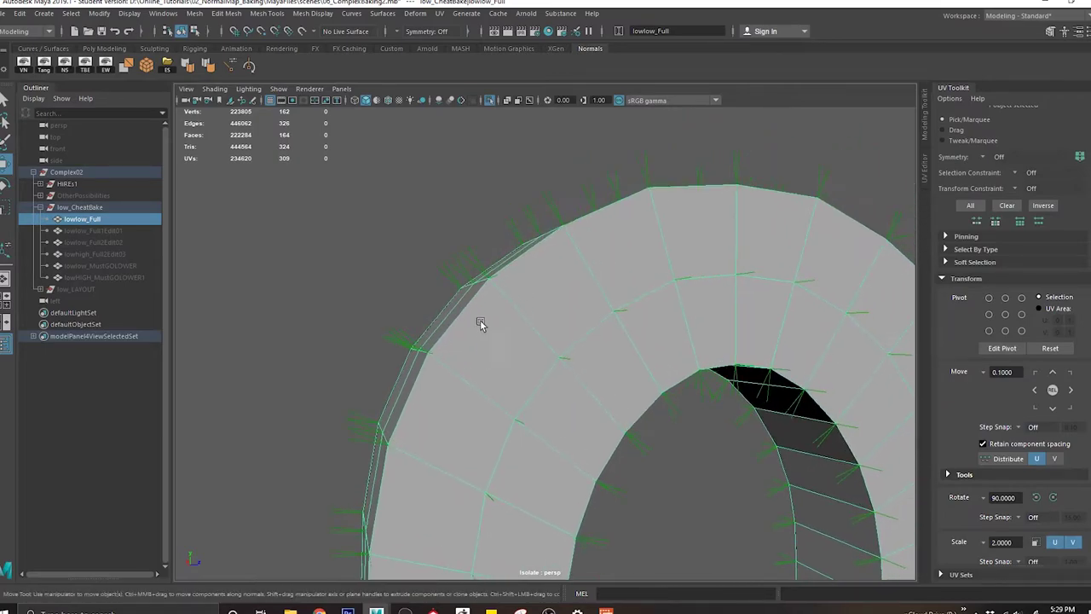
{"action": "left_click_drag", "start_coordinate": [528, 264], "coordinate": [520, 263], "text": "alt"}
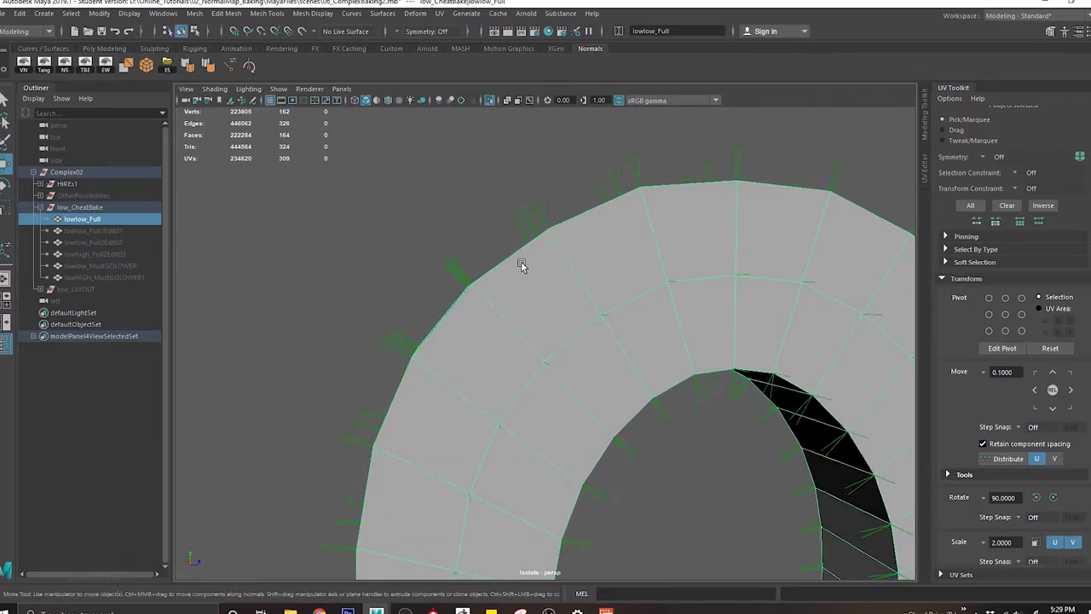
{"action": "left_click_drag", "start_coordinate": [490, 300], "coordinate": [566, 317], "text": "alt"}
{"action": "left_click_drag", "start_coordinate": [591, 390], "coordinate": [531, 332], "text": "alt"}
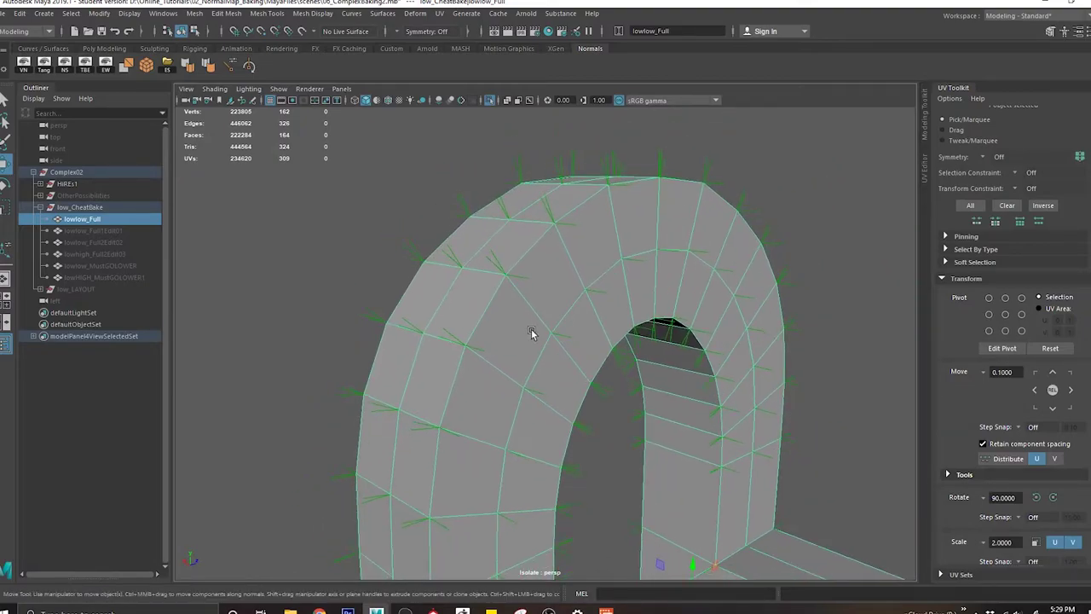
Step: Reopen the UV Editor and select the border edges of every lowlow_Full UV shell in edge mode
{"action": "left_click", "coordinate": [924, 167]}
{"action": "left_click_drag", "start_coordinate": [411, 362], "coordinate": [391, 319], "text": "alt"}
{"action": "right_click_drag", "start_coordinate": [292, 235], "coordinate": [281, 167]}
{"action": "left_click", "coordinate": [634, 361]}
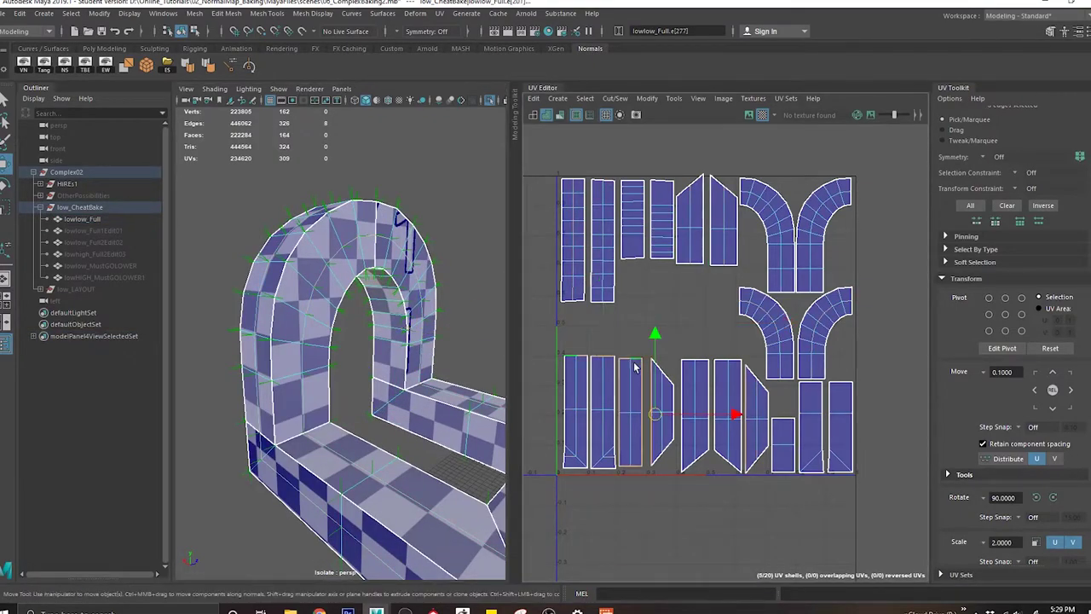
{"action": "double_click", "coordinate": [613, 379], "text": "shift"}
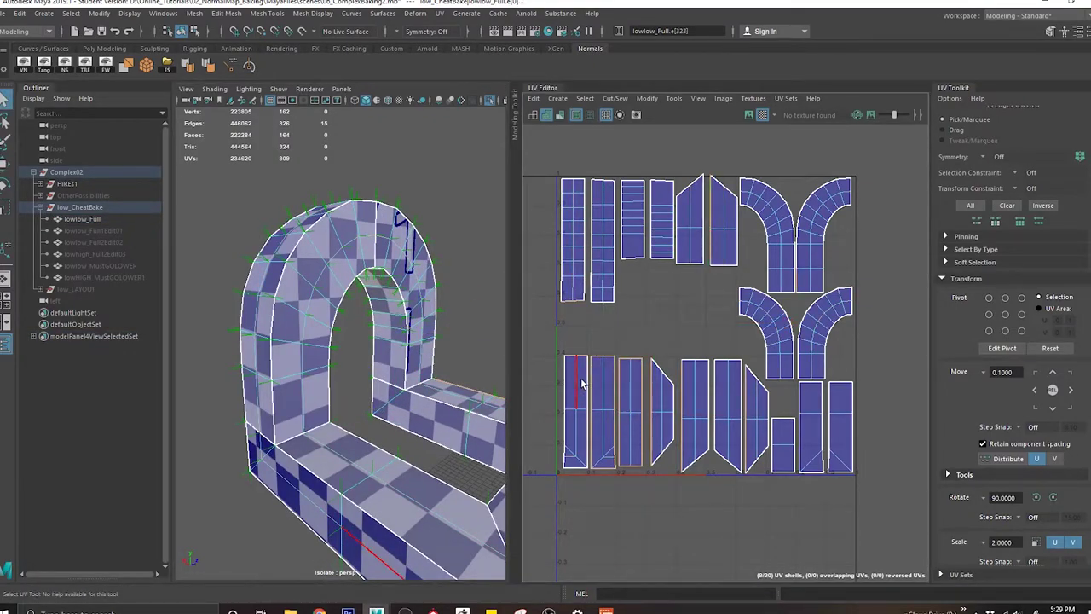
{"action": "left_click", "coordinate": [578, 301], "text": "shift"}
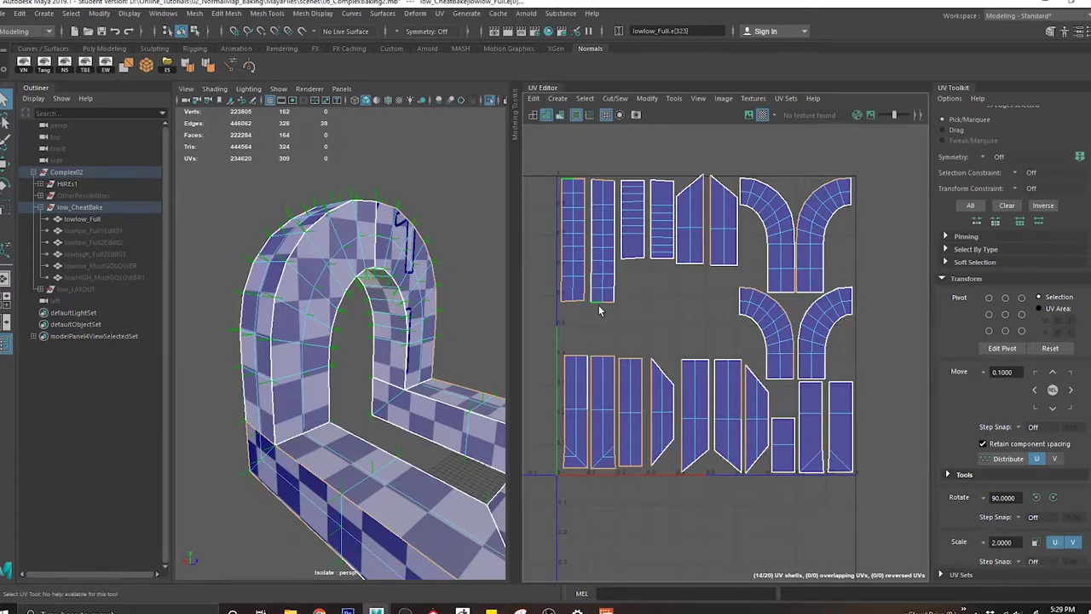
{"action": "left_click", "coordinate": [614, 288], "text": "shift"}
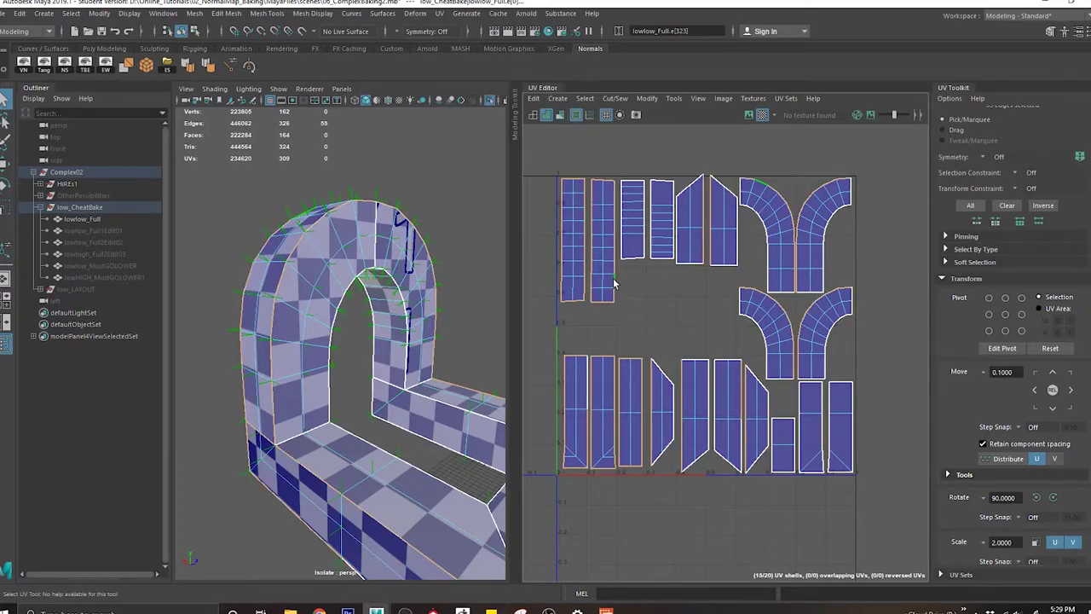
{"action": "double_click", "coordinate": [687, 262], "text": "shift"}
{"action": "double_click", "coordinate": [730, 266], "text": "shift"}
{"action": "double_click", "coordinate": [770, 280], "text": "shift"}
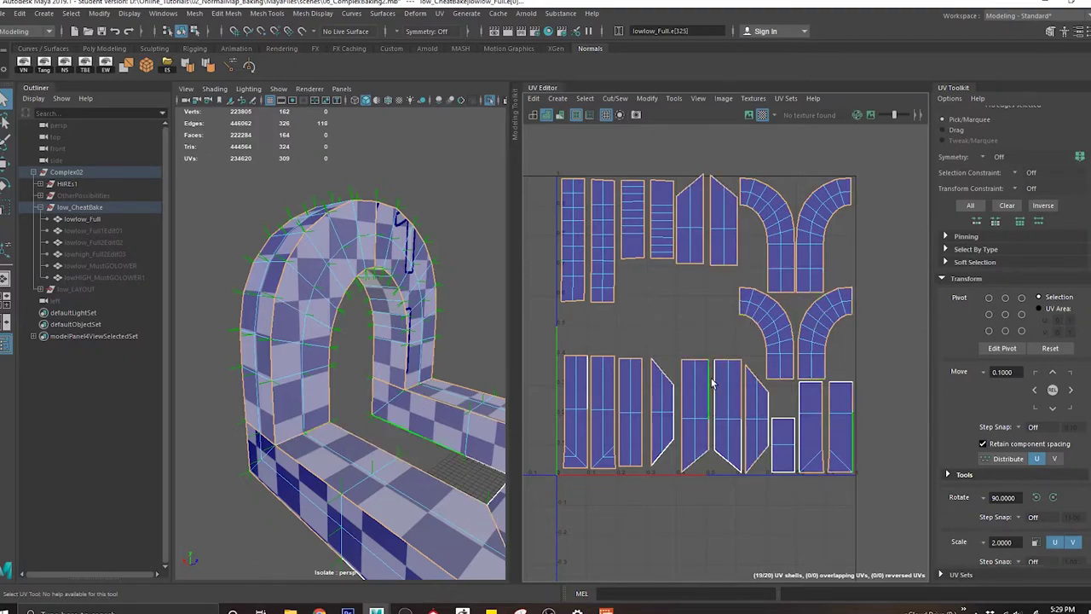
{"action": "double_click", "coordinate": [672, 430], "text": "shift"}
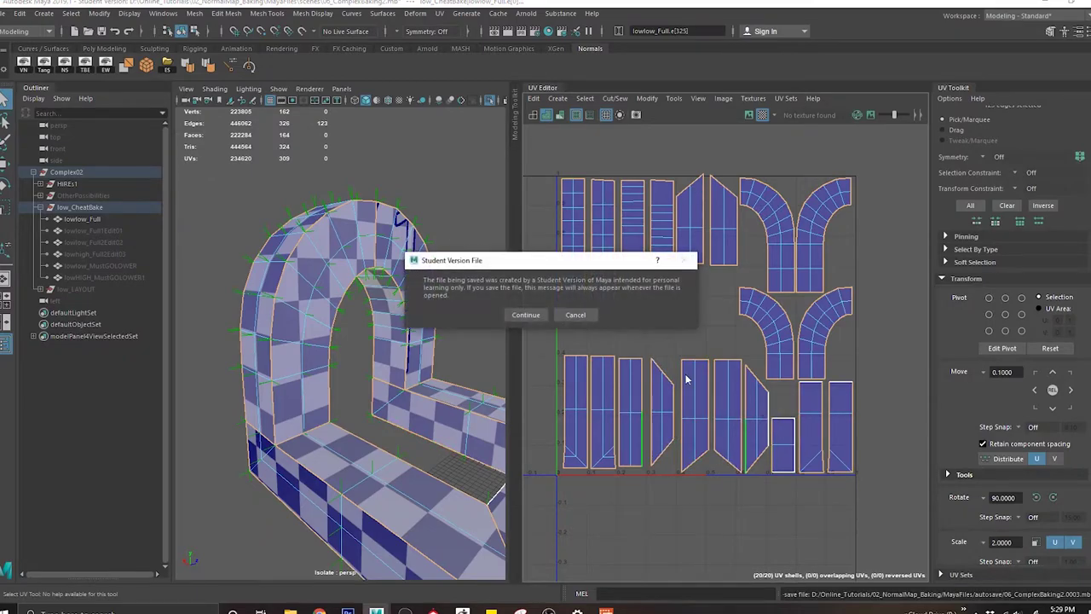
{"action": "left_click", "coordinate": [586, 317]}
{"action": "left_click", "coordinate": [770, 404], "text": "shift"}
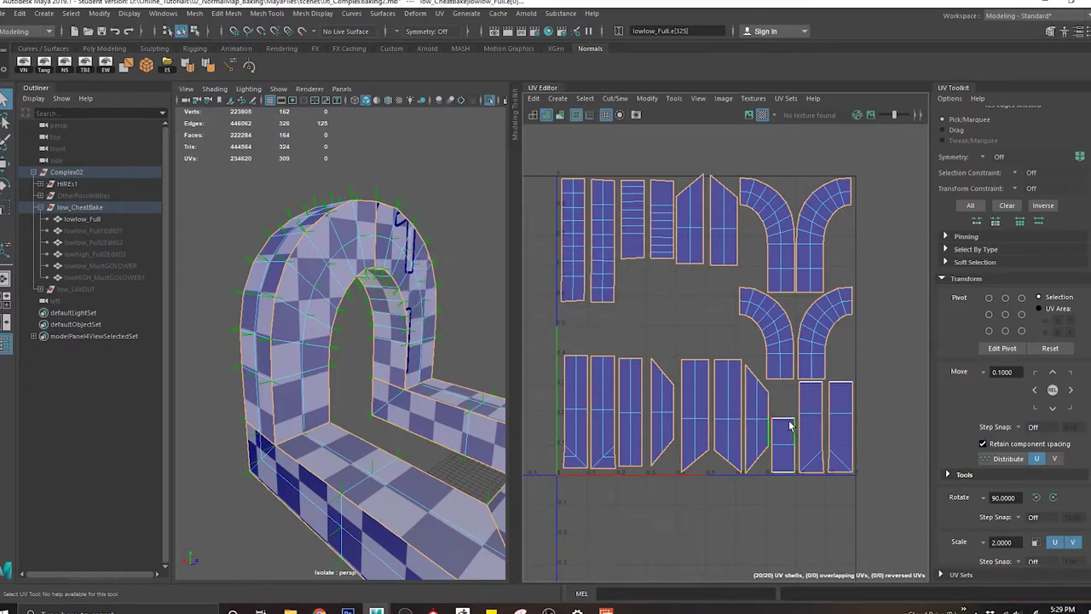
Step: Harden the selected UV shell border edges
{"action": "mouse_move", "coordinate": [839, 427]}
{"action": "middle_mouse_down", "text": "alt"}
{"action": "mouse_move", "coordinate": [845, 400]}
{"action": "mouse_move", "coordinate": [837, 425]}
{"action": "middle_mouse_up", "text": "alt"}
{"action": "middle_click_drag", "start_coordinate": [440, 396], "coordinate": [433, 376], "text": "alt"}
{"action": "left_click_drag", "start_coordinate": [433, 380], "coordinate": [437, 375], "text": "alt"}
{"action": "left_click", "coordinate": [313, 17]}
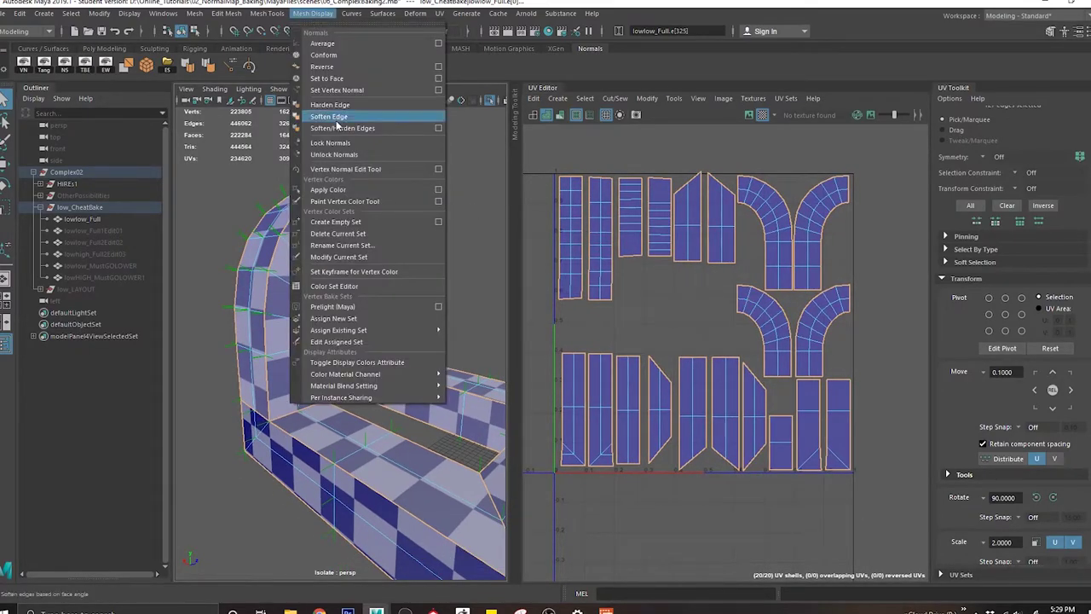
{"action": "left_click", "coordinate": [341, 106]}
Step: Invert the edge selection so only the edges inside the UV shells are selected, and soften them
{"action": "scroll", "coordinate": [323, 267], "scroll_direction": "down", "scroll_amount": 6}
{"action": "middle_click_drag", "start_coordinate": [322, 266], "coordinate": [220, 212], "text": "alt"}
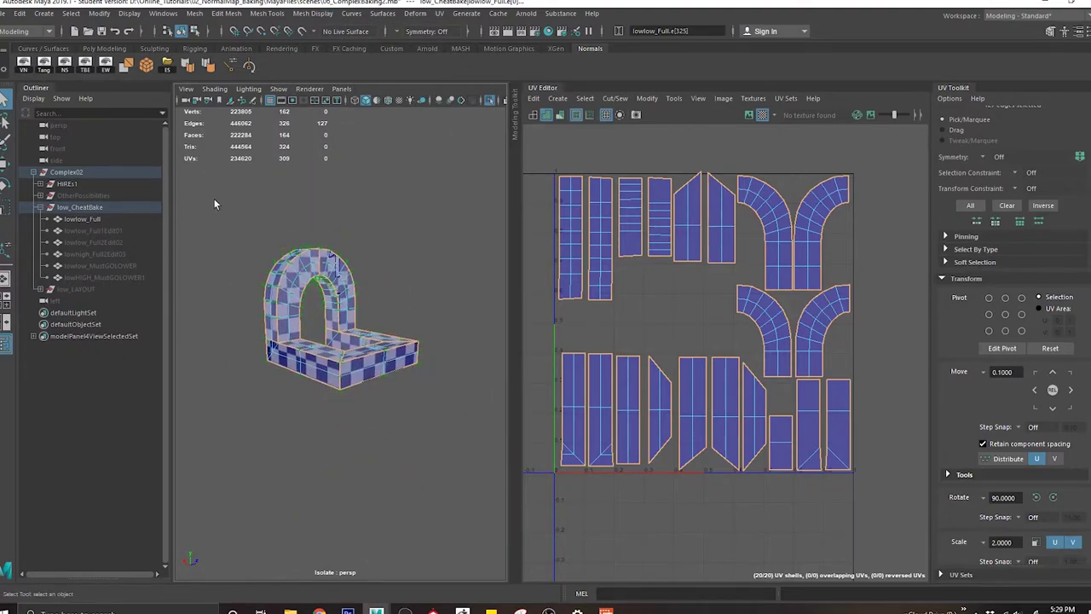
{"action": "left_click_drag", "start_coordinate": [489, 443], "coordinate": [488, 444], "text": "shift"}
{"action": "scroll", "coordinate": [334, 401], "scroll_direction": "up", "scroll_amount": 8}
{"action": "left_click_drag", "start_coordinate": [333, 402], "coordinate": [369, 401], "text": "alt"}
{"action": "left_click", "coordinate": [315, 13]}
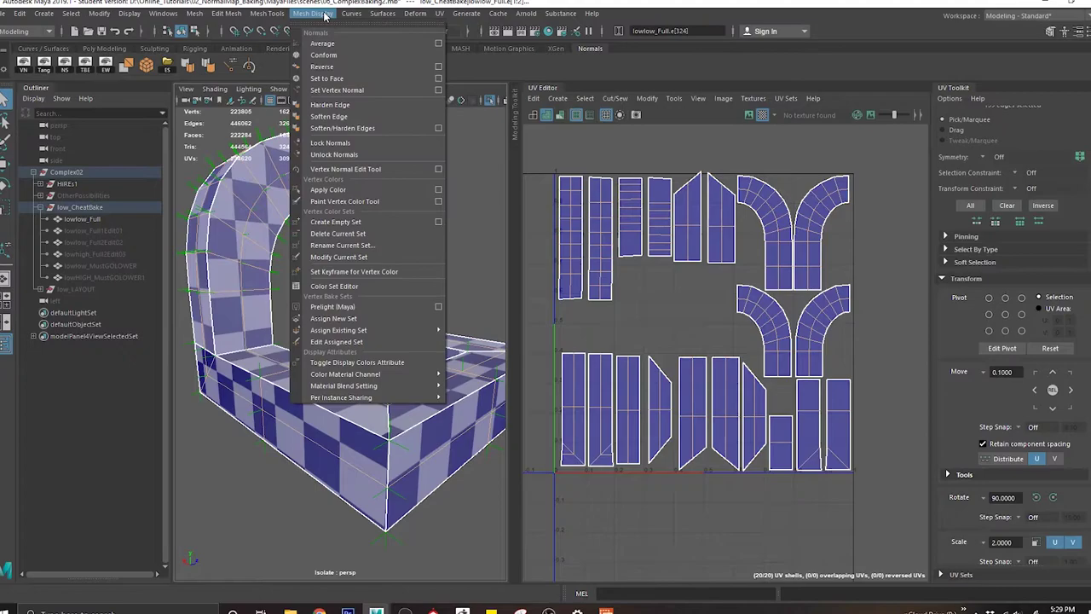
{"action": "left_click", "coordinate": [332, 122]}
Step: Undo the softening to compare the arch's normals, soften the interior edges again, and return to object selection
{"action": "left_click_drag", "start_coordinate": [222, 221], "coordinate": [312, 313], "text": "alt"}
{"action": "middle_click_drag", "start_coordinate": [312, 313], "coordinate": [381, 354], "text": "alt"}
{"action": "scroll", "coordinate": [381, 355], "scroll_direction": "up", "scroll_amount": 3}
{"action": "left_click_drag", "start_coordinate": [381, 354], "coordinate": [358, 339], "text": "alt"}
{"action": "scroll", "coordinate": [396, 332], "scroll_direction": "up", "scroll_amount": 5}
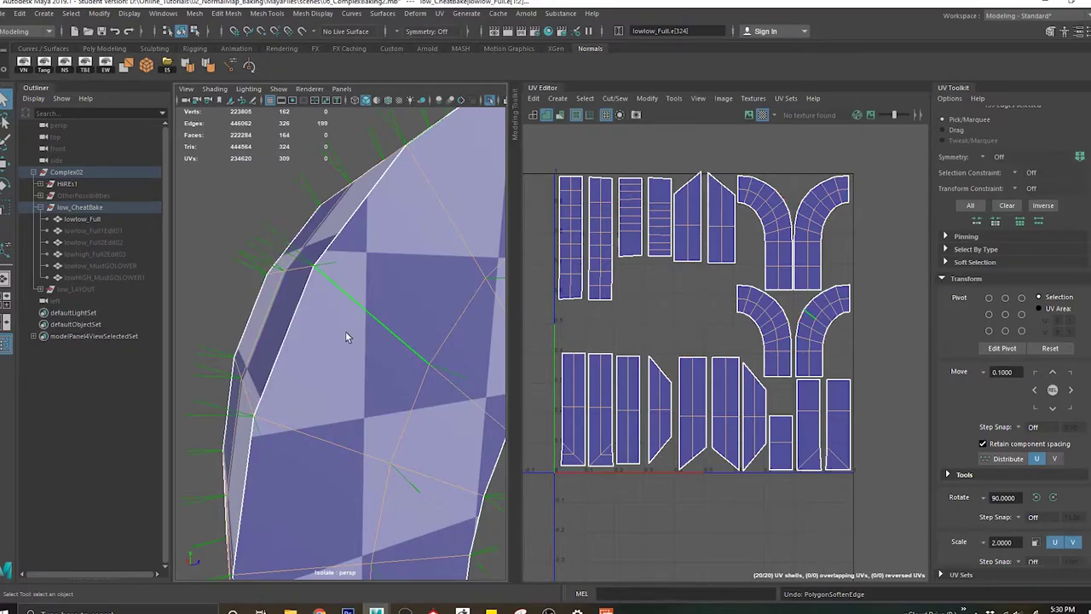
{"action": "left_click", "coordinate": [299, 13]}
{"action": "left_click", "coordinate": [324, 123]}
{"action": "right_click_drag", "start_coordinate": [320, 248], "coordinate": [375, 225]}
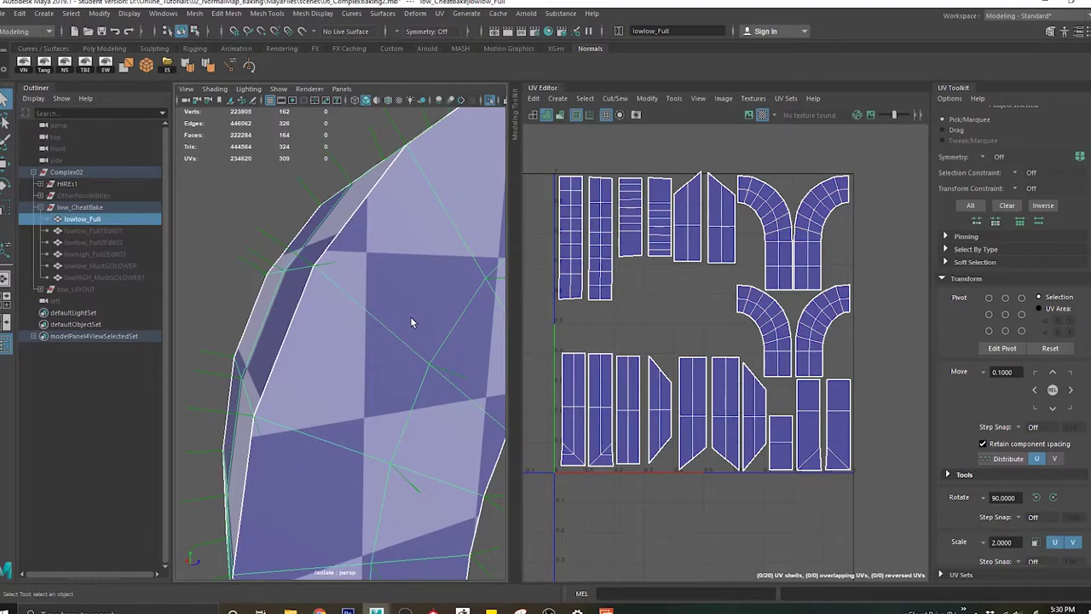
Step: Check the arch's smooth shading, select lowlow_Full, and export it over LowRes_BasicUV.fbx in the Demo folder
{"action": "scroll", "coordinate": [410, 317], "scroll_direction": "down", "scroll_amount": 5}
{"action": "left_click", "coordinate": [370, 266]}
{"action": "left_click_drag", "start_coordinate": [371, 265], "coordinate": [441, 321], "text": "alt"}
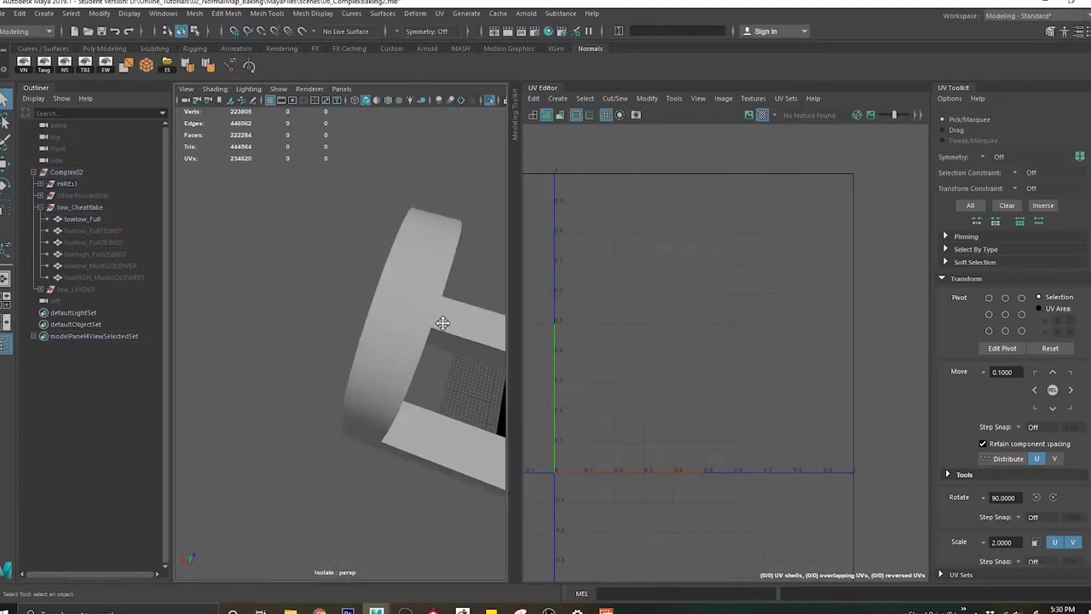
{"action": "middle_click_drag", "start_coordinate": [441, 321], "coordinate": [361, 325], "text": "alt"}
{"action": "scroll", "coordinate": [361, 325], "scroll_direction": "up", "scroll_amount": 4}
{"action": "left_click", "coordinate": [361, 331]}
{"action": "left_click", "coordinate": [3, 14]}
{"action": "left_click", "coordinate": [53, 176]}
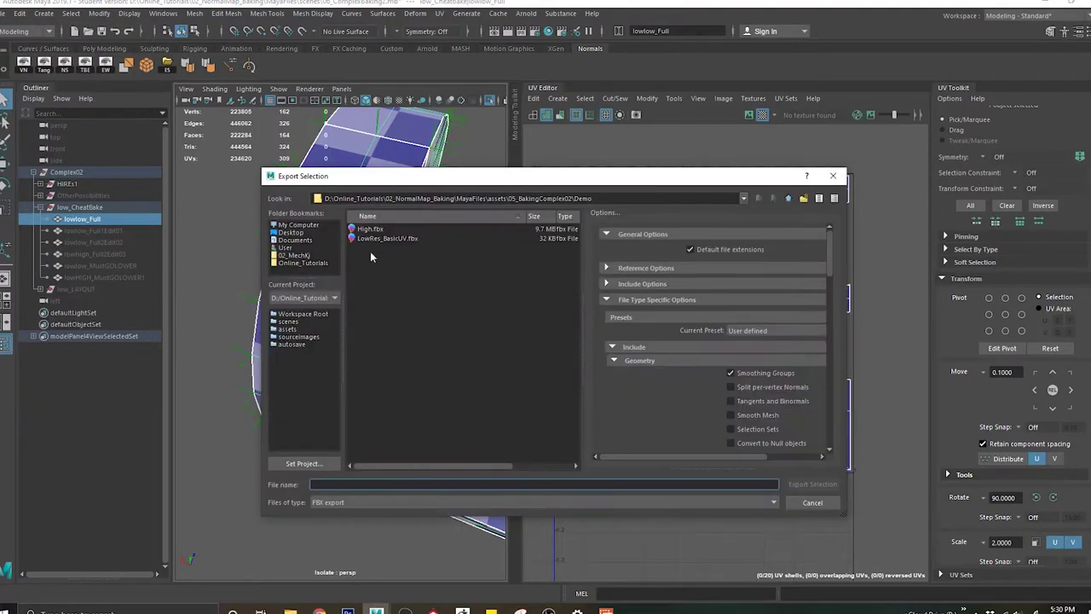
{"action": "double_click", "coordinate": [379, 238]}
{"action": "left_click", "coordinate": [546, 364]}
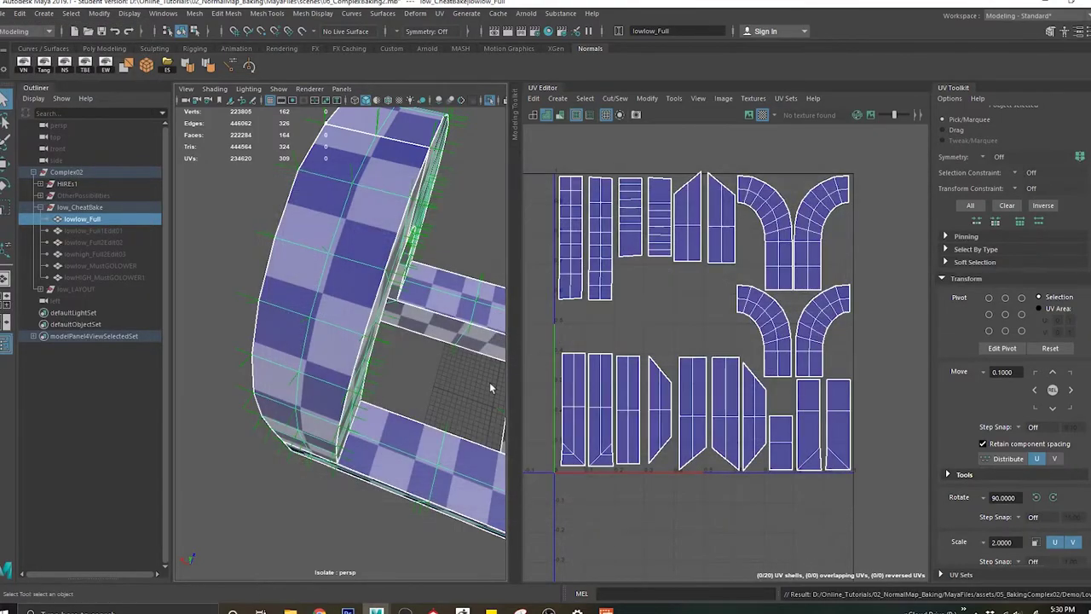
{"action": "left_click", "coordinate": [459, 378]}
Step: Switch to Marmoset Toolbag and rebake Baker 1's Normals map with the updated low-poly mesh
{"action": "key", "text": "alt+Tab"}
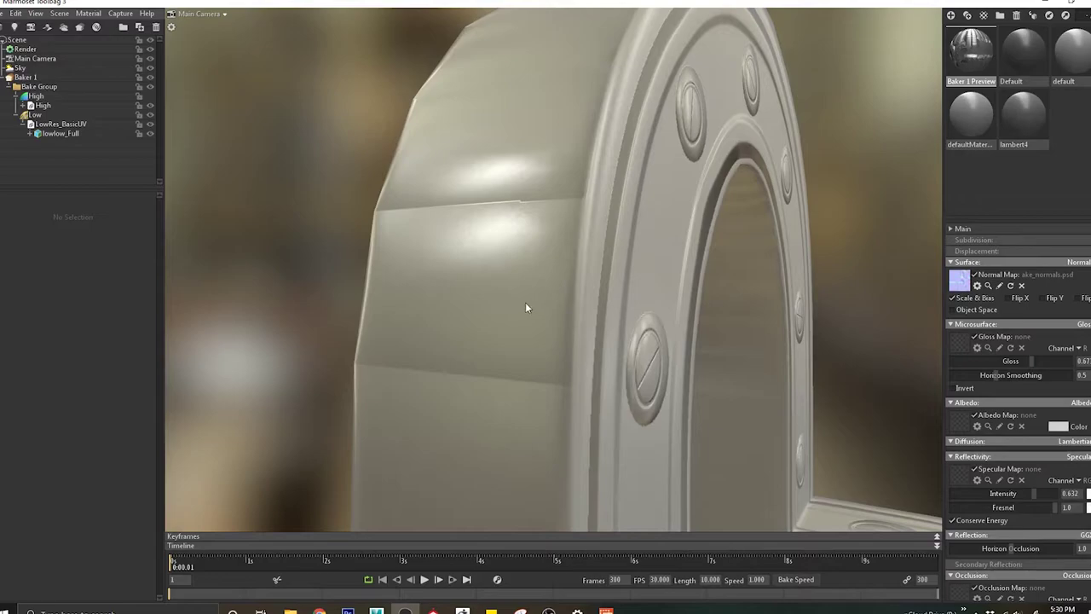
{"action": "left_click", "coordinate": [472, 229]}
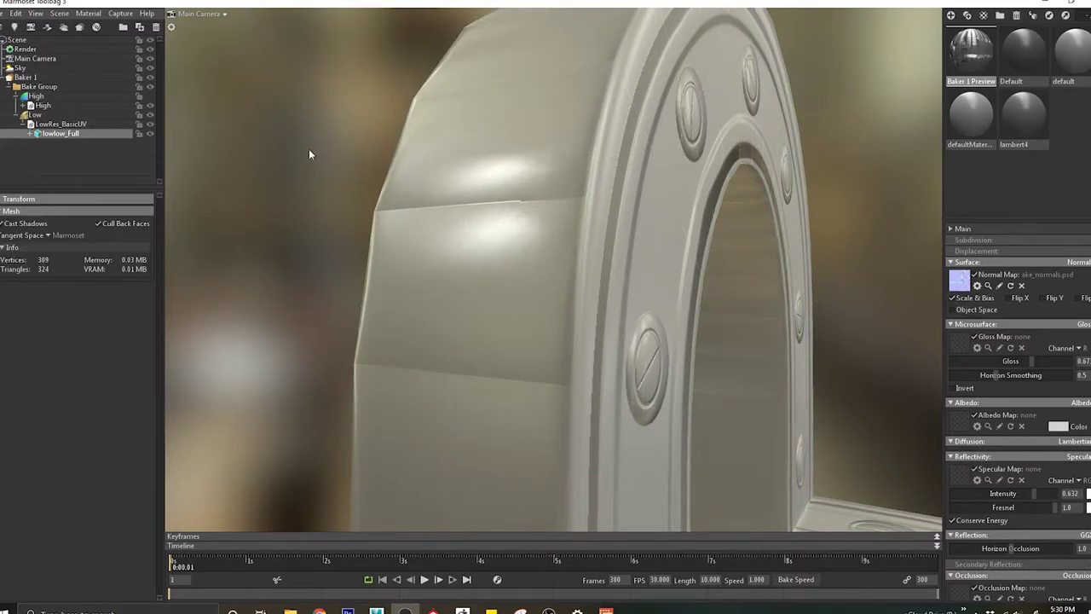
{"action": "left_click", "coordinate": [25, 76]}
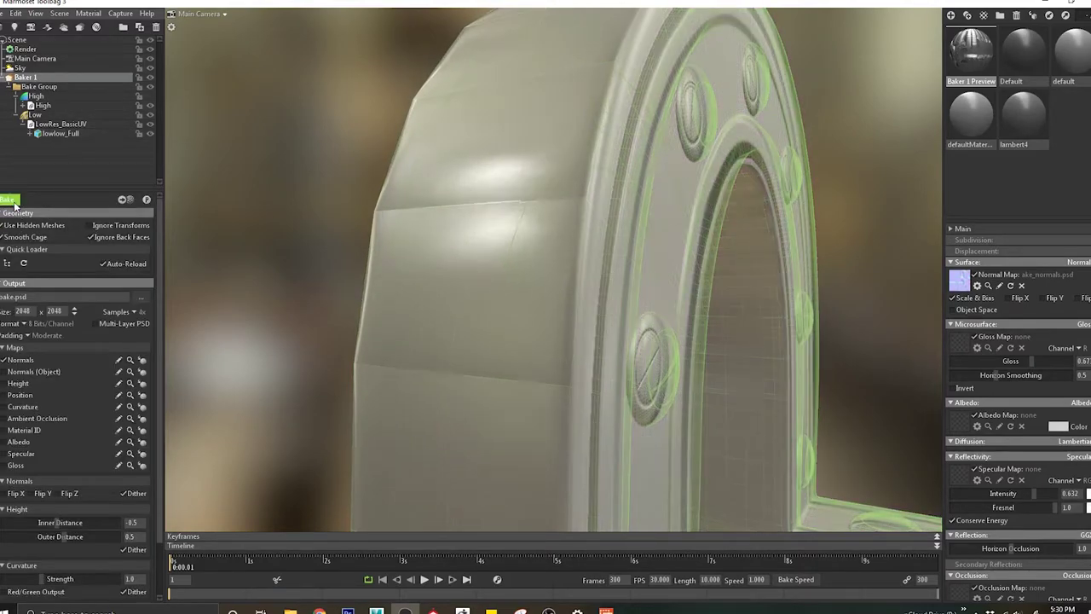
{"action": "left_click", "coordinate": [15, 206]}
Step: Examine the rebaked normals on the arch, base panel and bolts, and select Low to show its cage
{"action": "mouse_move", "coordinate": [490, 300]}
{"action": "left_mouse_down", "text": "alt"}
{"action": "mouse_move", "coordinate": [502, 265]}
{"action": "mouse_move", "coordinate": [499, 316]}
{"action": "mouse_move", "coordinate": [520, 341]}
{"action": "mouse_move", "coordinate": [502, 278]}
{"action": "mouse_move", "coordinate": [466, 240]}
{"action": "mouse_move", "coordinate": [492, 262]}
{"action": "mouse_move", "coordinate": [486, 350]}
{"action": "left_mouse_up", "text": "alt"}
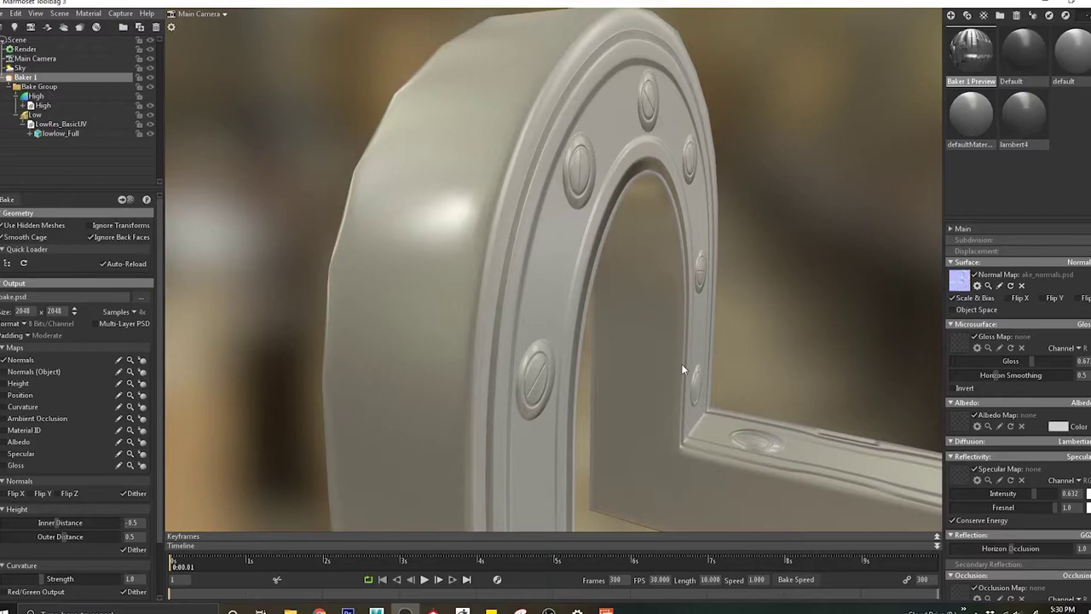
{"action": "middle_click_drag", "start_coordinate": [681, 368], "coordinate": [319, 34]}
{"action": "middle_click_drag", "start_coordinate": [561, 264], "coordinate": [558, 35]}
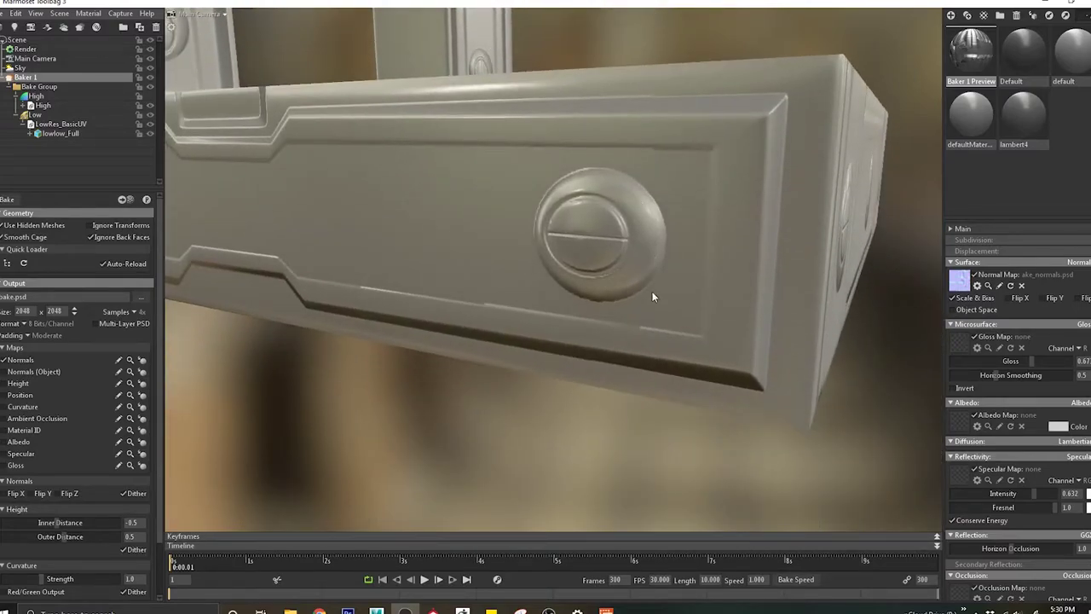
{"action": "left_click_drag", "start_coordinate": [447, 251], "coordinate": [545, 348]}
{"action": "right_click_drag", "start_coordinate": [552, 368], "coordinate": [576, 369]}
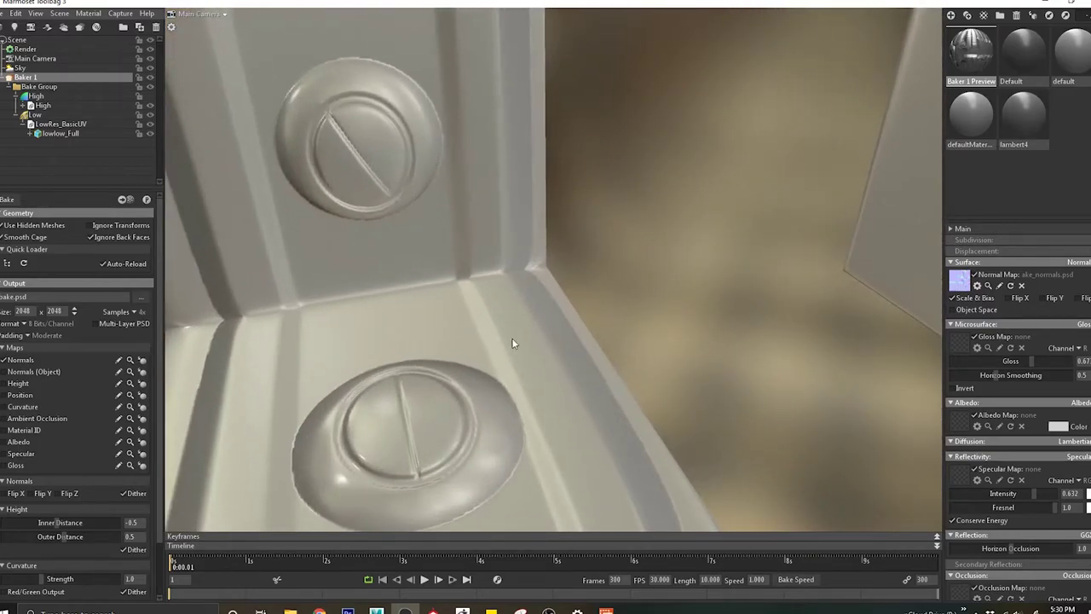
{"action": "left_click_drag", "start_coordinate": [511, 344], "coordinate": [539, 247]}
{"action": "left_click", "coordinate": [73, 114]}
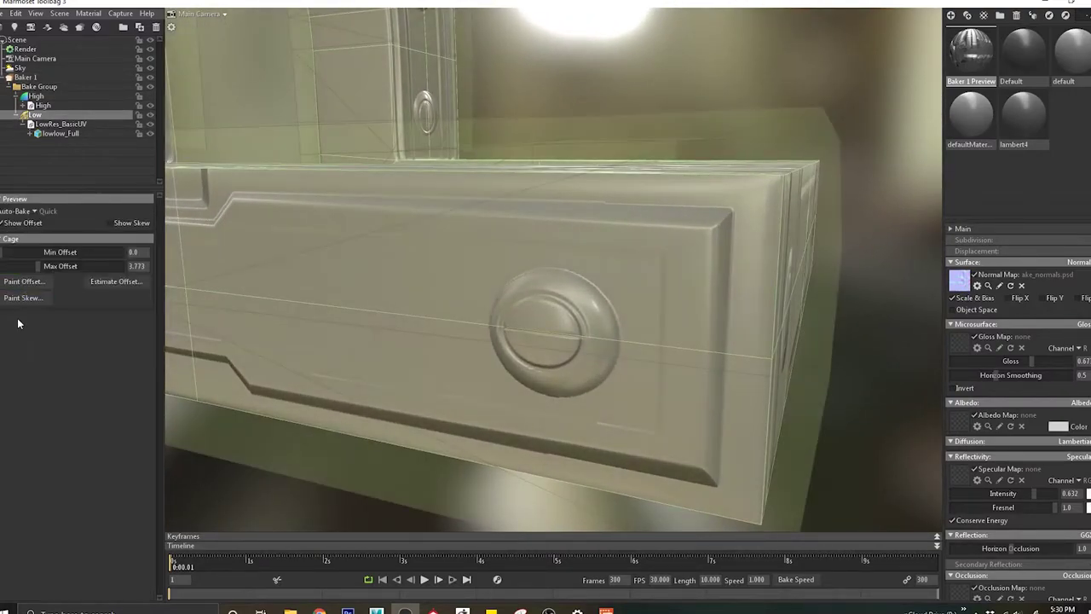
Step: Start painting skew on the Low cage and paint out the skew over the bolts at both ends of the base's side panel
{"action": "left_click", "coordinate": [26, 309]}
{"action": "left_click_drag", "start_coordinate": [587, 352], "coordinate": [629, 328], "text": "alt"}
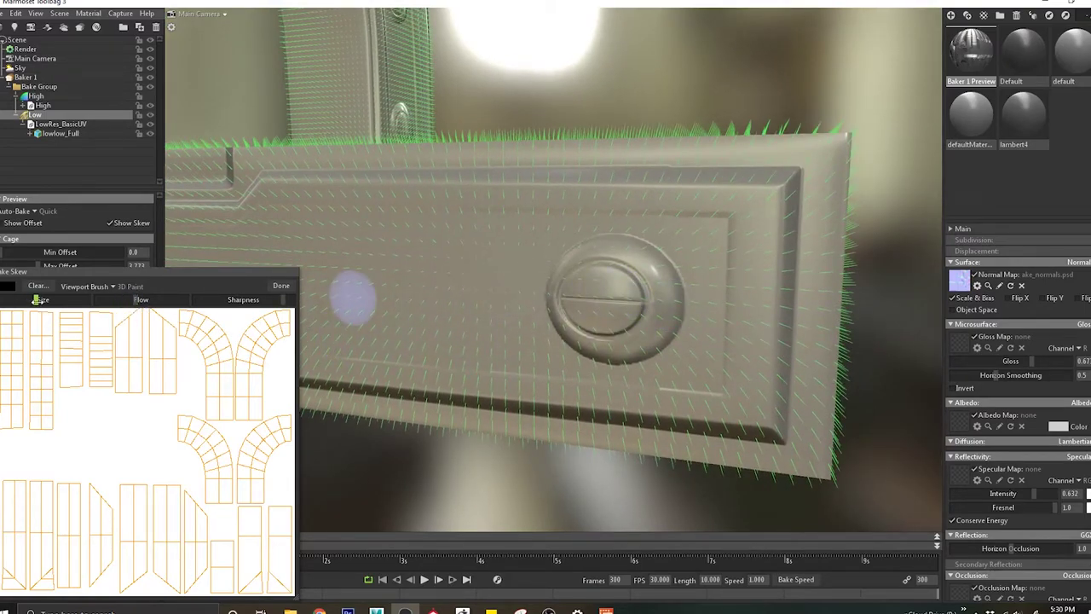
{"action": "mouse_move", "coordinate": [601, 316]}
{"action": "left_mouse_down"}
{"action": "mouse_move", "coordinate": [607, 268]}
{"action": "mouse_move", "coordinate": [598, 333]}
{"action": "mouse_move", "coordinate": [678, 289]}
{"action": "mouse_move", "coordinate": [625, 310]}
{"action": "mouse_move", "coordinate": [665, 307]}
{"action": "left_mouse_up"}
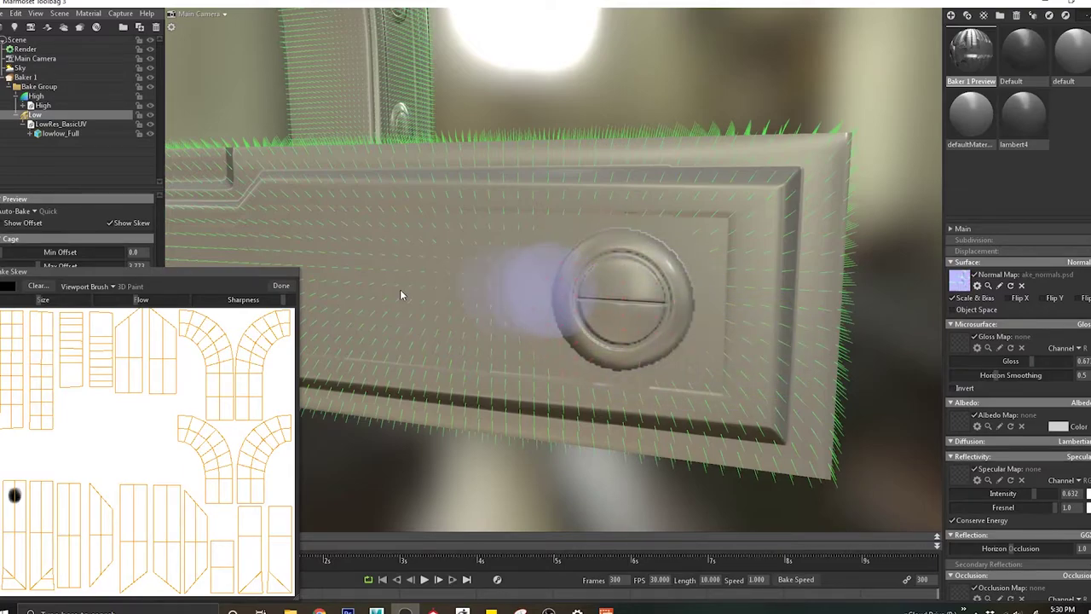
{"action": "middle_click_drag", "start_coordinate": [400, 294], "coordinate": [833, 316], "text": "alt"}
{"action": "left_click_drag", "start_coordinate": [833, 315], "coordinate": [674, 300], "text": "alt"}
{"action": "mouse_move", "coordinate": [746, 296]}
{"action": "left_mouse_down", "text": "alt"}
{"action": "mouse_move", "coordinate": [632, 296]}
{"action": "mouse_move", "coordinate": [603, 309]}
{"action": "left_mouse_up", "text": "alt"}
{"action": "middle_click_drag", "start_coordinate": [603, 309], "coordinate": [706, 329], "text": "alt"}
{"action": "left_click_drag", "start_coordinate": [706, 329], "coordinate": [610, 288], "text": "alt"}
{"action": "left_click_drag", "start_coordinate": [556, 222], "coordinate": [558, 234]}
Step: Paint out the skew over the bolts along the curved front face of the arch
{"action": "middle_click_drag", "start_coordinate": [651, 234], "coordinate": [591, 358], "text": "alt"}
{"action": "left_click_drag", "start_coordinate": [592, 358], "coordinate": [621, 295], "text": "alt"}
{"action": "middle_click_drag", "start_coordinate": [621, 295], "coordinate": [630, 353], "text": "alt"}
{"action": "right_click_drag", "start_coordinate": [631, 353], "coordinate": [594, 298], "text": "alt"}
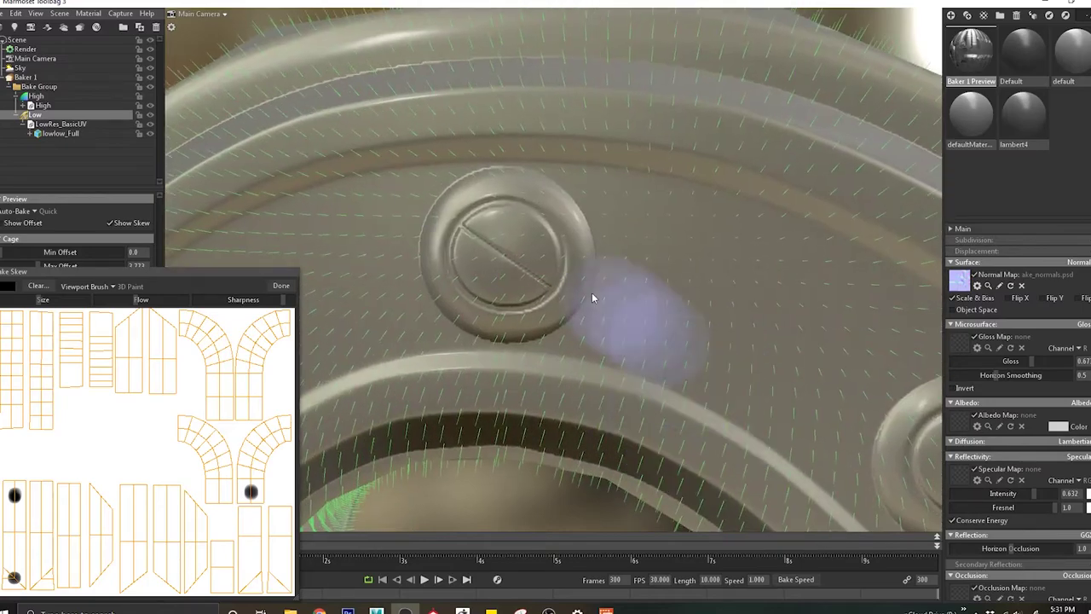
{"action": "left_click", "coordinate": [500, 254]}
{"action": "left_click", "coordinate": [520, 253]}
{"action": "right_click_drag", "start_coordinate": [652, 326], "coordinate": [605, 261], "text": "alt"}
{"action": "middle_click_drag", "start_coordinate": [664, 340], "coordinate": [572, 256], "text": "alt"}
{"action": "mouse_move", "coordinate": [599, 295]}
{"action": "right_mouse_down", "text": "alt"}
{"action": "mouse_move", "coordinate": [693, 382]}
{"action": "mouse_move", "coordinate": [663, 343]}
{"action": "mouse_move", "coordinate": [645, 285]}
{"action": "right_mouse_up", "text": "alt"}
{"action": "left_click", "coordinate": [647, 266]}
Step: Paint out the skew over the bolts on the arch's other leg, down to the one just above the base
{"action": "left_click_drag", "start_coordinate": [646, 284], "coordinate": [629, 345], "text": "alt"}
{"action": "middle_click_drag", "start_coordinate": [629, 345], "coordinate": [593, 209], "text": "alt"}
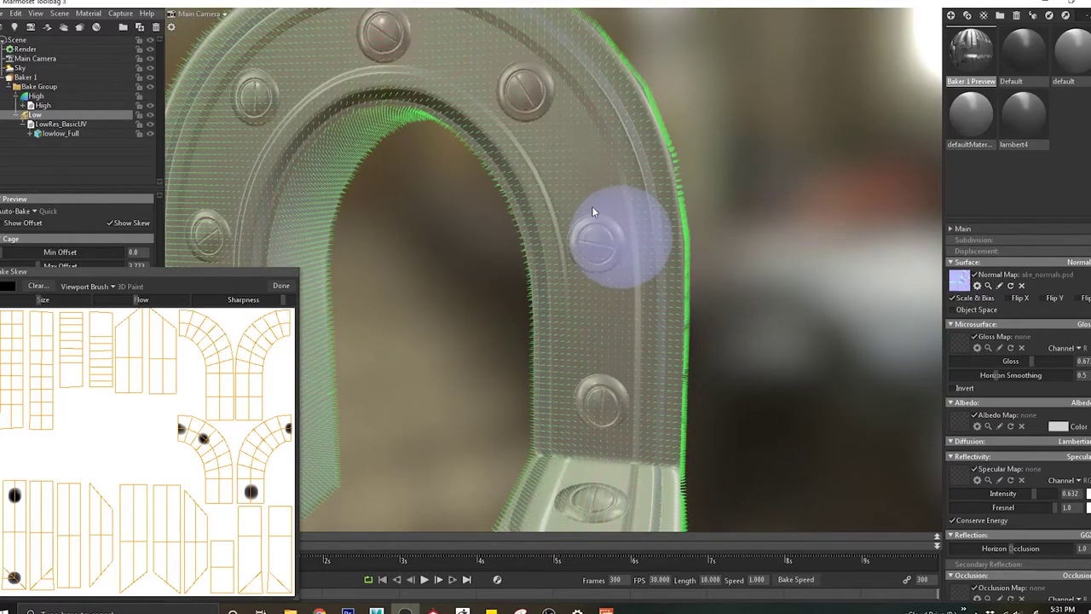
{"action": "left_click_drag", "start_coordinate": [593, 211], "coordinate": [640, 243], "text": "alt"}
{"action": "middle_click_drag", "start_coordinate": [670, 394], "coordinate": [565, 222], "text": "alt"}
{"action": "mouse_move", "coordinate": [565, 222]}
{"action": "right_mouse_down", "text": "alt"}
{"action": "mouse_move", "coordinate": [678, 366]}
{"action": "mouse_move", "coordinate": [604, 300]}
{"action": "right_mouse_up", "text": "alt"}
{"action": "left_click", "coordinate": [595, 313]}
{"action": "left_click_drag", "start_coordinate": [603, 300], "coordinate": [603, 326], "text": "alt"}
{"action": "middle_click_drag", "start_coordinate": [604, 326], "coordinate": [601, 280], "text": "alt"}
{"action": "left_click_drag", "start_coordinate": [570, 328], "coordinate": [575, 320]}
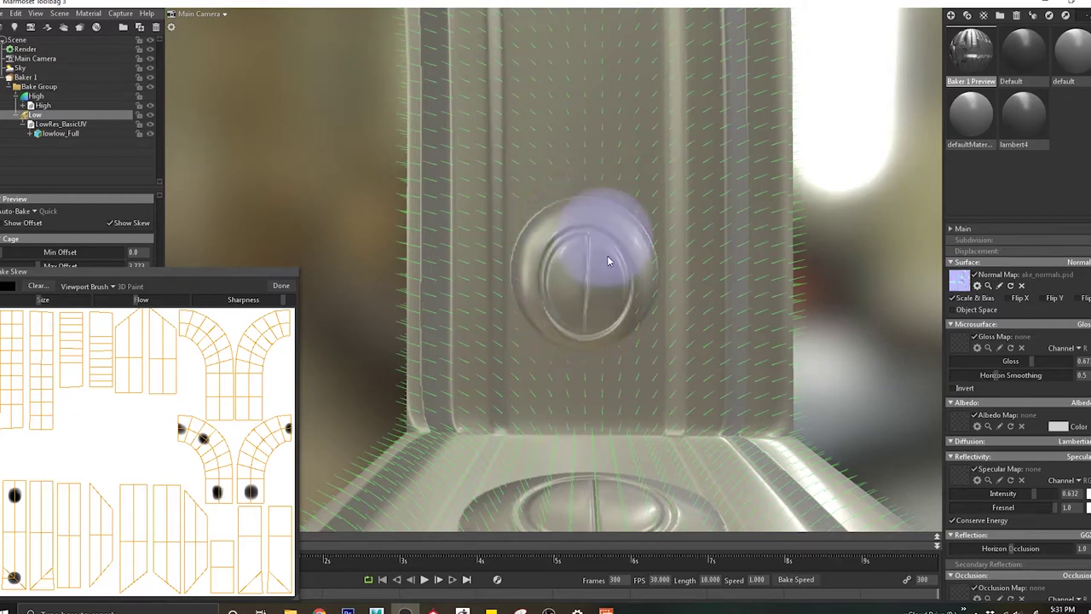
{"action": "left_click_drag", "start_coordinate": [604, 239], "coordinate": [617, 299]}
Step: Paint out the skew over the bolt on the base's upper face beside the arch leg
{"action": "right_click_drag", "start_coordinate": [626, 342], "coordinate": [571, 258], "text": "alt"}
{"action": "left_click_drag", "start_coordinate": [571, 258], "coordinate": [670, 433], "text": "alt"}
{"action": "middle_click_drag", "start_coordinate": [671, 435], "coordinate": [611, 366], "text": "alt"}
{"action": "right_click_drag", "start_coordinate": [611, 365], "coordinate": [624, 443], "text": "alt"}
{"action": "left_click_drag", "start_coordinate": [624, 443], "coordinate": [593, 420], "text": "alt"}
{"action": "middle_click_drag", "start_coordinate": [593, 420], "coordinate": [583, 373], "text": "alt"}
{"action": "left_click_drag", "start_coordinate": [546, 353], "coordinate": [565, 369]}
{"action": "middle_click_drag", "start_coordinate": [622, 425], "coordinate": [618, 360], "text": "alt"}
{"action": "left_click_drag", "start_coordinate": [464, 261], "coordinate": [547, 436]}
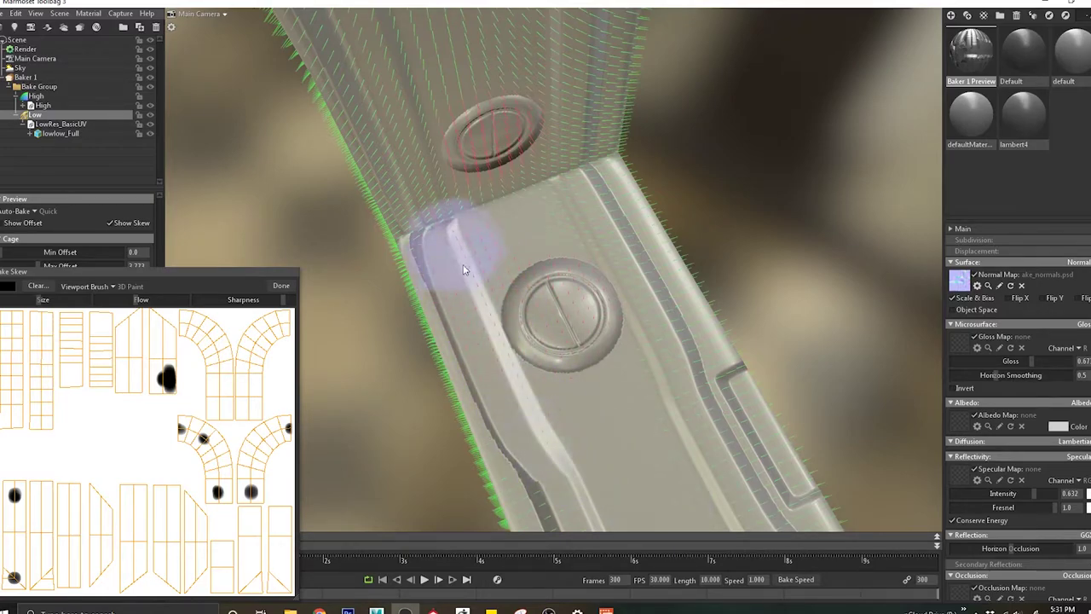
Step: Extend the skew painting along the upper face of the base rail to the bolt at its far corner
{"action": "scroll", "coordinate": [632, 433], "scroll_direction": "down", "scroll_amount": 5}
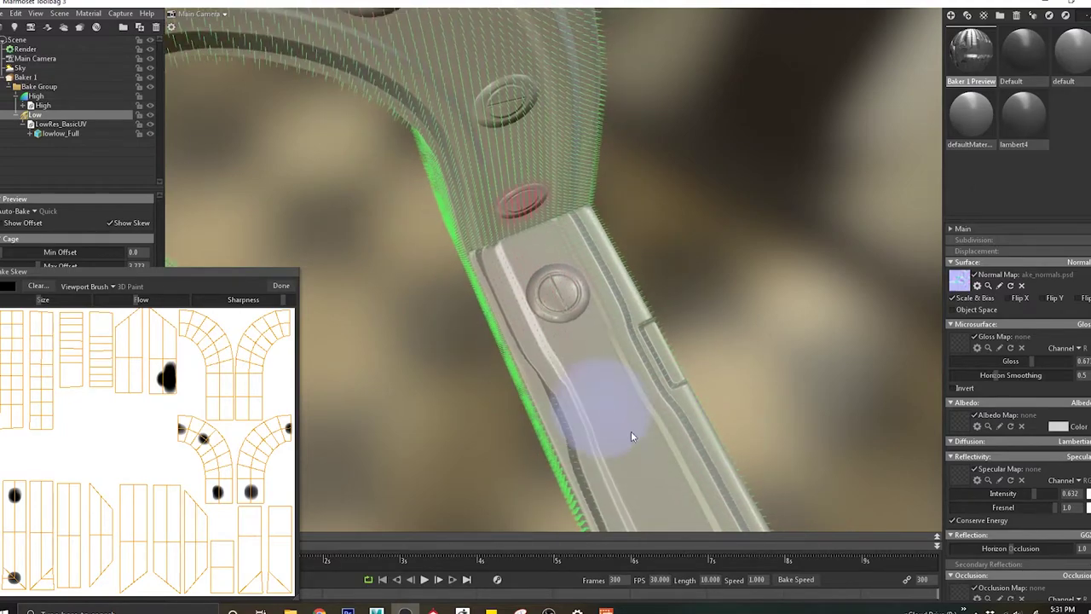
{"action": "middle_click_drag", "start_coordinate": [576, 372], "coordinate": [538, 298], "text": "alt"}
{"action": "left_click_drag", "start_coordinate": [598, 393], "coordinate": [623, 427]}
{"action": "middle_click_drag", "start_coordinate": [681, 472], "coordinate": [591, 283], "text": "alt"}
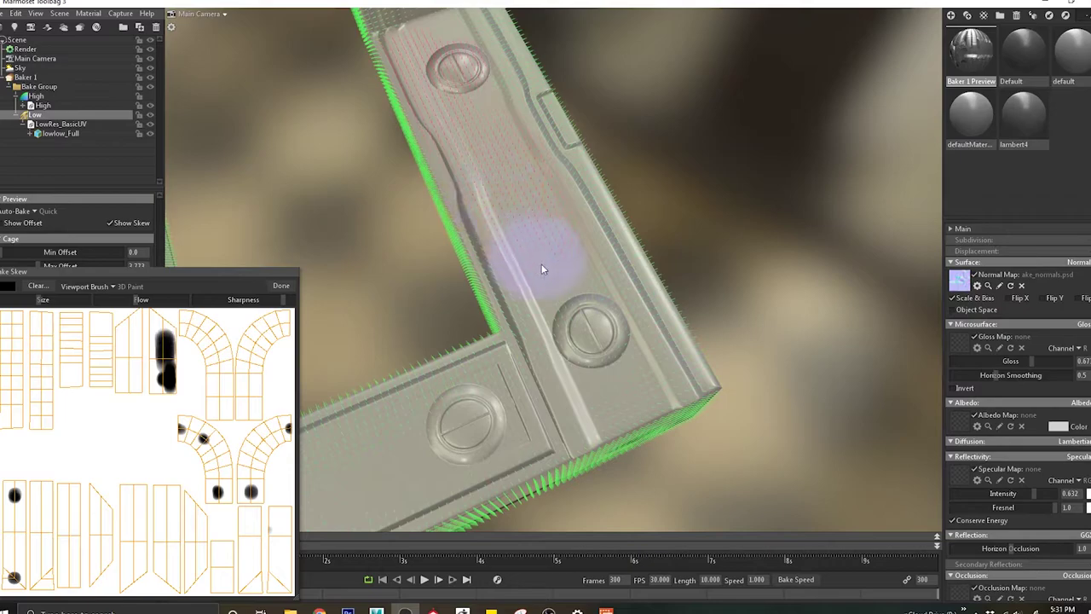
{"action": "left_click_drag", "start_coordinate": [543, 270], "coordinate": [599, 367]}
{"action": "mouse_move", "coordinate": [588, 314]}
{"action": "left_mouse_down", "text": "alt"}
{"action": "mouse_move", "coordinate": [559, 319]}
{"action": "mouse_move", "coordinate": [574, 271]}
{"action": "left_mouse_up", "text": "alt"}
{"action": "scroll", "coordinate": [590, 313], "scroll_direction": "up", "scroll_amount": 4}
{"action": "mouse_move", "coordinate": [506, 271]}
{"action": "left_mouse_down"}
{"action": "mouse_move", "coordinate": [500, 304]}
{"action": "mouse_move", "coordinate": [502, 289]}
{"action": "mouse_move", "coordinate": [537, 275]}
{"action": "left_mouse_up"}
Step: Paint out the skew around the bolt and upper edge of the base's end face, and finish skew painting
{"action": "mouse_move", "coordinate": [607, 351]}
{"action": "left_mouse_down", "text": "alt"}
{"action": "mouse_move", "coordinate": [602, 389]}
{"action": "mouse_move", "coordinate": [646, 411]}
{"action": "mouse_move", "coordinate": [624, 486]}
{"action": "left_mouse_up", "text": "alt"}
{"action": "middle_click_drag", "start_coordinate": [625, 488], "coordinate": [634, 349], "text": "alt"}
{"action": "mouse_move", "coordinate": [633, 348]}
{"action": "left_mouse_down", "text": "alt"}
{"action": "mouse_move", "coordinate": [621, 295]}
{"action": "mouse_move", "coordinate": [625, 366]}
{"action": "left_mouse_up", "text": "alt"}
{"action": "scroll", "coordinate": [625, 372], "scroll_direction": "up", "scroll_amount": 4}
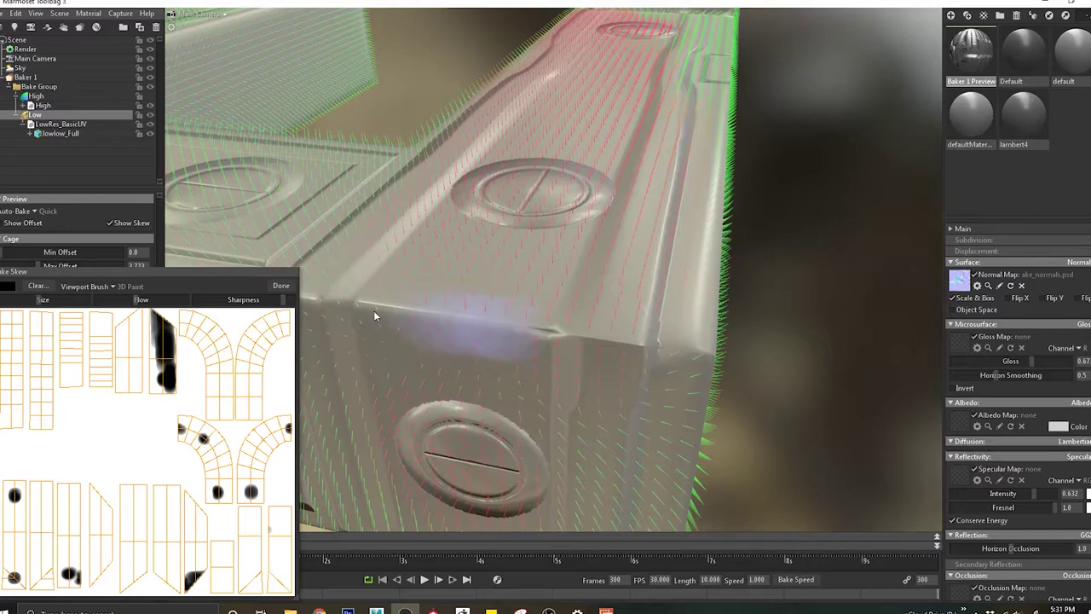
{"action": "mouse_move", "coordinate": [491, 374]}
{"action": "left_mouse_down", "text": "alt"}
{"action": "mouse_move", "coordinate": [588, 383]}
{"action": "mouse_move", "coordinate": [508, 372]}
{"action": "left_mouse_up", "text": "alt"}
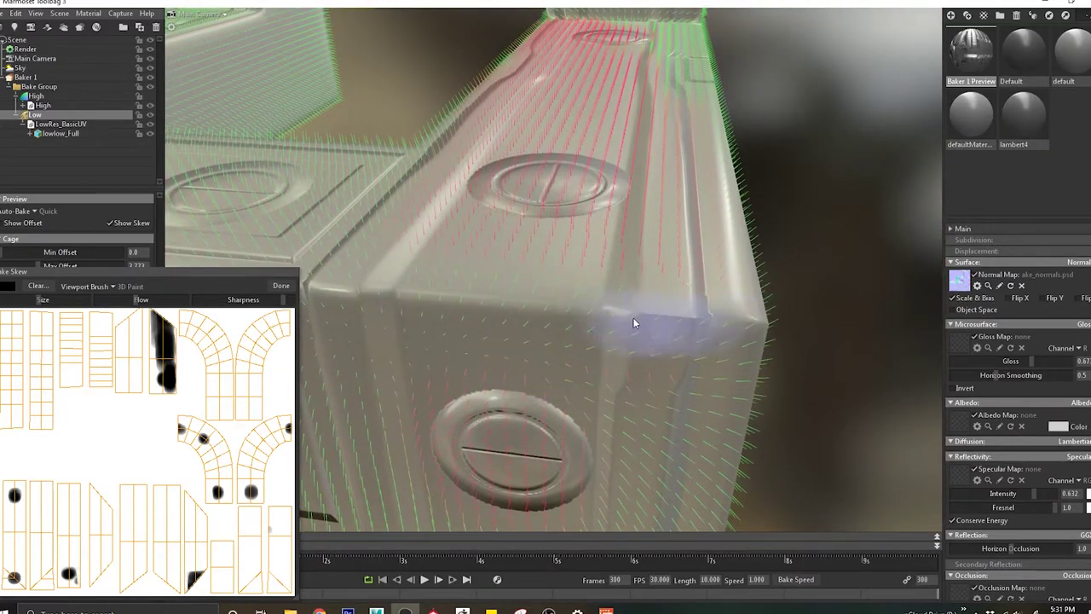
{"action": "left_click_drag", "start_coordinate": [708, 398], "coordinate": [653, 414], "text": "alt"}
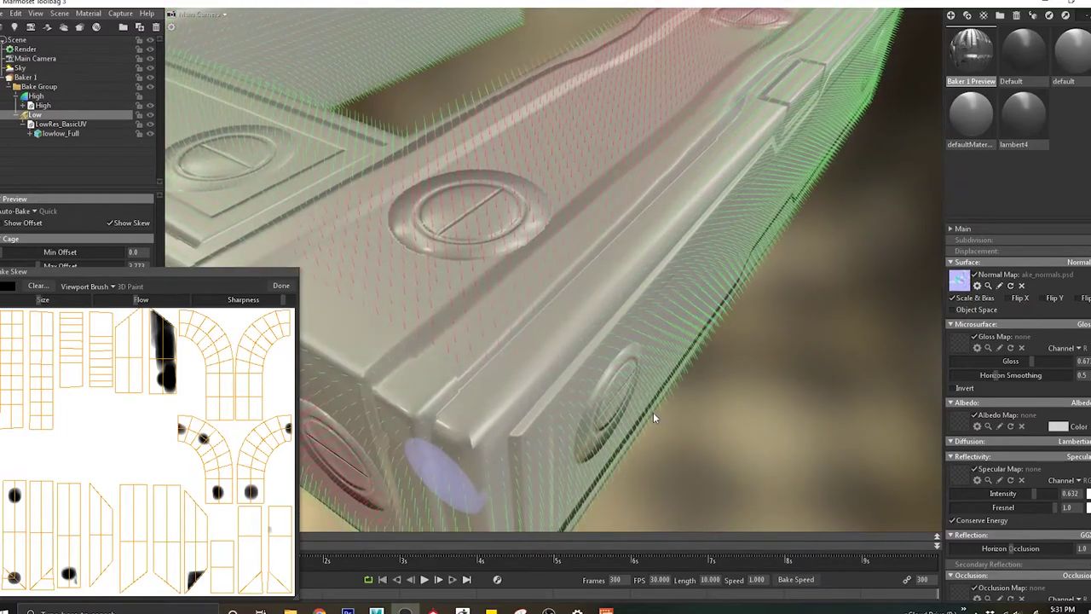
{"action": "mouse_move", "coordinate": [526, 370]}
{"action": "left_mouse_down", "text": "alt"}
{"action": "mouse_move", "coordinate": [429, 327]}
{"action": "mouse_move", "coordinate": [468, 393]}
{"action": "mouse_move", "coordinate": [525, 290]}
{"action": "mouse_move", "coordinate": [449, 272]}
{"action": "mouse_move", "coordinate": [490, 292]}
{"action": "left_mouse_up", "text": "alt"}
{"action": "mouse_move", "coordinate": [589, 285]}
{"action": "left_mouse_down", "text": "alt"}
{"action": "mouse_move", "coordinate": [639, 301]}
{"action": "mouse_move", "coordinate": [660, 355]}
{"action": "mouse_move", "coordinate": [742, 351]}
{"action": "mouse_move", "coordinate": [487, 261]}
{"action": "mouse_move", "coordinate": [536, 231]}
{"action": "mouse_move", "coordinate": [547, 206]}
{"action": "mouse_move", "coordinate": [622, 279]}
{"action": "mouse_move", "coordinate": [658, 272]}
{"action": "left_mouse_up", "text": "alt"}
{"action": "scroll", "coordinate": [547, 211], "scroll_direction": "up", "scroll_amount": 4}
{"action": "left_click", "coordinate": [281, 287]}
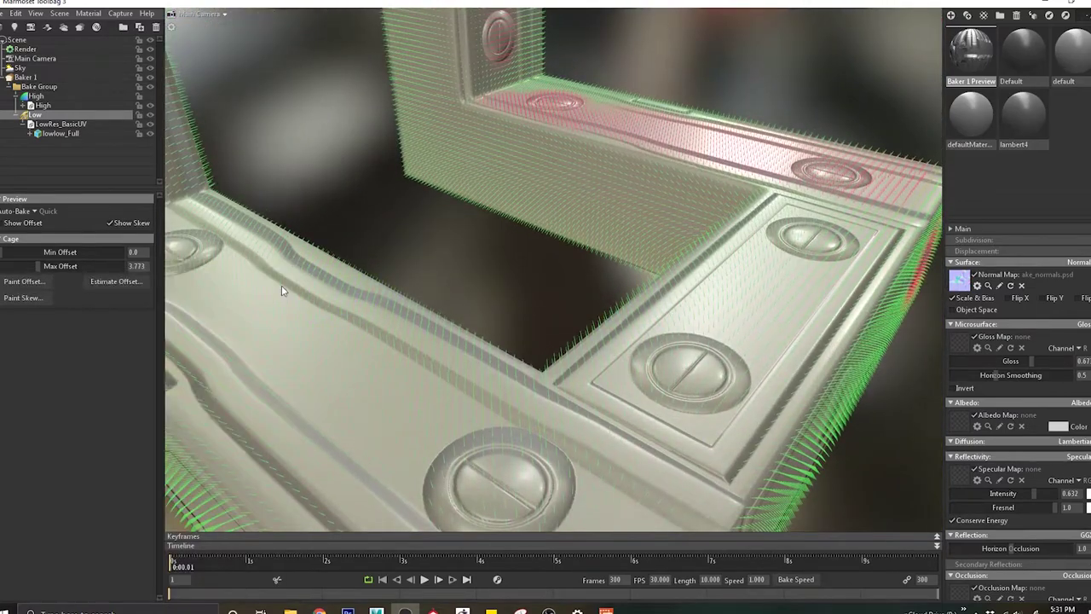
Step: Clear the selection and examine the baked detail along the base rail and around its raised side block
{"action": "scroll", "coordinate": [467, 287], "scroll_direction": "down", "scroll_amount": 4}
{"action": "left_click_drag", "start_coordinate": [468, 283], "coordinate": [484, 285], "text": "alt"}
{"action": "left_click", "coordinate": [40, 79]}
{"action": "left_click", "coordinate": [416, 210]}
{"action": "left_click_drag", "start_coordinate": [416, 210], "coordinate": [571, 304], "text": "alt"}
{"action": "scroll", "coordinate": [517, 284], "scroll_direction": "up", "scroll_amount": 4}
{"action": "scroll", "coordinate": [542, 336], "scroll_direction": "up", "scroll_amount": 4}
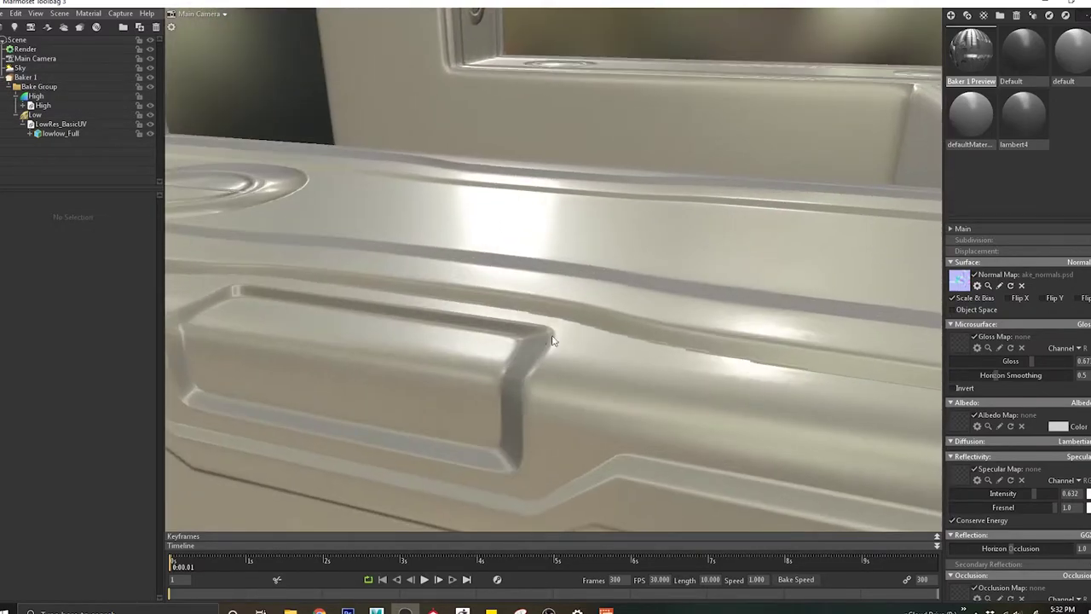
{"action": "middle_click_drag", "start_coordinate": [541, 338], "coordinate": [585, 331], "text": "alt"}
{"action": "mouse_move", "coordinate": [586, 332]}
{"action": "left_mouse_down", "text": "alt"}
{"action": "mouse_move", "coordinate": [788, 321]}
{"action": "mouse_move", "coordinate": [646, 263]}
{"action": "mouse_move", "coordinate": [707, 270]}
{"action": "mouse_move", "coordinate": [665, 297]}
{"action": "mouse_move", "coordinate": [733, 392]}
{"action": "mouse_move", "coordinate": [677, 358]}
{"action": "mouse_move", "coordinate": [707, 401]}
{"action": "mouse_move", "coordinate": [611, 382]}
{"action": "mouse_move", "coordinate": [586, 345]}
{"action": "mouse_move", "coordinate": [596, 345]}
{"action": "left_mouse_up", "text": "alt"}
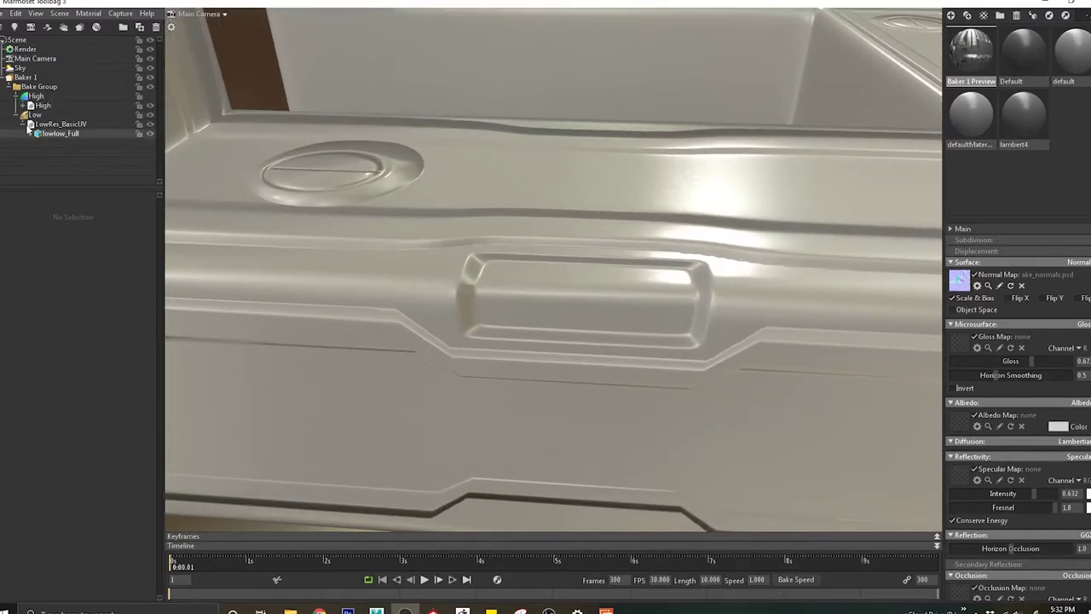
Step: Check Baker 1's bake settings and inspect lowlow_Full's wireframe over the base's raised side block
{"action": "left_click", "coordinate": [46, 78]}
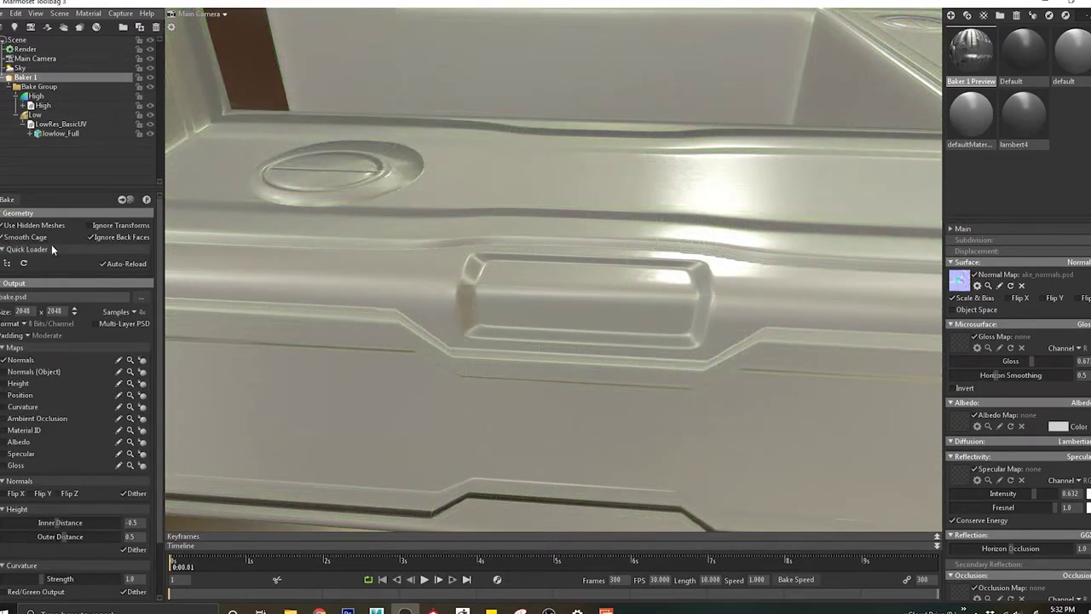
{"action": "mouse_move", "coordinate": [563, 341]}
{"action": "left_mouse_down"}
{"action": "mouse_move", "coordinate": [627, 323]}
{"action": "mouse_move", "coordinate": [535, 261]}
{"action": "mouse_move", "coordinate": [657, 318]}
{"action": "mouse_move", "coordinate": [572, 314]}
{"action": "mouse_move", "coordinate": [550, 325]}
{"action": "left_mouse_up"}
{"action": "left_click", "coordinate": [550, 325]}
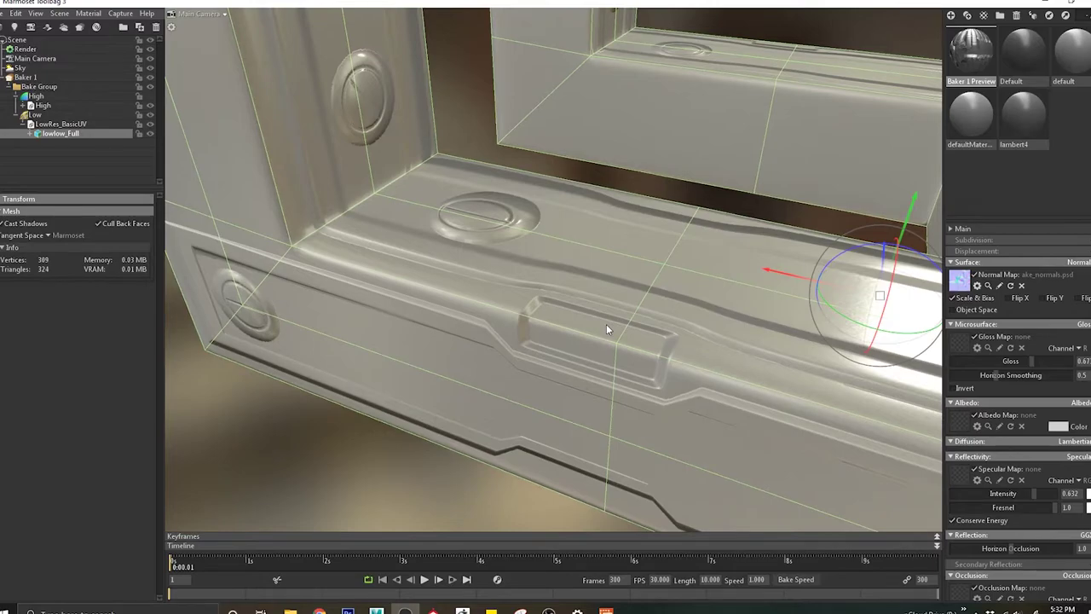
{"action": "right_click_drag", "start_coordinate": [648, 286], "coordinate": [680, 312], "text": "alt"}
Step: Switch to Maya, select the lowlow_Full arch, and examine its topology and UV shells from several angles
{"action": "key", "text": "alt+Tab"}
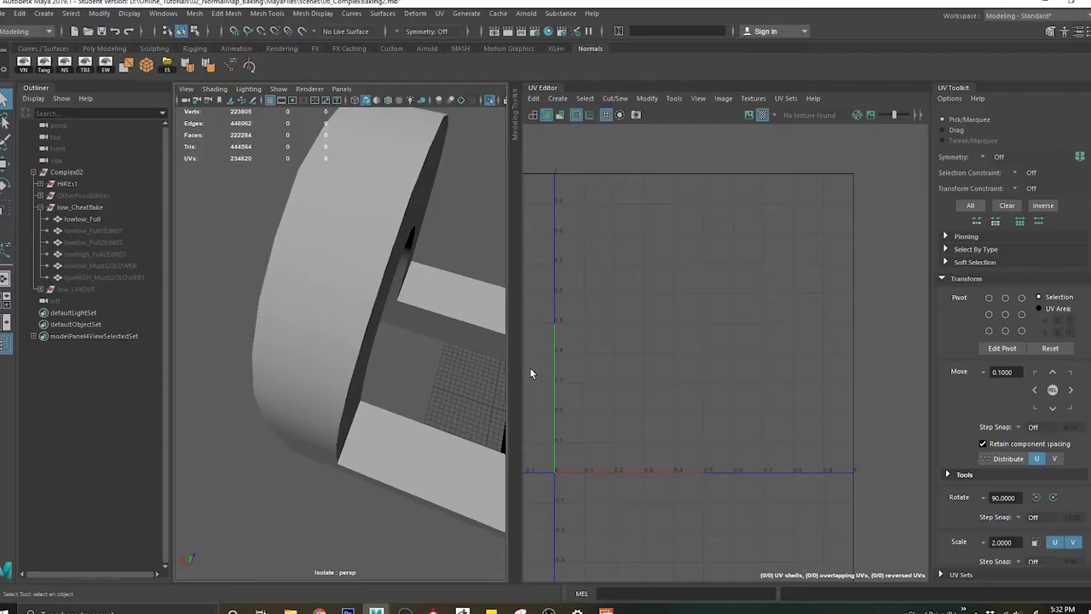
{"action": "left_click", "coordinate": [438, 449]}
{"action": "left_click_drag", "start_coordinate": [439, 453], "coordinate": [333, 342], "text": "alt"}
{"action": "scroll", "coordinate": [292, 353], "scroll_direction": "down", "scroll_amount": 5}
{"action": "right_click_drag", "start_coordinate": [333, 343], "coordinate": [344, 390], "text": "alt"}
{"action": "left_click_drag", "start_coordinate": [343, 390], "coordinate": [416, 375], "text": "alt"}
{"action": "mouse_move", "coordinate": [367, 371]}
{"action": "right_mouse_down", "text": "alt"}
{"action": "mouse_move", "coordinate": [386, 398]}
{"action": "mouse_move", "coordinate": [370, 390]}
{"action": "right_mouse_up", "text": "alt"}
{"action": "left_click_drag", "start_coordinate": [370, 389], "coordinate": [359, 369], "text": "alt"}
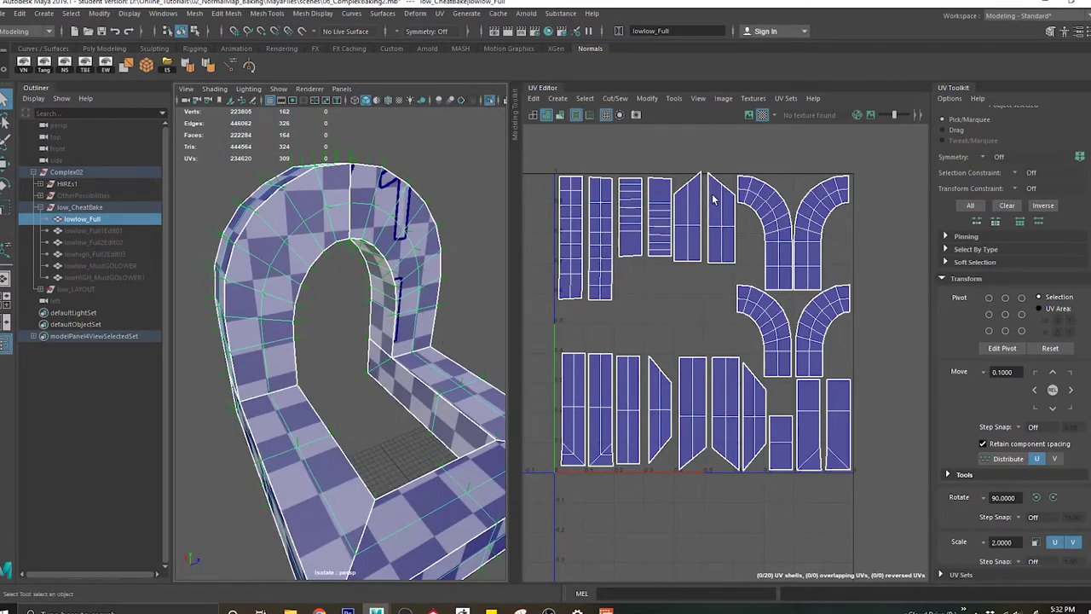
{"action": "right_click_drag", "start_coordinate": [439, 392], "coordinate": [414, 381], "text": "alt"}
{"action": "left_click_drag", "start_coordinate": [414, 381], "coordinate": [447, 361], "text": "alt"}
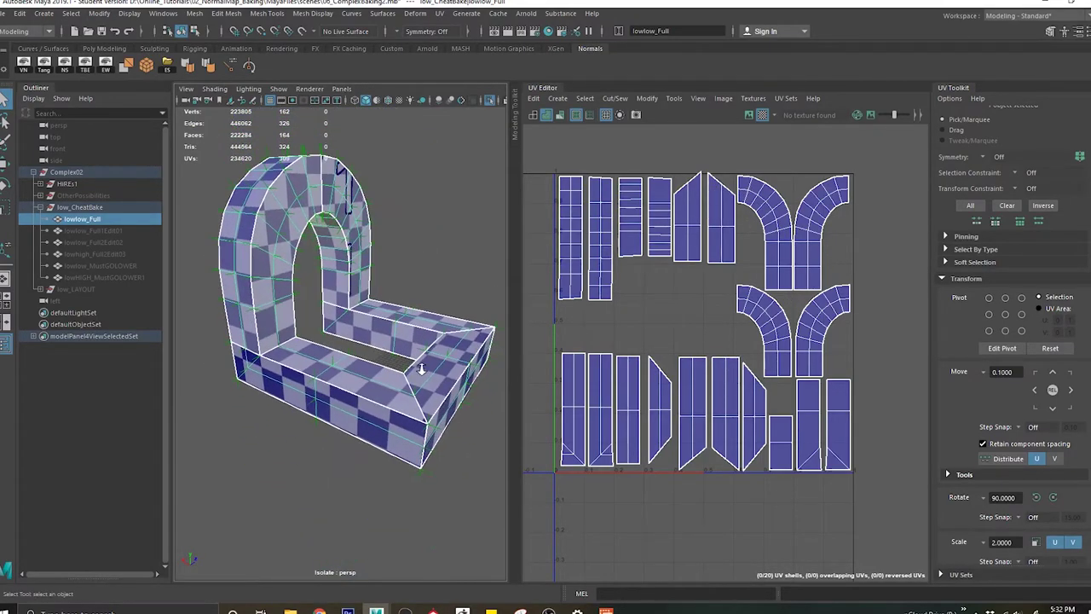
{"action": "right_click_drag", "start_coordinate": [421, 381], "coordinate": [433, 404], "text": "alt"}
{"action": "left_click_drag", "start_coordinate": [393, 359], "coordinate": [340, 360], "text": "alt"}
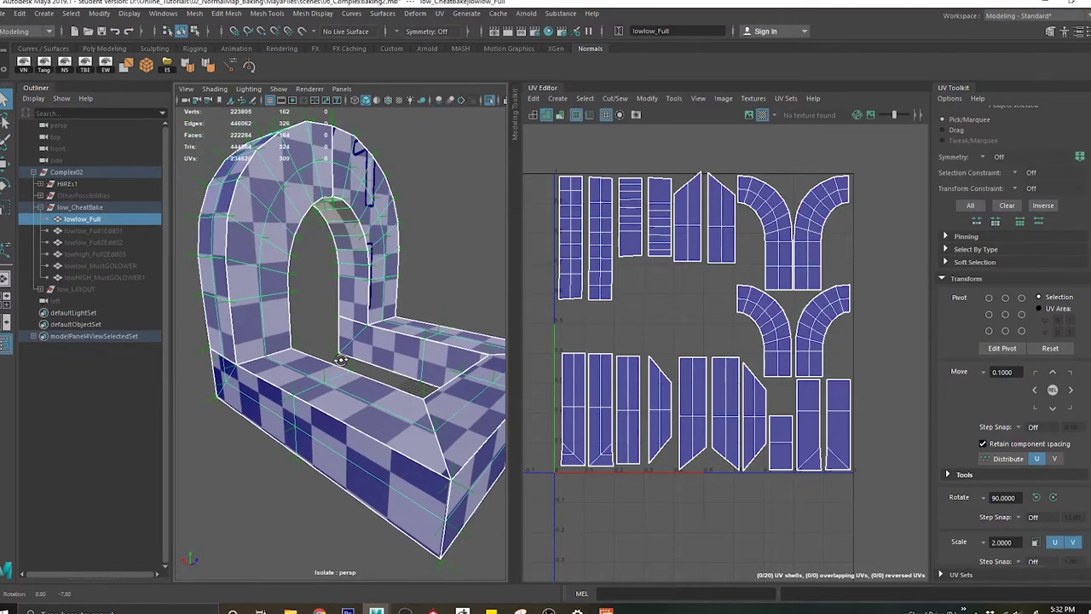
Step: Duplicate lowlow_Full and group the copy with the original under the name Demo
{"action": "key", "text": "ctrl+d"}
{"action": "middle_click_drag", "start_coordinate": [77, 294], "coordinate": [73, 263]}
{"action": "left_click_drag", "start_coordinate": [74, 227], "coordinate": [75, 228]}
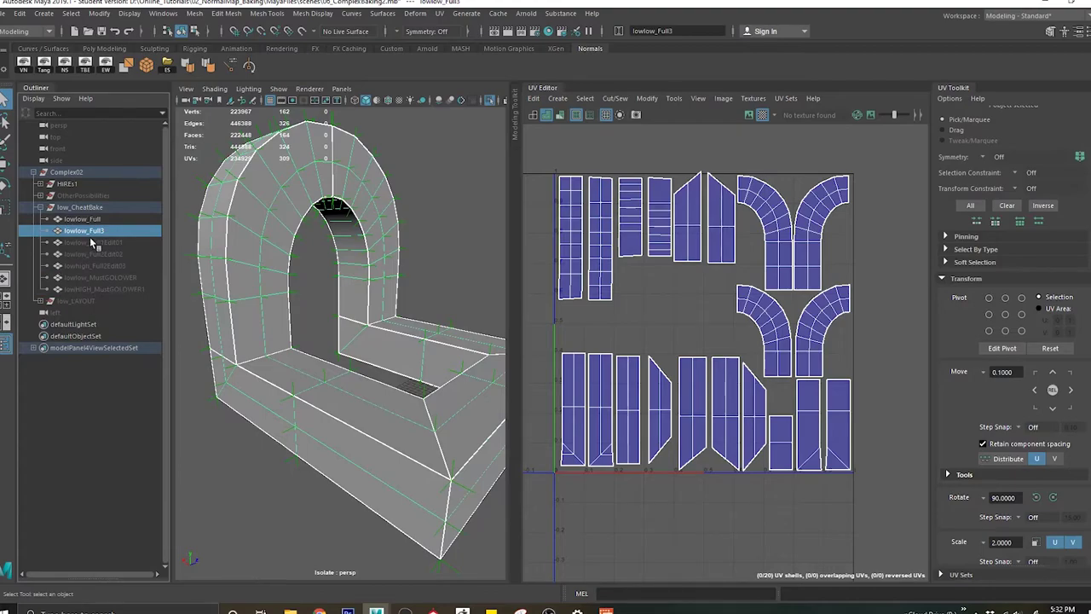
{"action": "left_click", "coordinate": [120, 219], "text": "ctrl"}
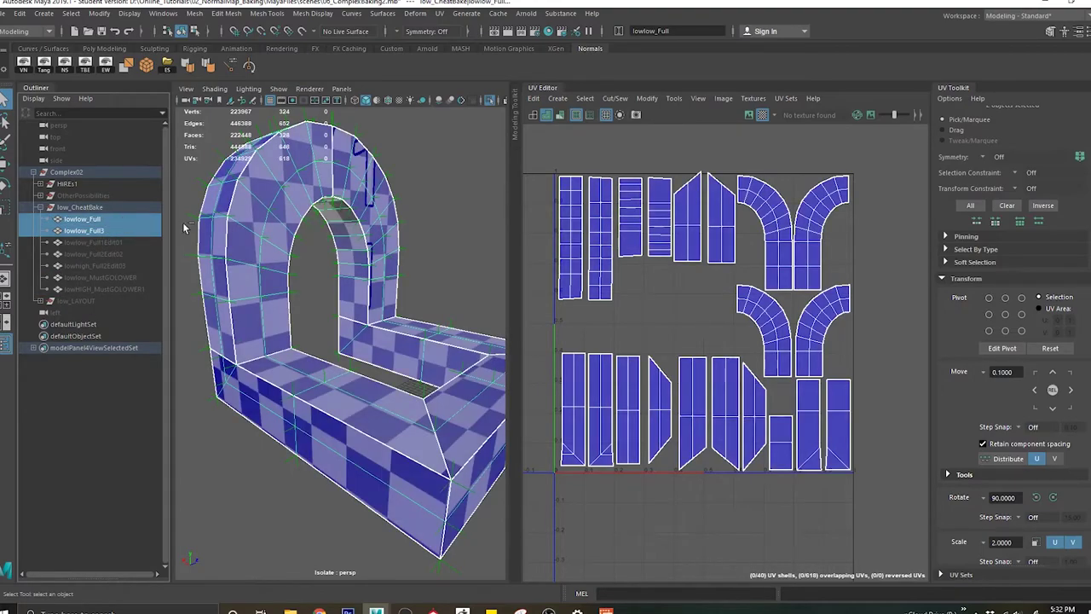
{"action": "key", "text": "ctrl+g"}
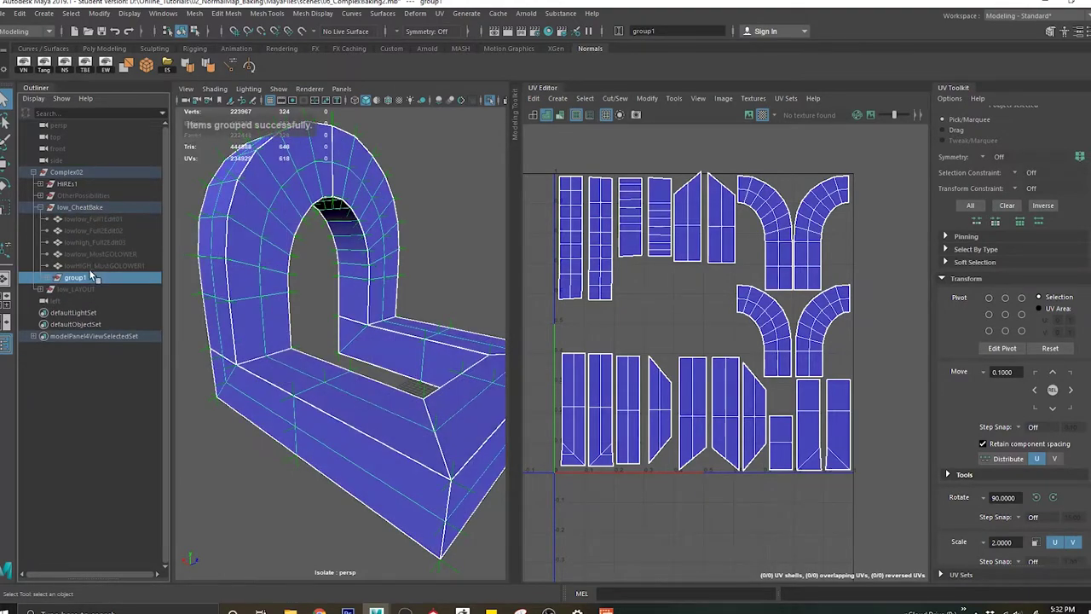
{"action": "double_click", "coordinate": [92, 278]}
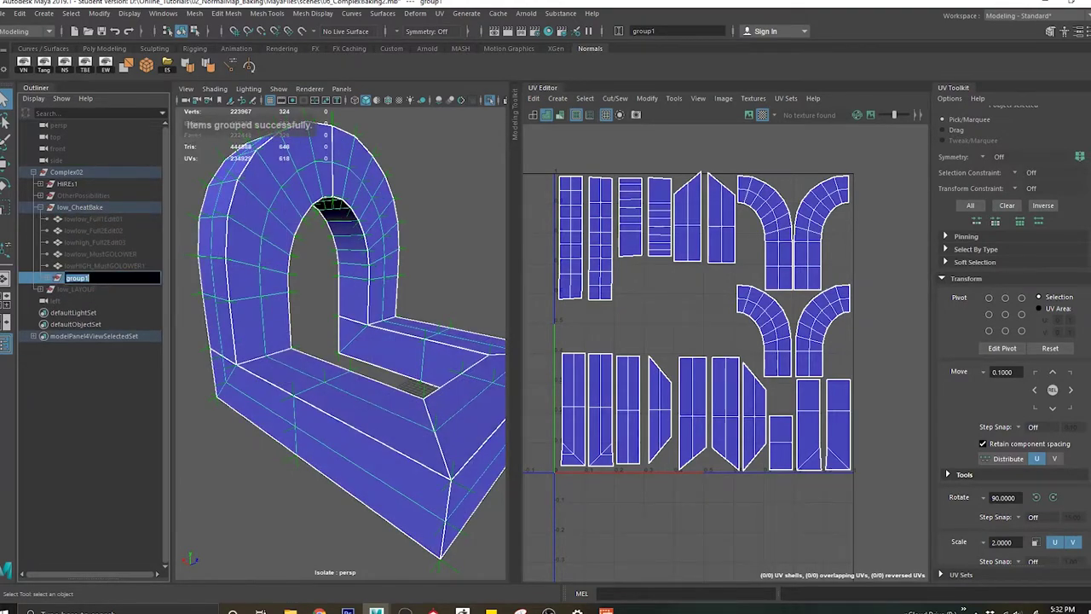
{"action": "left_click", "coordinate": [48, 277]}
Step: Hide lowlow_Full in the Demo group and rename its duplicate lowHigh_Full3
{"action": "left_click", "coordinate": [105, 301]}
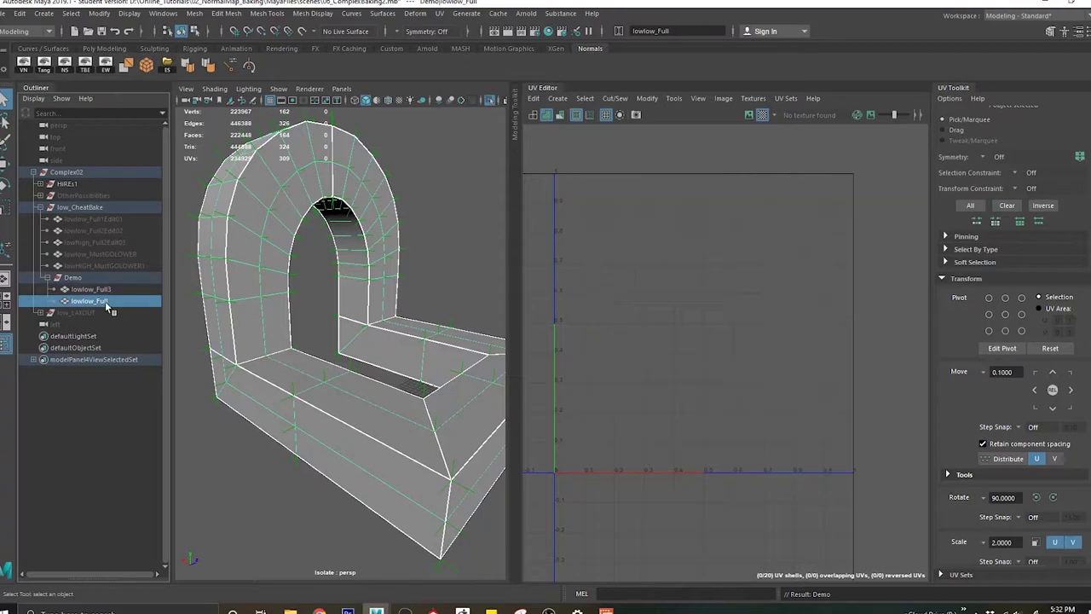
{"action": "key", "text": "h"}
{"action": "double_click", "coordinate": [114, 290]}
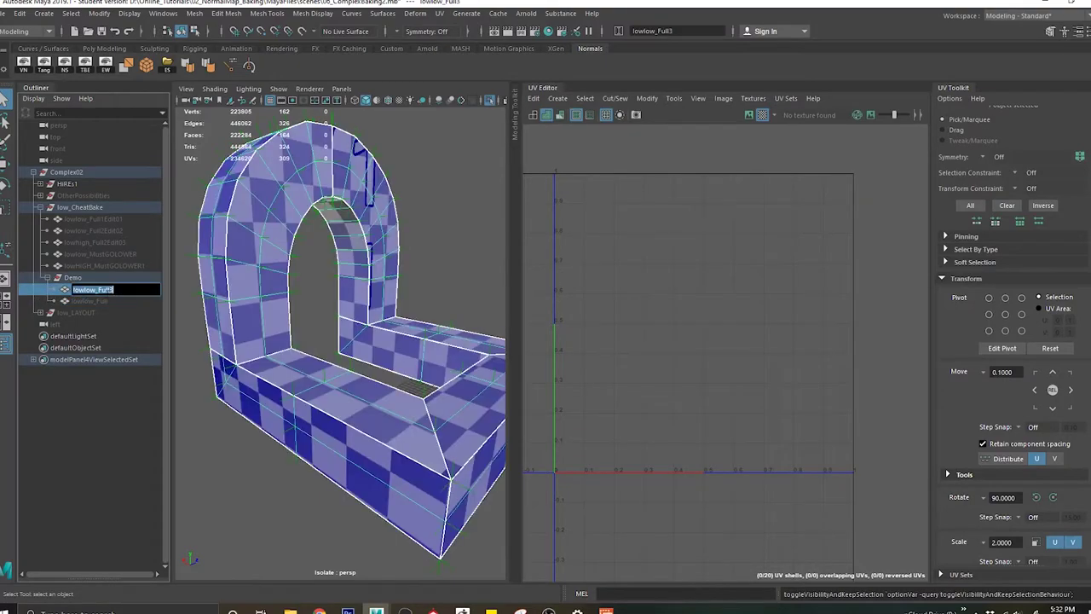
{"action": "left_click_drag", "start_coordinate": [96, 290], "coordinate": [84, 290]}
{"action": "type", "text": "High"}
{"action": "key", "text": "Return"}
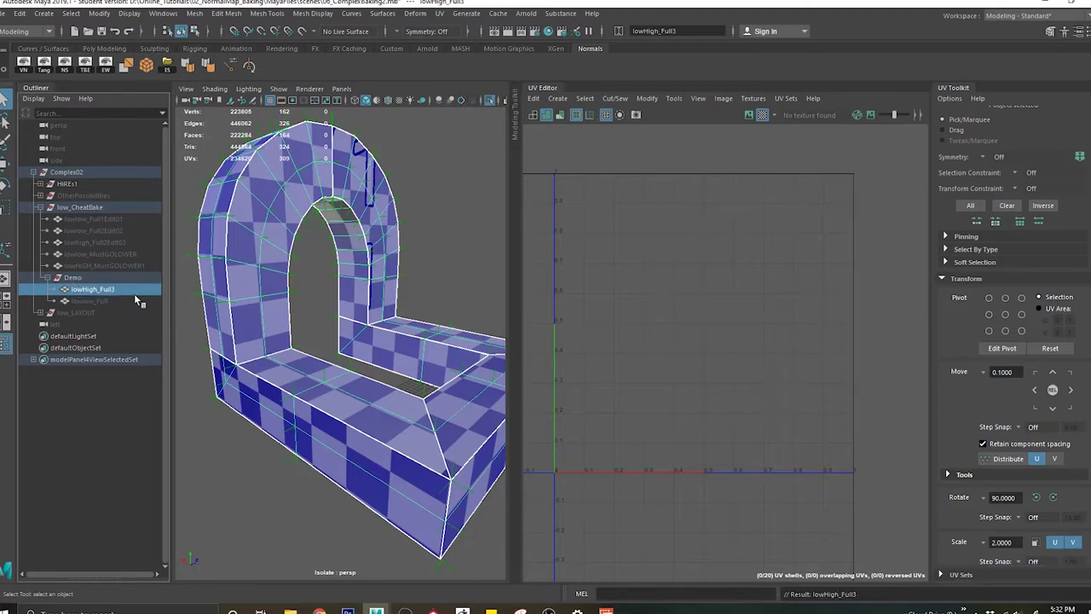
Step: Undo the deletion of the duplicated mesh and shorten its name to lowHigh_Full
{"action": "double_click", "coordinate": [130, 289]}
{"action": "left_click", "coordinate": [160, 284]}
{"action": "key", "text": "Delete"}
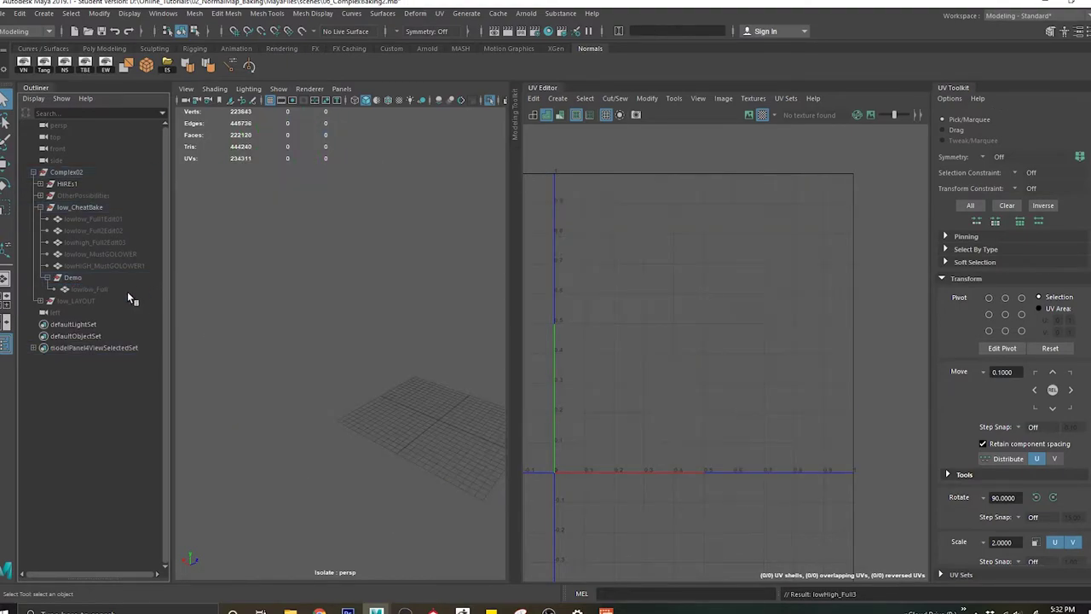
{"action": "key", "text": "ctrl+z"}
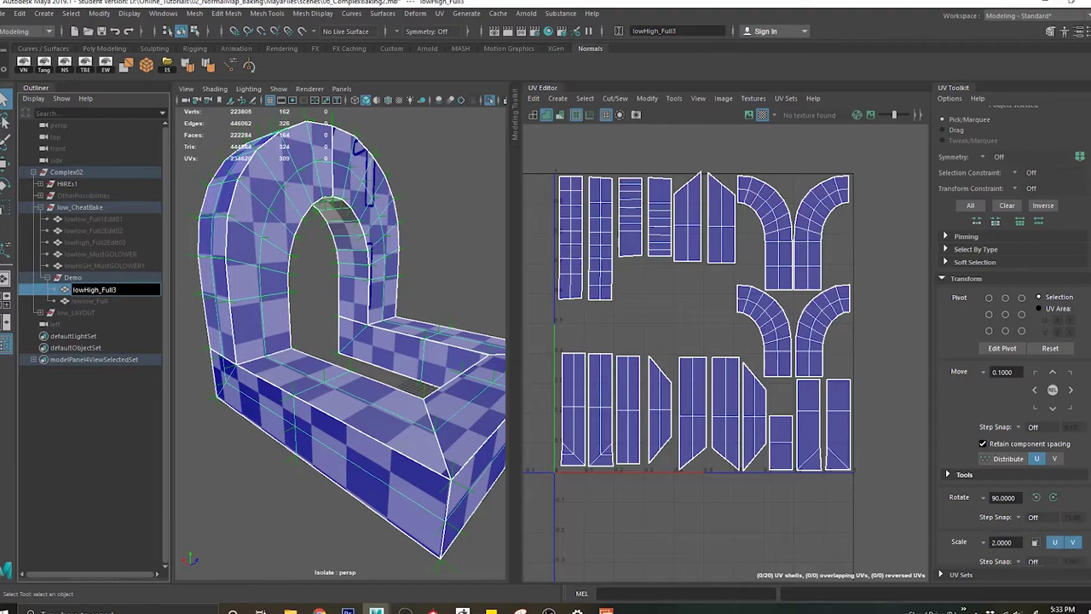
{"action": "key", "text": "Return"}
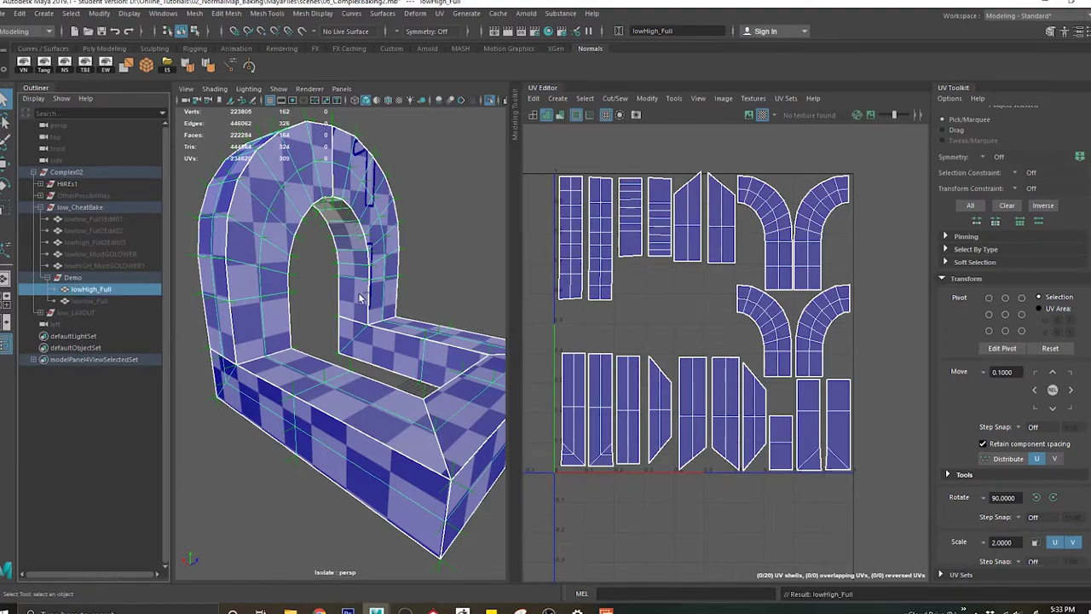
Step: Insert lengthwise edge loops in lowHigh_Full's outer side wall, running up the arch leg and along the base
{"action": "left_click_drag", "start_coordinate": [285, 379], "coordinate": [294, 369], "text": "alt"}
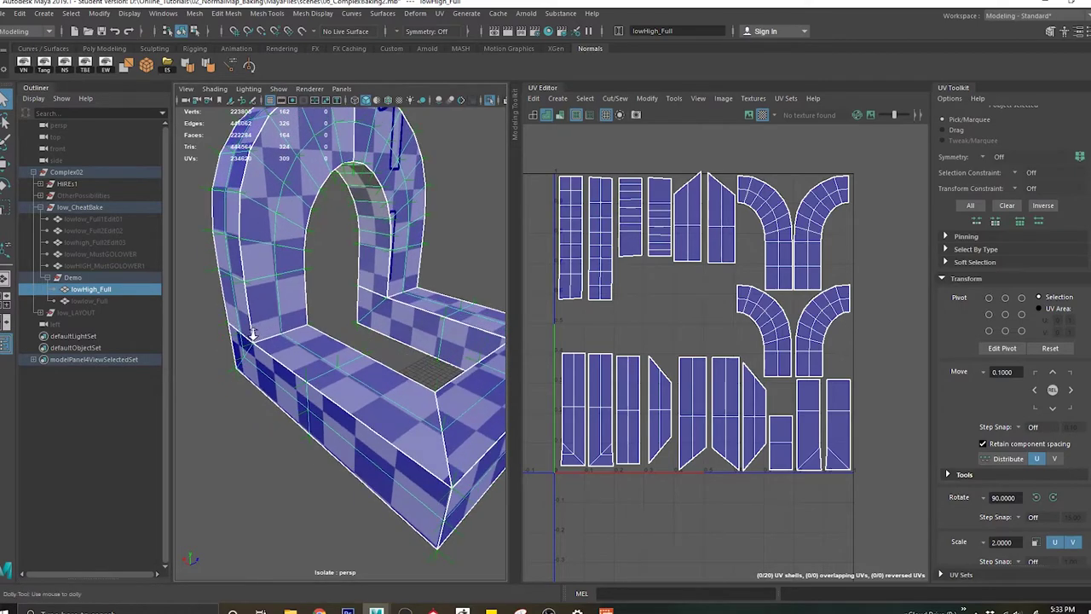
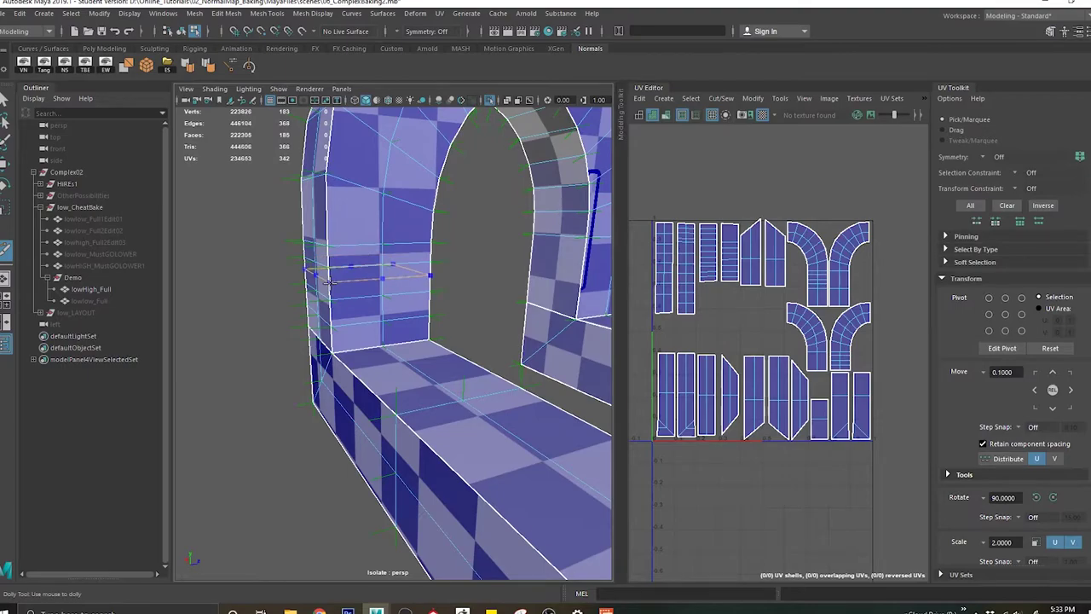
{"action": "left_click_drag", "start_coordinate": [356, 287], "coordinate": [459, 243], "text": "alt"}
{"action": "left_click_drag", "start_coordinate": [362, 316], "coordinate": [397, 350], "text": "alt"}
{"action": "left_click", "coordinate": [284, 433], "text": "ctrl"}
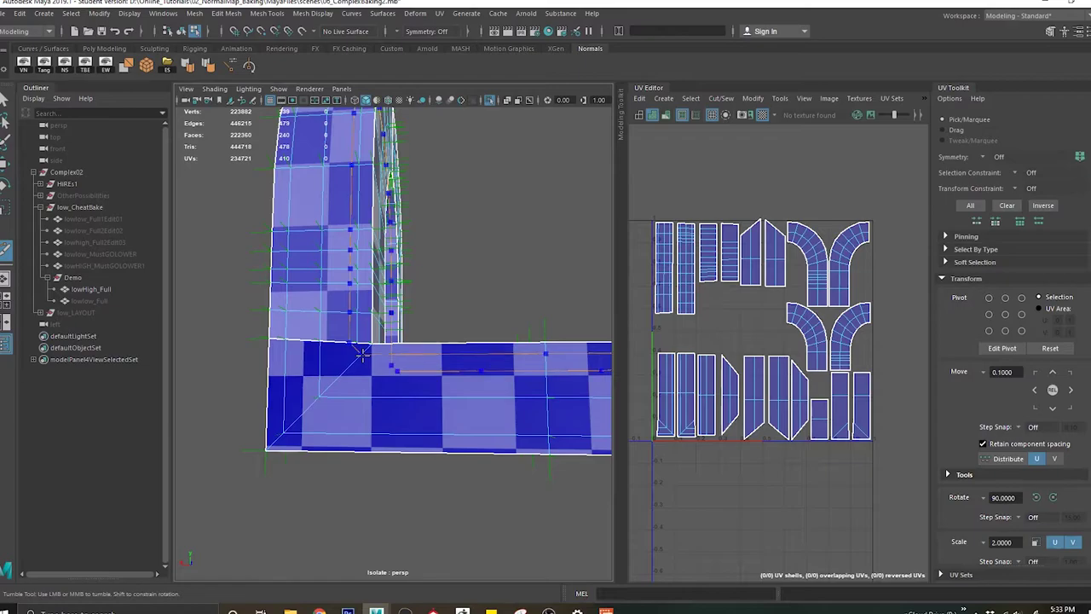
{"action": "left_click", "coordinate": [339, 371], "text": "ctrl"}
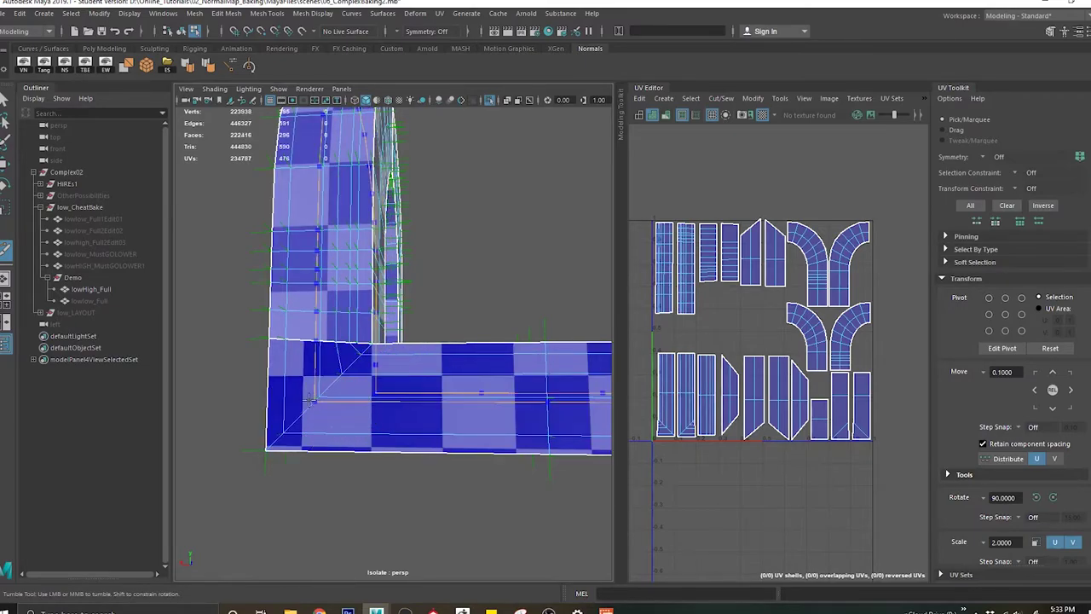
{"action": "left_click", "coordinate": [305, 405], "text": "ctrl"}
Step: Insert evenly spaced crosswise edge loops along the near base arm and into the front bar of lowHigh_Full
{"action": "left_click_drag", "start_coordinate": [445, 363], "coordinate": [449, 414], "text": "alt"}
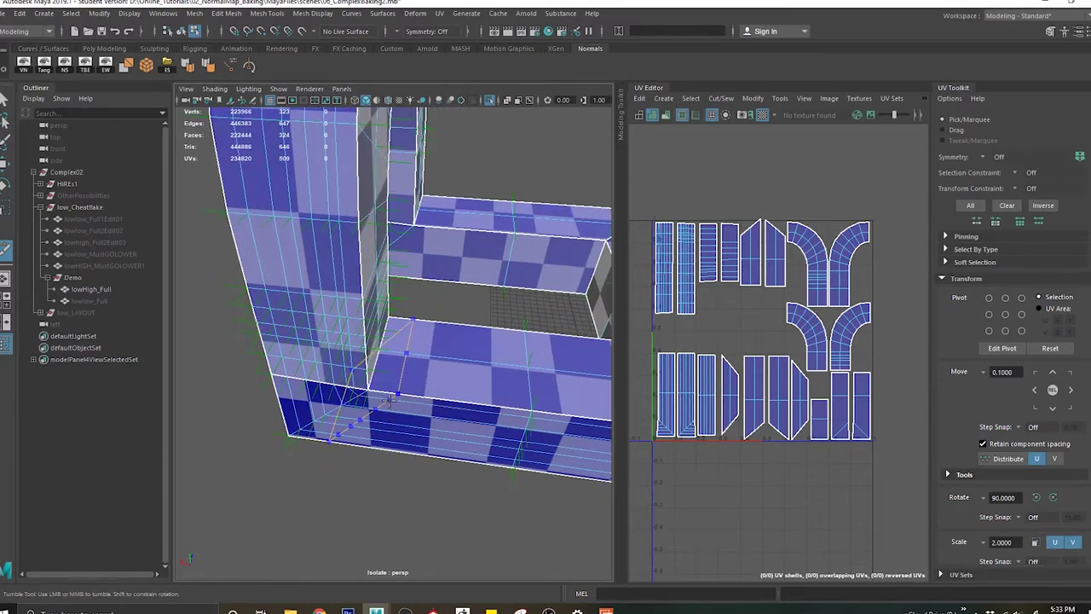
{"action": "left_click", "coordinate": [428, 401], "text": "ctrl"}
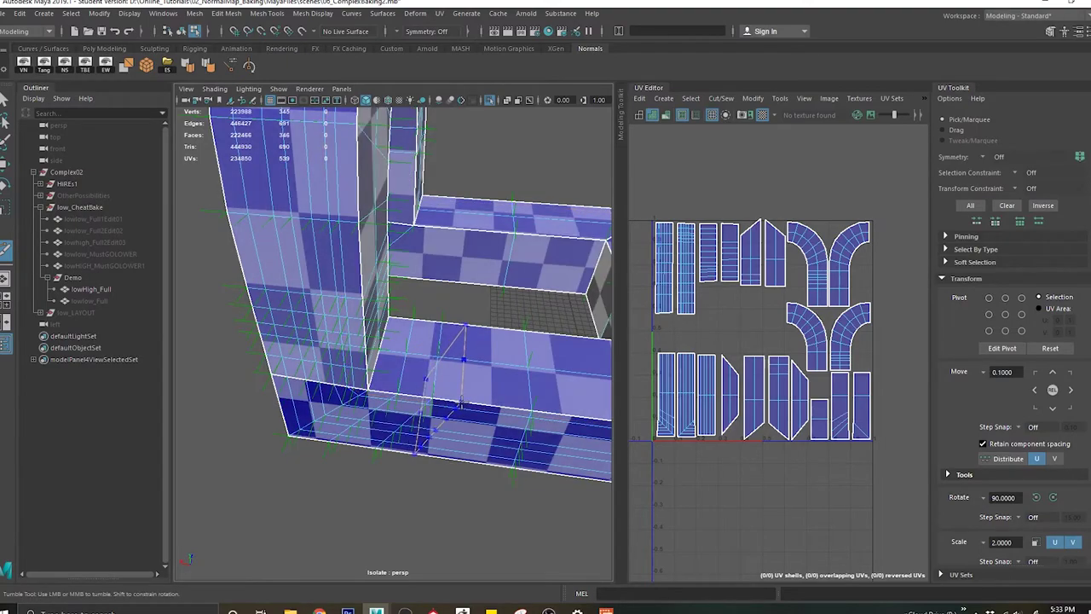
{"action": "left_click", "coordinate": [496, 405], "text": "ctrl"}
{"action": "middle_click_drag", "start_coordinate": [549, 429], "coordinate": [441, 418], "text": "alt"}
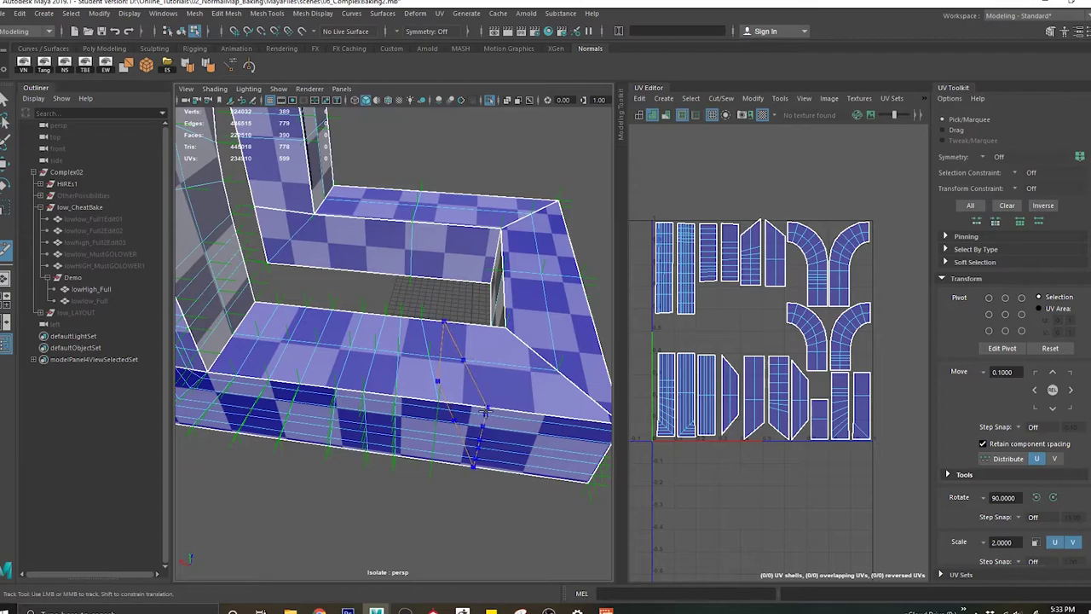
{"action": "left_click_drag", "start_coordinate": [520, 425], "coordinate": [364, 409], "text": "alt"}
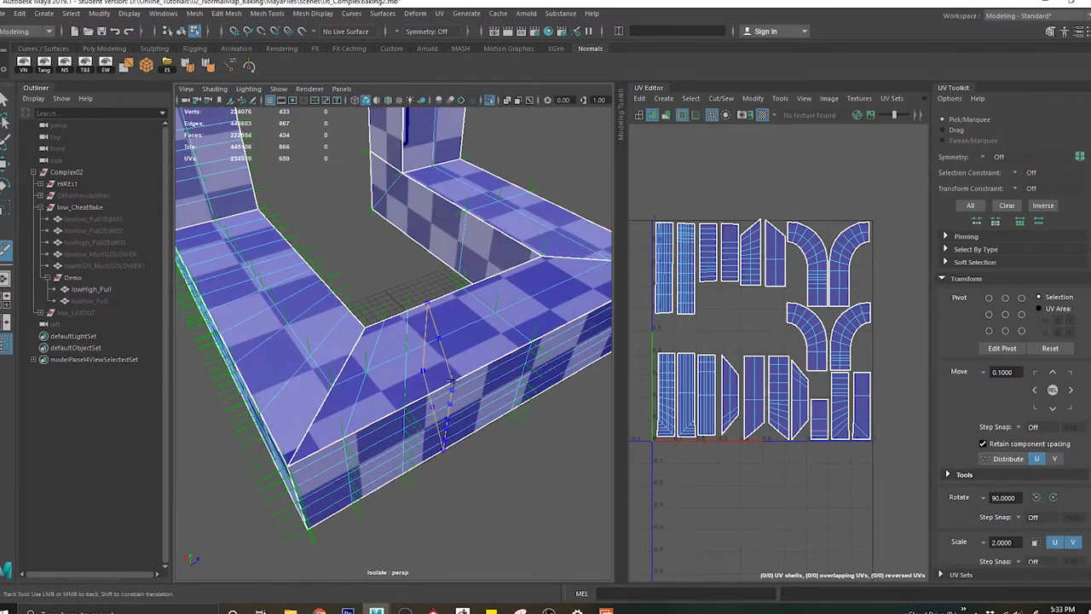
{"action": "left_click_drag", "start_coordinate": [463, 399], "coordinate": [445, 405], "text": "alt"}
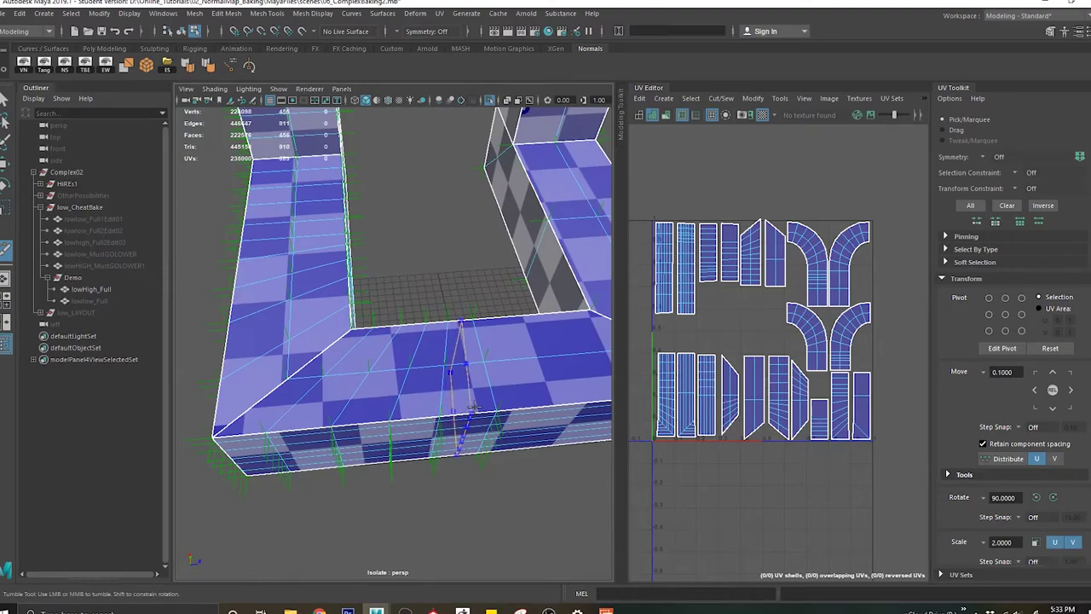
Step: Complete the crosswise edge loops on the front bar and insert matching ones along the opposite base arm
{"action": "middle_click_drag", "start_coordinate": [472, 408], "coordinate": [364, 413], "text": "alt"}
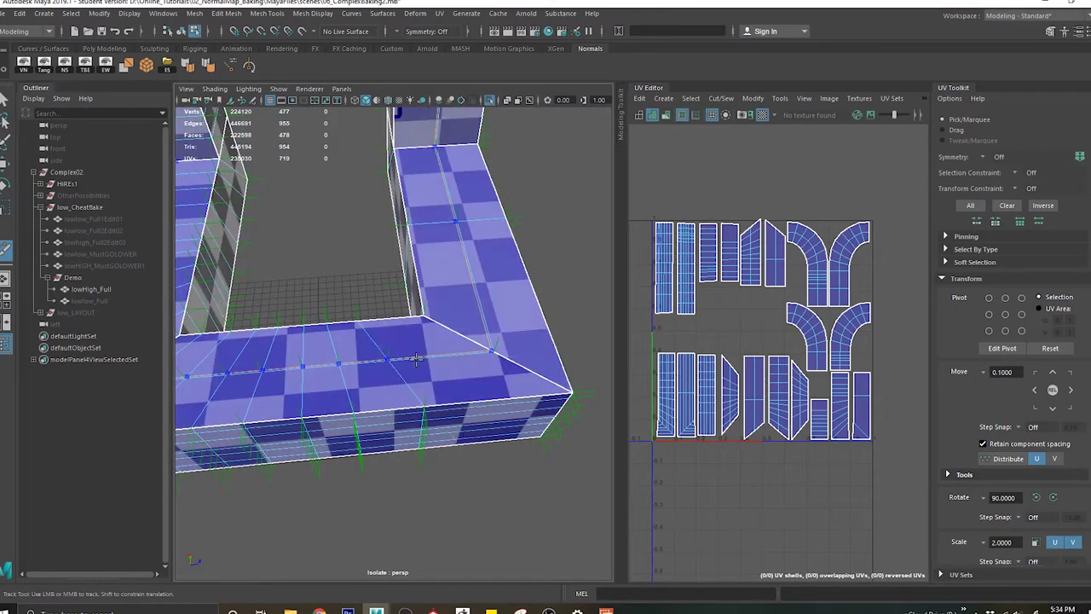
{"action": "left_click", "coordinate": [441, 358], "text": "ctrl"}
{"action": "left_click_drag", "start_coordinate": [443, 360], "coordinate": [410, 389], "text": "alt"}
{"action": "left_click", "coordinate": [412, 390], "text": "ctrl"}
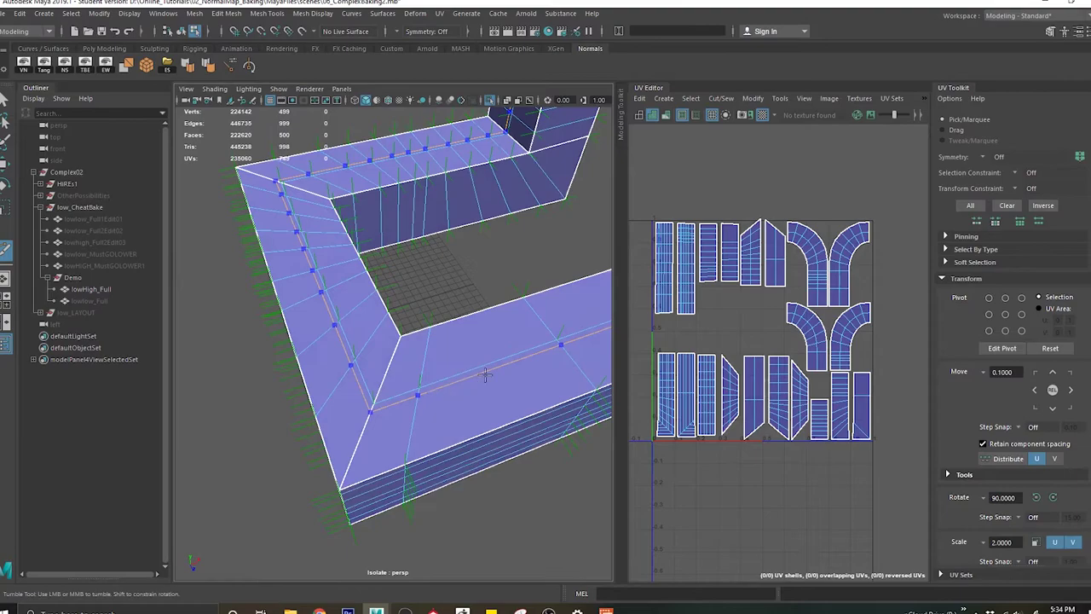
{"action": "left_click", "coordinate": [479, 371], "text": "ctrl"}
{"action": "left_click", "coordinate": [526, 364], "text": "ctrl"}
{"action": "middle_click_drag", "start_coordinate": [526, 379], "coordinate": [288, 395], "text": "alt"}
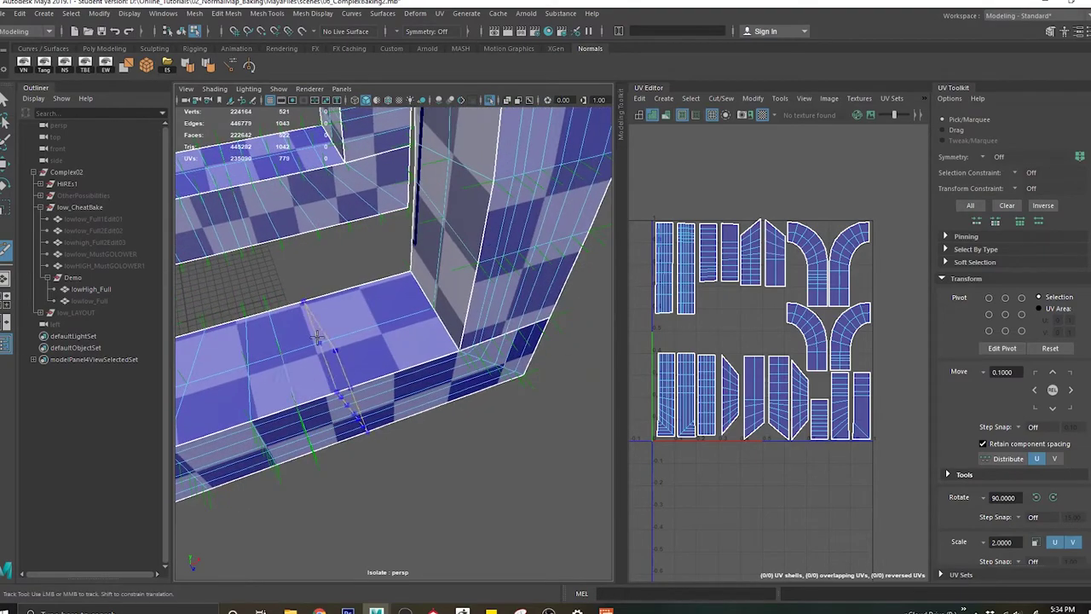
{"action": "left_click", "coordinate": [382, 329], "text": "ctrl"}
Step: Insert horizontal edge loops across the lower part of the arch leg on the opposite side
{"action": "left_click_drag", "start_coordinate": [385, 329], "coordinate": [438, 295], "text": "alt"}
{"action": "middle_click_drag", "start_coordinate": [438, 295], "coordinate": [462, 315], "text": "alt"}
{"action": "left_click_drag", "start_coordinate": [357, 367], "coordinate": [484, 370], "text": "alt"}
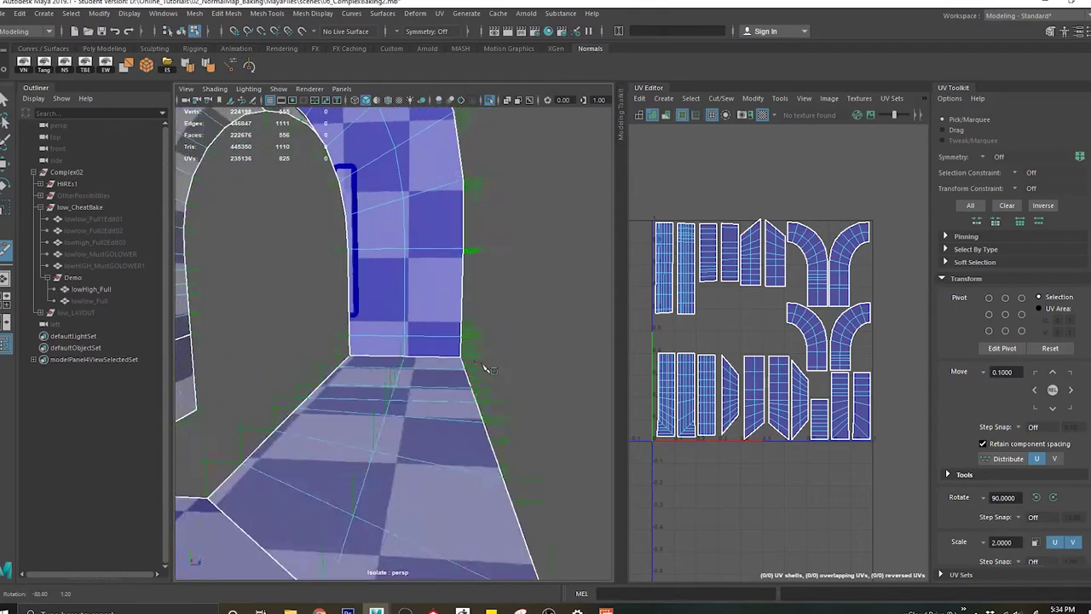
{"action": "right_click_drag", "start_coordinate": [484, 370], "coordinate": [363, 360], "text": "alt"}
{"action": "left_click_drag", "start_coordinate": [363, 361], "coordinate": [314, 348], "text": "alt"}
{"action": "right_click_drag", "start_coordinate": [314, 348], "coordinate": [403, 356], "text": "alt"}
{"action": "middle_click_drag", "start_coordinate": [403, 356], "coordinate": [488, 359], "text": "alt"}
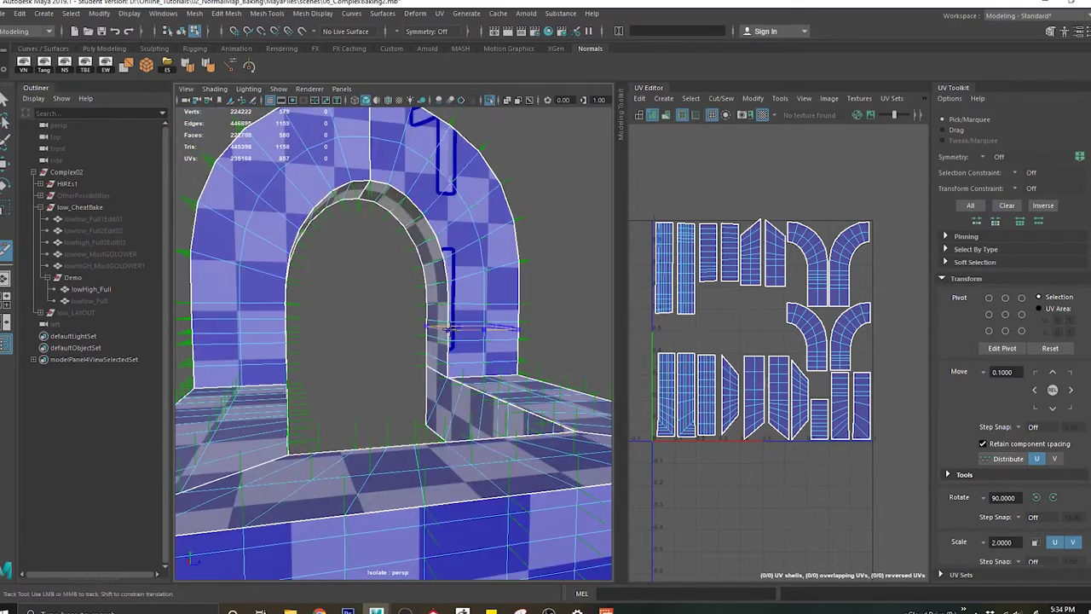
Step: Insert edge loops that follow the arch's curve on its front face, and add vertical loops on its back legs
{"action": "left_click_drag", "start_coordinate": [450, 326], "coordinate": [429, 358], "text": "alt"}
{"action": "middle_click_drag", "start_coordinate": [429, 358], "coordinate": [445, 431], "text": "alt"}
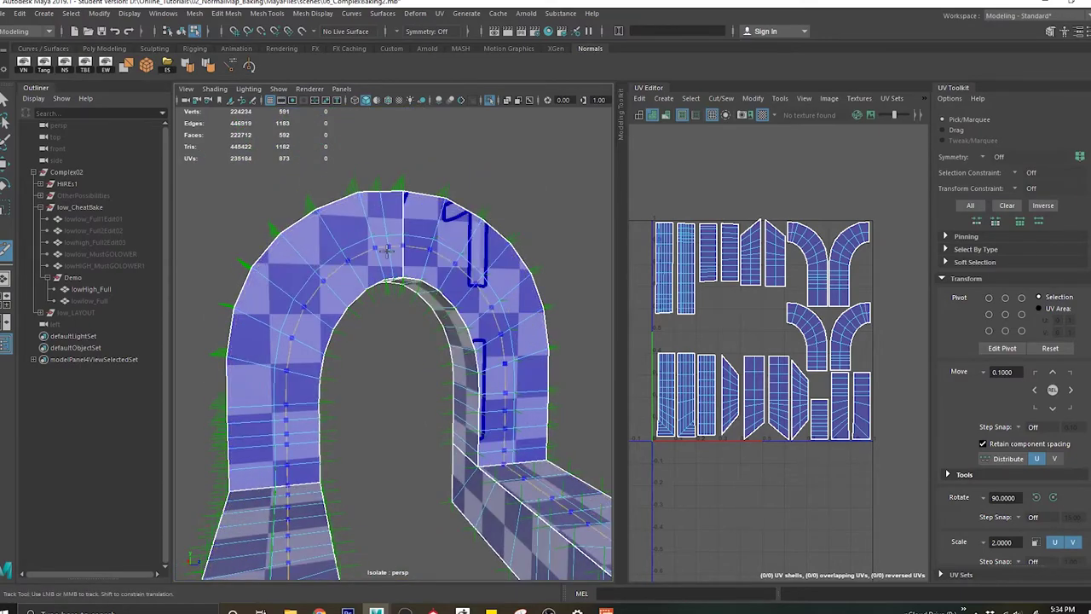
{"action": "left_click_drag", "start_coordinate": [452, 255], "coordinate": [401, 200], "text": "alt"}
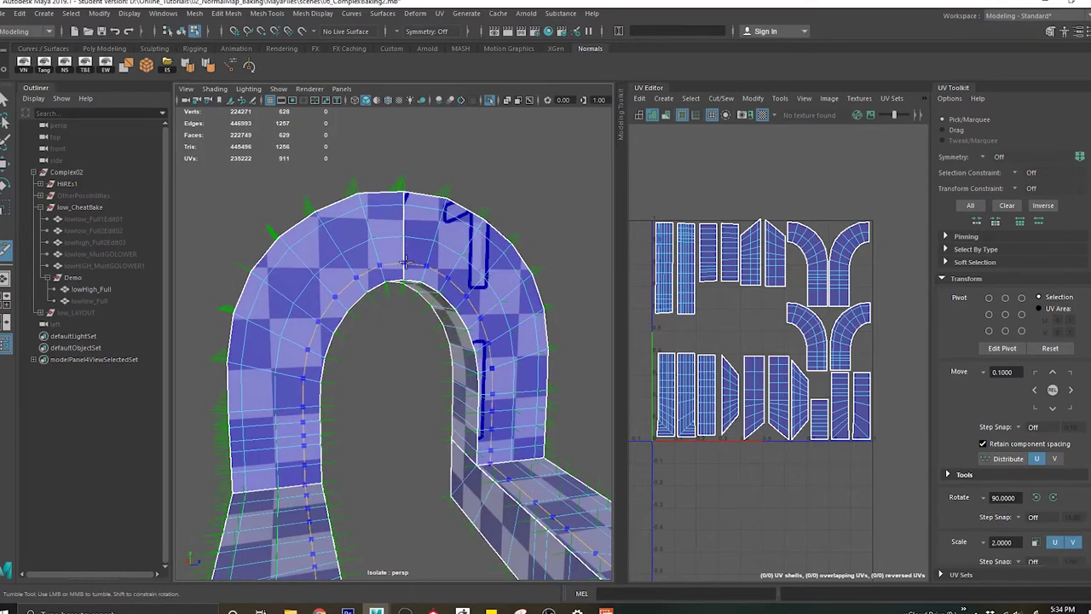
{"action": "left_click_drag", "start_coordinate": [444, 450], "coordinate": [535, 338], "text": "alt"}
{"action": "left_click", "coordinate": [399, 241], "text": "ctrl"}
{"action": "left_click", "coordinate": [541, 329], "text": "ctrl"}
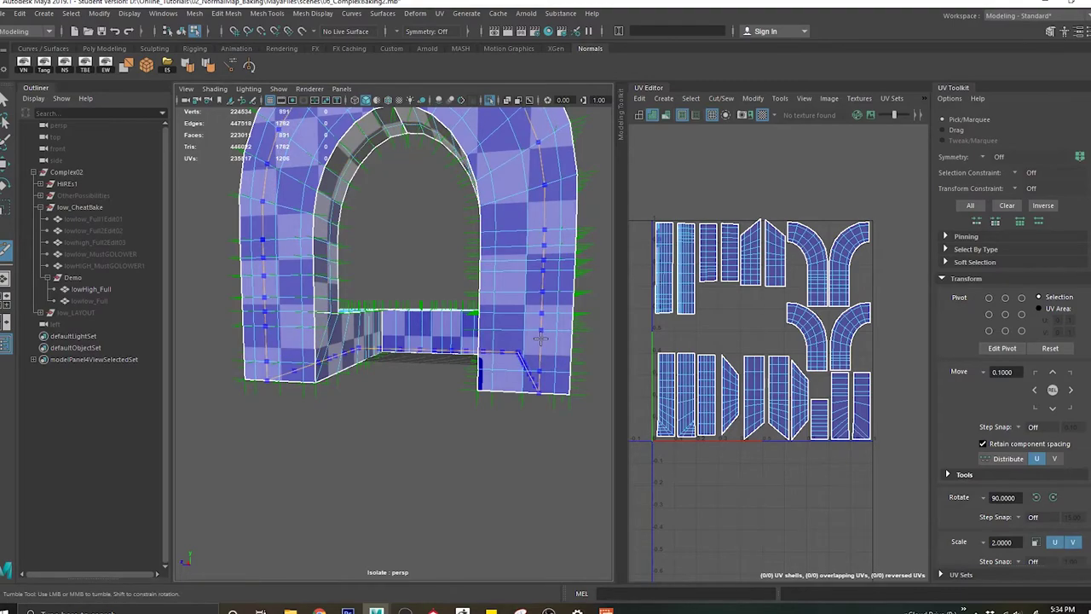
Step: Undo the last edge loop on the arch's back, insert a replacement on the rear leg, and return to object mode
{"action": "key", "text": "ctrl+z"}
{"action": "left_click", "coordinate": [527, 381], "text": "ctrl"}
{"action": "left_click_drag", "start_coordinate": [409, 327], "coordinate": [256, 354], "text": "alt"}
{"action": "middle_click_drag", "start_coordinate": [319, 272], "coordinate": [372, 323], "text": "alt"}
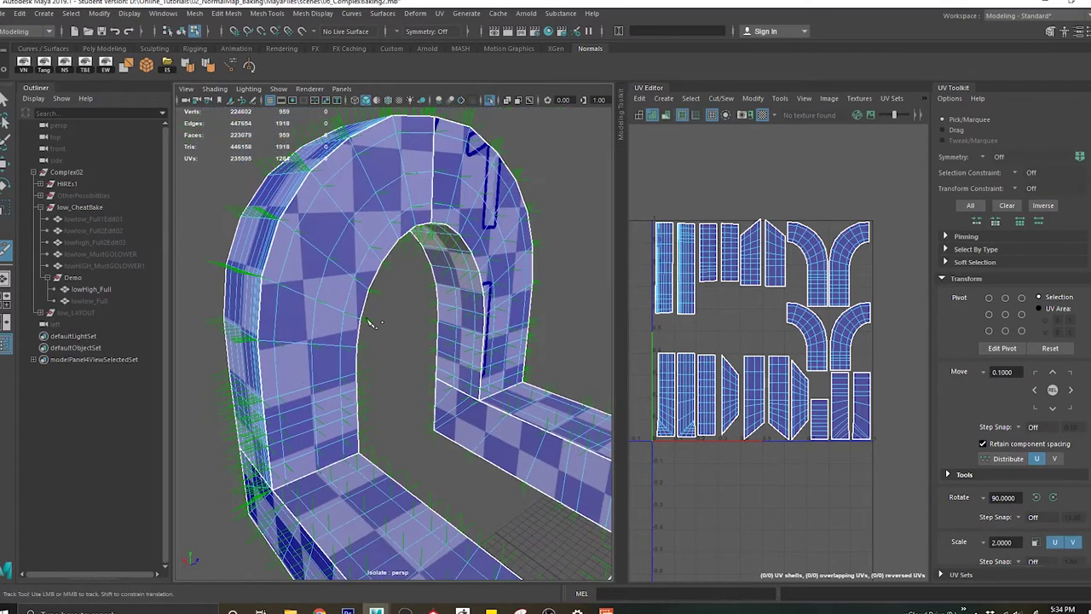
{"action": "key", "text": "F8"}
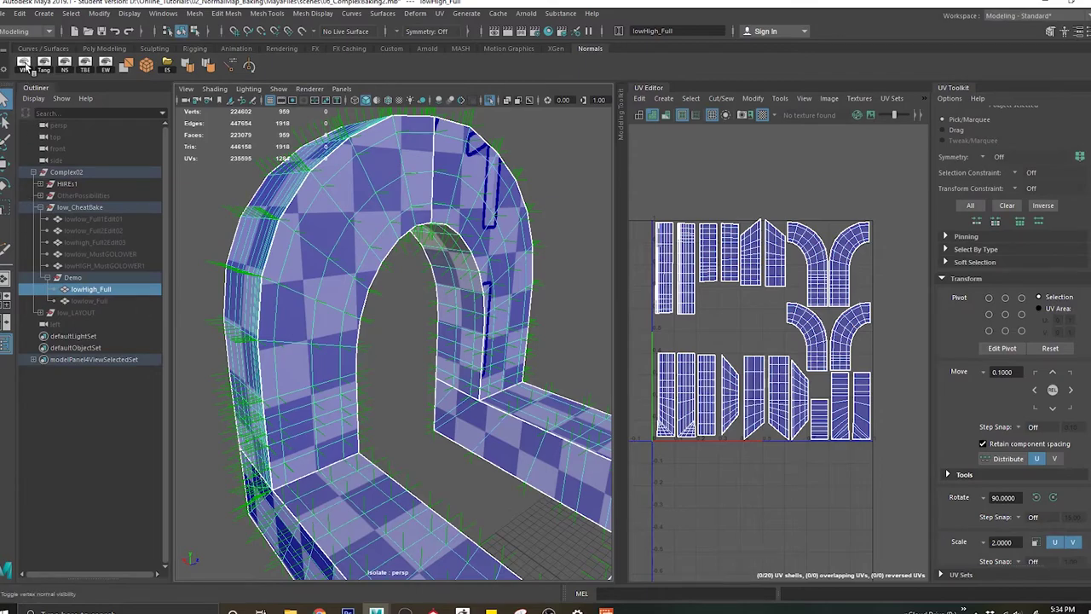
Step: Export lowHigh_Full to the Demo folder as an FBX named LowResHigh_BasicUV
{"action": "left_click", "coordinate": [15, 13]}
{"action": "left_click", "coordinate": [58, 181]}
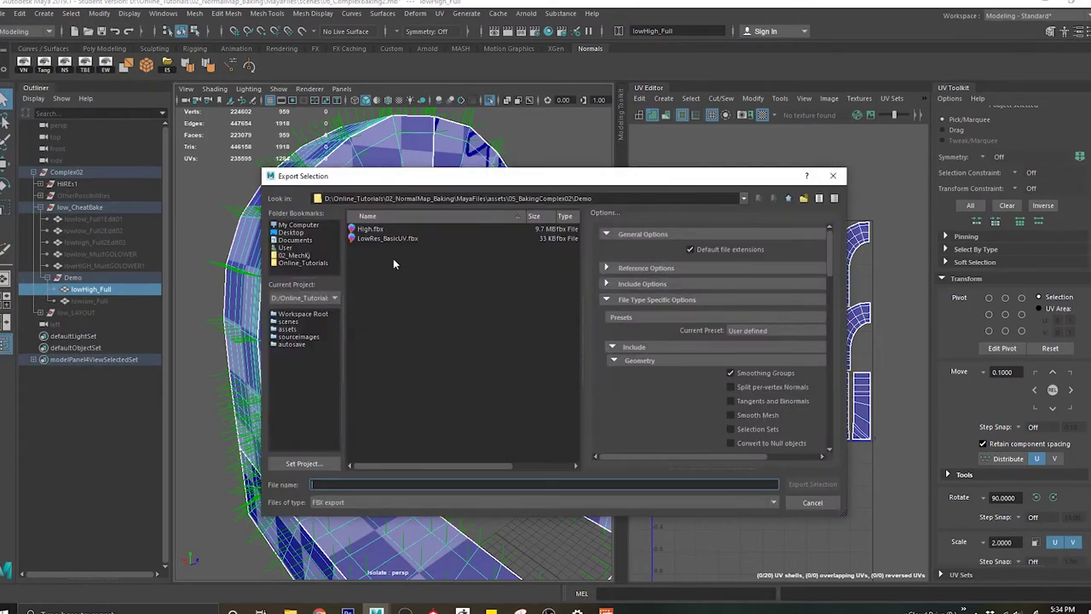
{"action": "left_click", "coordinate": [388, 239]}
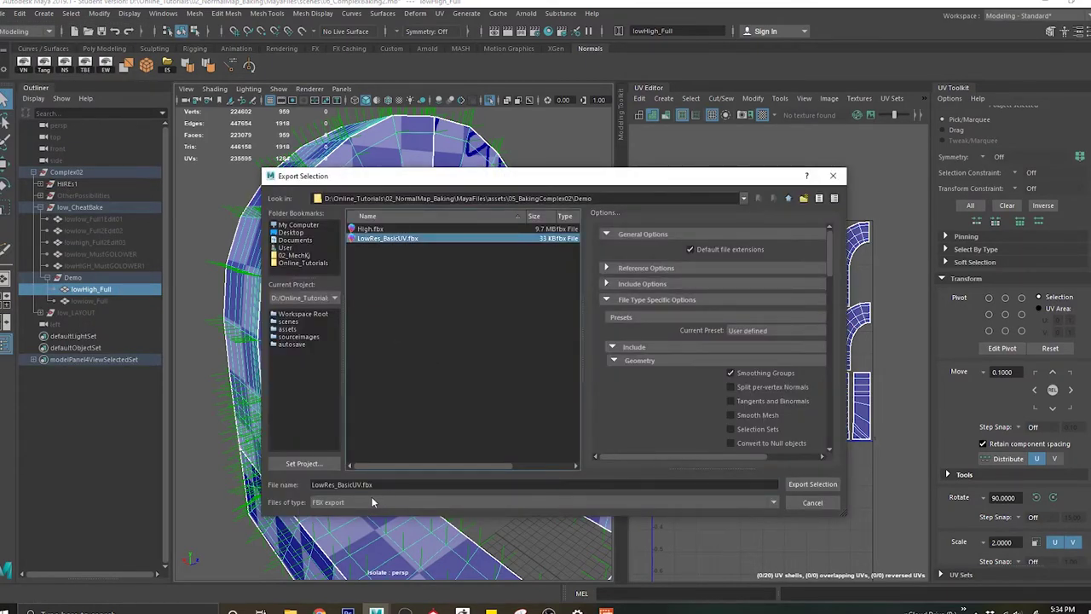
{"action": "left_click", "coordinate": [336, 487]}
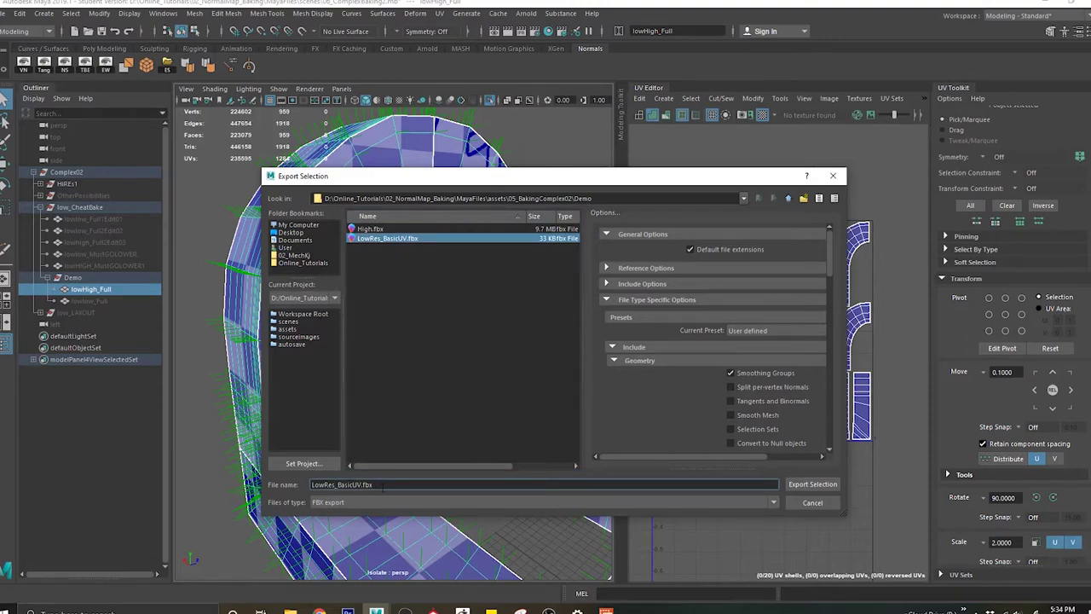
{"action": "type", "text": "High"}
{"action": "key", "text": "Return"}
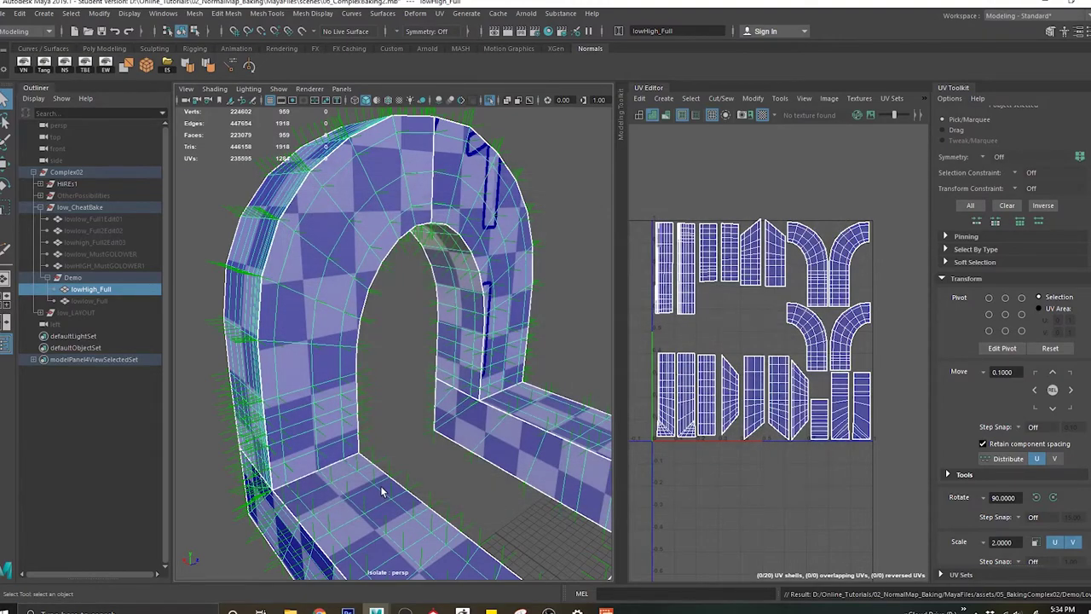
Step: Switch to Marmoset Toolbag and replace the LowRes_BasicUV mesh reference with the LowResHigh_BasicUV file
{"action": "left_click", "coordinate": [397, 381]}
{"action": "left_click_drag", "start_coordinate": [397, 381], "coordinate": [458, 363], "text": "alt"}
{"action": "key", "text": "alt+Tab"}
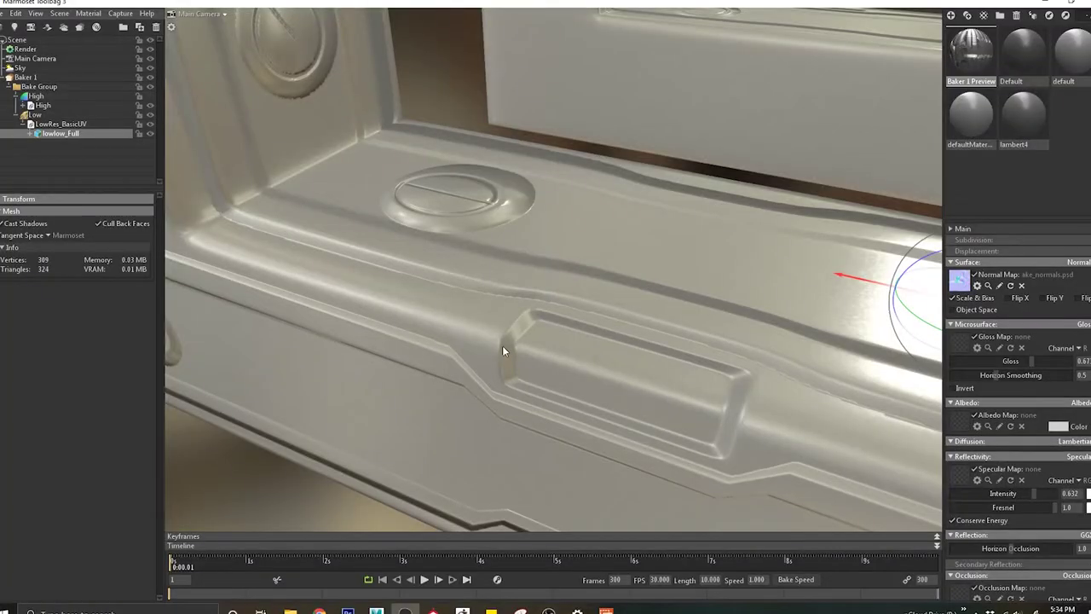
{"action": "left_click", "coordinate": [64, 124]}
{"action": "left_click", "coordinate": [132, 238]}
{"action": "left_click", "coordinate": [384, 297]}
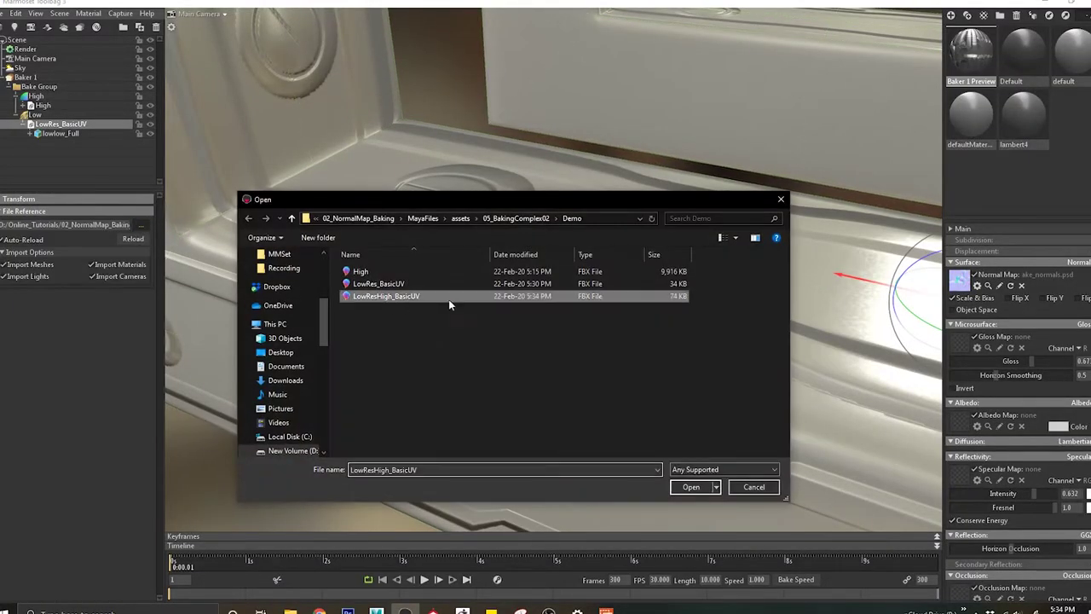
{"action": "left_click", "coordinate": [695, 490]}
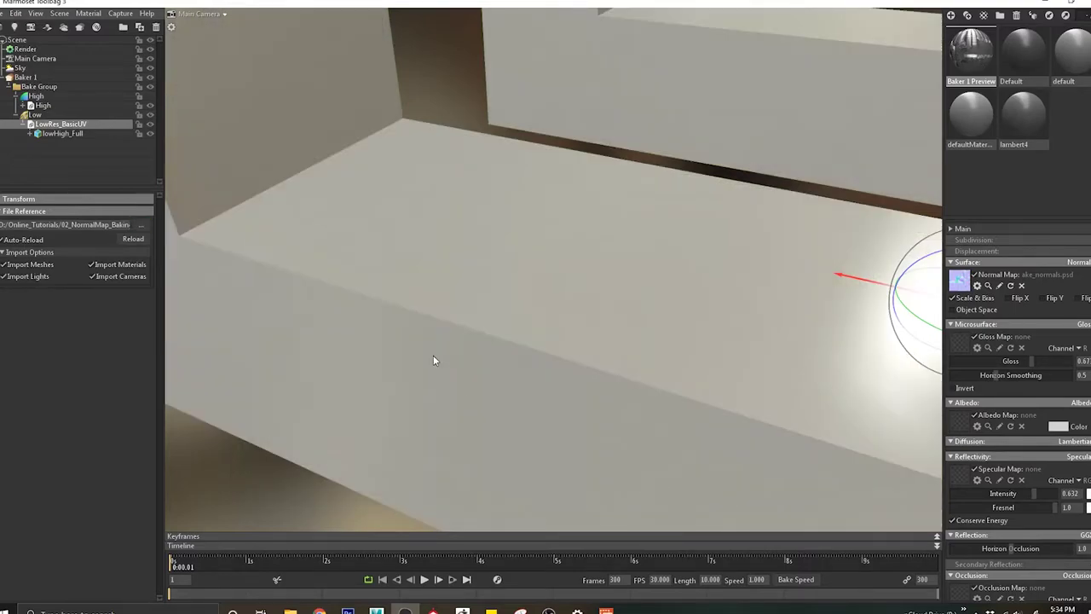
Step: Bake the normal map with Baker 1 using lowHigh_Full and examine the base details in the preview
{"action": "double_click", "coordinate": [448, 342]}
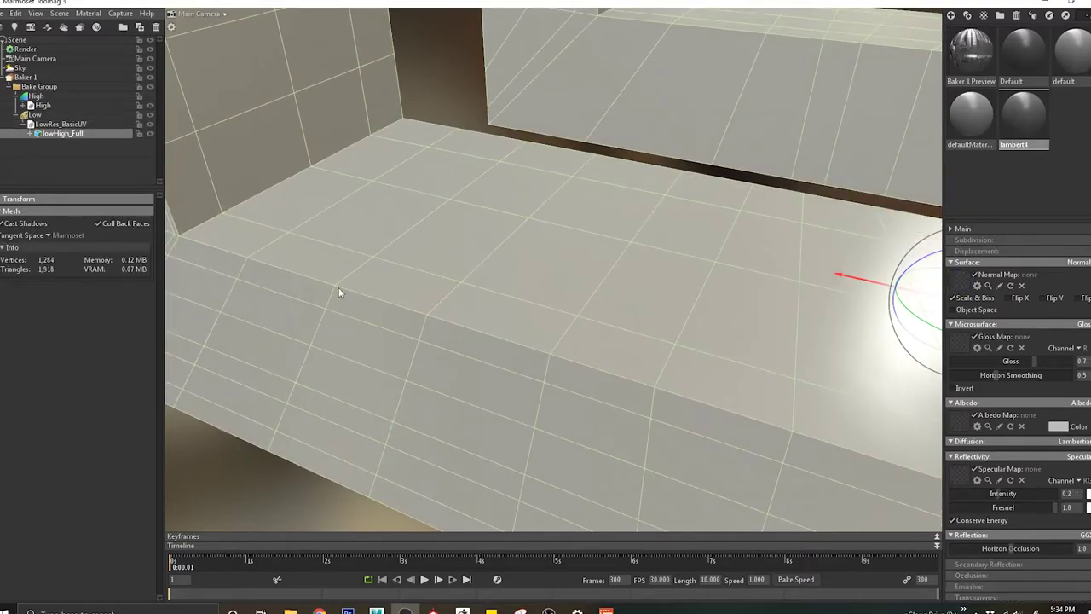
{"action": "left_click", "coordinate": [34, 79]}
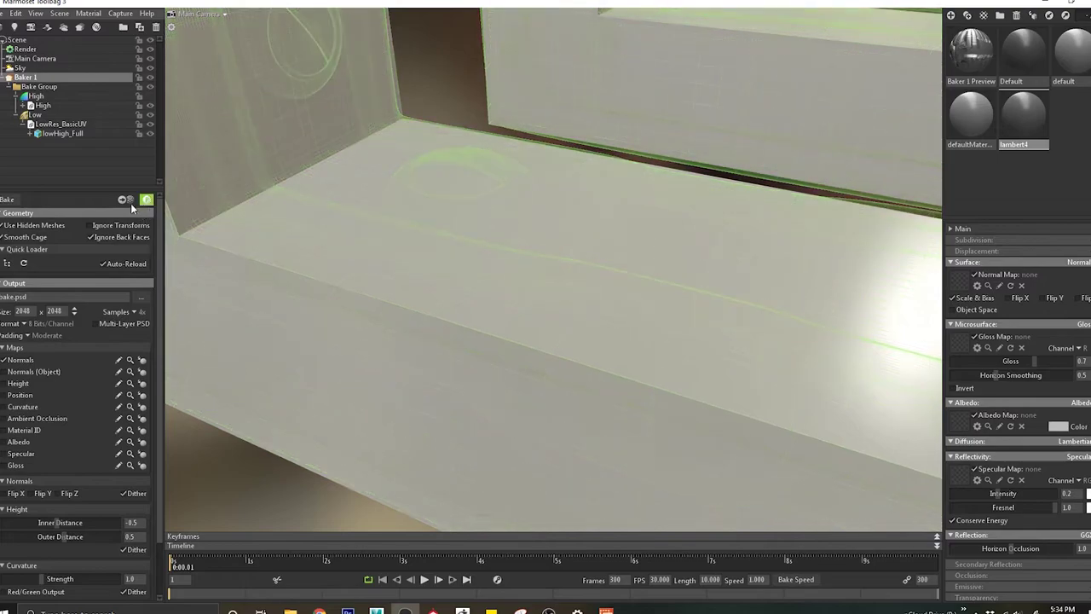
{"action": "left_click", "coordinate": [146, 199]}
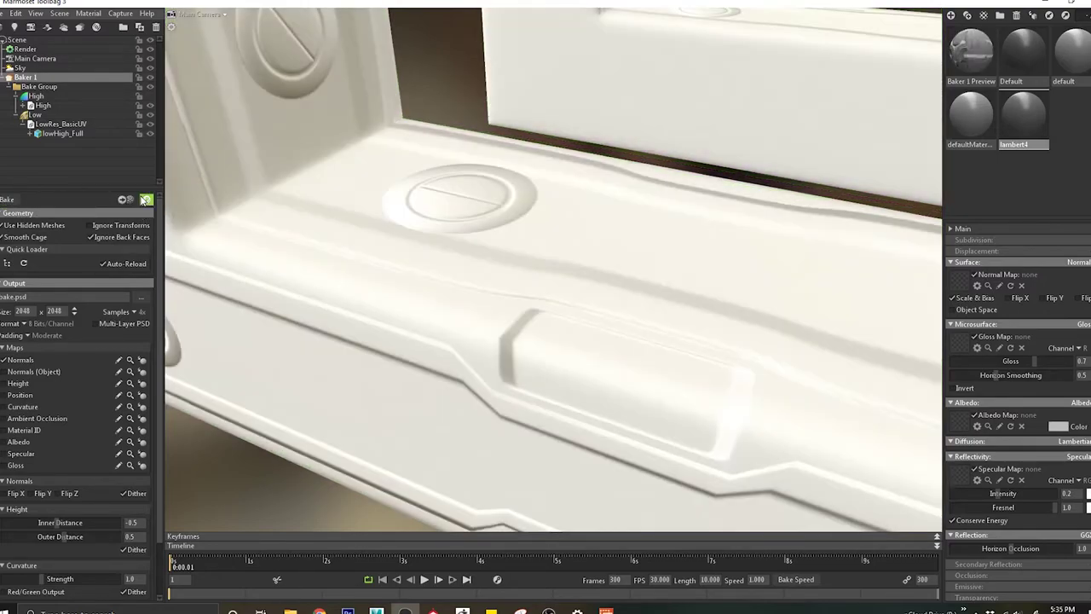
{"action": "left_click", "coordinate": [510, 351]}
{"action": "left_click_drag", "start_coordinate": [452, 290], "coordinate": [917, 88]}
{"action": "left_click_drag", "start_coordinate": [454, 303], "coordinate": [607, 267]}
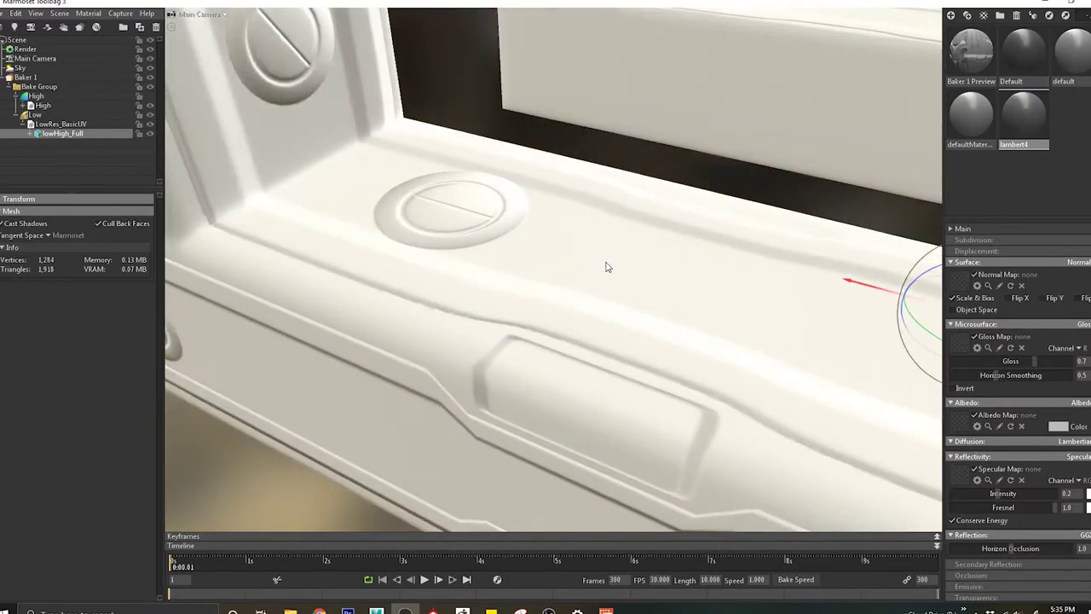
Step: Change the low mesh's file reference back to LowRes_BasicUV to load lowlow_Full
{"action": "left_click", "coordinate": [59, 124]}
{"action": "left_click", "coordinate": [142, 226]}
{"action": "left_click", "coordinate": [387, 295]}
{"action": "left_click", "coordinate": [388, 284]}
{"action": "left_click", "coordinate": [693, 487]}
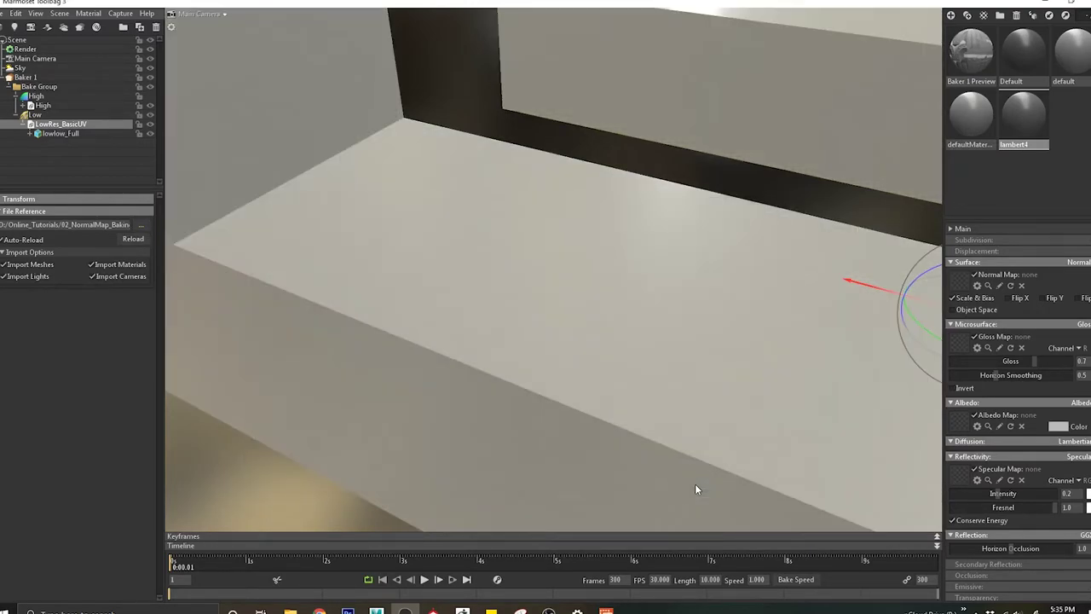
Step: Apply Baker 1's preview material to lowlow_Full and select the mesh
{"action": "left_click", "coordinate": [30, 78]}
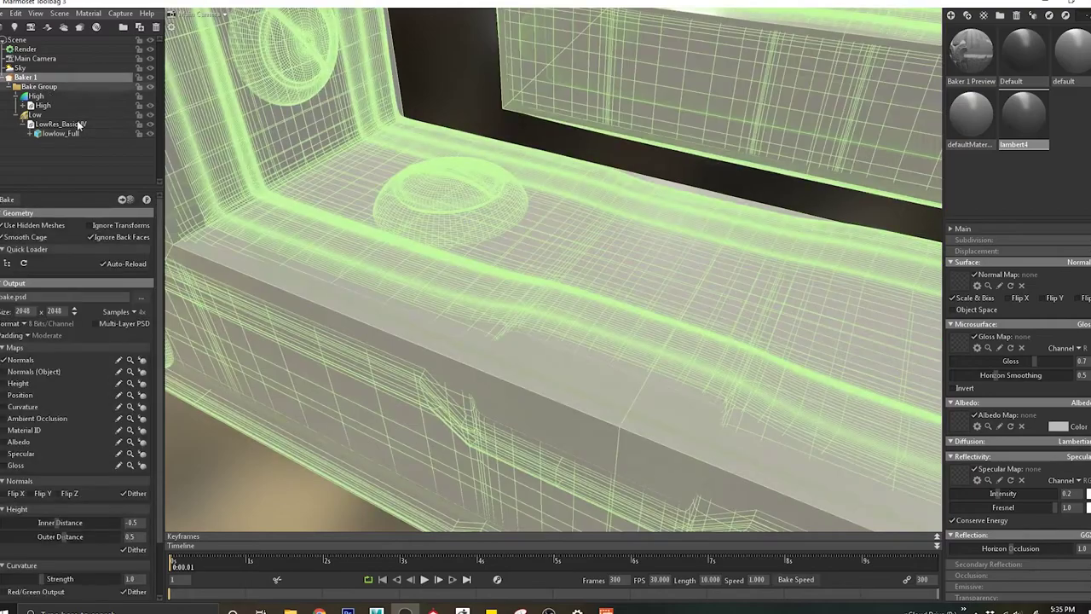
{"action": "left_click", "coordinate": [147, 200]}
{"action": "left_click", "coordinate": [506, 349]}
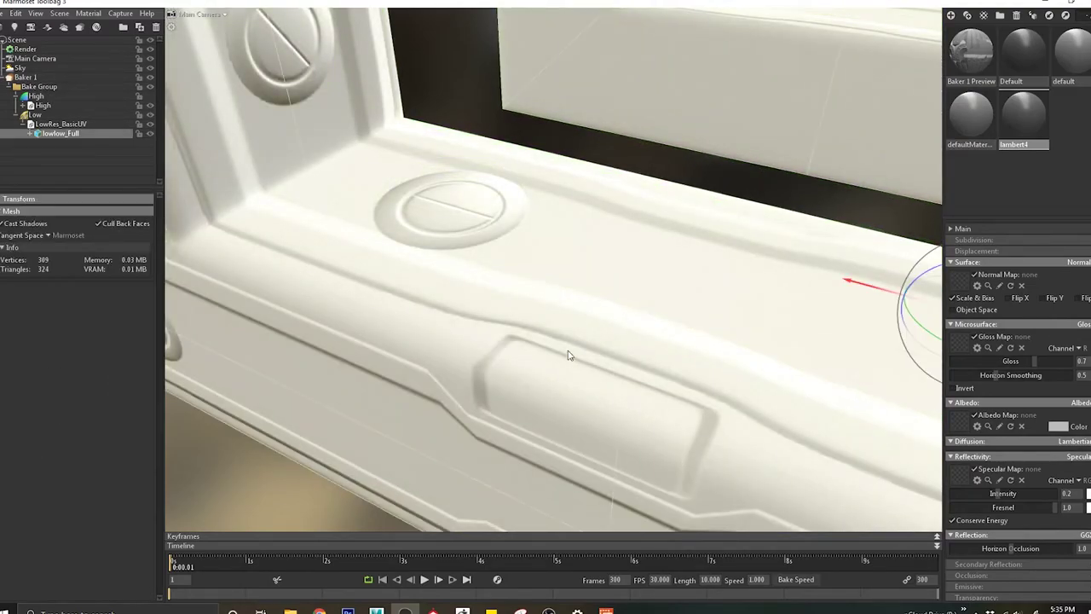
Step: Examine the baked normals on lowlow_Full from several angles, checking the arch, base arms and corners for skewed details
{"action": "left_click_drag", "start_coordinate": [570, 355], "coordinate": [516, 318]}
{"action": "scroll", "coordinate": [517, 318], "scroll_direction": "down", "scroll_amount": 5}
{"action": "left_click_drag", "start_coordinate": [589, 247], "coordinate": [465, 284]}
{"action": "scroll", "coordinate": [464, 285], "scroll_direction": "up", "scroll_amount": 5}
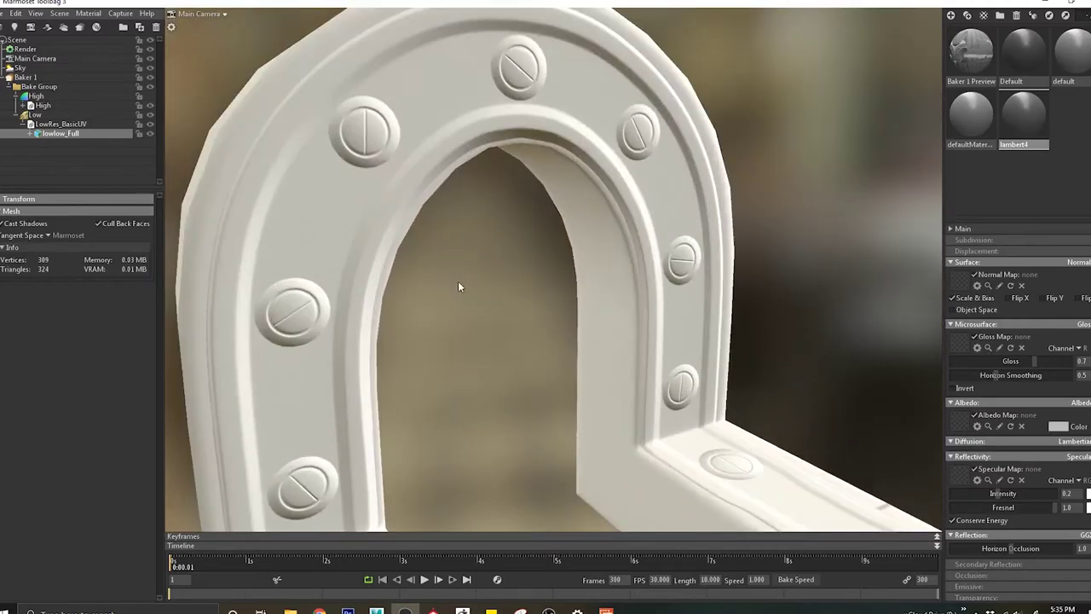
{"action": "middle_click_drag", "start_coordinate": [465, 285], "coordinate": [521, 290]}
{"action": "left_click_drag", "start_coordinate": [453, 243], "coordinate": [702, 225], "text": "shift"}
{"action": "middle_click_drag", "start_coordinate": [727, 323], "coordinate": [696, 222]}
{"action": "scroll", "coordinate": [697, 221], "scroll_direction": "down", "scroll_amount": 2}
{"action": "left_click_drag", "start_coordinate": [596, 246], "coordinate": [669, 256]}
{"action": "middle_click_drag", "start_coordinate": [669, 256], "coordinate": [602, 124]}
Step: Set the Baker 1 Preview material's gloss to about 0.73 and specular intensity to 0.878, and check the notch details on the base arm
{"action": "left_click", "coordinate": [433, 350]}
{"action": "left_click", "coordinate": [976, 58]}
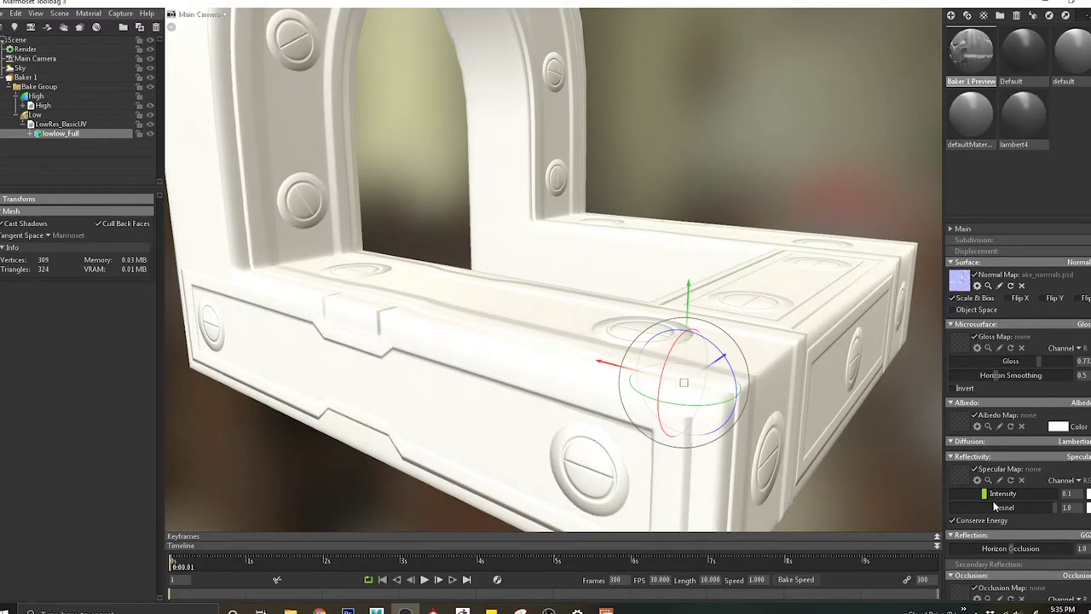
{"action": "left_click_drag", "start_coordinate": [992, 498], "coordinate": [1049, 493]}
{"action": "left_click_drag", "start_coordinate": [580, 298], "coordinate": [374, 295]}
{"action": "middle_click_drag", "start_coordinate": [407, 317], "coordinate": [496, 340]}
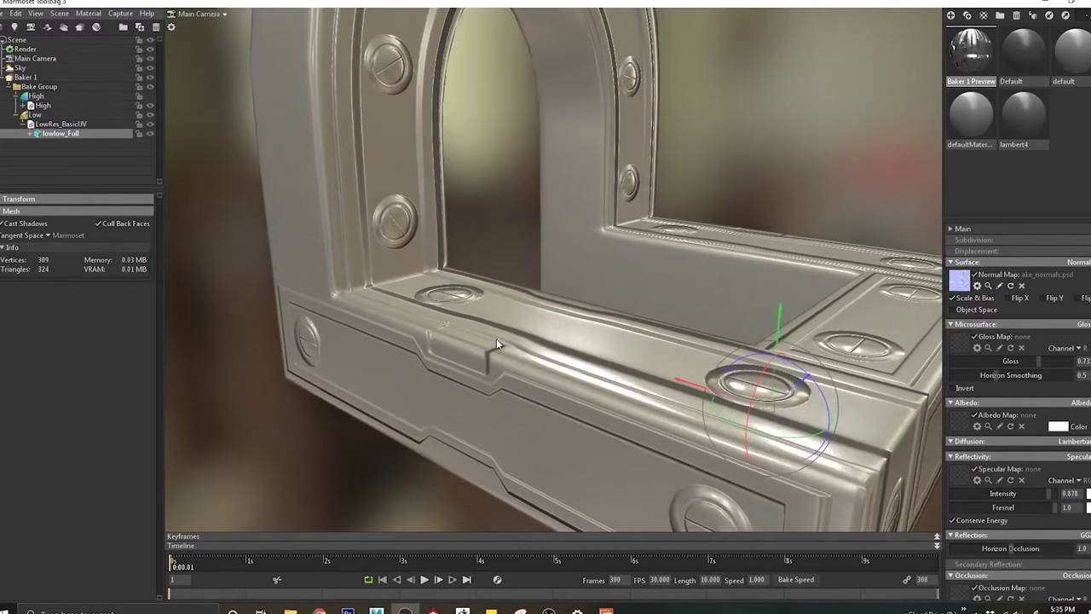
{"action": "scroll", "coordinate": [488, 361], "scroll_direction": "up", "scroll_amount": 5}
{"action": "left_click_drag", "start_coordinate": [488, 363], "coordinate": [413, 371]}
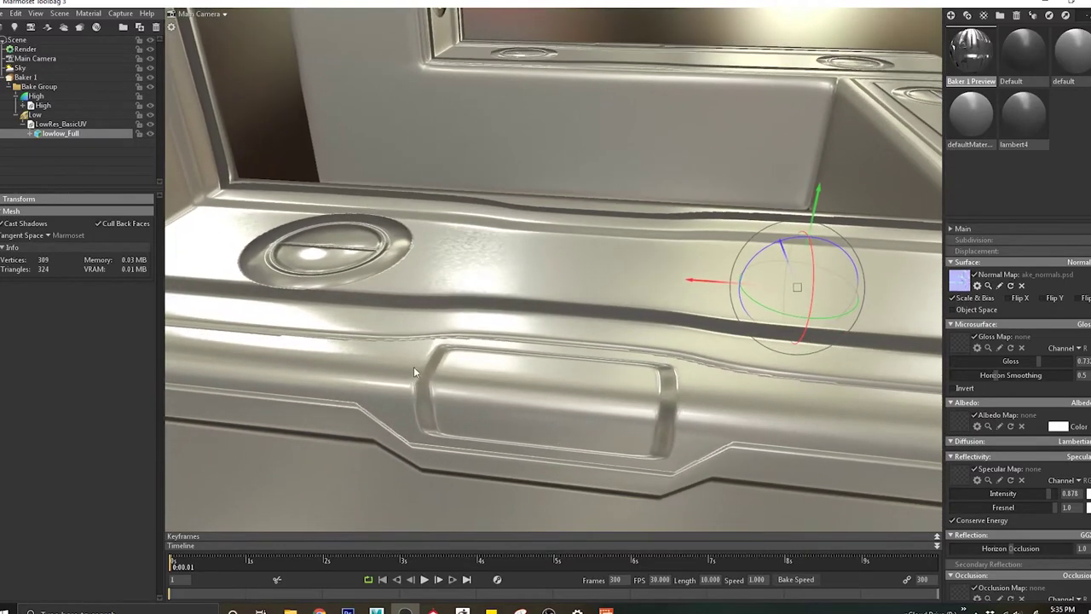
Step: Display the Low group's cage with its offset and examine the projection directions and painted skew along the base arms
{"action": "left_click", "coordinate": [54, 114]}
{"action": "scroll", "coordinate": [506, 320], "scroll_direction": "down", "scroll_amount": 3}
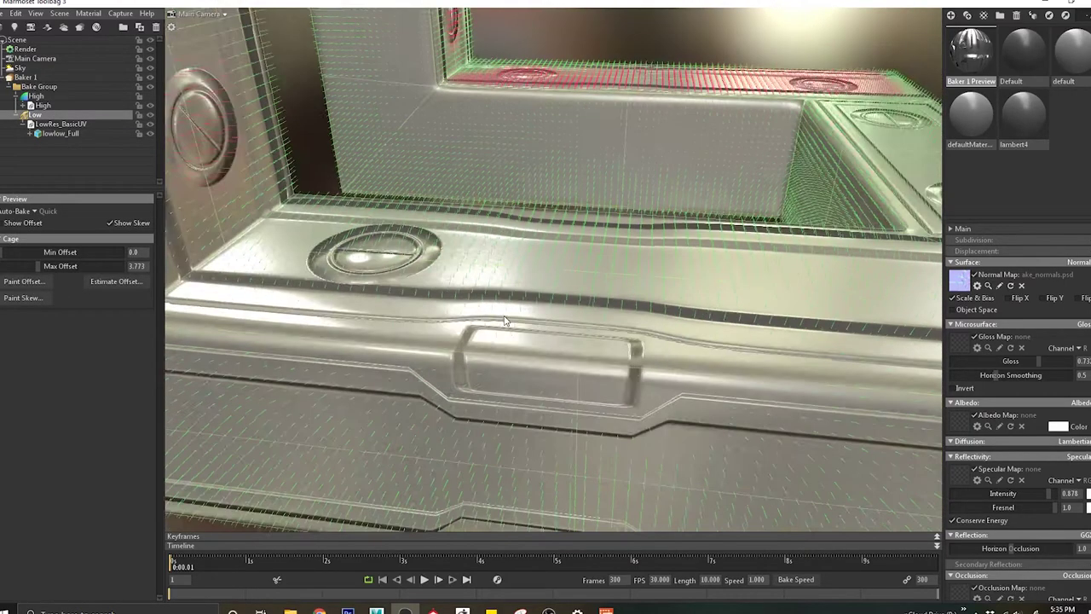
{"action": "left_click_drag", "start_coordinate": [506, 320], "coordinate": [584, 282]}
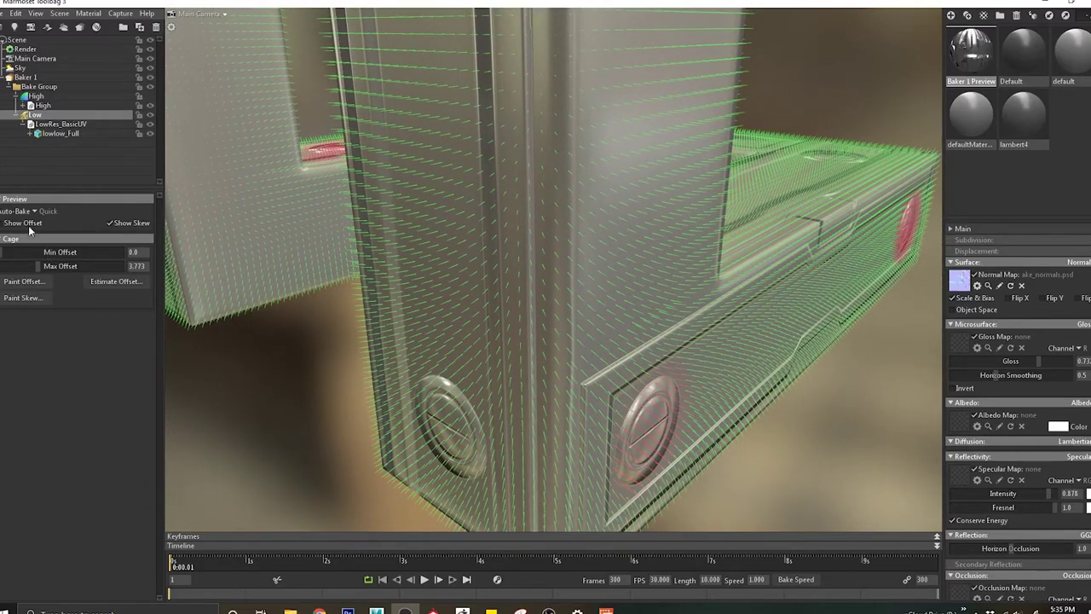
{"action": "left_click", "coordinate": [24, 224]}
{"action": "left_click_drag", "start_coordinate": [649, 323], "coordinate": [544, 353]}
{"action": "middle_click_drag", "start_coordinate": [708, 254], "coordinate": [530, 289]}
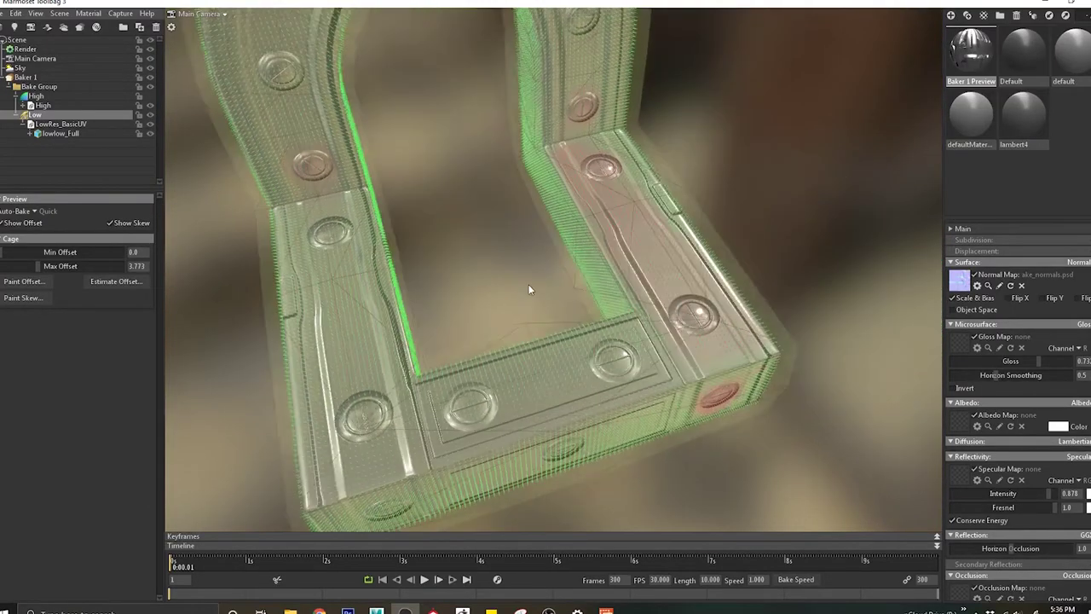
{"action": "right_click_drag", "start_coordinate": [531, 289], "coordinate": [721, 361]}
{"action": "middle_click_drag", "start_coordinate": [721, 361], "coordinate": [644, 359]}
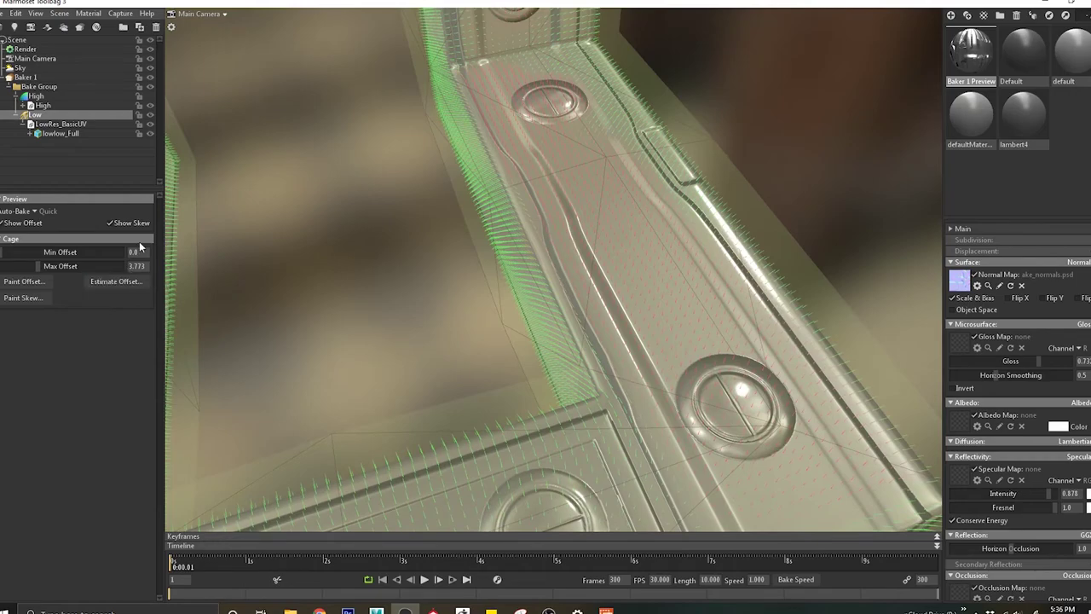
Step: Clear the painted skew map of the Low group and close the skew painting window
{"action": "left_click", "coordinate": [27, 299]}
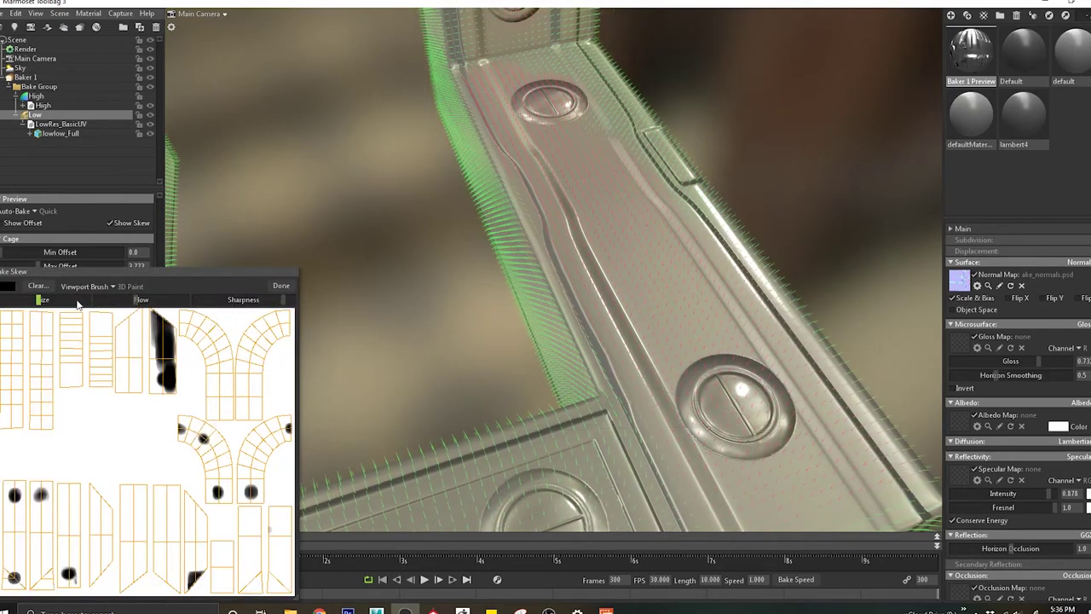
{"action": "left_click", "coordinate": [37, 285]}
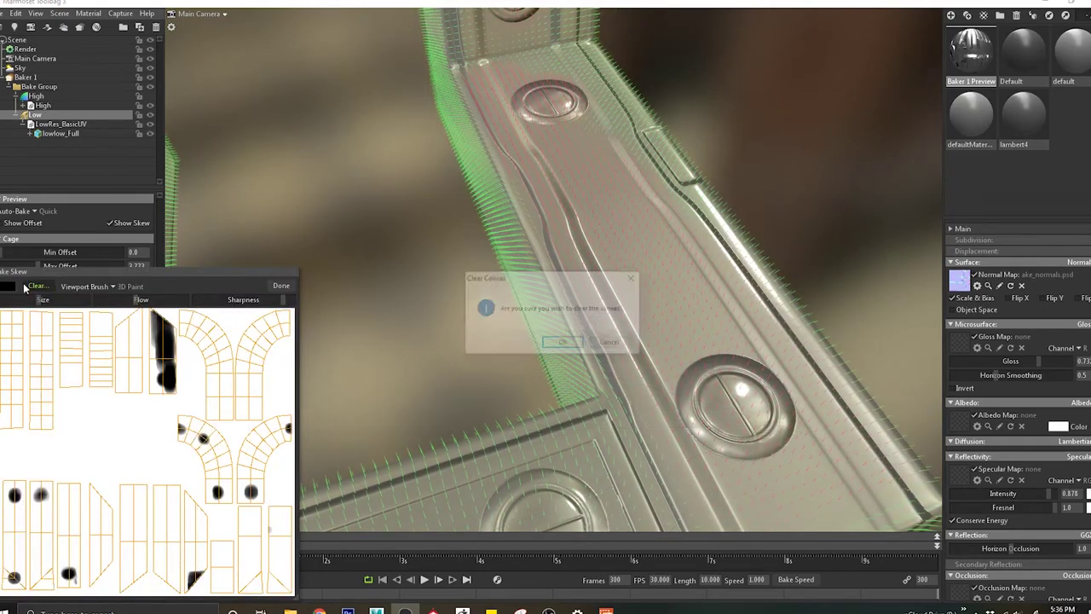
{"action": "left_click", "coordinate": [560, 343]}
{"action": "left_click", "coordinate": [281, 285]}
{"action": "mouse_move", "coordinate": [337, 286]}
{"action": "left_mouse_down"}
{"action": "mouse_move", "coordinate": [620, 326]}
{"action": "mouse_move", "coordinate": [549, 442]}
{"action": "mouse_move", "coordinate": [480, 312]}
{"action": "mouse_move", "coordinate": [479, 264]}
{"action": "mouse_move", "coordinate": [477, 313]}
{"action": "left_mouse_up"}
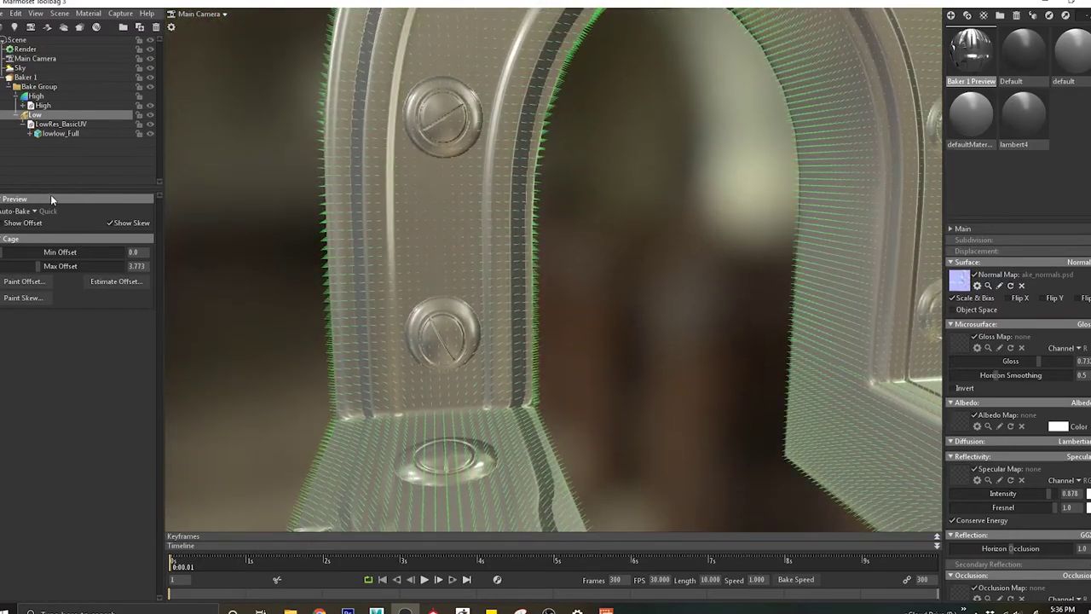
Step: Change the file reference of LowRes_BasicUV to load the denser lowHigh_Full mesh
{"action": "left_click", "coordinate": [60, 125]}
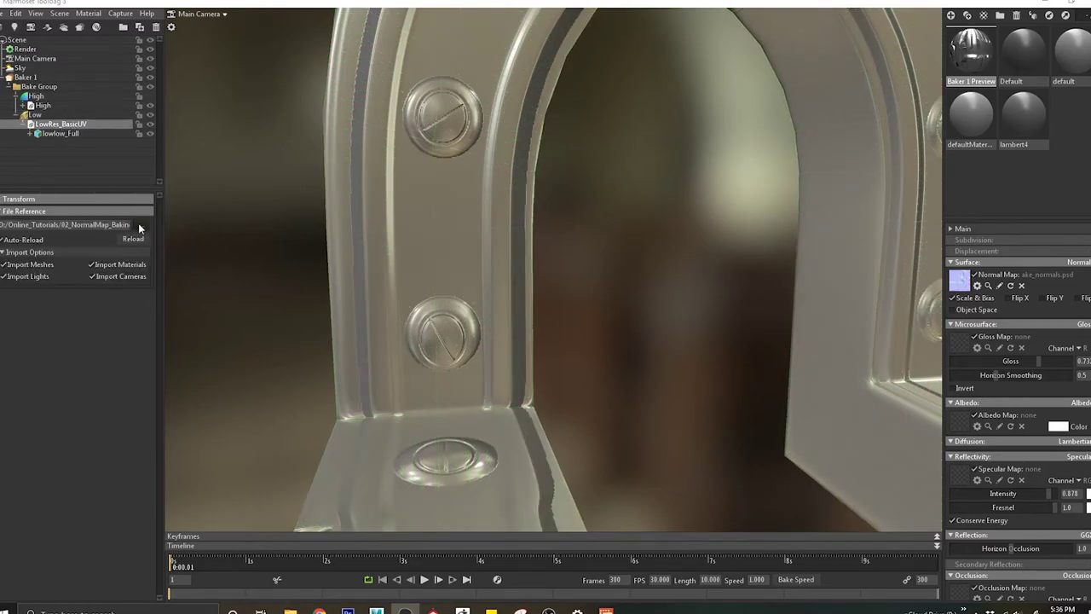
{"action": "left_click", "coordinate": [139, 224]}
{"action": "double_click", "coordinate": [396, 296]}
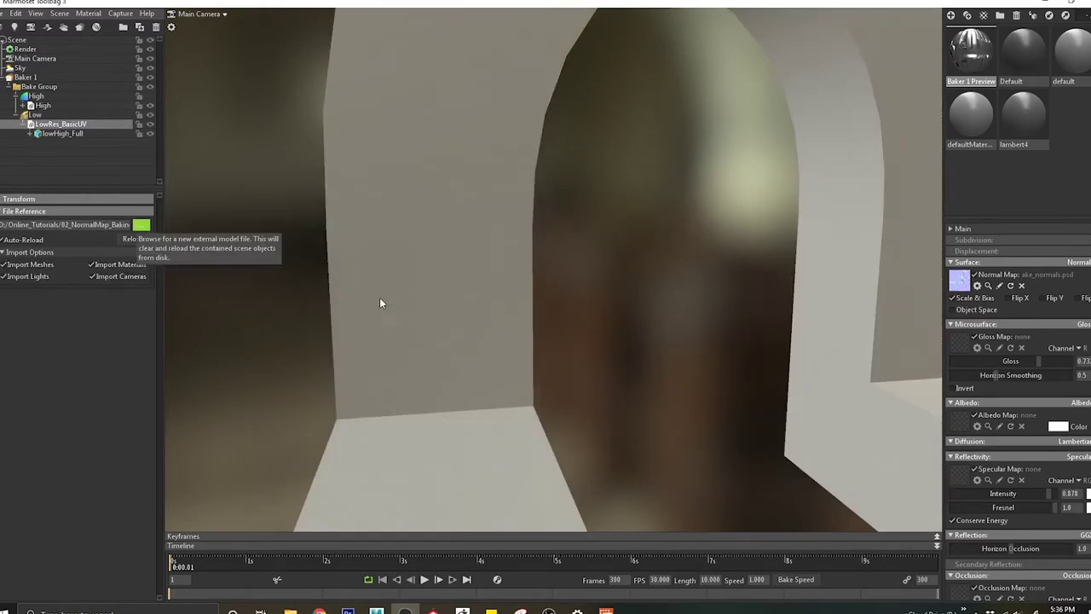
{"action": "left_click", "coordinate": [33, 116]}
Step: Bake the normal map with Baker 1 using lowHigh_Full and apply its preview material to the mesh
{"action": "left_click", "coordinate": [25, 76]}
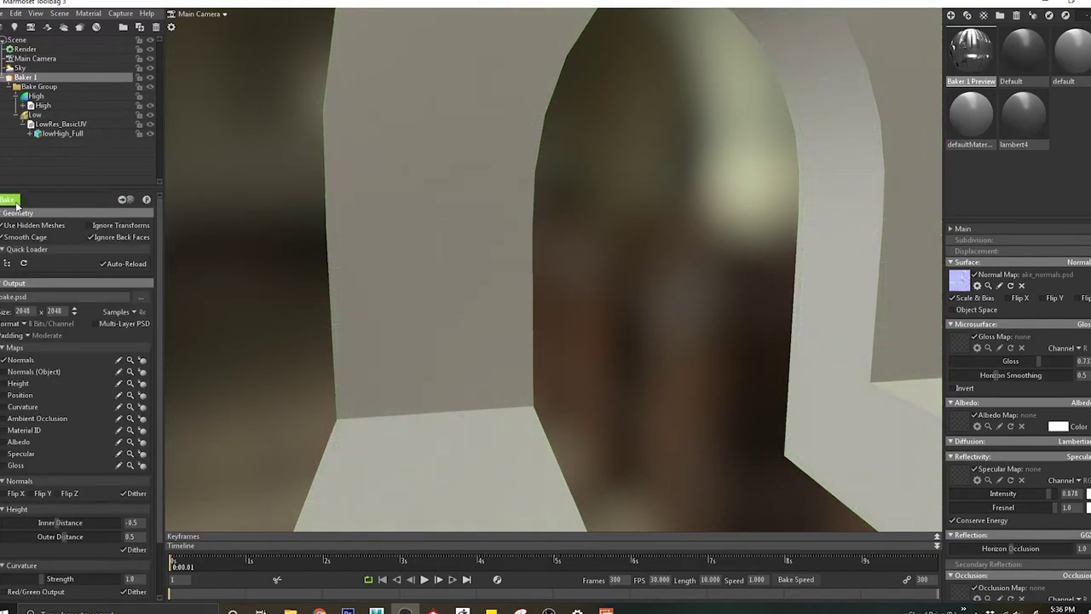
{"action": "left_click", "coordinate": [146, 199]}
{"action": "left_click", "coordinate": [454, 354]}
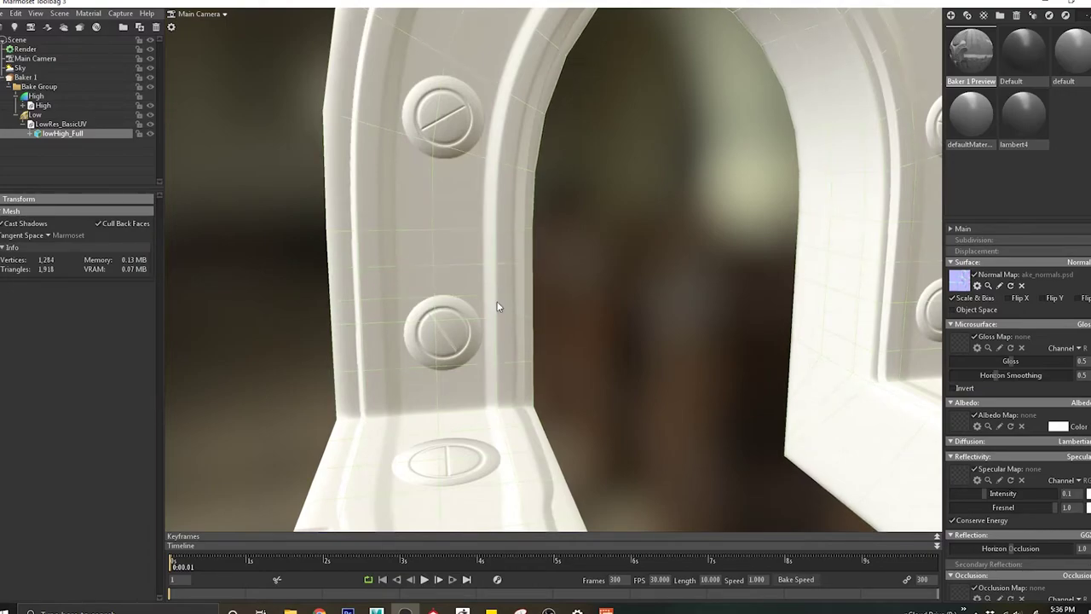
Step: Examine the newly baked normals on lowHigh_Full around the arch, base arm and screw details
{"action": "right_click_drag", "start_coordinate": [578, 362], "coordinate": [540, 275], "text": "alt"}
{"action": "left_click_drag", "start_coordinate": [541, 276], "coordinate": [514, 455], "text": "alt"}
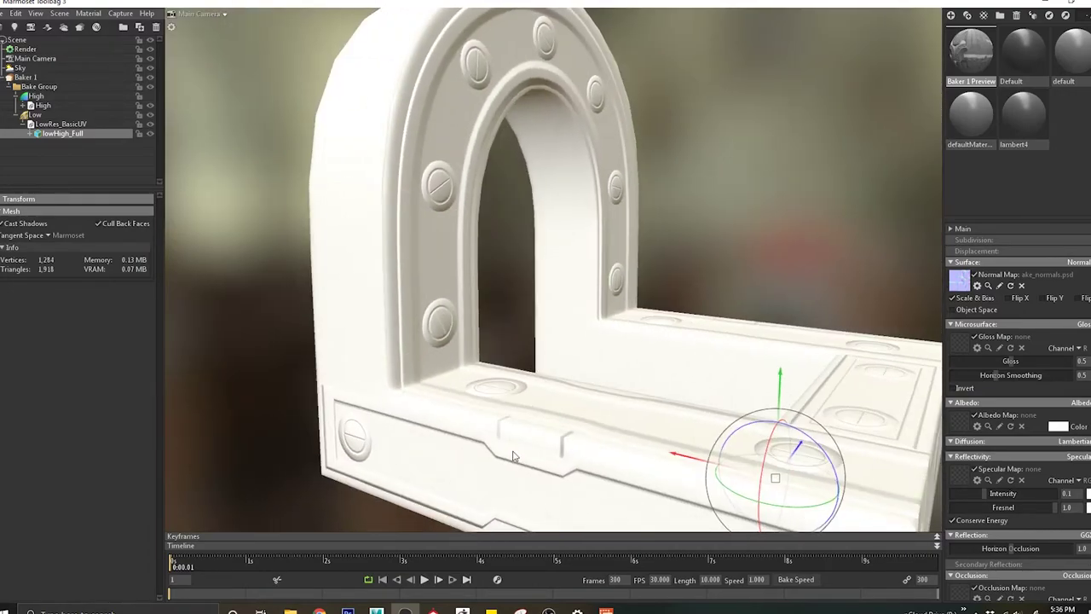
{"action": "middle_click_drag", "start_coordinate": [547, 403], "coordinate": [550, 366], "text": "alt"}
{"action": "left_click_drag", "start_coordinate": [548, 361], "coordinate": [422, 333], "text": "alt"}
{"action": "left_click", "coordinate": [414, 254]}
{"action": "left_click", "coordinate": [497, 242]}
Step: Switch to Maya to inspect the added edge loops and vertex normals on lowHigh_Full, and return to Marmoset Toolbag
{"action": "key", "text": "alt+Tab"}
{"action": "left_click", "coordinate": [361, 285]}
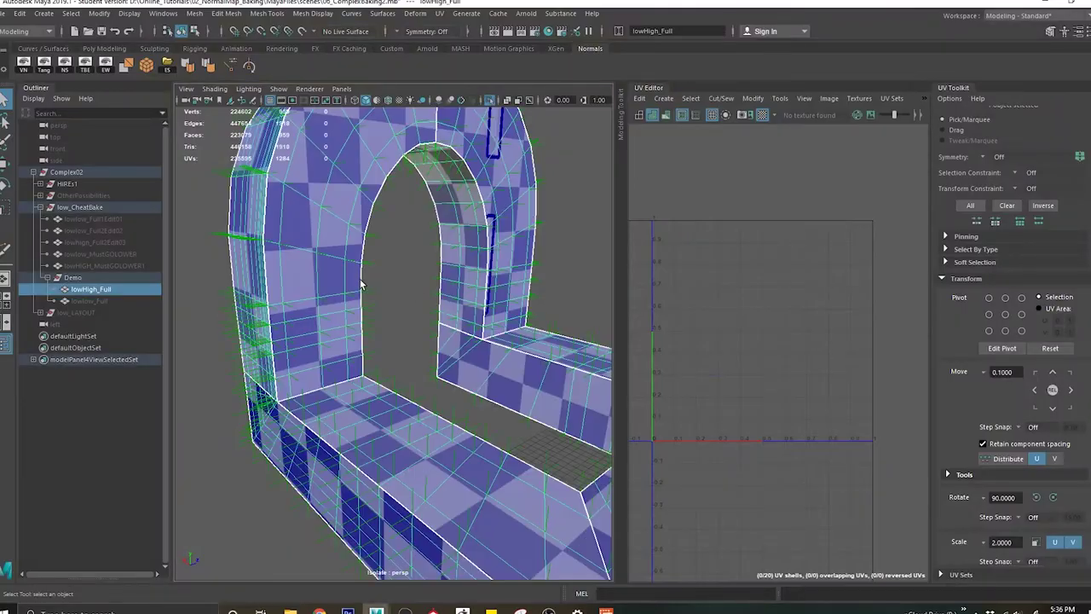
{"action": "left_click_drag", "start_coordinate": [361, 285], "coordinate": [372, 275], "text": "alt"}
{"action": "right_click_drag", "start_coordinate": [372, 275], "coordinate": [393, 294], "text": "alt"}
{"action": "left_click_drag", "start_coordinate": [341, 288], "coordinate": [429, 312], "text": "alt"}
{"action": "key", "text": "alt+Tab"}
{"action": "left_click", "coordinate": [476, 234]}
{"action": "right_click_drag", "start_coordinate": [476, 235], "coordinate": [504, 294], "text": "alt"}
Step: Change the low mesh's file reference back to load lowlow_Full and apply Baker 1's preview material to it
{"action": "left_click", "coordinate": [91, 125]}
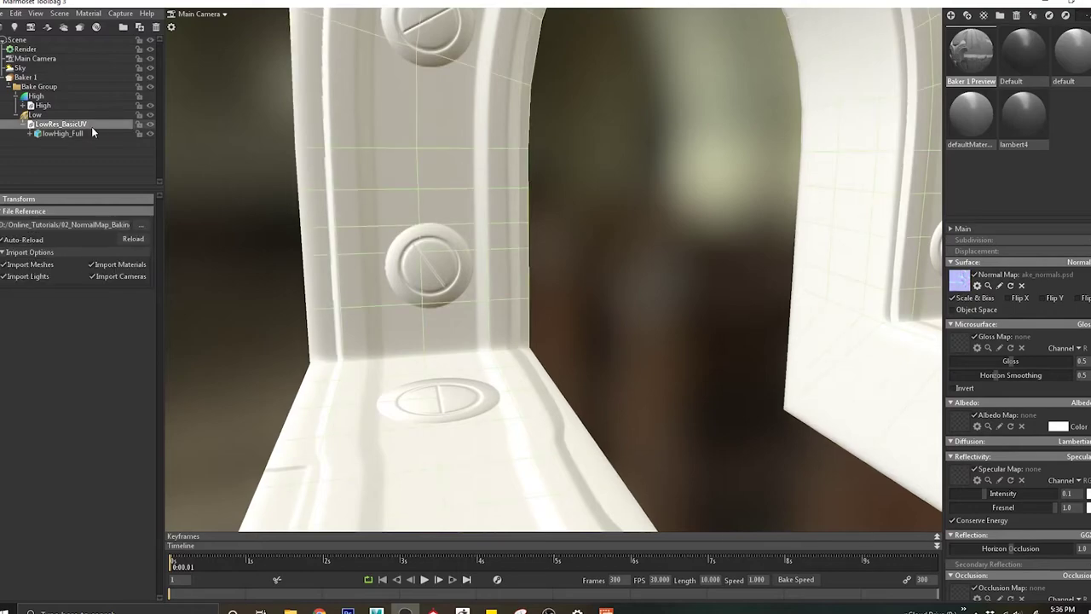
{"action": "left_click", "coordinate": [141, 226]}
{"action": "double_click", "coordinate": [439, 286]}
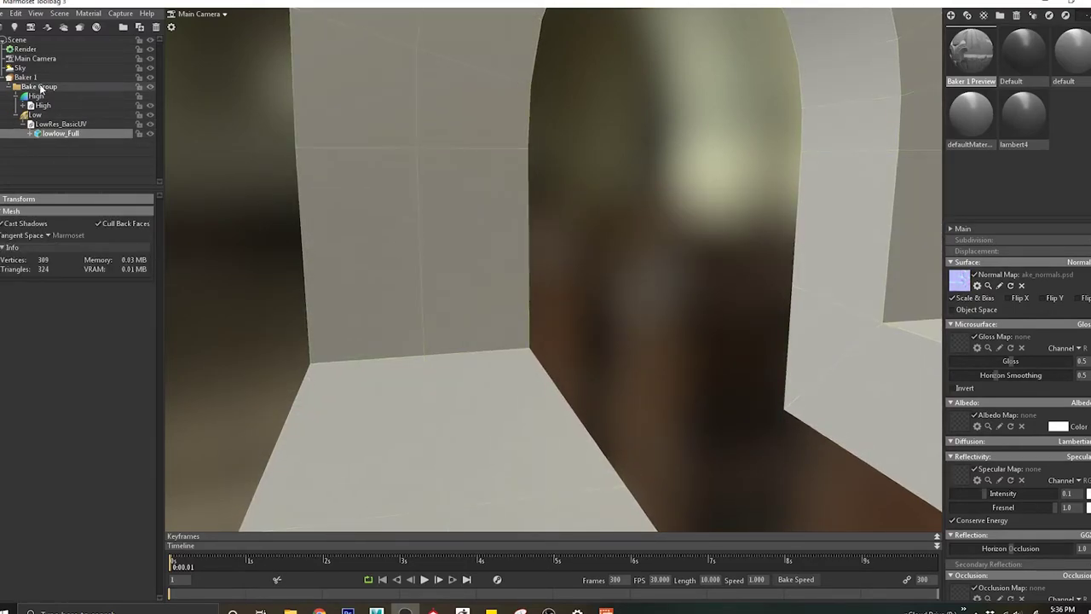
{"action": "left_click", "coordinate": [33, 78]}
{"action": "left_click", "coordinate": [148, 199]}
{"action": "left_click", "coordinate": [419, 295]}
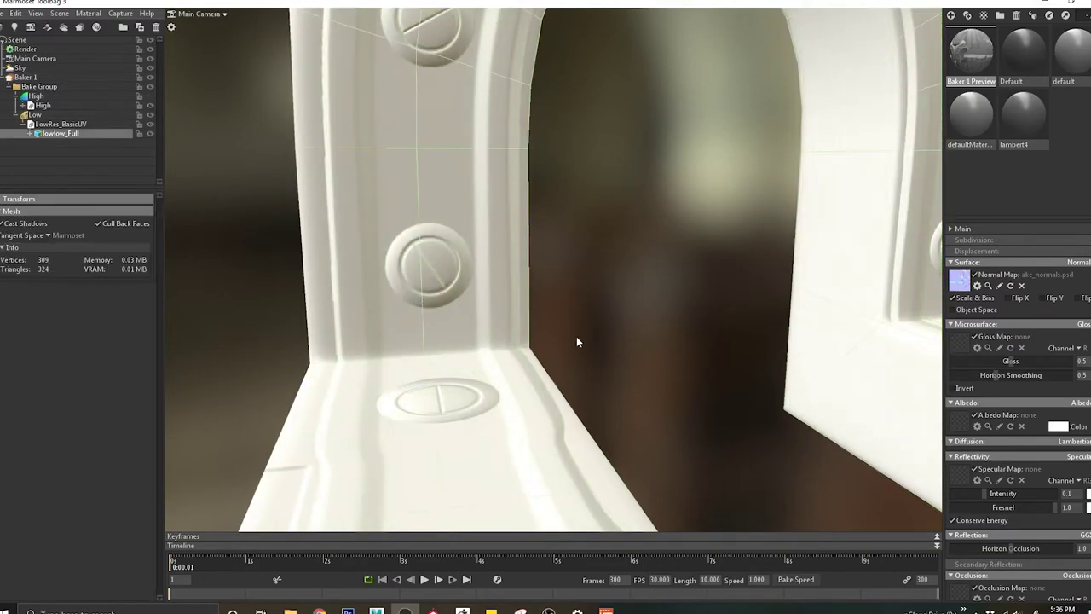
Step: Set the Baker 1 Preview material's gloss to about 0.8 and specular intensity to 0.785 for a shinier check of the bake
{"action": "scroll", "coordinate": [576, 336], "scroll_direction": "down", "scroll_amount": 5}
{"action": "mouse_move", "coordinate": [487, 258]}
{"action": "left_mouse_down", "text": "alt"}
{"action": "mouse_move", "coordinate": [633, 245]}
{"action": "mouse_move", "coordinate": [517, 259]}
{"action": "mouse_move", "coordinate": [500, 246]}
{"action": "left_mouse_up", "text": "alt"}
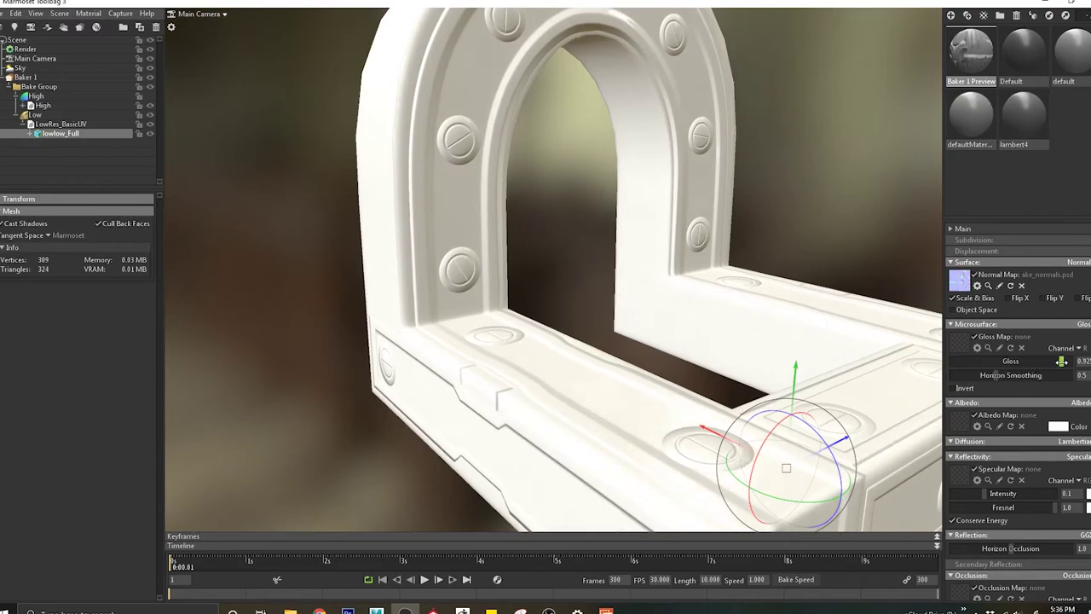
{"action": "left_click_drag", "start_coordinate": [1041, 495], "coordinate": [1047, 495]}
{"action": "left_click_drag", "start_coordinate": [641, 341], "coordinate": [531, 242]}
{"action": "middle_click_drag", "start_coordinate": [531, 237], "coordinate": [469, 399]}
{"action": "left_click_drag", "start_coordinate": [469, 400], "coordinate": [588, 354]}
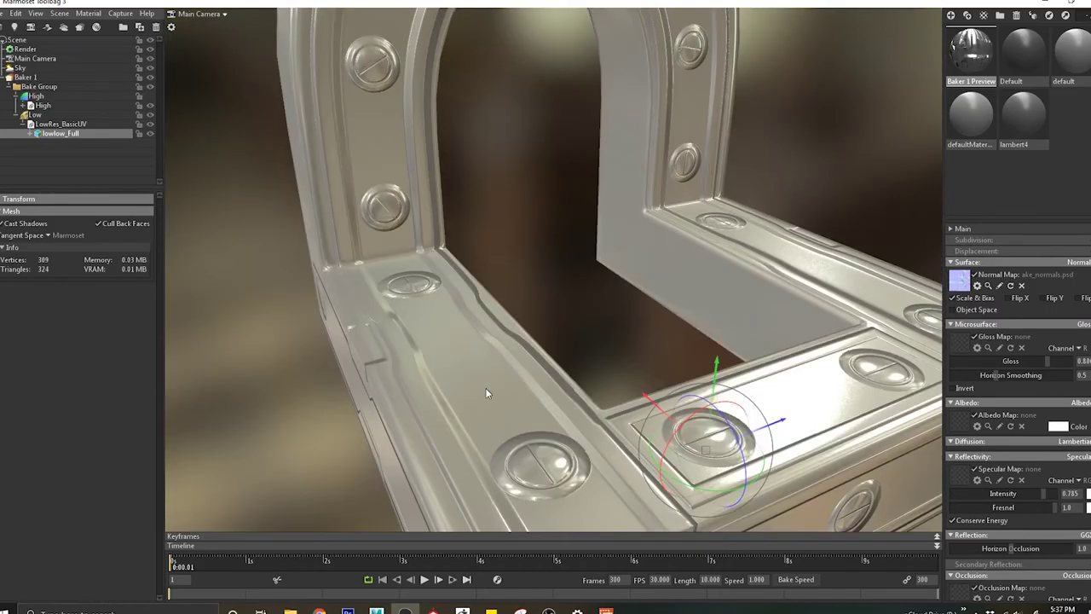
Step: Examine the baked normals on lowlow_Full across the base arm, the arch face and the whole model
{"action": "scroll", "coordinate": [487, 391], "scroll_direction": "down", "scroll_amount": 5}
{"action": "scroll", "coordinate": [508, 368], "scroll_direction": "up", "scroll_amount": 4}
{"action": "left_click_drag", "start_coordinate": [375, 206], "coordinate": [347, 306]}
{"action": "scroll", "coordinate": [474, 308], "scroll_direction": "down", "scroll_amount": 4}
{"action": "left_click_drag", "start_coordinate": [474, 307], "coordinate": [453, 318]}
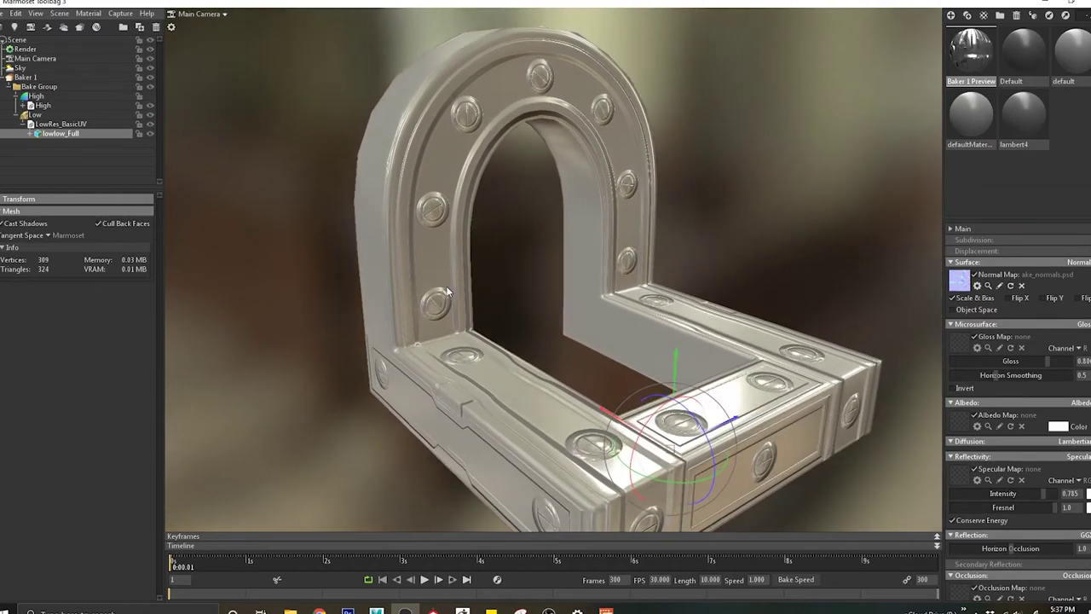
{"action": "scroll", "coordinate": [459, 313], "scroll_direction": "up", "scroll_amount": 4}
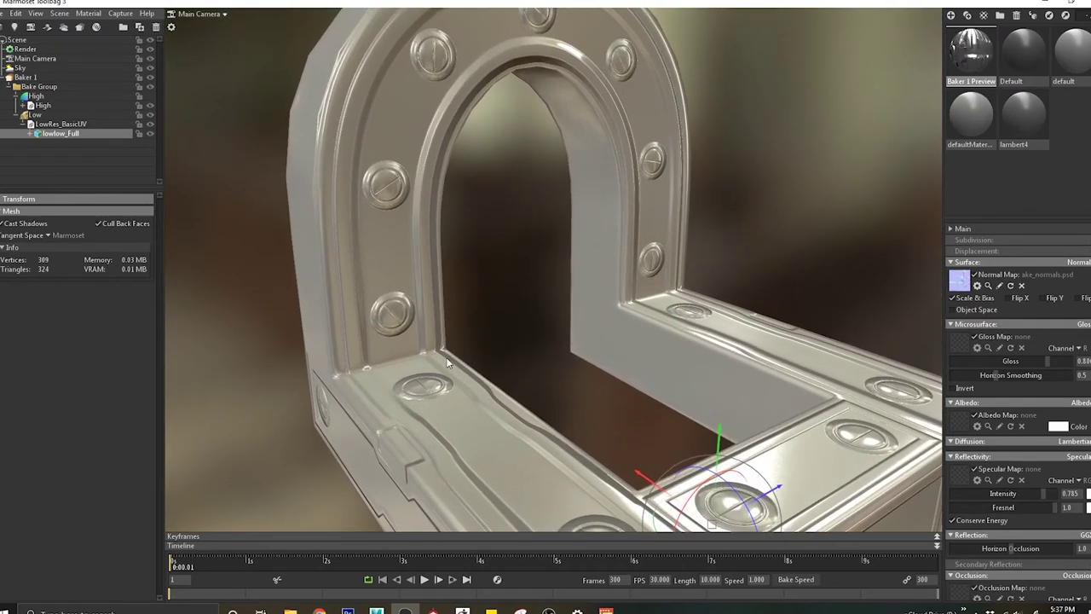
Step: Inspect the notch, screws and inner corner of lowlow_Full's base arm up close under changing reflections
{"action": "mouse_move", "coordinate": [447, 362]}
{"action": "left_mouse_down"}
{"action": "mouse_move", "coordinate": [572, 292]}
{"action": "mouse_move", "coordinate": [497, 318]}
{"action": "mouse_move", "coordinate": [547, 350]}
{"action": "mouse_move", "coordinate": [527, 337]}
{"action": "mouse_move", "coordinate": [451, 343]}
{"action": "mouse_move", "coordinate": [483, 351]}
{"action": "mouse_move", "coordinate": [454, 368]}
{"action": "left_mouse_up"}
{"action": "scroll", "coordinate": [453, 369], "scroll_direction": "up", "scroll_amount": 4}
{"action": "middle_click_drag", "start_coordinate": [453, 368], "coordinate": [524, 371]}
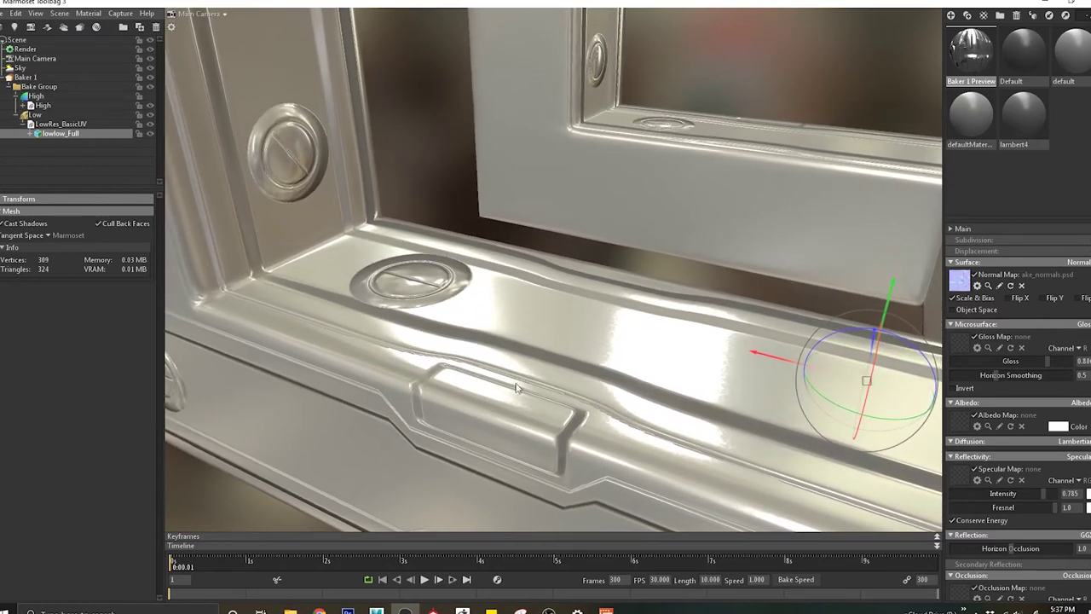
{"action": "left_click_drag", "start_coordinate": [547, 388], "coordinate": [515, 373]}
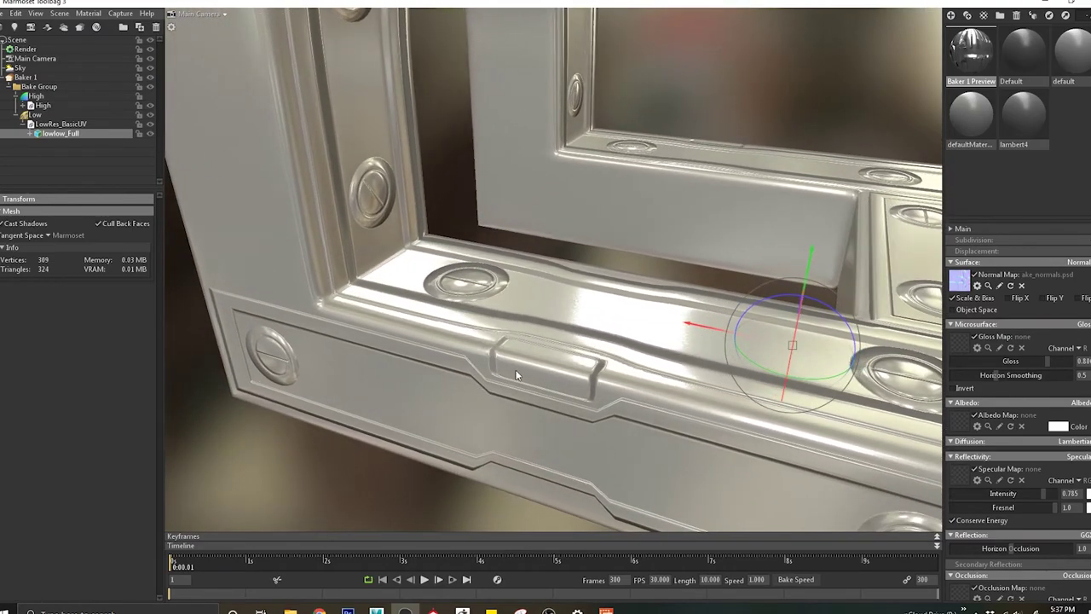
{"action": "left_click_drag", "start_coordinate": [587, 348], "coordinate": [529, 341]}
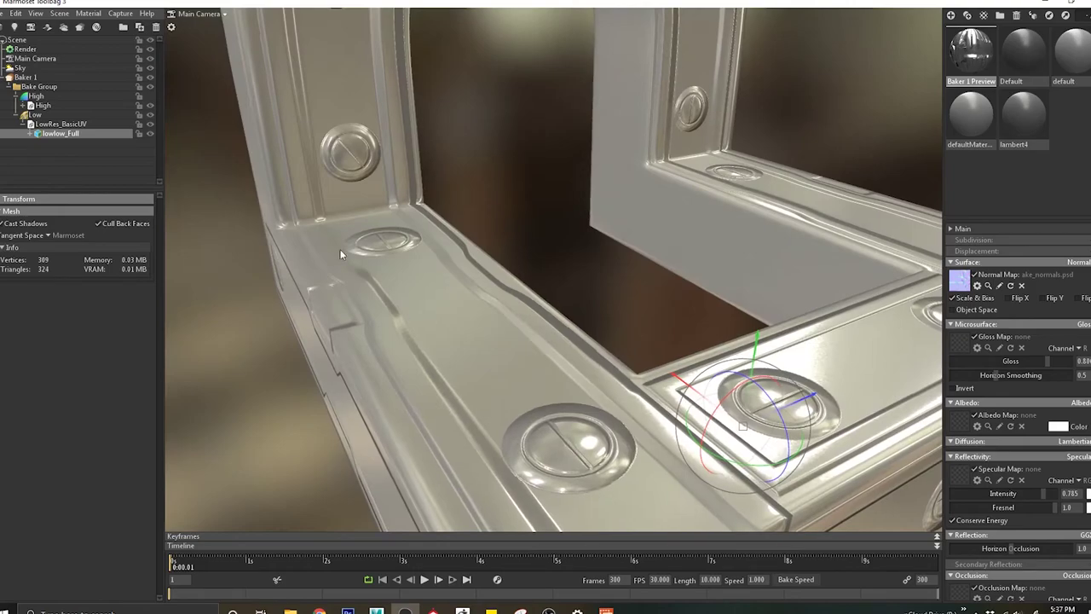
{"action": "left_click_drag", "start_coordinate": [365, 295], "coordinate": [671, 387]}
{"action": "left_click_drag", "start_coordinate": [607, 353], "coordinate": [365, 298]}
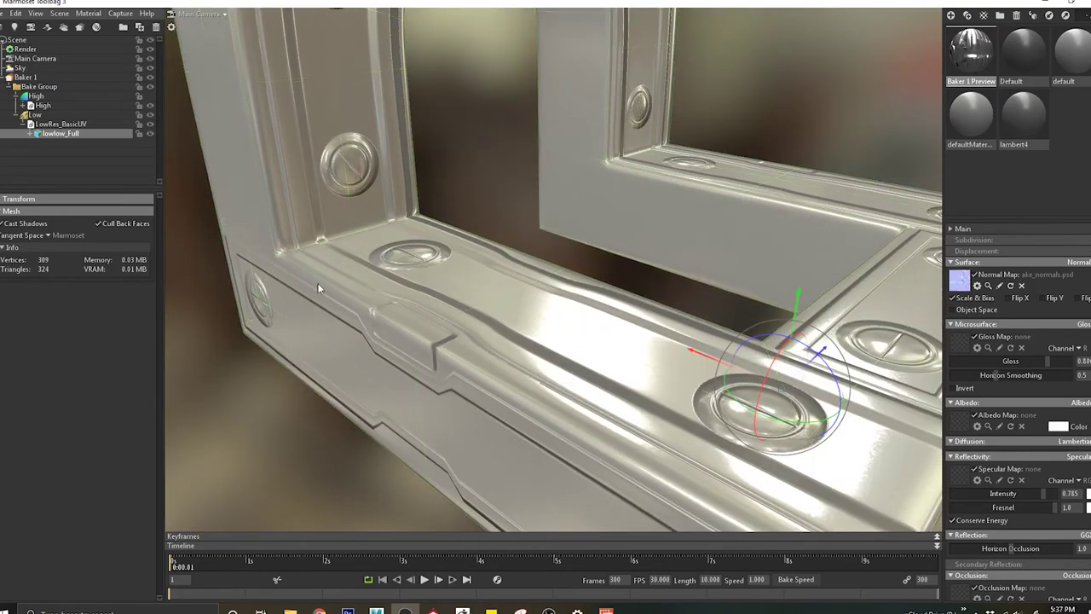
{"action": "left_click_drag", "start_coordinate": [311, 319], "coordinate": [416, 316]}
Step: Review the whole lowlow_Full model from near and far, and deselect the mesh for an unobstructed view
{"action": "scroll", "coordinate": [401, 317], "scroll_direction": "down", "scroll_amount": 5}
{"action": "scroll", "coordinate": [431, 292], "scroll_direction": "up", "scroll_amount": 4}
{"action": "scroll", "coordinate": [416, 293], "scroll_direction": "down", "scroll_amount": 4}
{"action": "scroll", "coordinate": [402, 306], "scroll_direction": "up", "scroll_amount": 3}
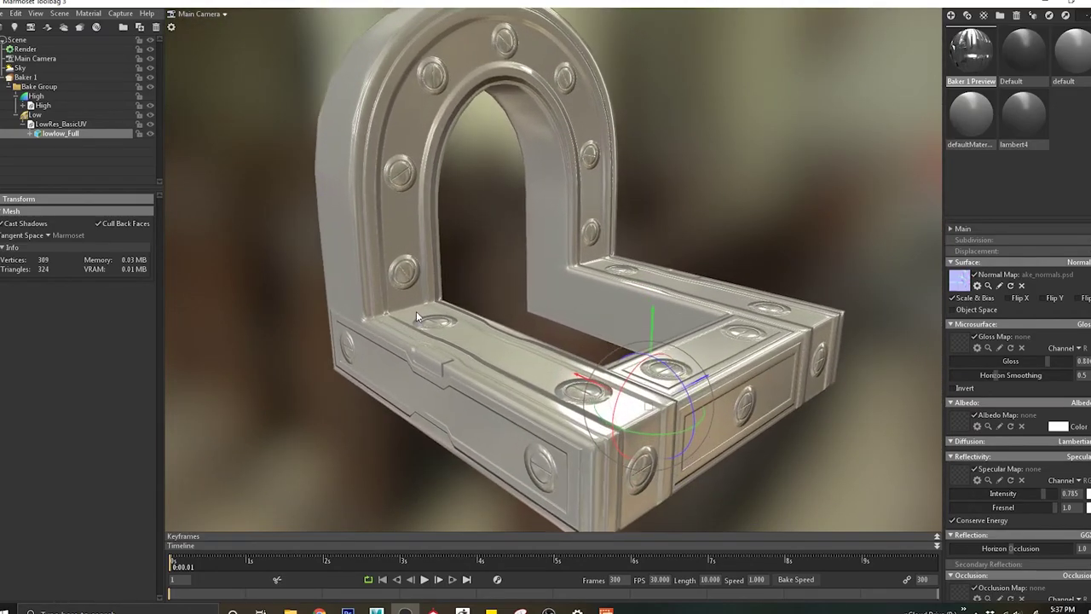
{"action": "middle_click_drag", "start_coordinate": [416, 312], "coordinate": [414, 333]}
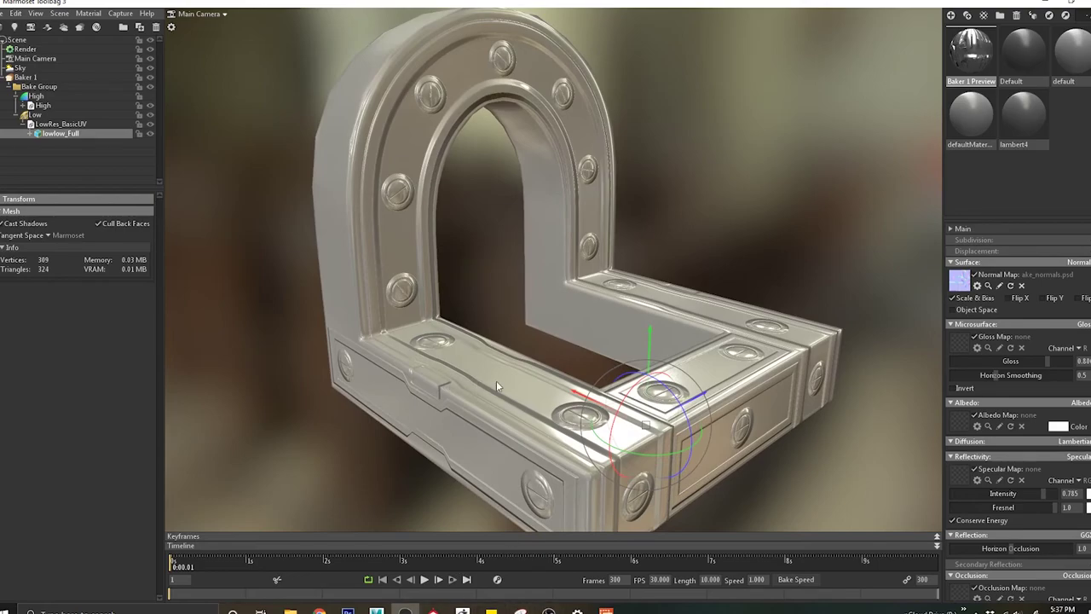
{"action": "middle_click_drag", "start_coordinate": [478, 381], "coordinate": [467, 373]}
{"action": "scroll", "coordinate": [467, 373], "scroll_direction": "down", "scroll_amount": 3}
{"action": "left_click_drag", "start_coordinate": [467, 372], "coordinate": [451, 343]}
{"action": "left_click", "coordinate": [441, 395]}
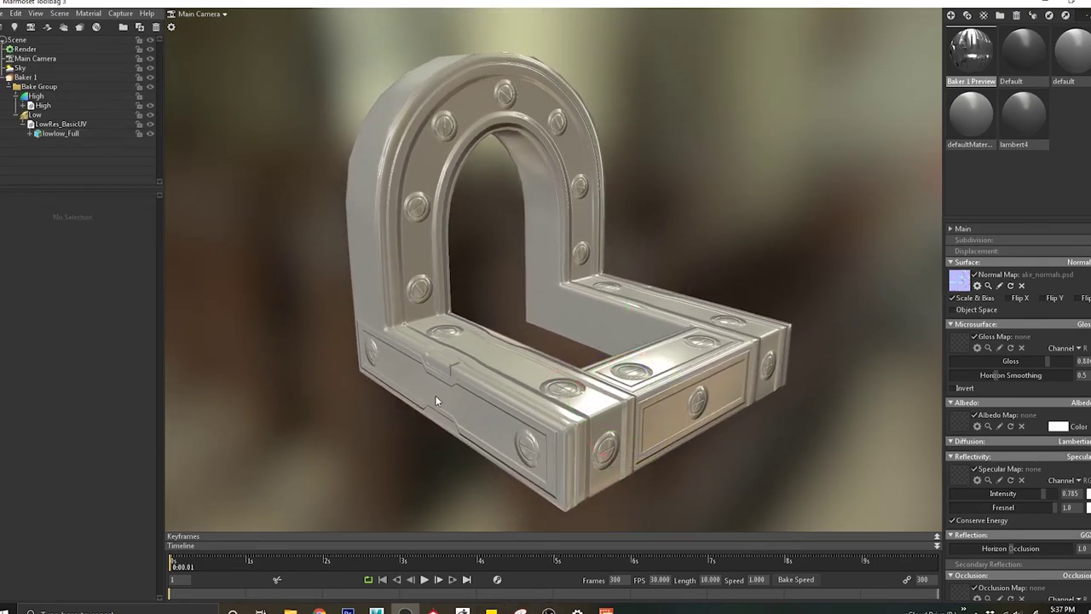
{"action": "scroll", "coordinate": [434, 396], "scroll_direction": "up", "scroll_amount": 1}
{"action": "left_click_drag", "start_coordinate": [437, 396], "coordinate": [440, 393]}
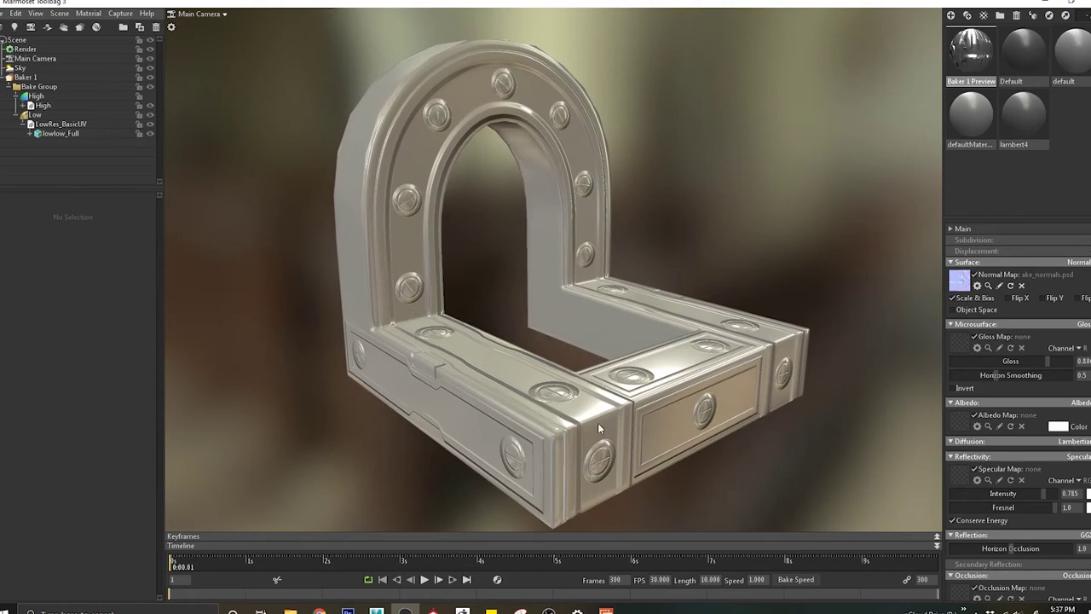
Step: Switch to Maya and review the full lowHigh_Full arch with its supporting edge loops and UV layout
{"action": "left_click", "coordinate": [376, 609]}
{"action": "left_click", "coordinate": [433, 576]}
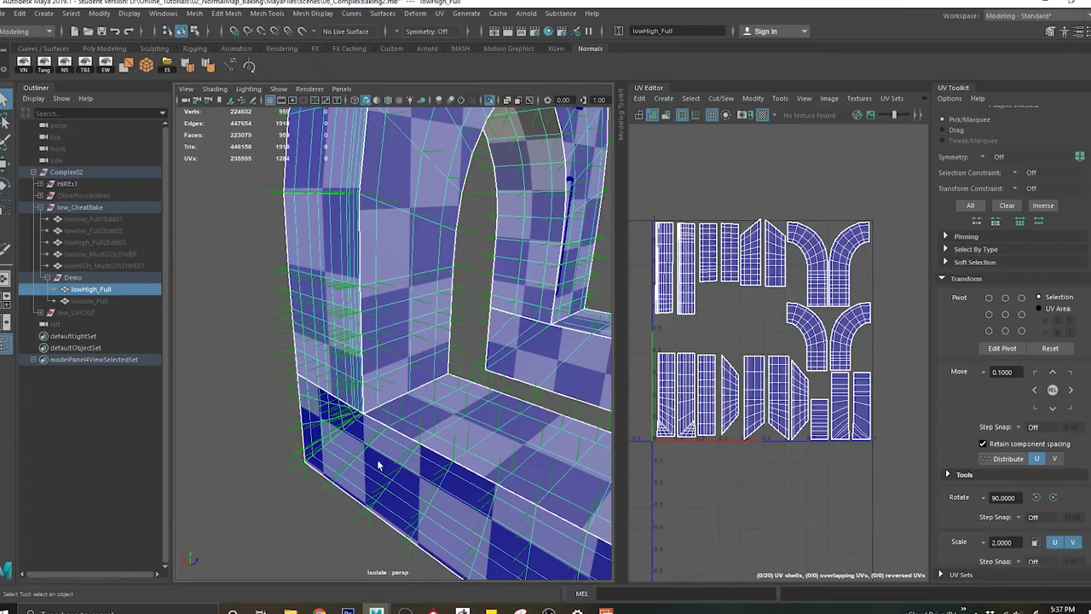
{"action": "scroll", "coordinate": [518, 375], "scroll_direction": "down", "scroll_amount": 4}
{"action": "middle_click_drag", "start_coordinate": [520, 374], "coordinate": [414, 349], "text": "alt"}
{"action": "scroll", "coordinate": [426, 346], "scroll_direction": "down", "scroll_amount": 2}
{"action": "left_click_drag", "start_coordinate": [436, 344], "coordinate": [417, 351], "text": "alt"}
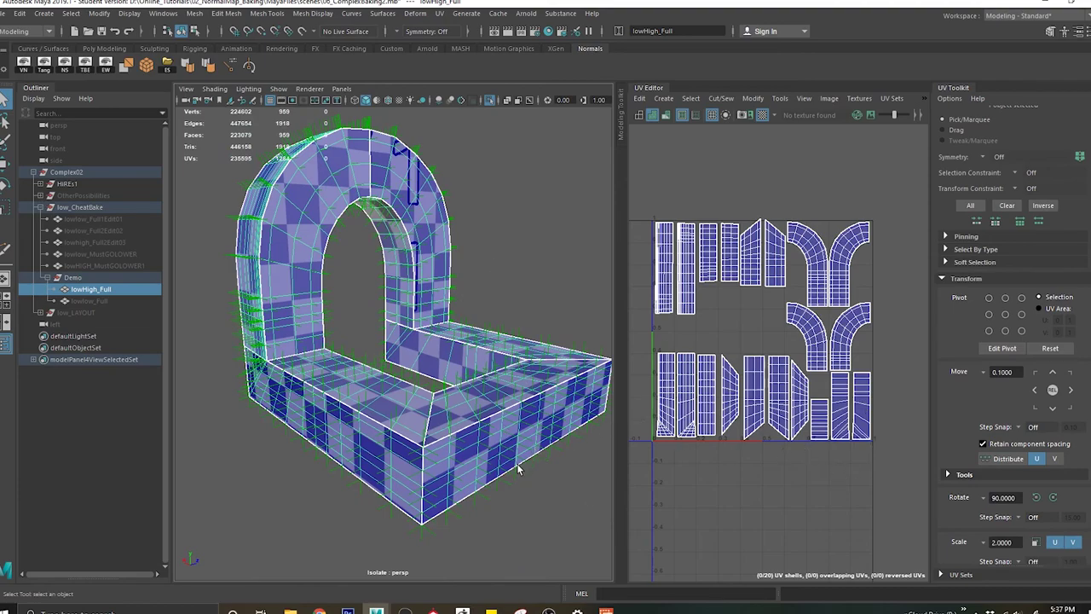
{"action": "left_click", "coordinate": [535, 488]}
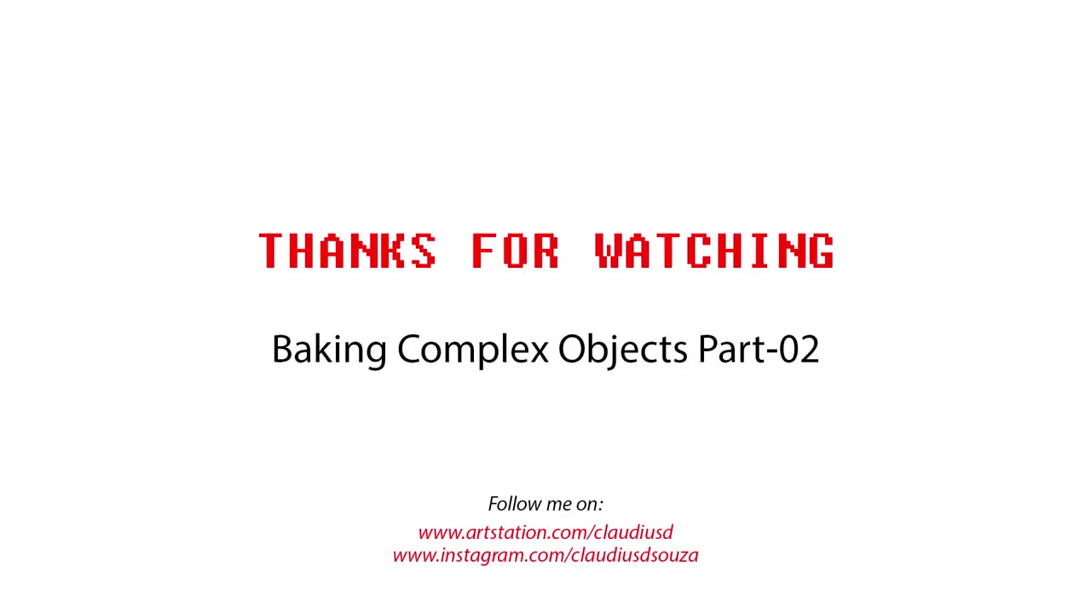